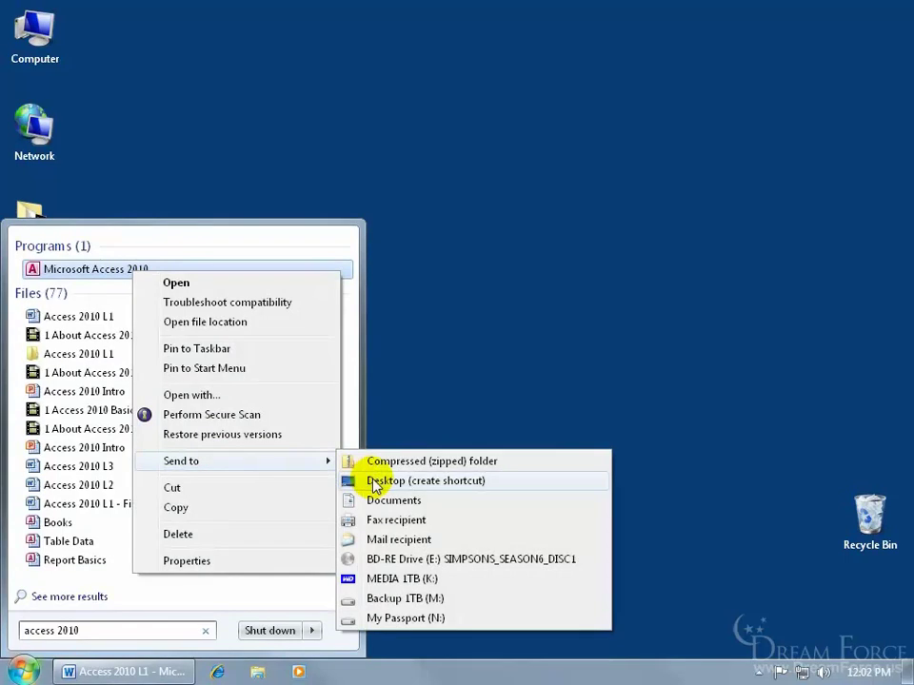
Step: Send Microsoft Access 2010 to the desktop as a shortcut, then drag it onto the taskbar to pin it
{"action": "left_click", "coordinate": [373, 480]}
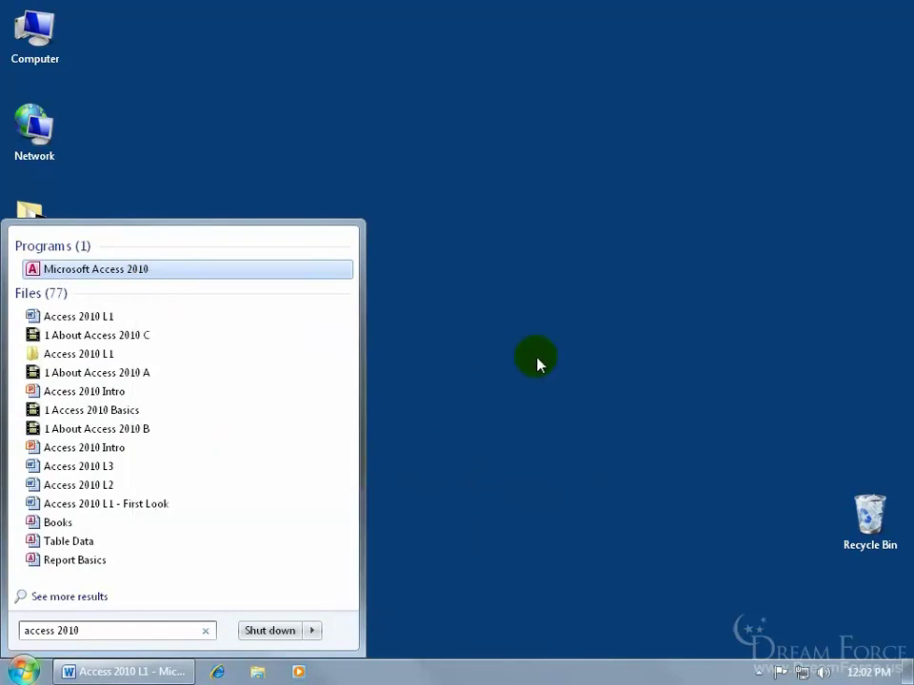
{"action": "left_click", "coordinate": [535, 358]}
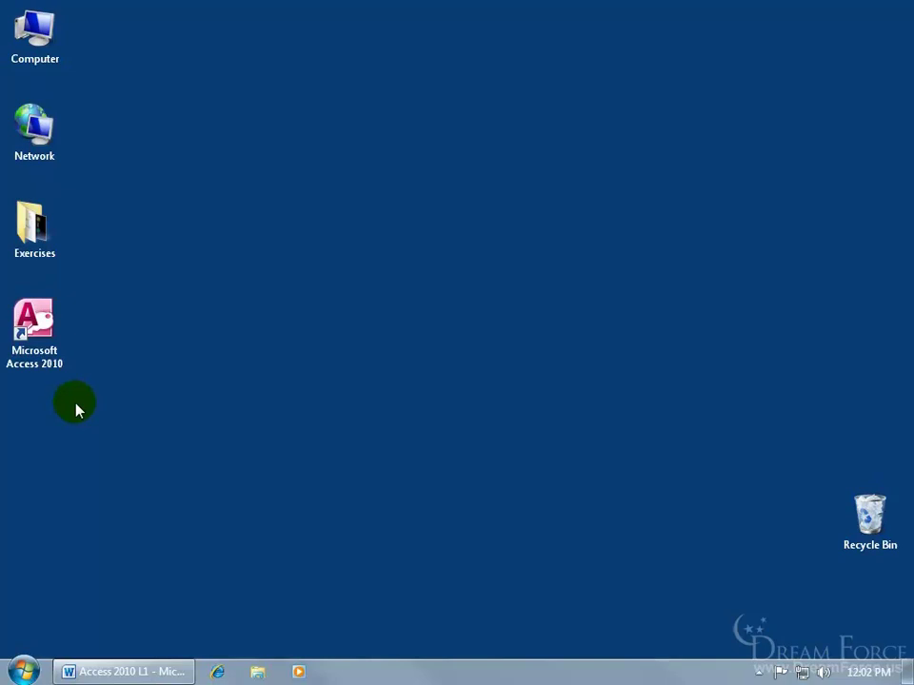
{"action": "left_click", "coordinate": [45, 346]}
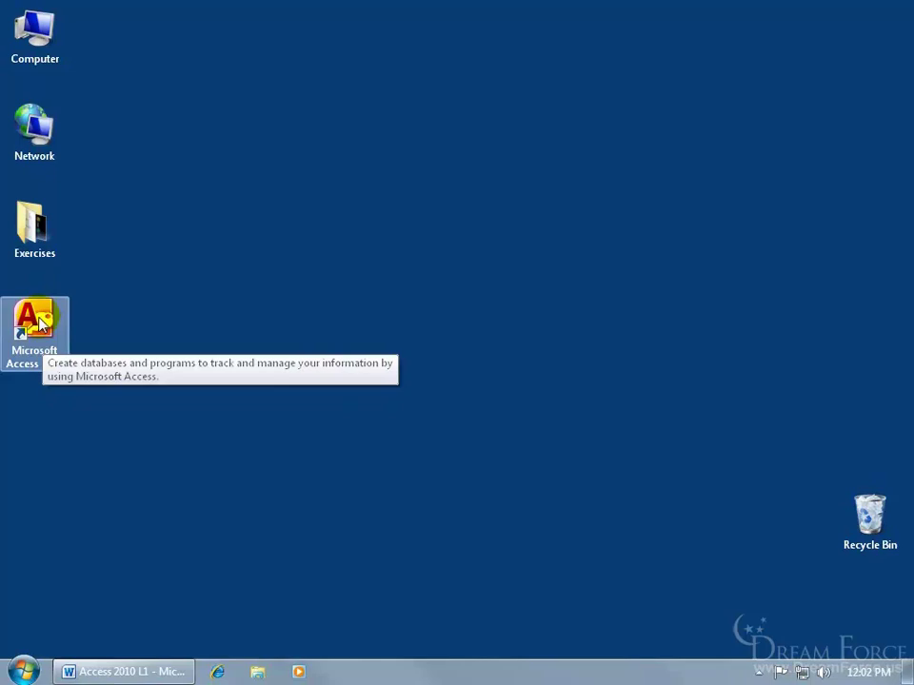
{"action": "left_click_drag", "start_coordinate": [40, 325], "coordinate": [338, 669]}
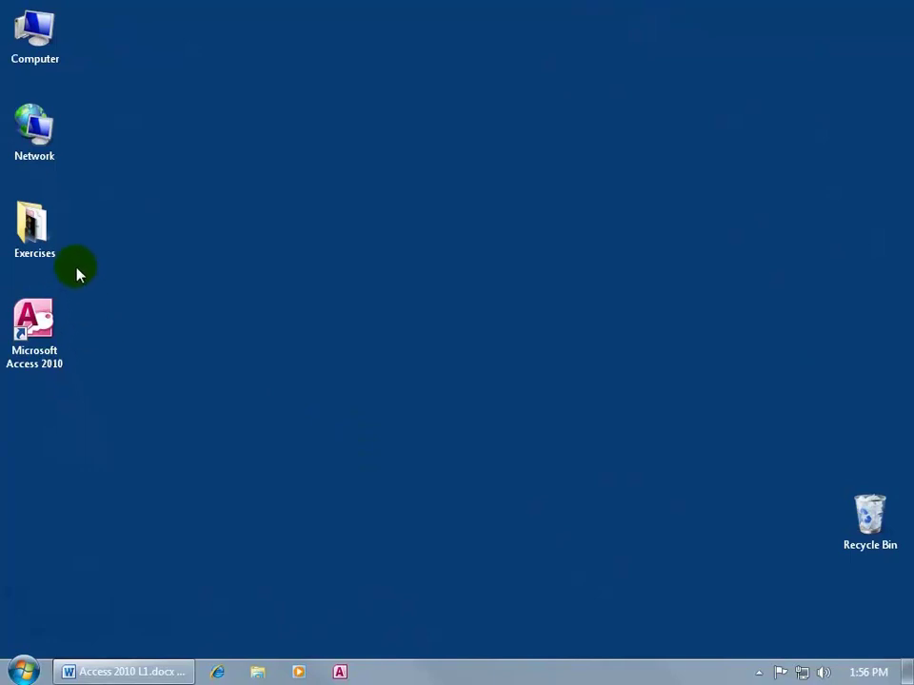
{"action": "mouse_move", "coordinate": [67, 243]}
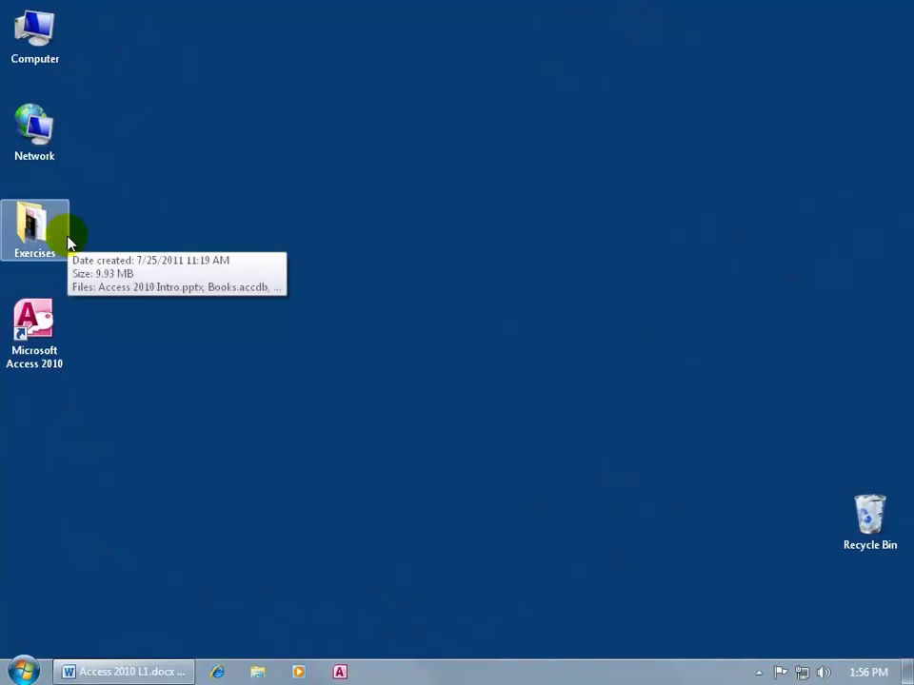
{"action": "double_click", "coordinate": [55, 238]}
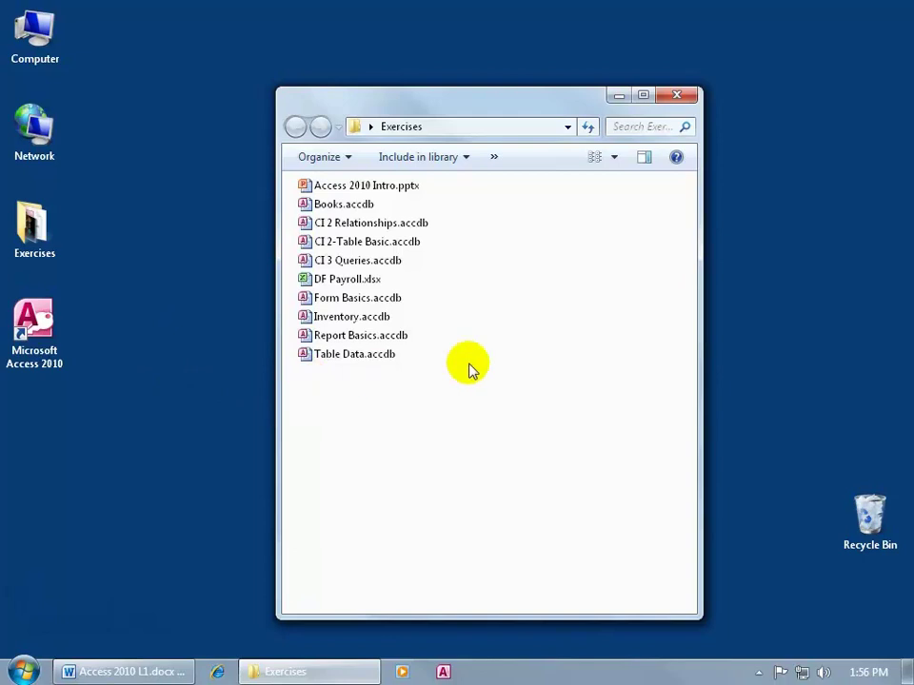
{"action": "left_click", "coordinate": [615, 158]}
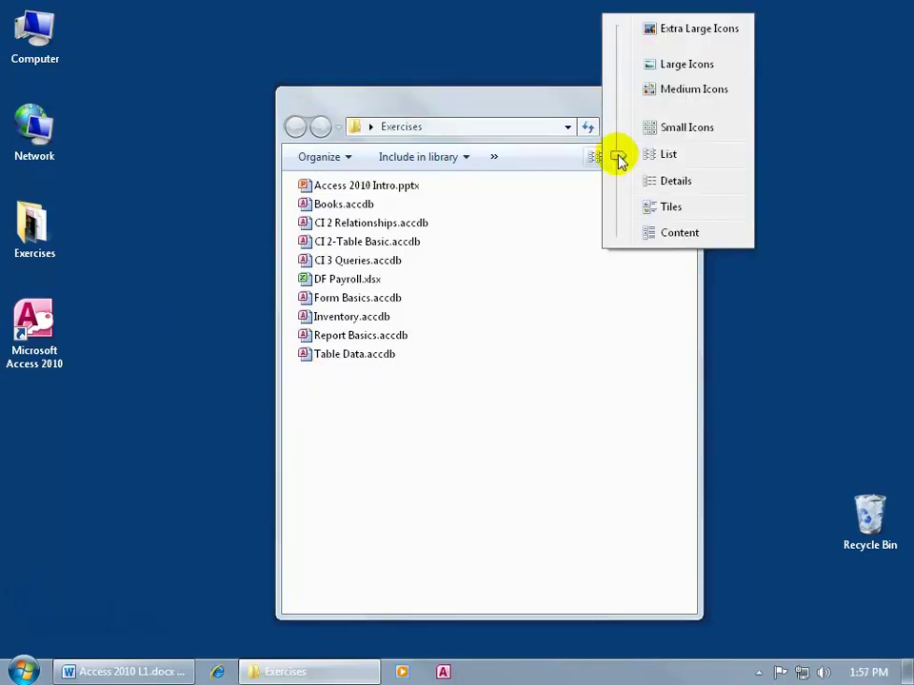
{"action": "left_click", "coordinate": [685, 65]}
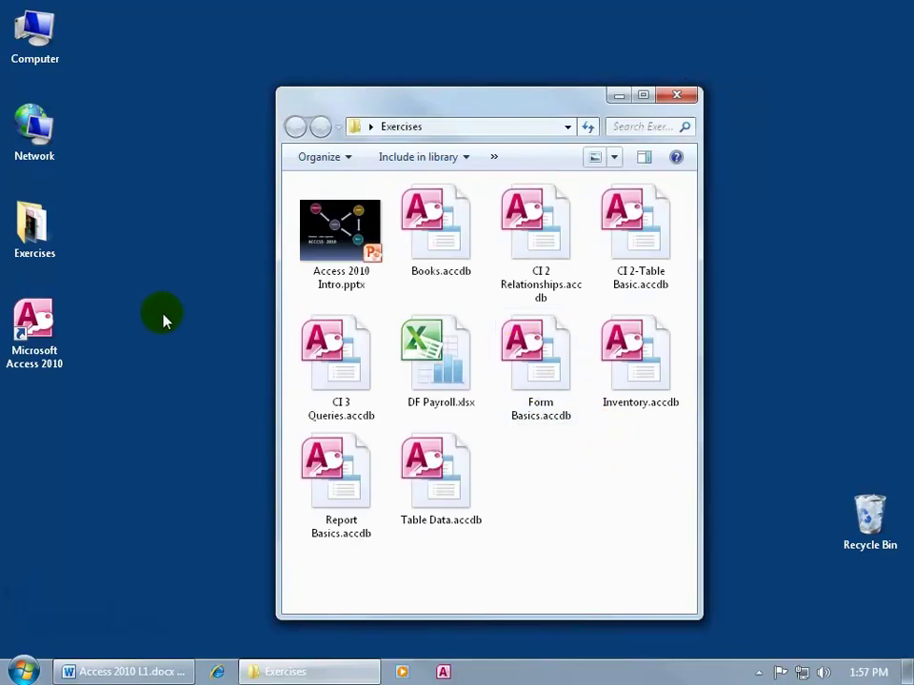
{"action": "left_click", "coordinate": [614, 157]}
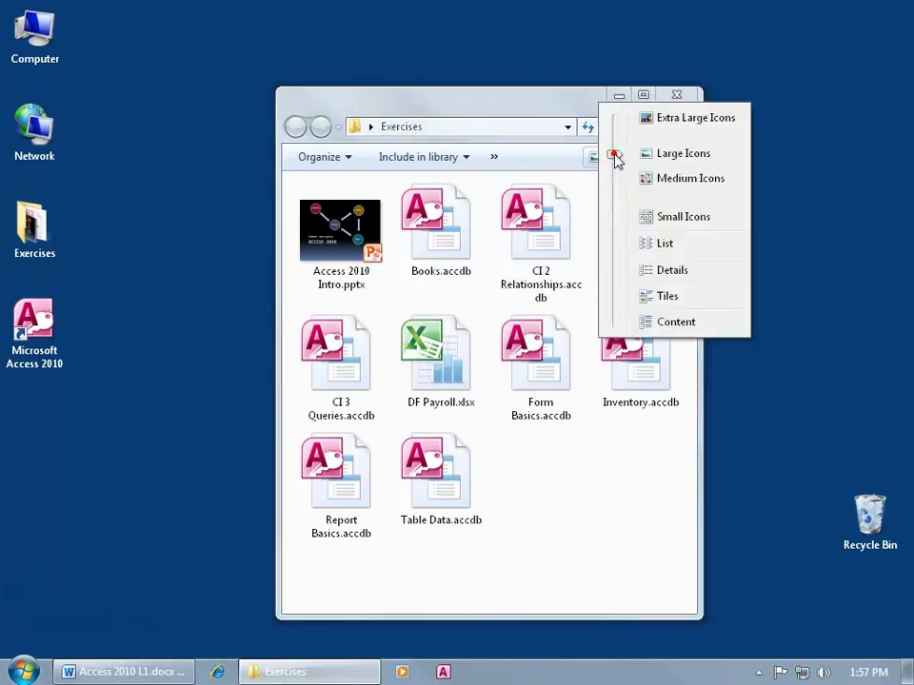
{"action": "left_click", "coordinate": [663, 244]}
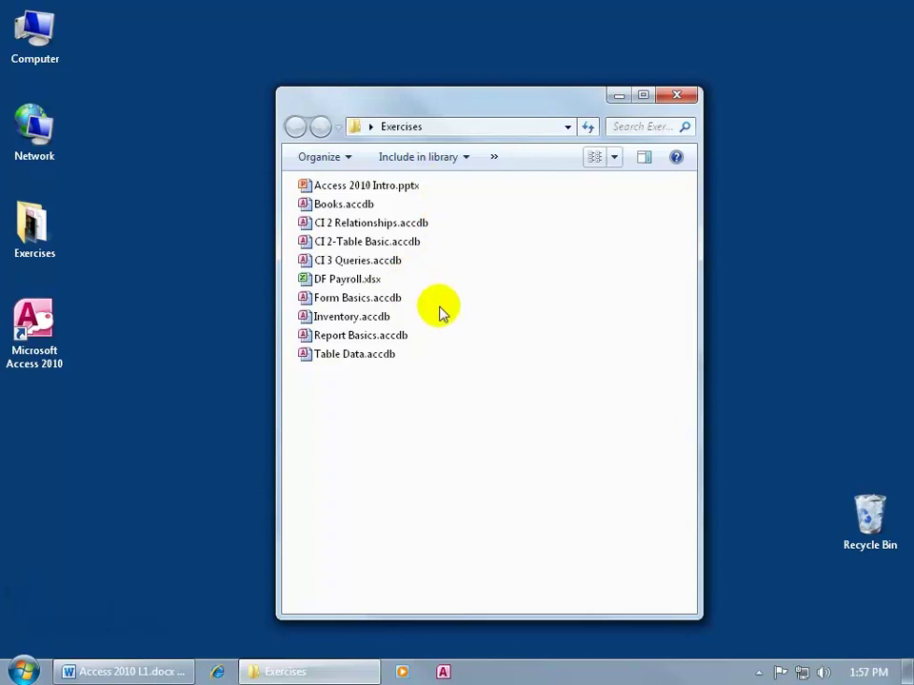
{"action": "left_click", "coordinate": [347, 358]}
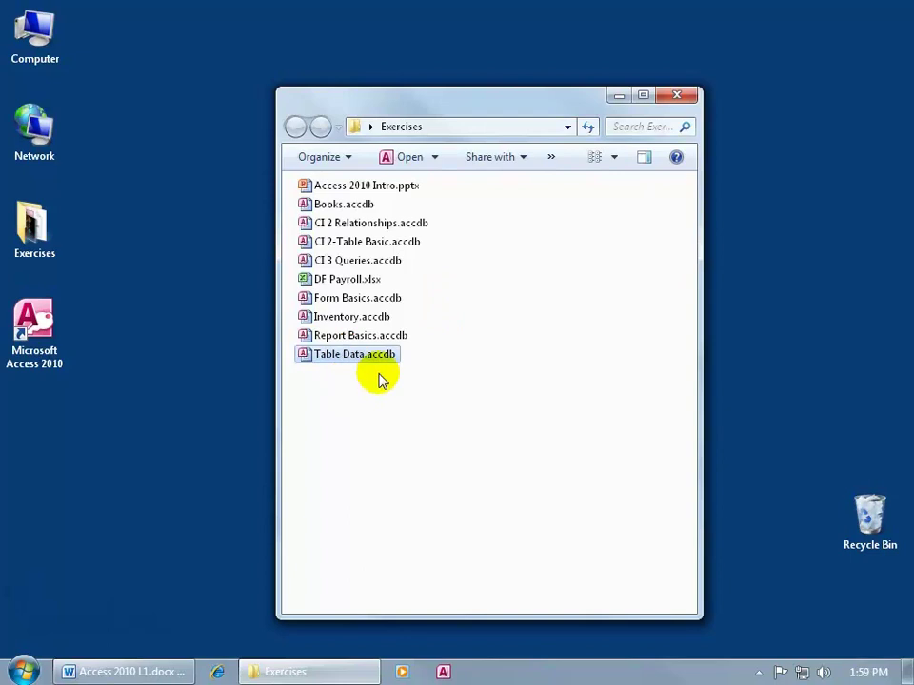
{"action": "left_click", "coordinate": [681, 99]}
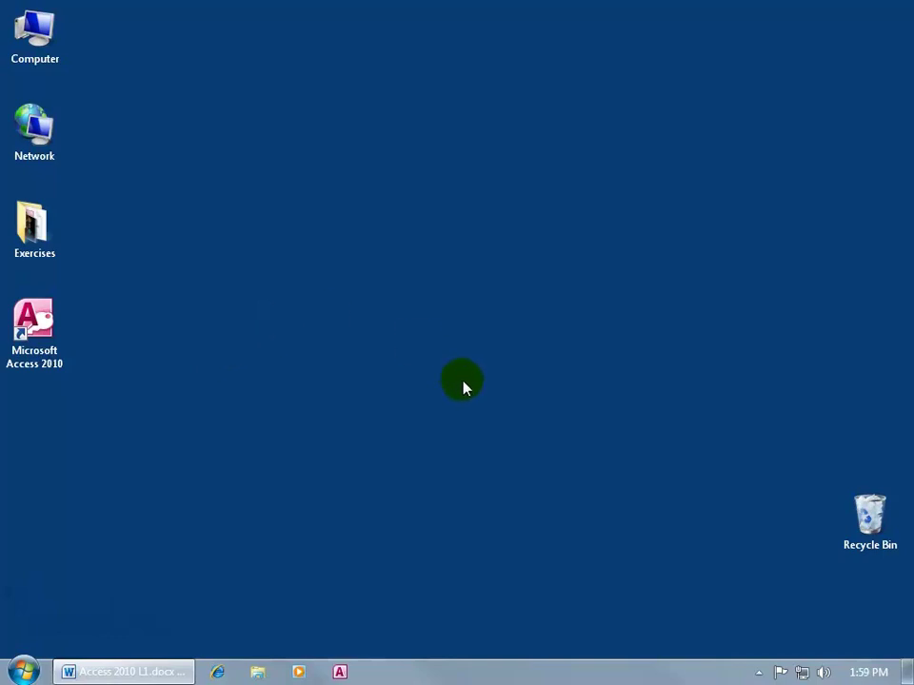
Step: Launch Microsoft Access 2010 from its desktop shortcut
{"action": "double_click", "coordinate": [55, 327]}
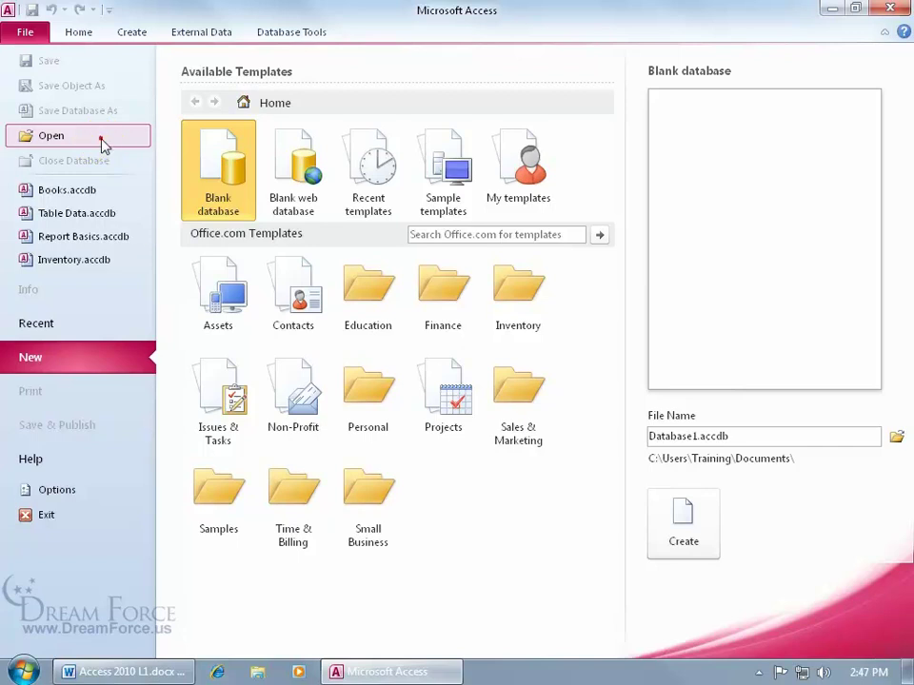
Step: Open Books.accdb from the Exercises folder on the Desktop
{"action": "left_click", "coordinate": [103, 145]}
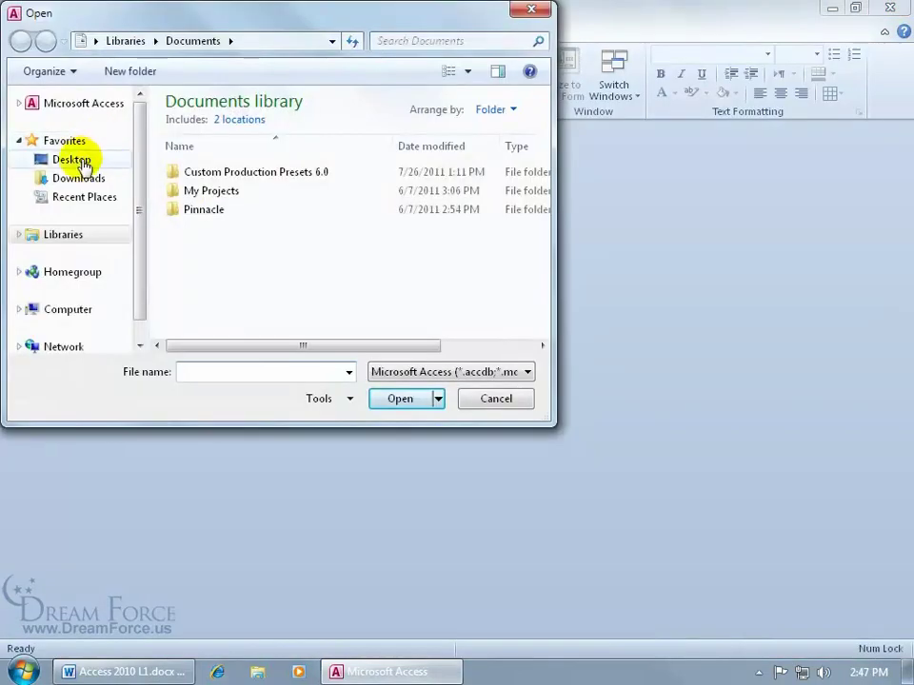
{"action": "left_click", "coordinate": [73, 160]}
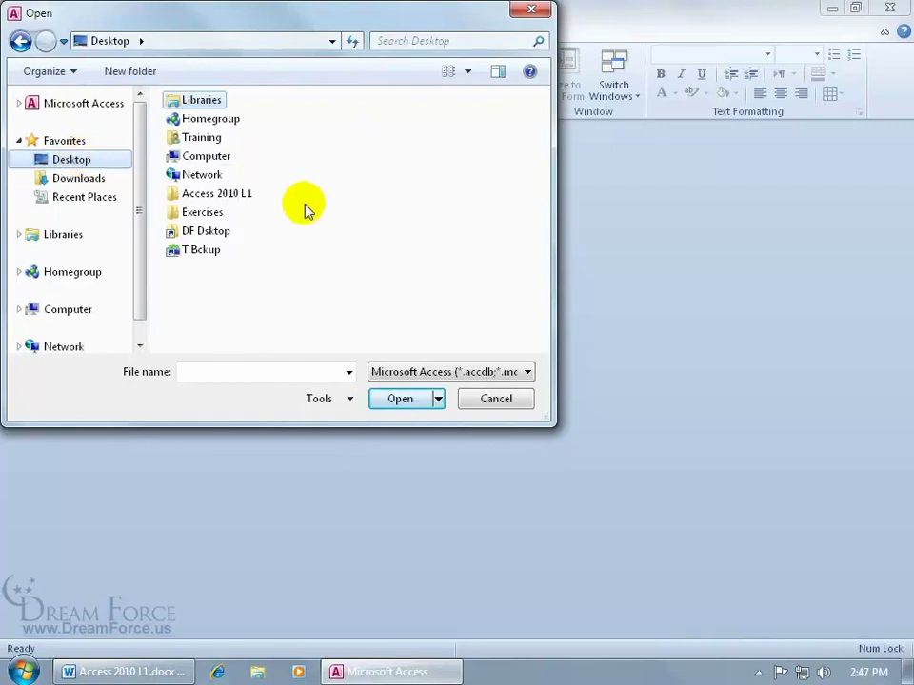
{"action": "double_click", "coordinate": [213, 217]}
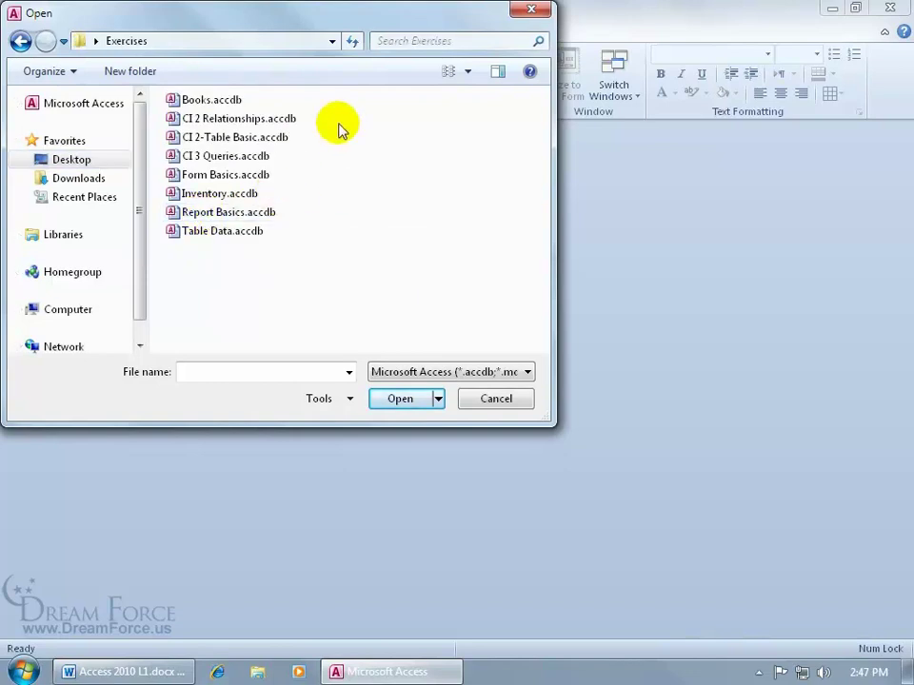
{"action": "double_click", "coordinate": [196, 101]}
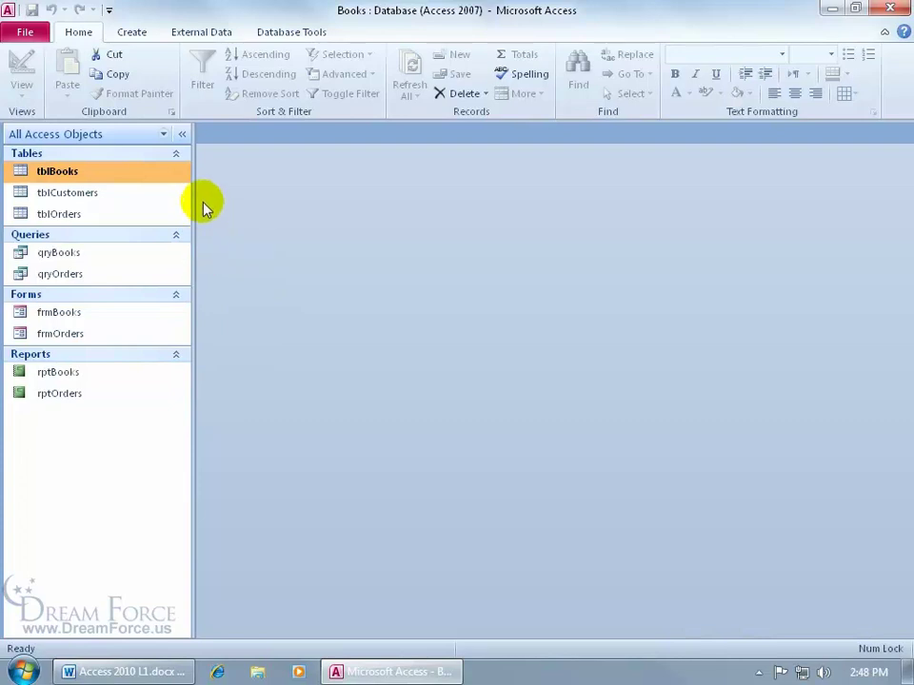
{"action": "left_click", "coordinate": [175, 153]}
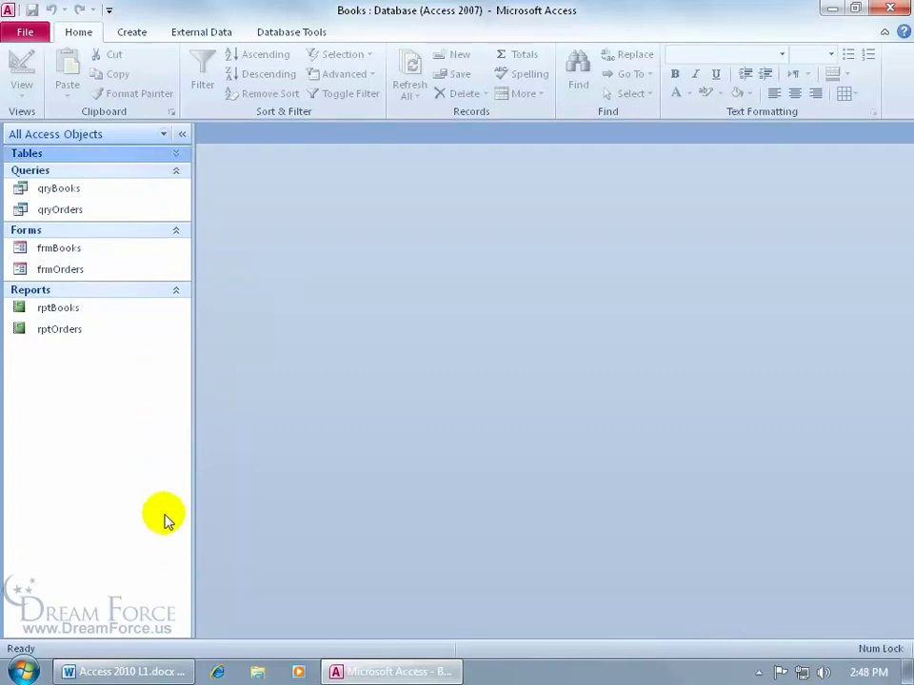
{"action": "left_click", "coordinate": [176, 154]}
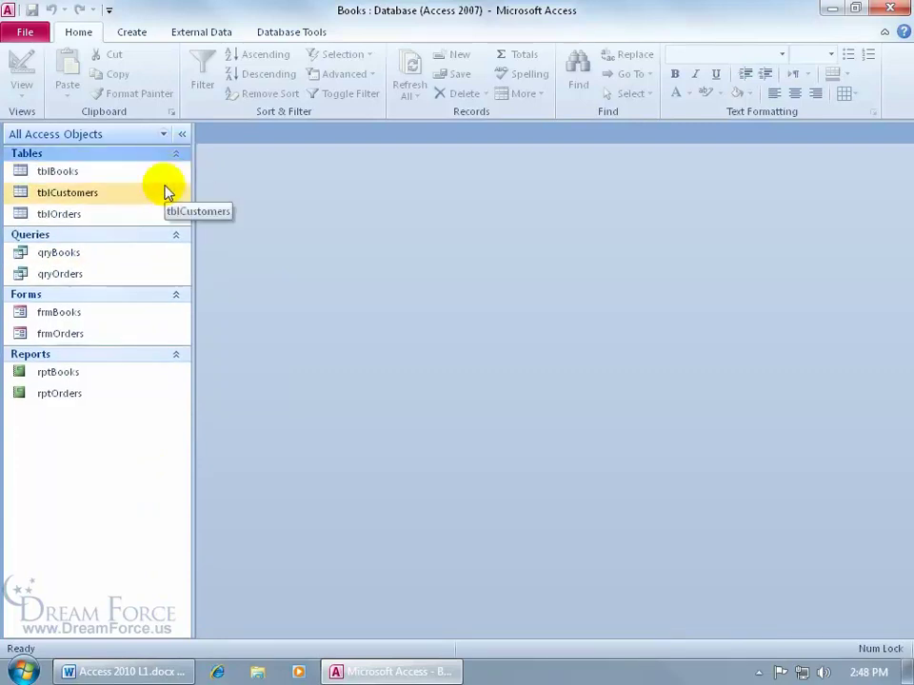
{"action": "left_click", "coordinate": [164, 136]}
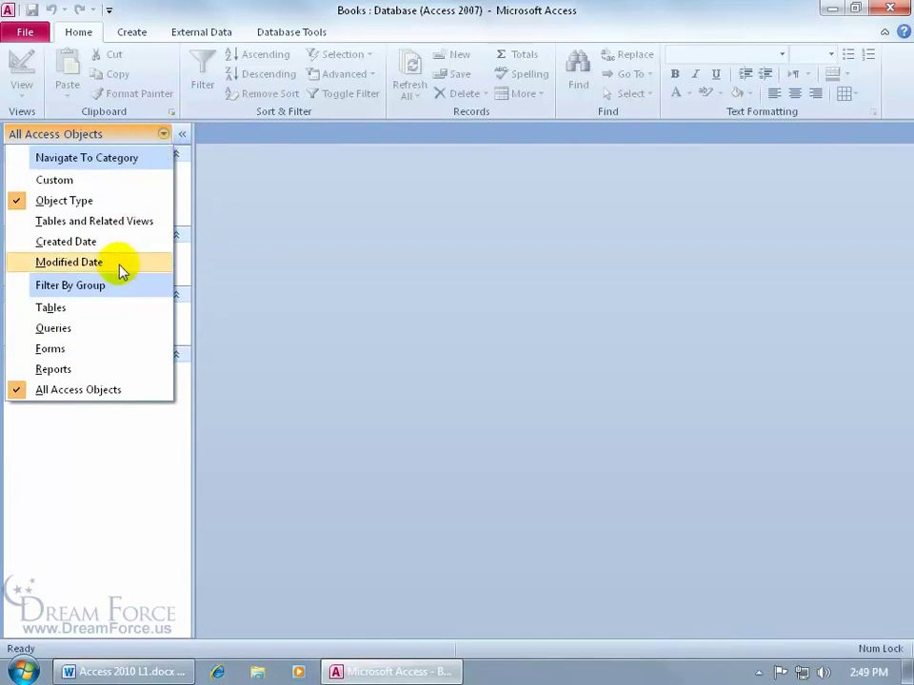
{"action": "left_click", "coordinate": [85, 329]}
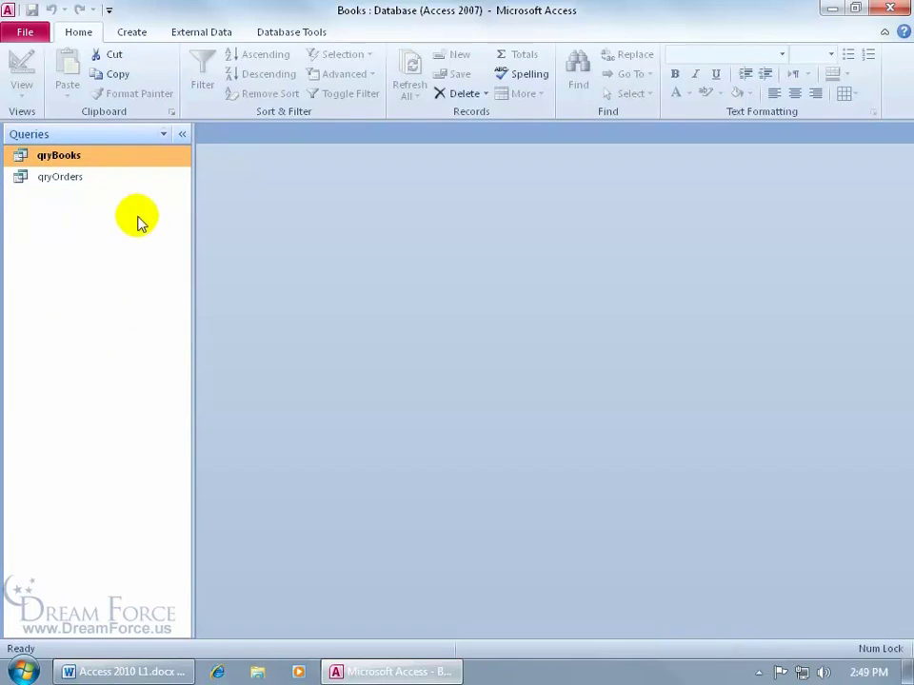
{"action": "left_click", "coordinate": [162, 136]}
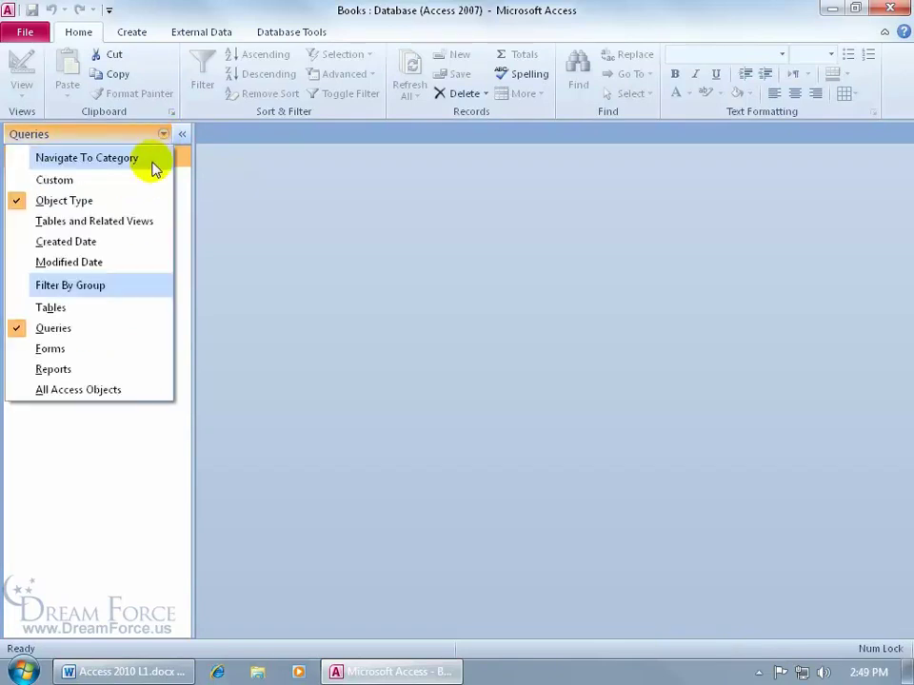
{"action": "left_click", "coordinate": [78, 351]}
{"action": "left_click", "coordinate": [164, 136]}
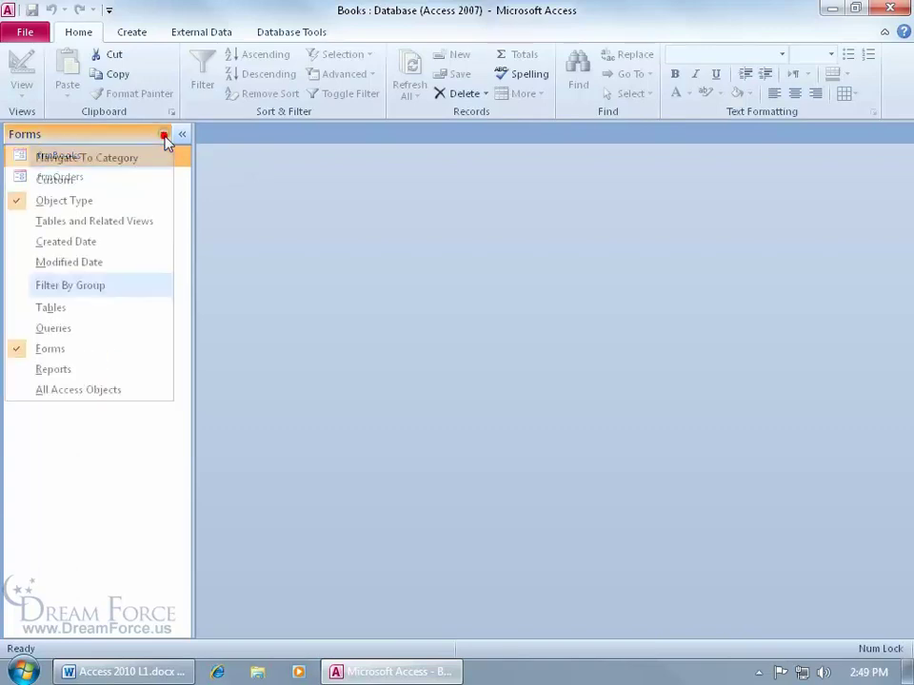
{"action": "left_click", "coordinate": [120, 393]}
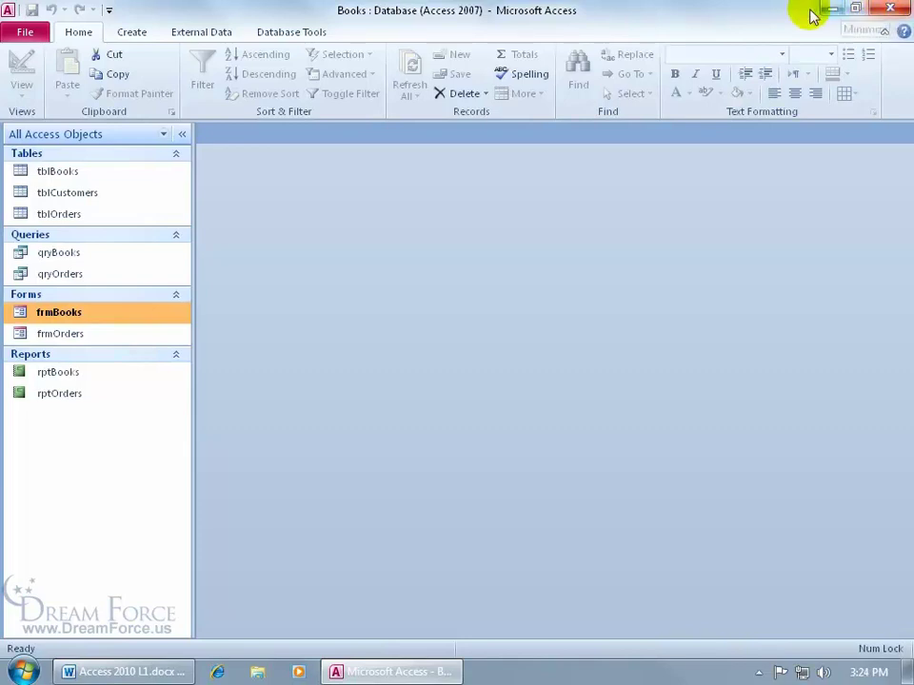
Step: Look at the Create tab, return to Home, and open the Office Clipboard pane
{"action": "left_click", "coordinate": [133, 34]}
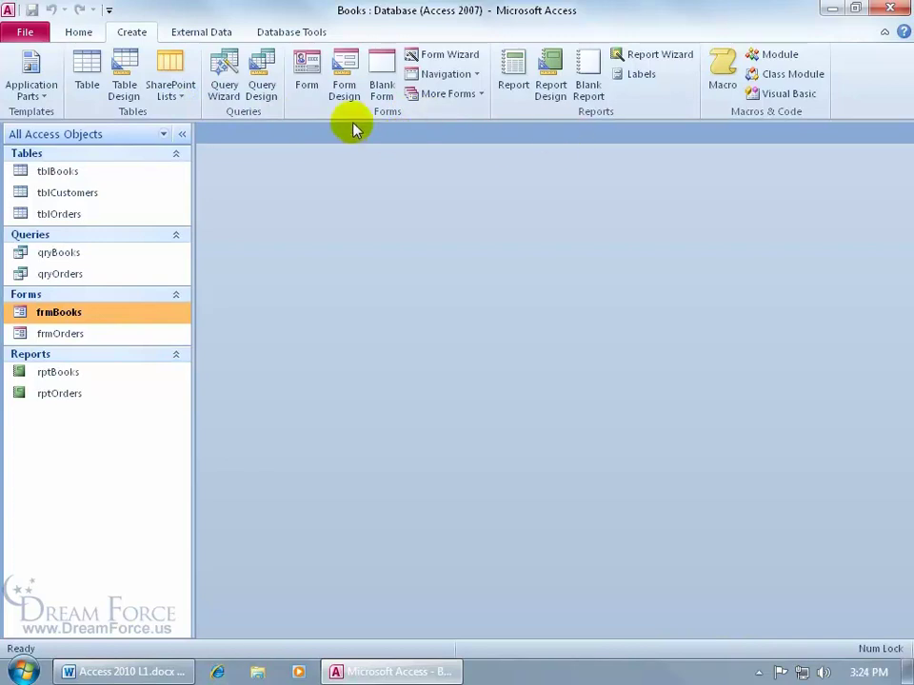
{"action": "left_click", "coordinate": [83, 32]}
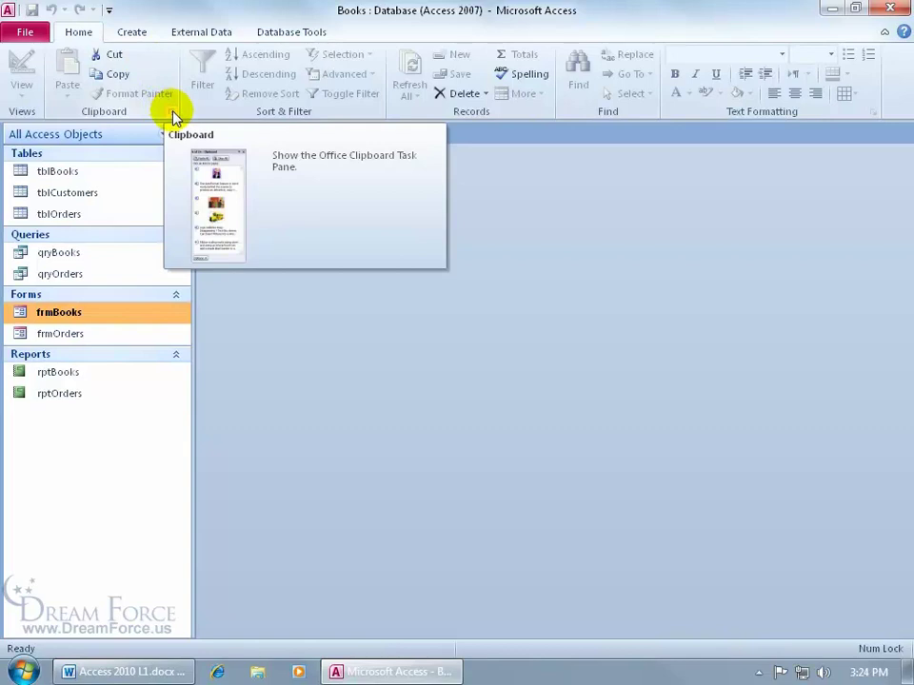
{"action": "left_click", "coordinate": [172, 112]}
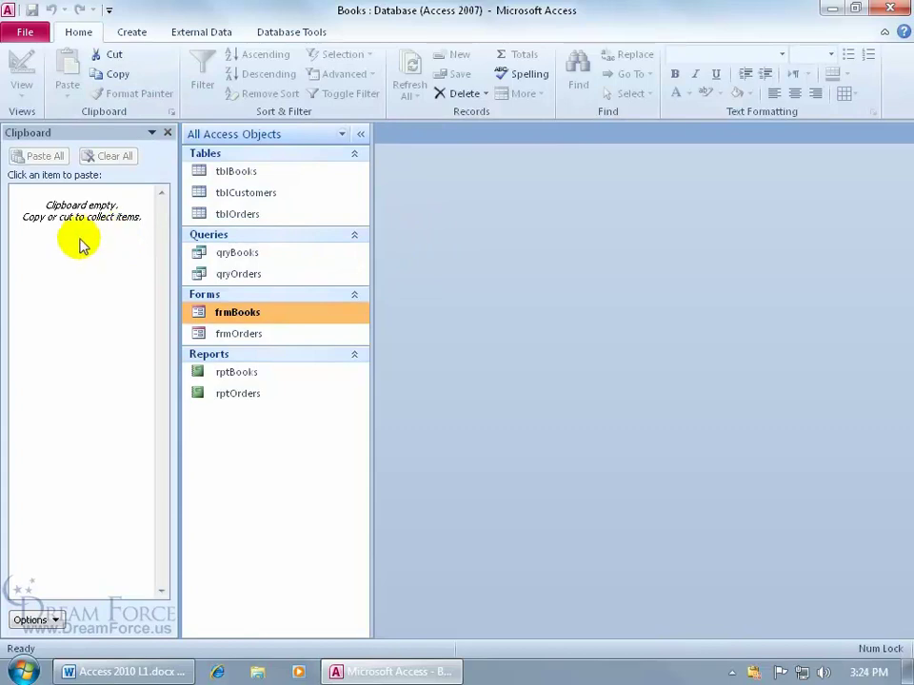
Step: Close the Office Clipboard task pane
{"action": "left_click", "coordinate": [168, 132]}
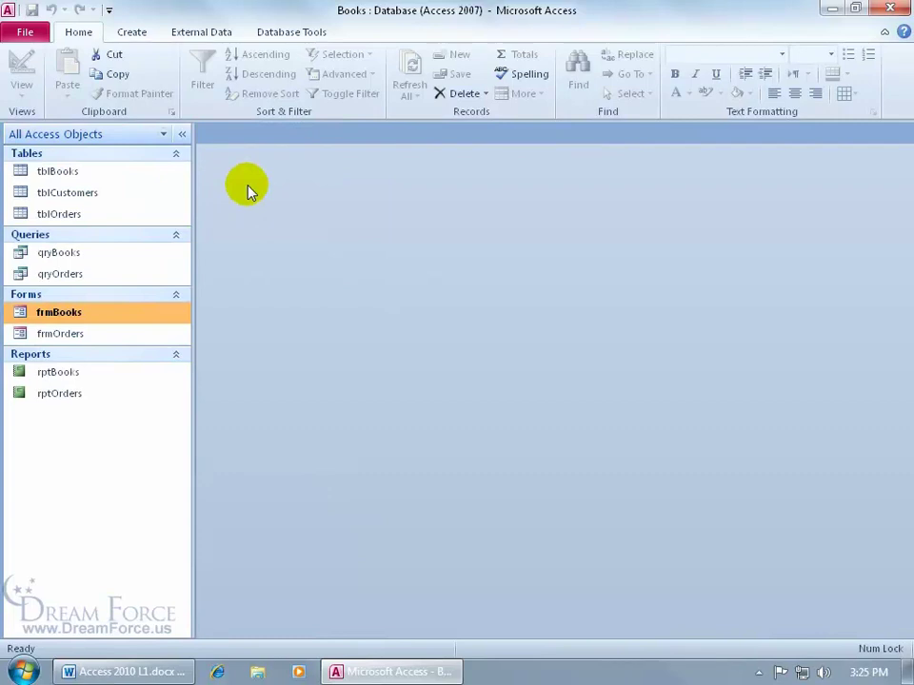
{"action": "left_click", "coordinate": [27, 35]}
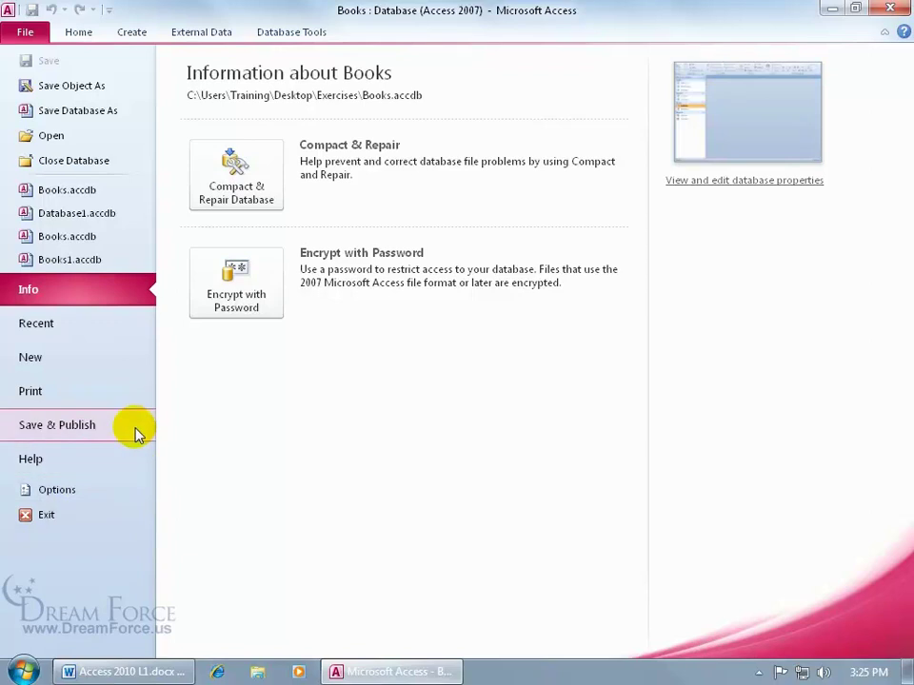
{"action": "left_click", "coordinate": [26, 34]}
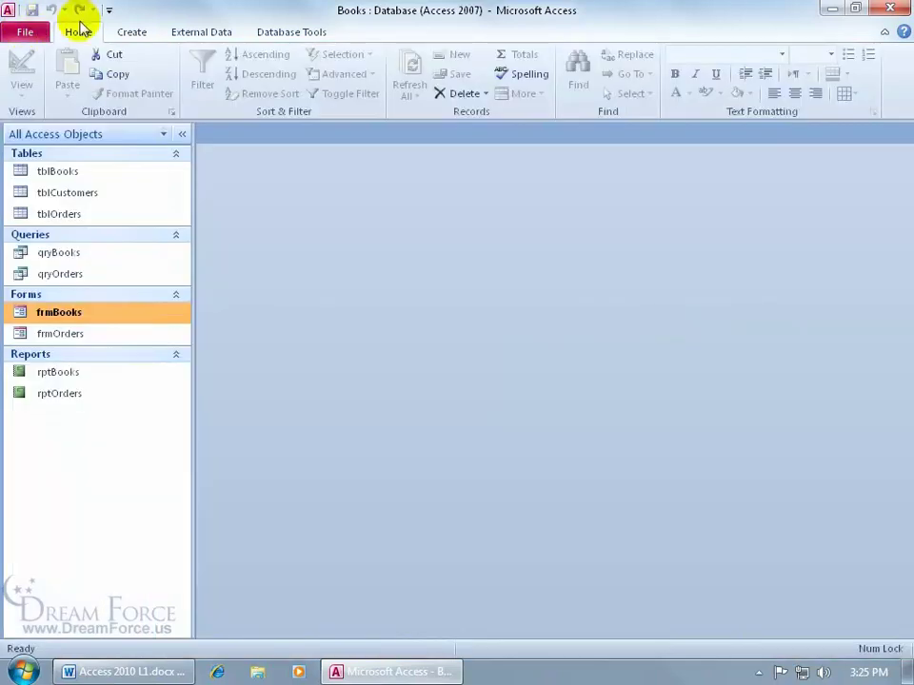
{"action": "left_click", "coordinate": [144, 35]}
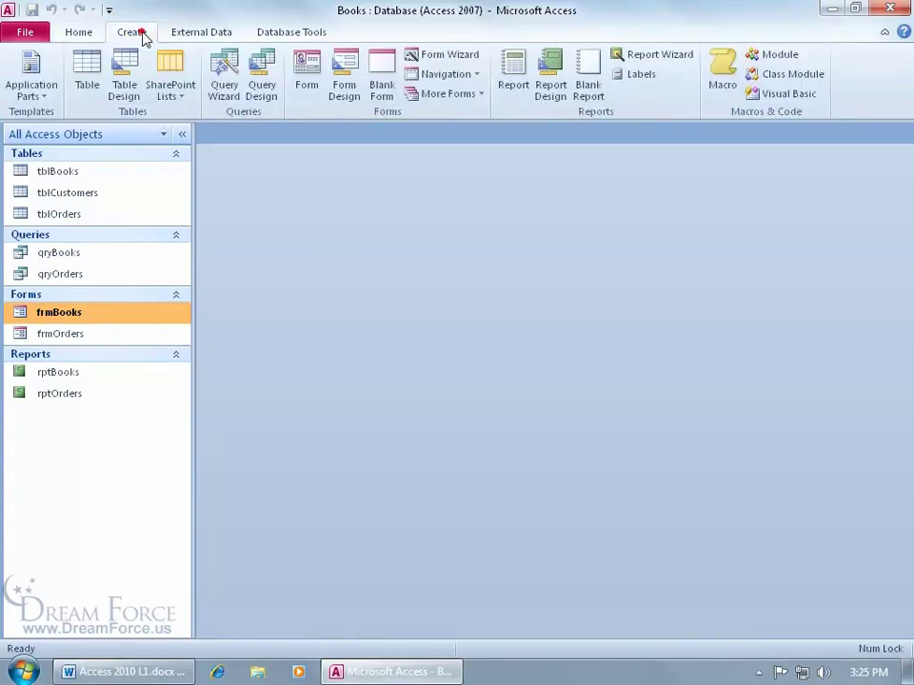
{"action": "left_click", "coordinate": [29, 35]}
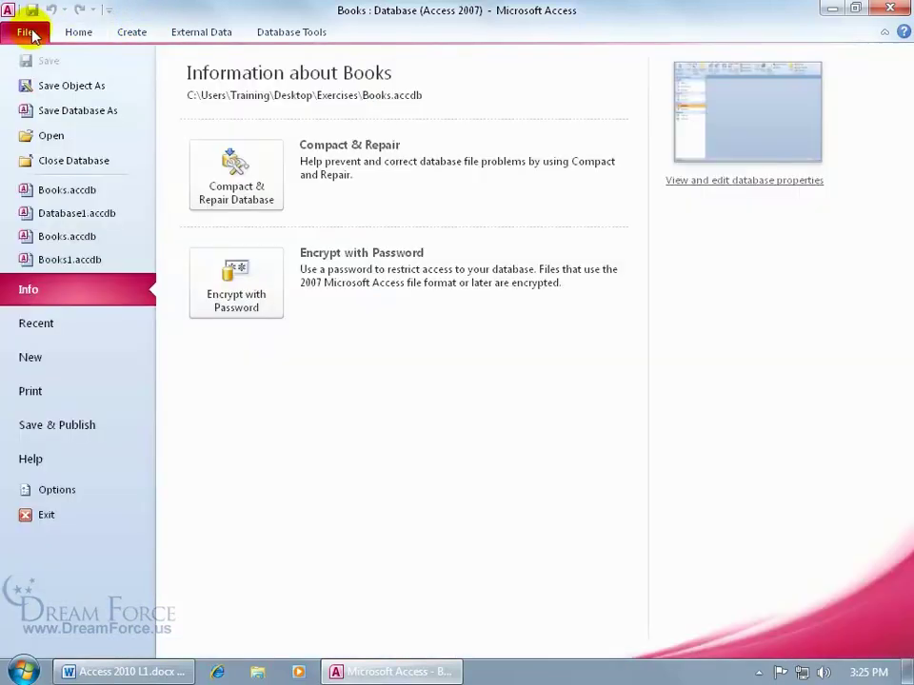
{"action": "left_click", "coordinate": [28, 35]}
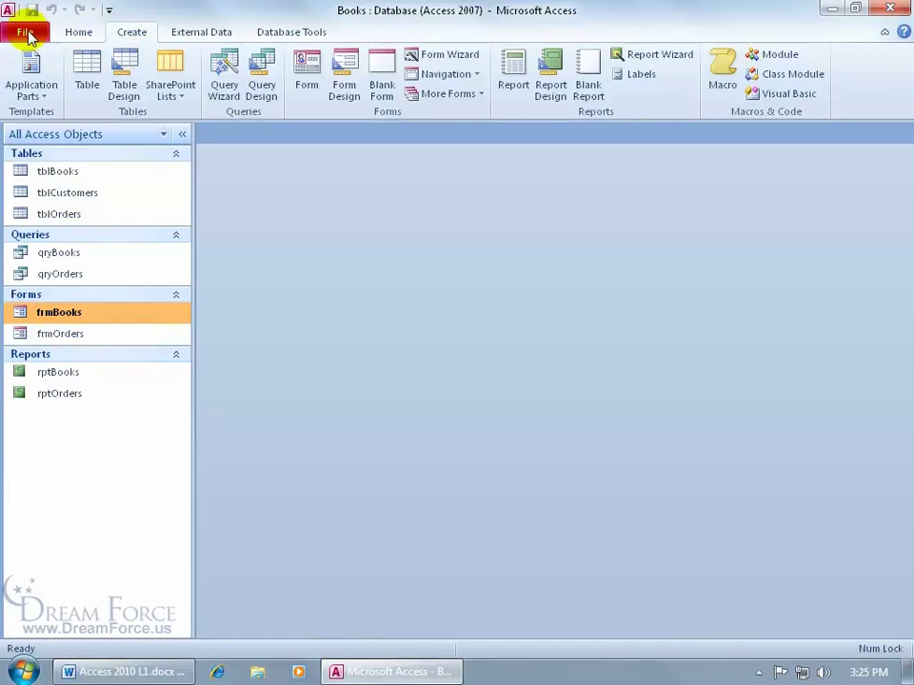
{"action": "left_click", "coordinate": [26, 34]}
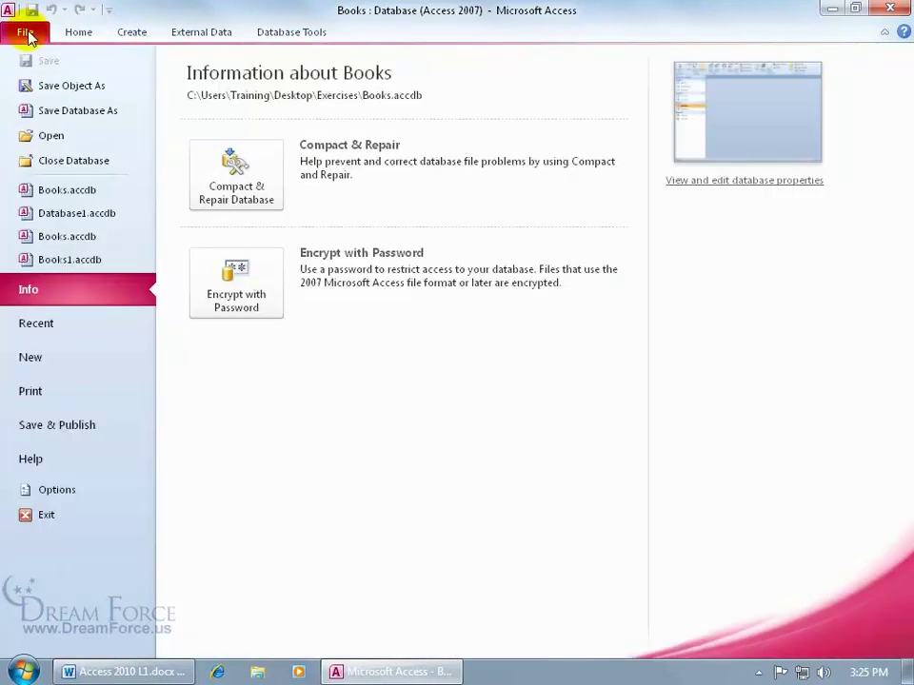
{"action": "left_click", "coordinate": [78, 32]}
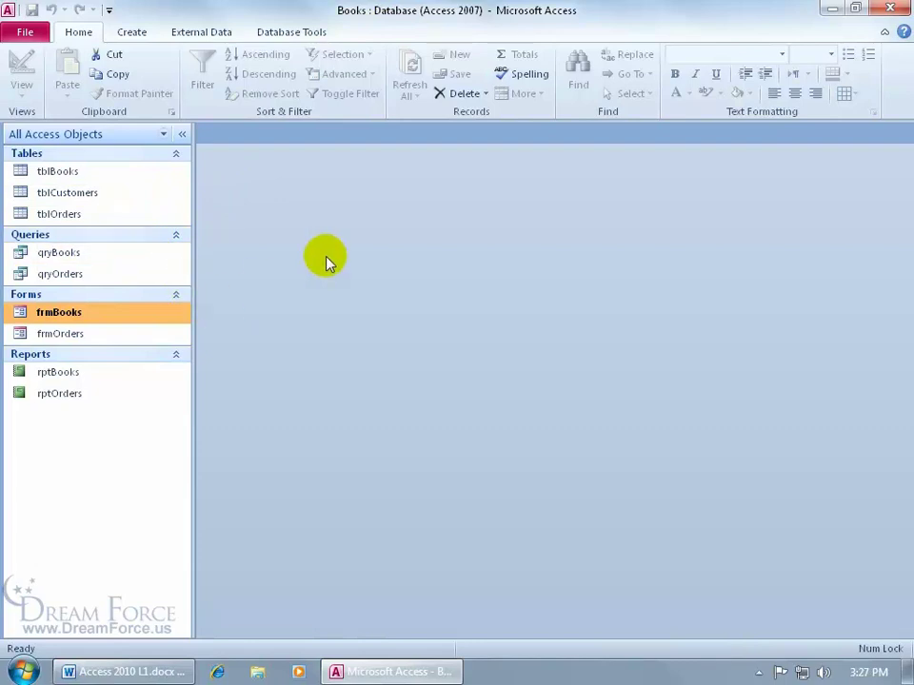
{"action": "double_click", "coordinate": [58, 172]}
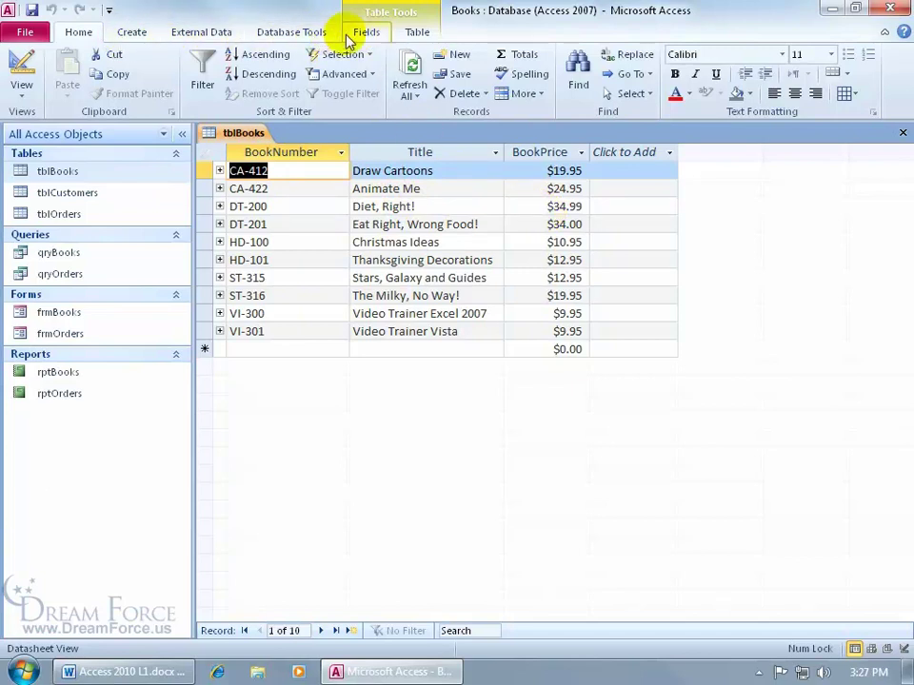
{"action": "left_click", "coordinate": [412, 35]}
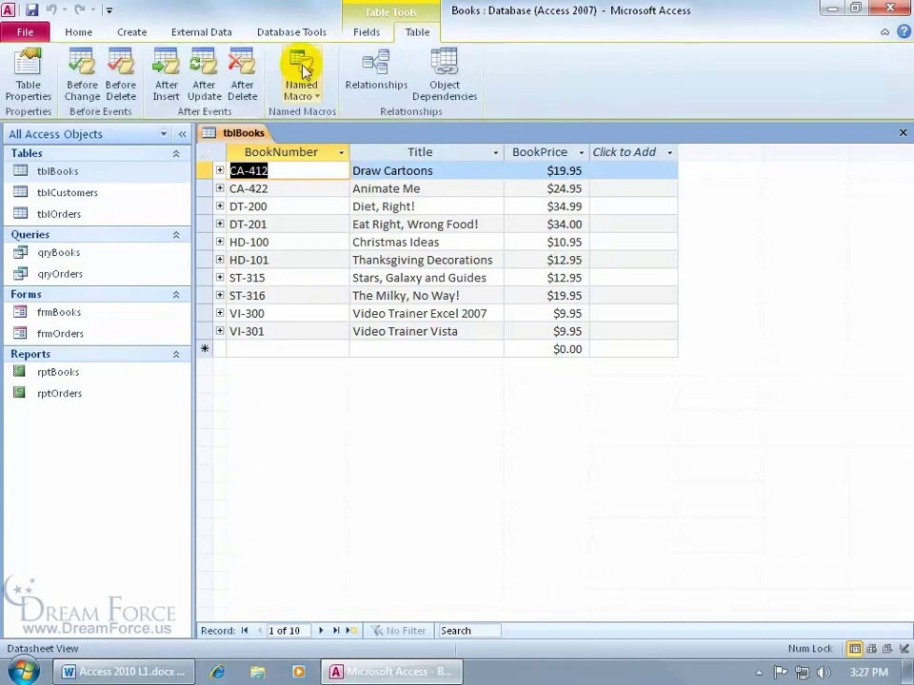
{"action": "left_click", "coordinate": [368, 34]}
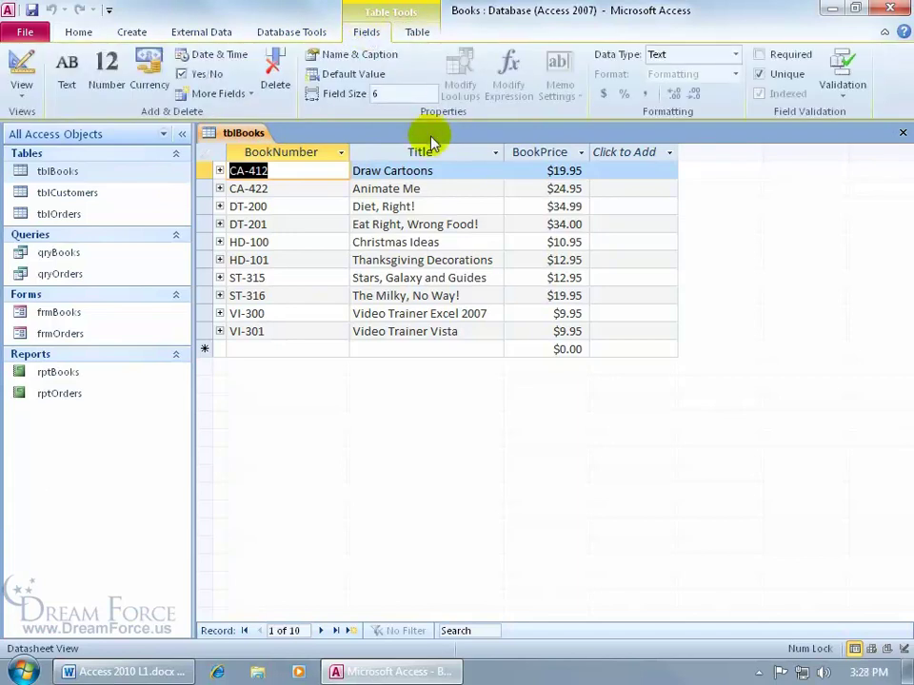
{"action": "left_click", "coordinate": [904, 133]}
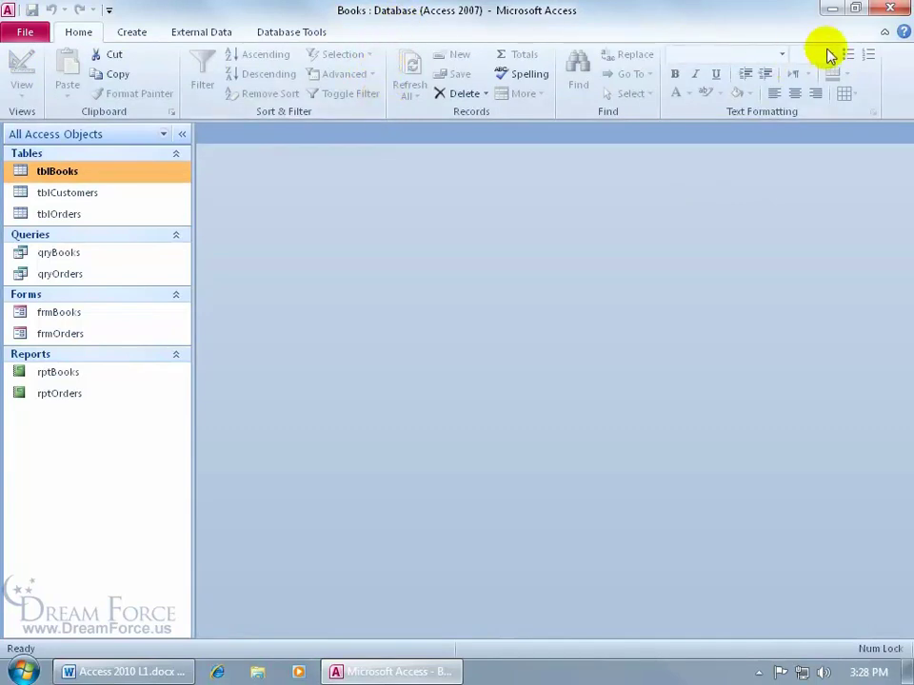
{"action": "left_click", "coordinate": [884, 35]}
{"action": "left_click", "coordinate": [885, 35]}
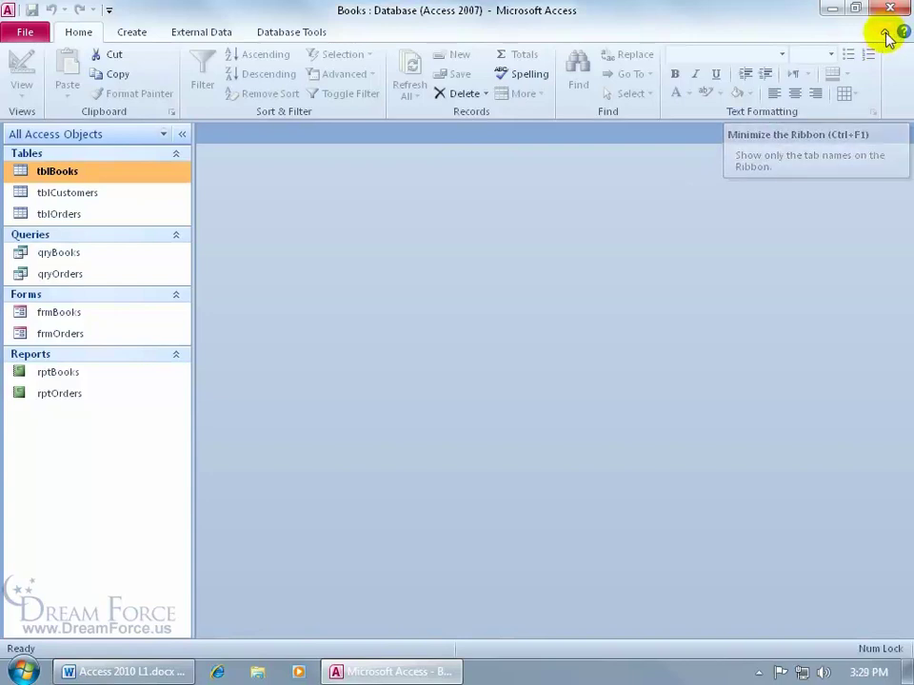
{"action": "left_click", "coordinate": [884, 35]}
{"action": "left_click", "coordinate": [884, 35]}
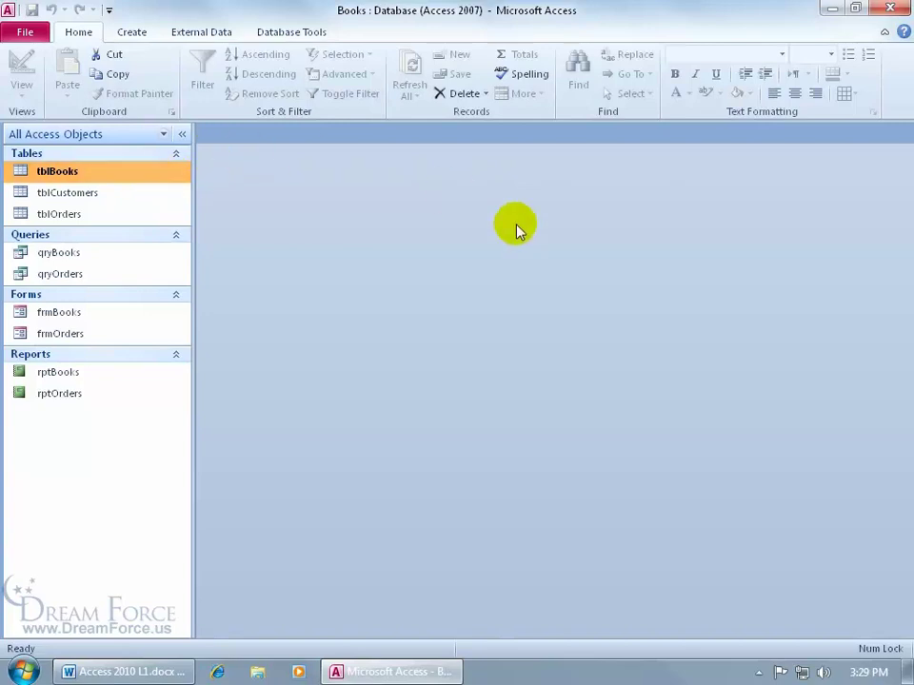
{"action": "left_click", "coordinate": [183, 137]}
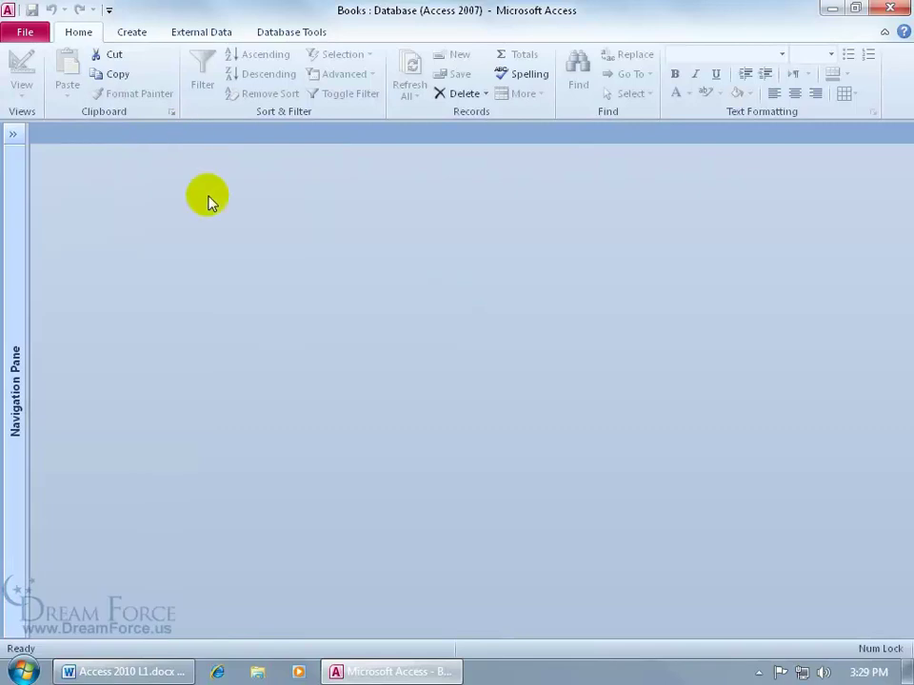
{"action": "left_click", "coordinate": [13, 134]}
{"action": "left_click", "coordinate": [332, 255]}
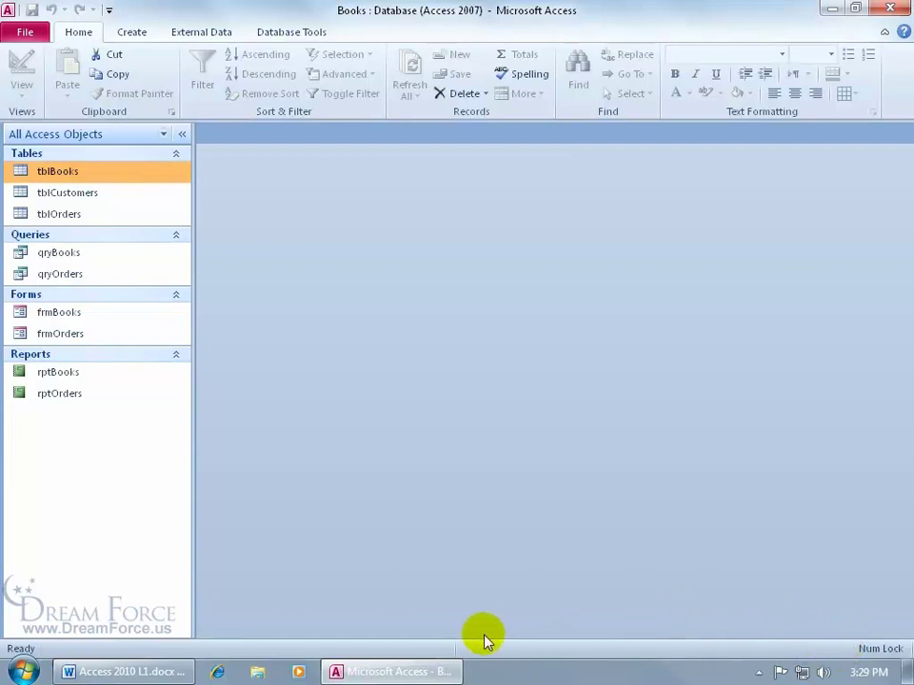
{"action": "right_click", "coordinate": [199, 652]}
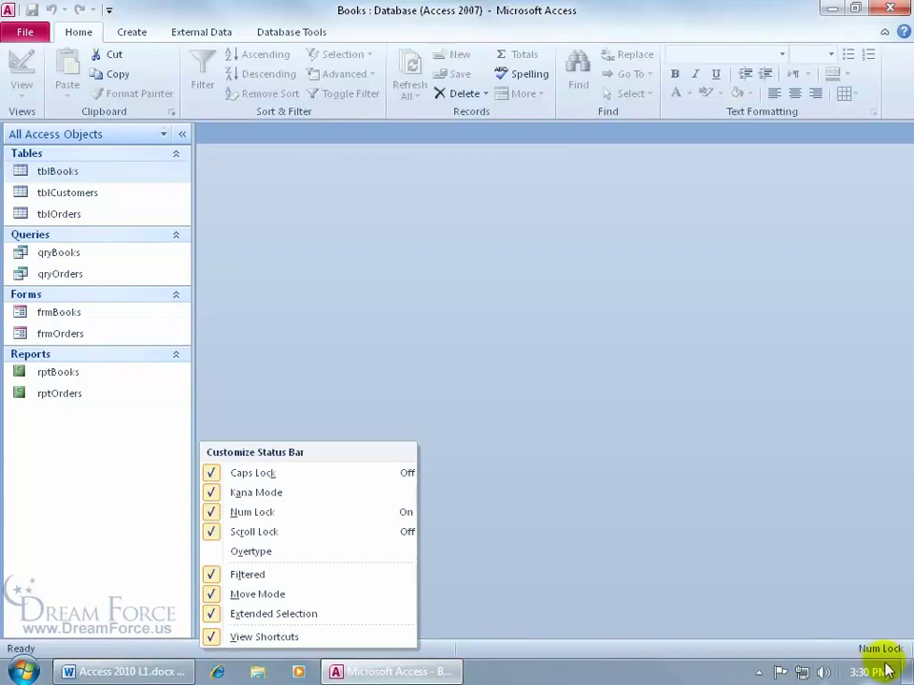
{"action": "left_click", "coordinate": [211, 512]}
{"action": "left_click", "coordinate": [266, 512]}
{"action": "left_click", "coordinate": [517, 465]}
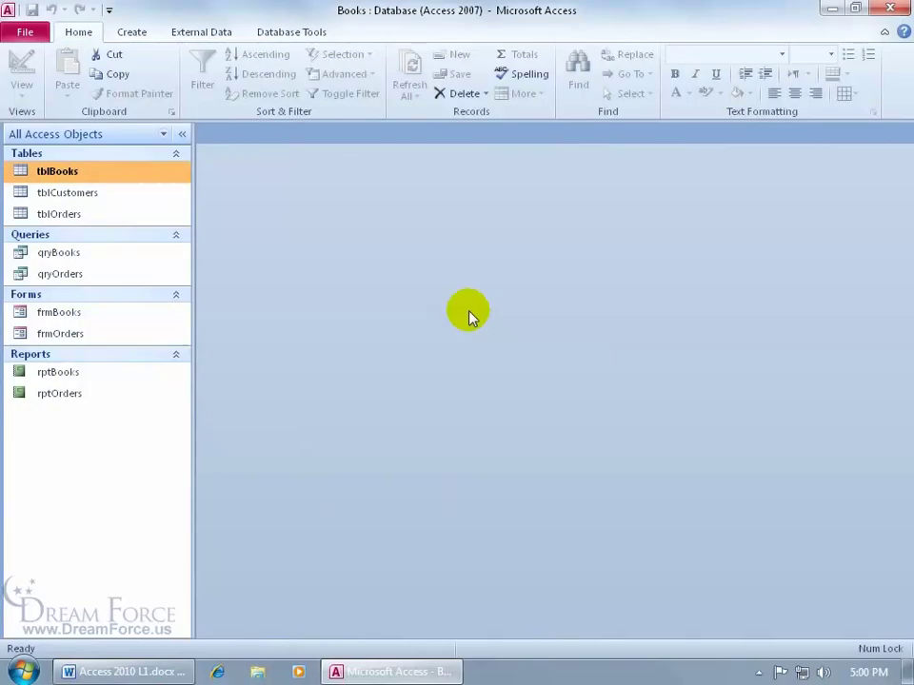
Step: Open Access Help maximized with its Table of Contents showing
{"action": "left_click", "coordinate": [903, 34]}
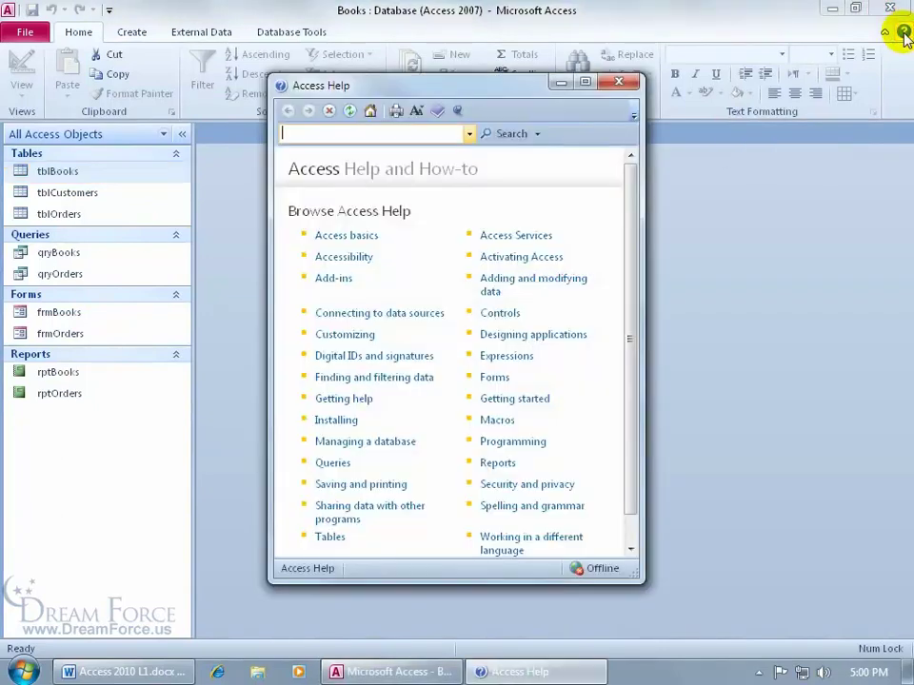
{"action": "left_click", "coordinate": [580, 84]}
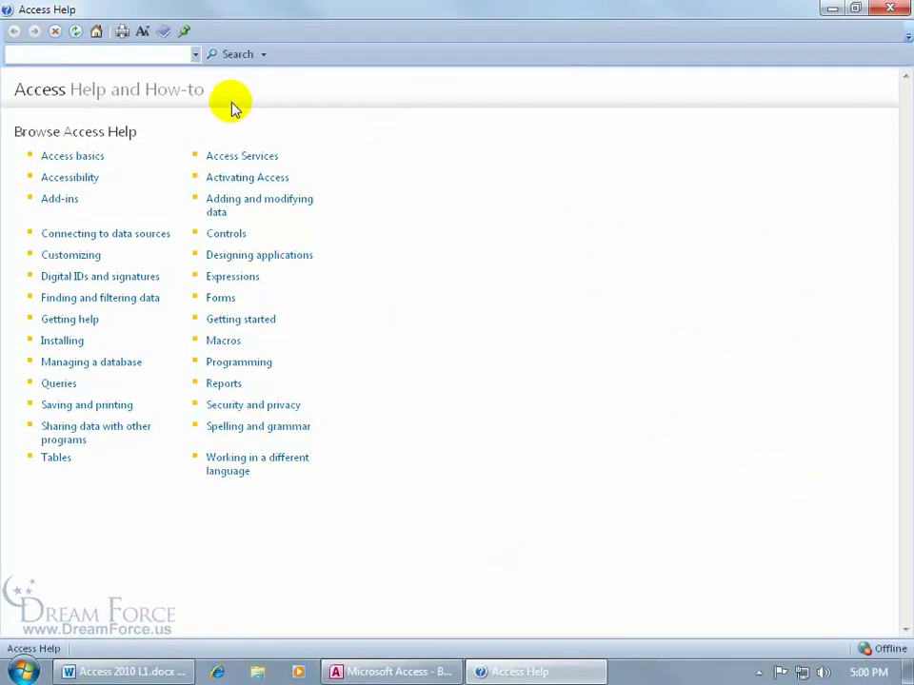
{"action": "left_click", "coordinate": [163, 33]}
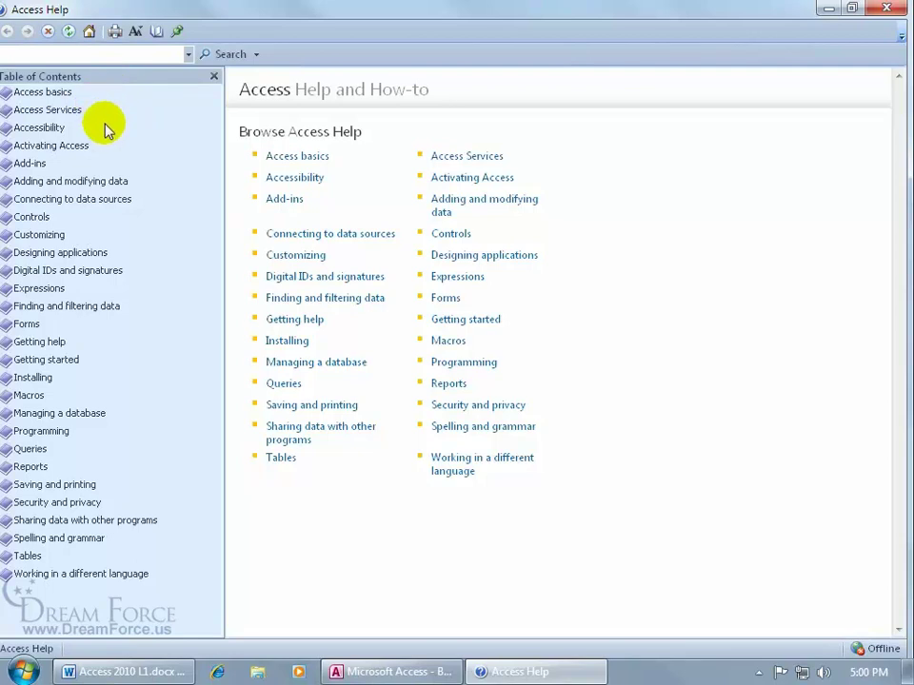
Step: Under Access basics, open Introduction to tables at Overview and close the contents pane
{"action": "left_click", "coordinate": [38, 92]}
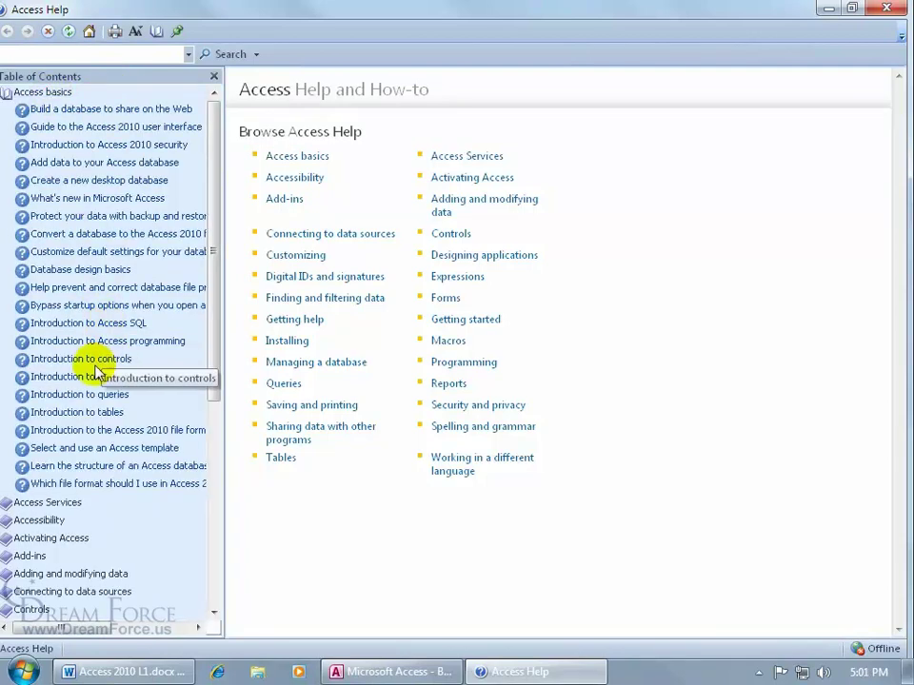
{"action": "left_click", "coordinate": [78, 415]}
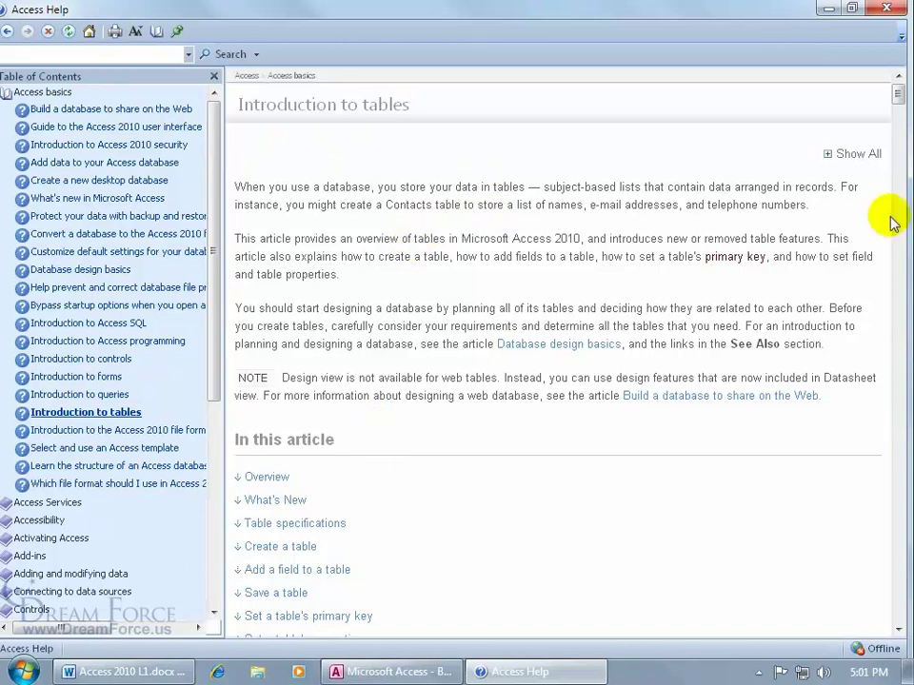
{"action": "left_click", "coordinate": [267, 478]}
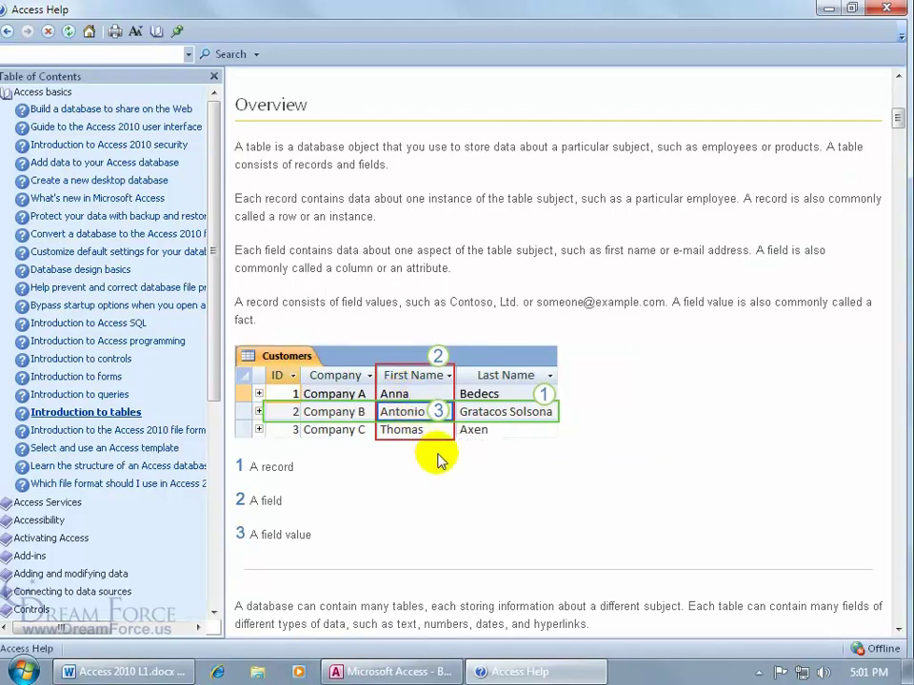
{"action": "left_click", "coordinate": [214, 76]}
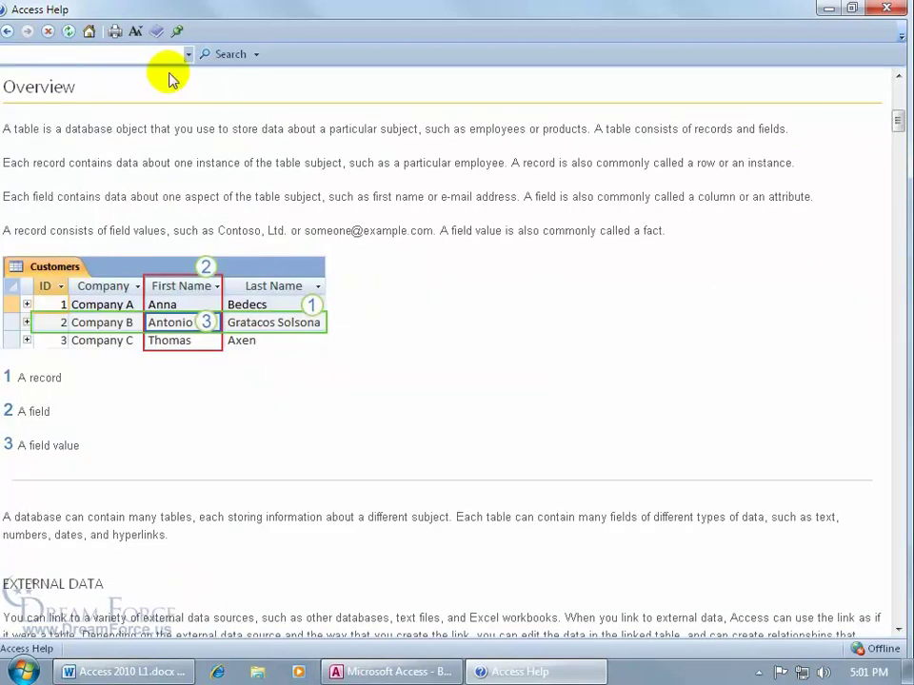
Step: Search help for 'tables' and show the search scope choices
{"action": "left_click", "coordinate": [123, 55]}
{"action": "type", "text": "t"}
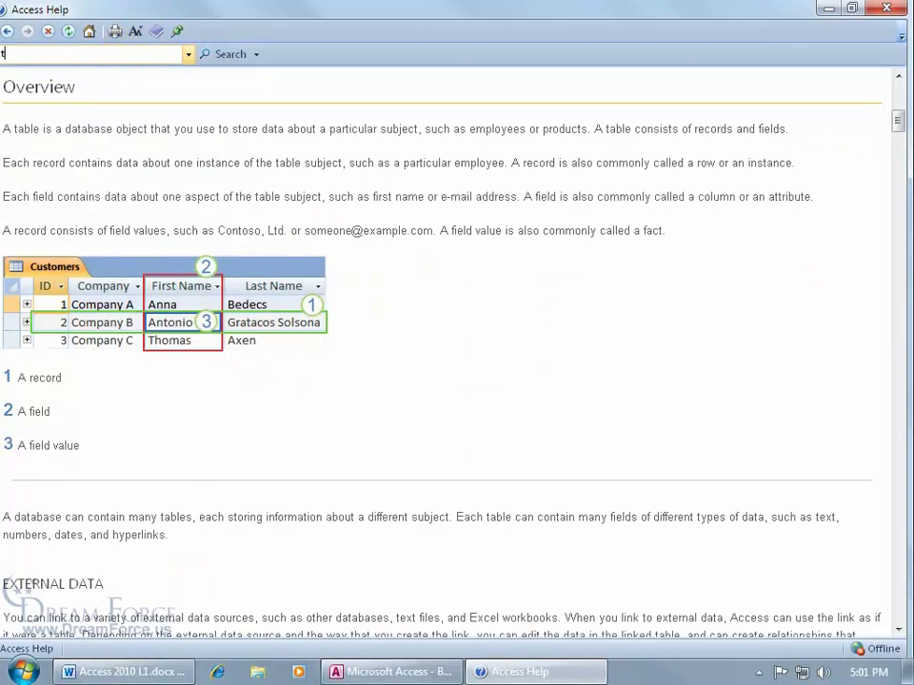
{"action": "type", "text": "ables"}
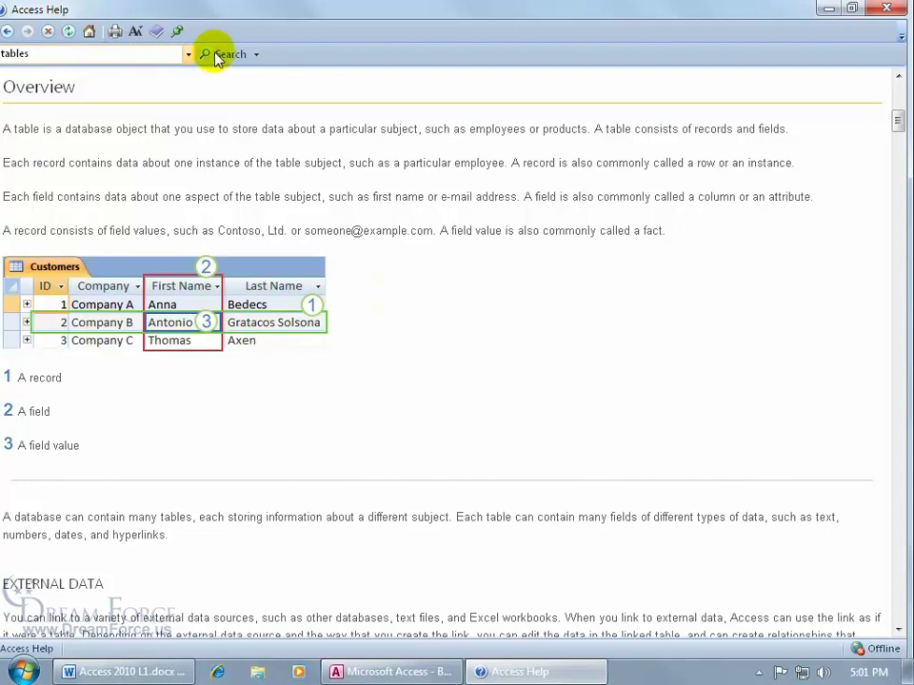
{"action": "left_click", "coordinate": [230, 55]}
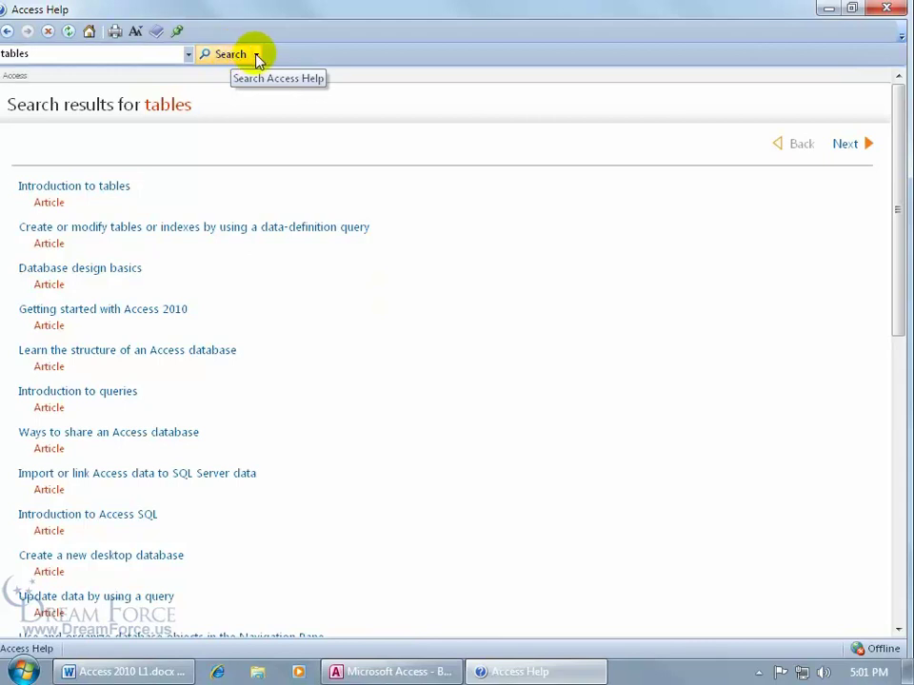
{"action": "left_click", "coordinate": [256, 54]}
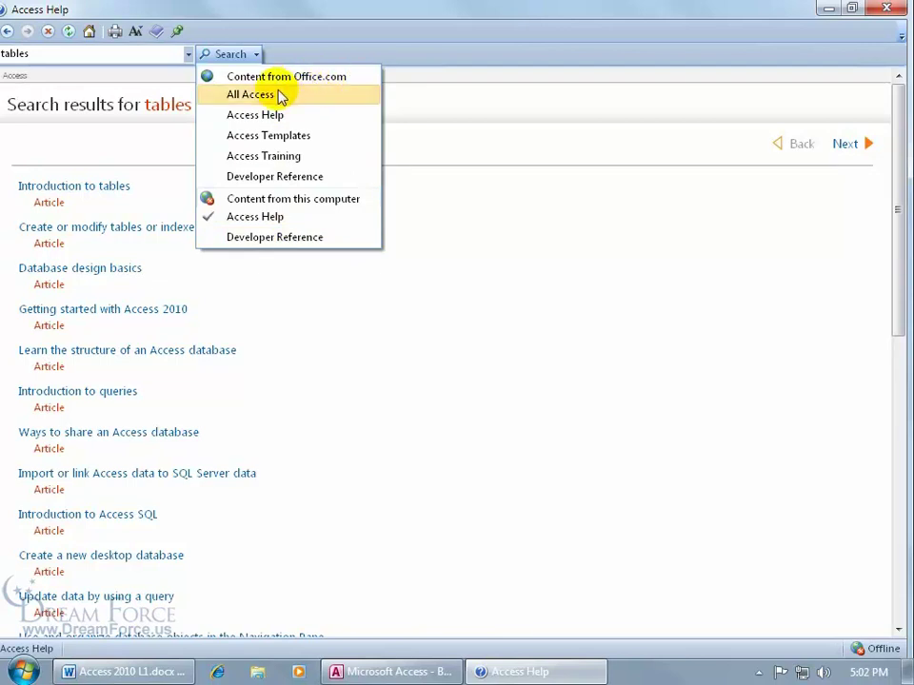
Step: Search all Access content online and open the online Introduction to tables article
{"action": "left_click", "coordinate": [247, 97]}
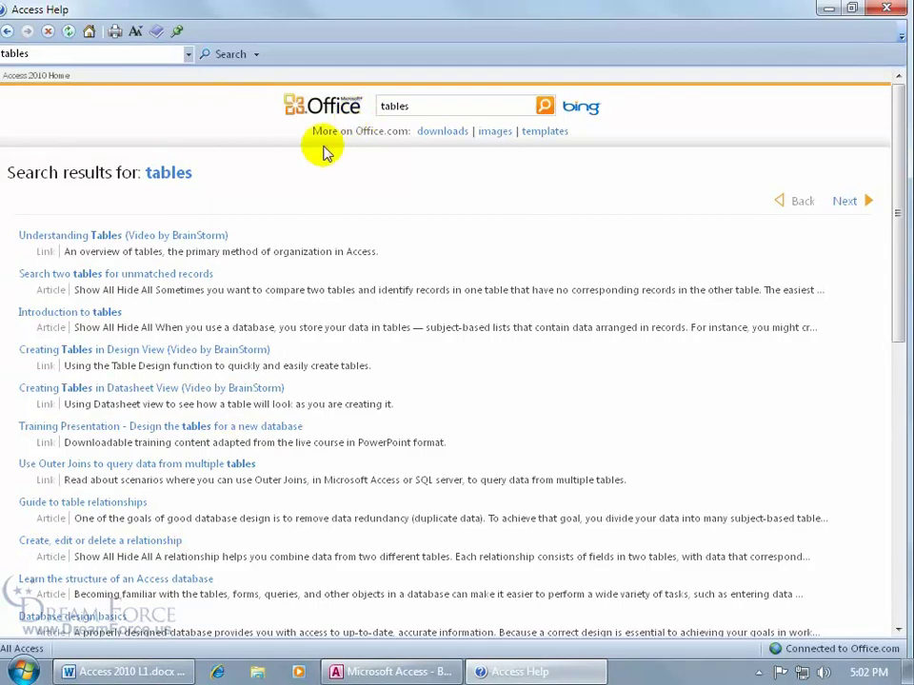
{"action": "left_click", "coordinate": [103, 314]}
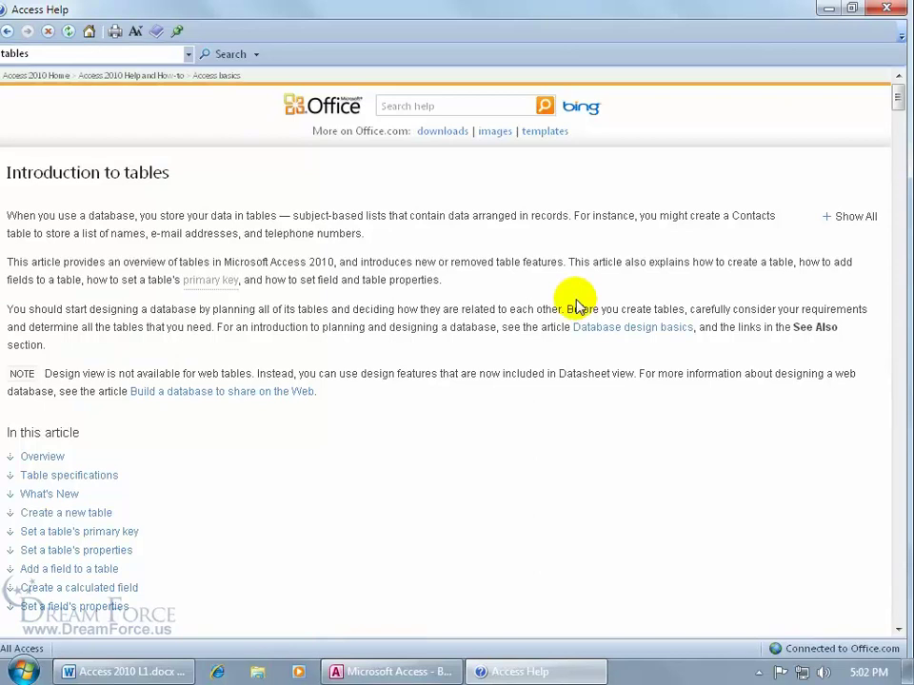
{"action": "left_click_drag", "start_coordinate": [894, 98], "coordinate": [901, 133]}
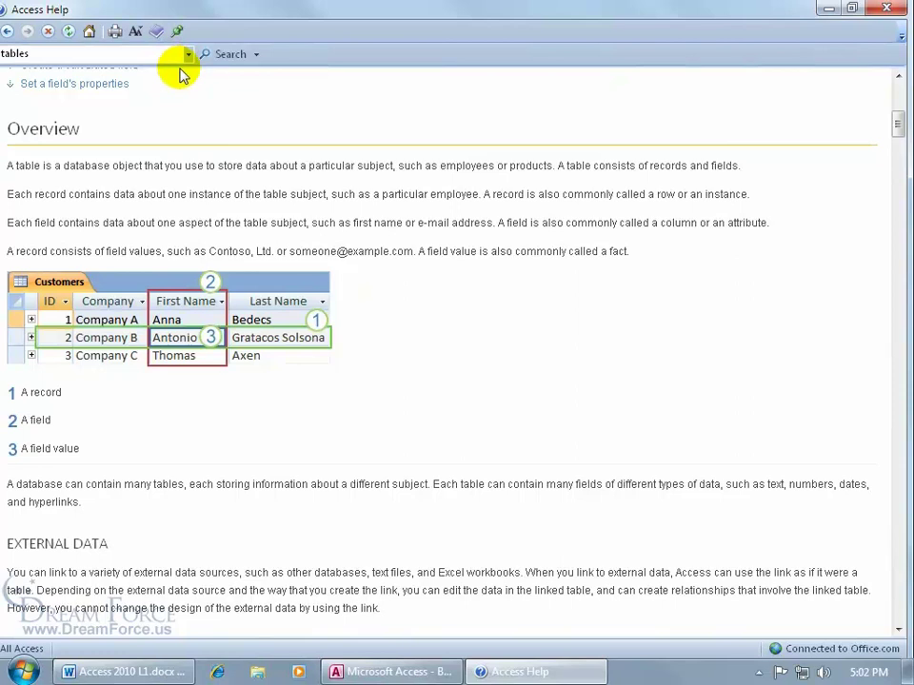
Step: Go back to the tables results, reload them, and return to the help home page
{"action": "left_click", "coordinate": [255, 54]}
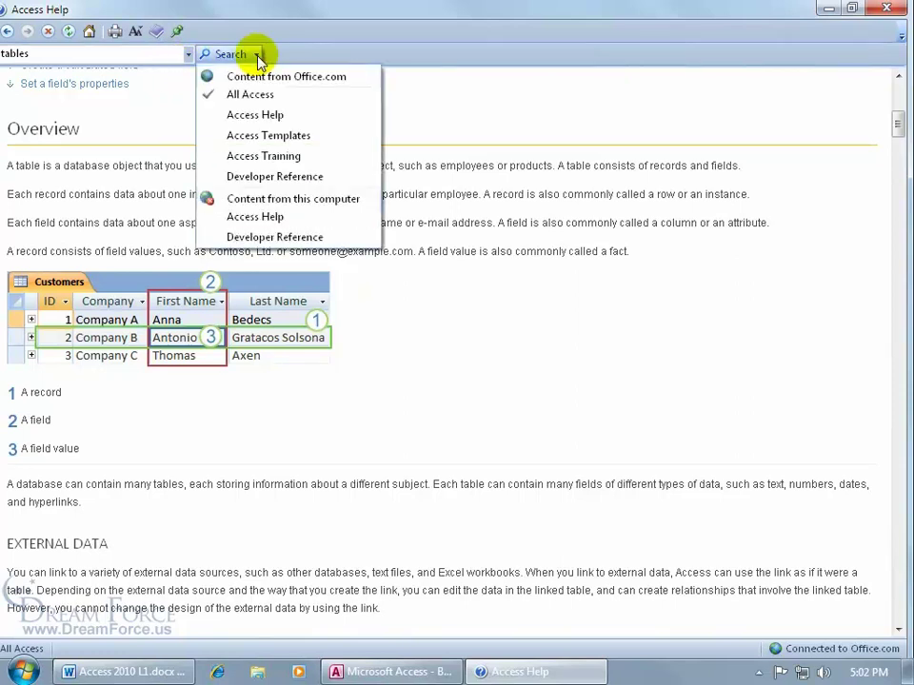
{"action": "left_click", "coordinate": [343, 53]}
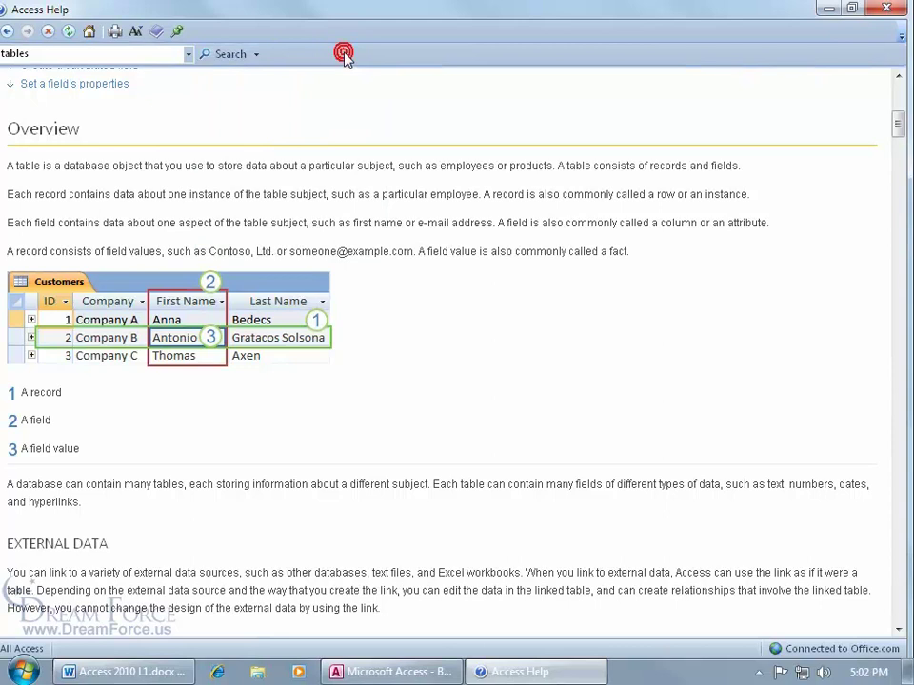
{"action": "left_click", "coordinate": [7, 31]}
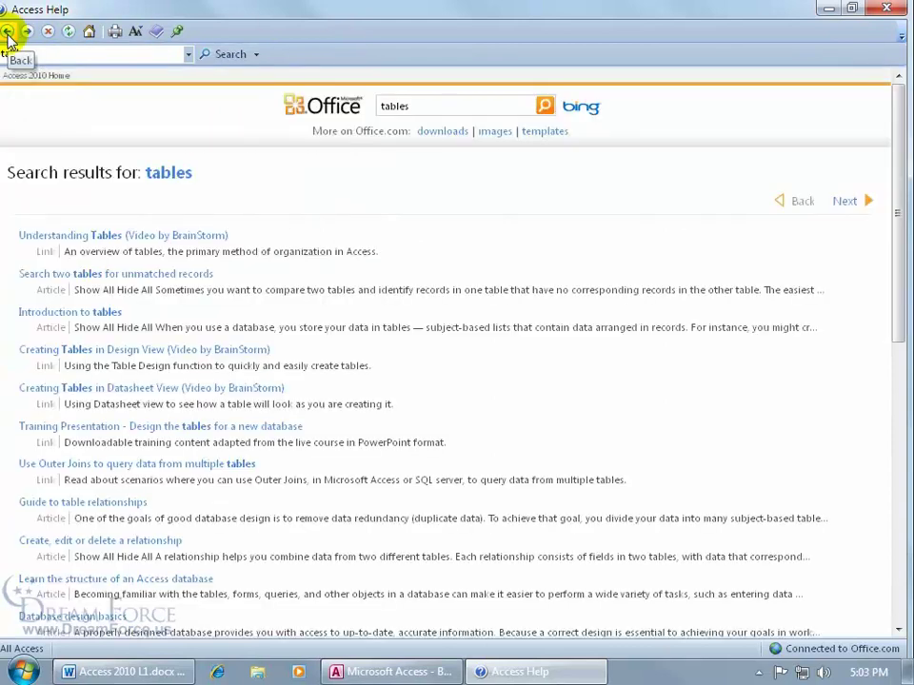
{"action": "left_click", "coordinate": [48, 34]}
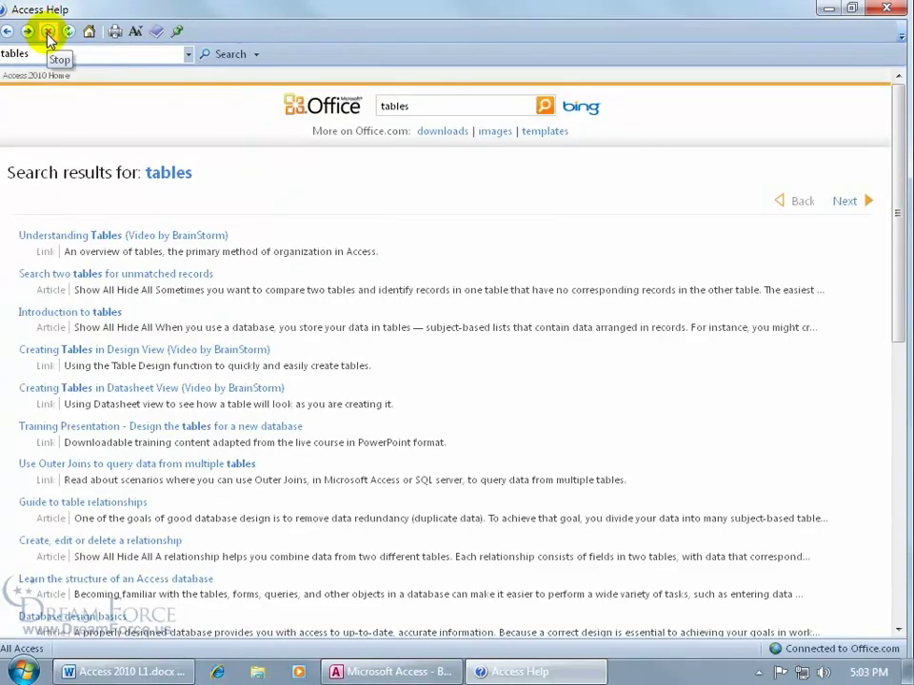
{"action": "left_click", "coordinate": [68, 31]}
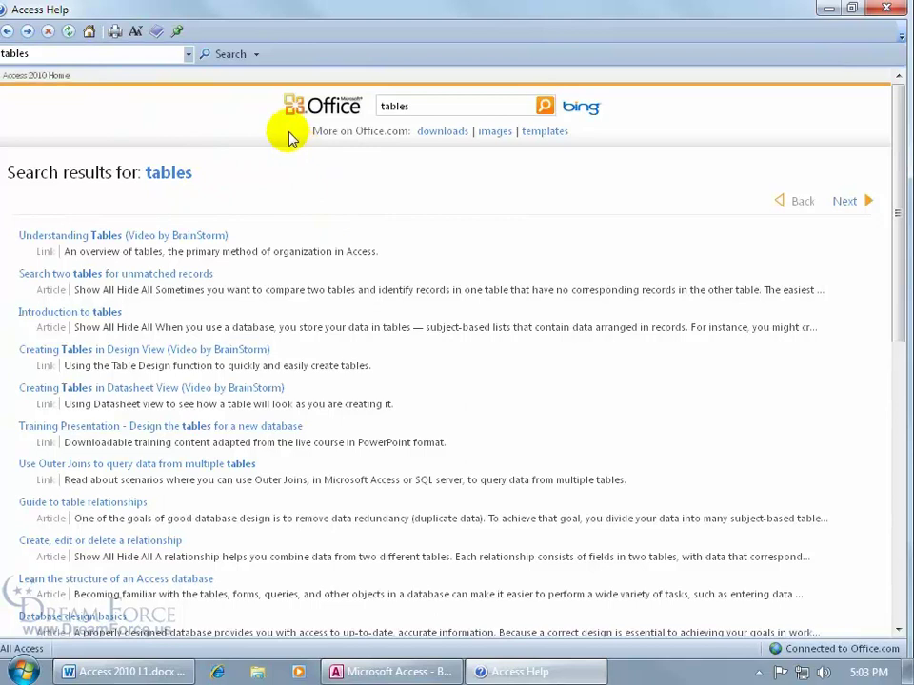
{"action": "left_click", "coordinate": [88, 31]}
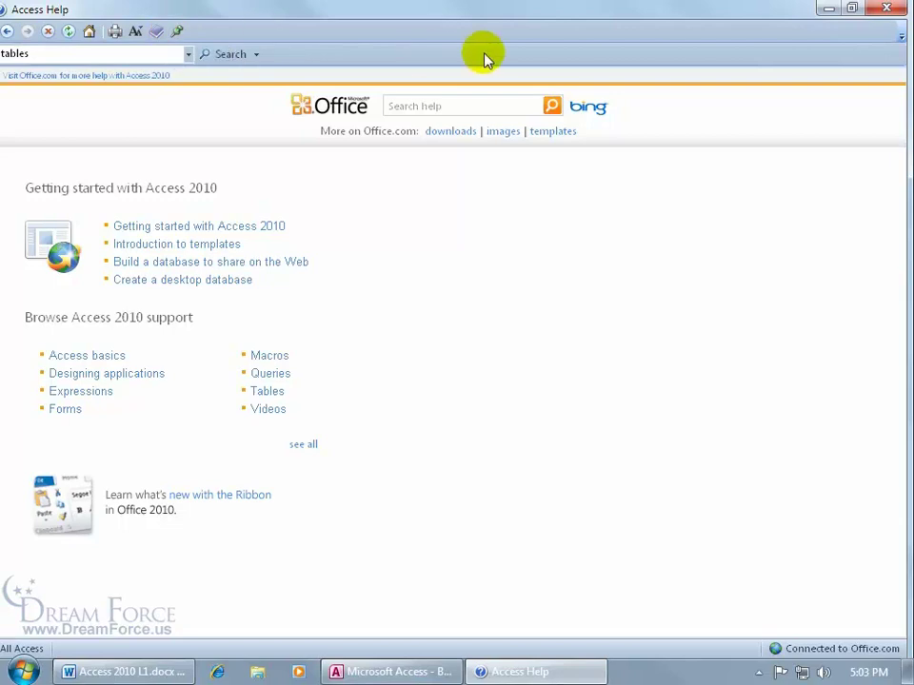
Step: Restore the Help window down, move it to the right, and turn off Keep On Top
{"action": "left_click", "coordinate": [852, 8]}
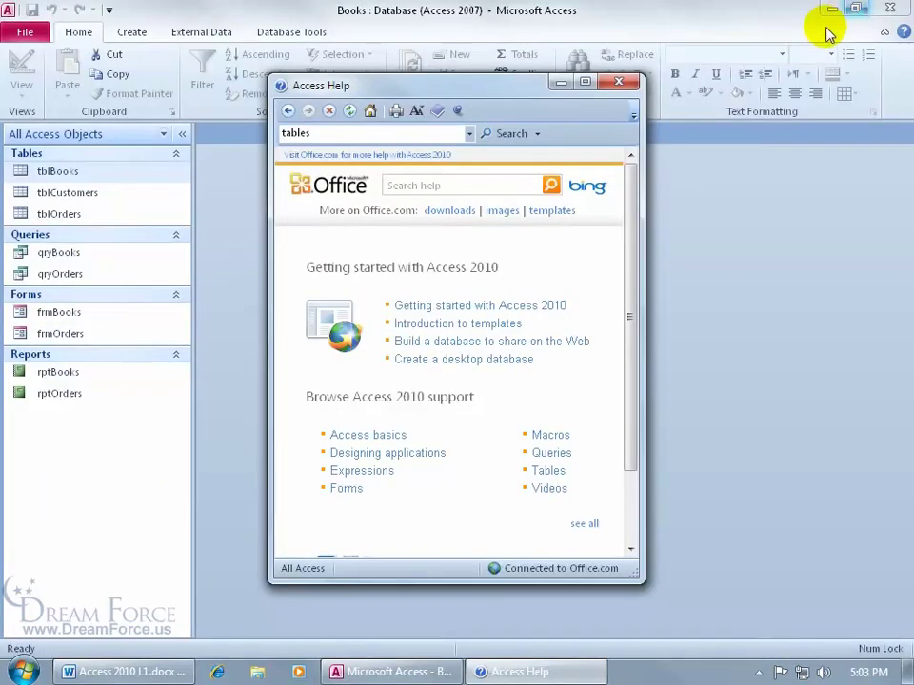
{"action": "left_click", "coordinate": [733, 160]}
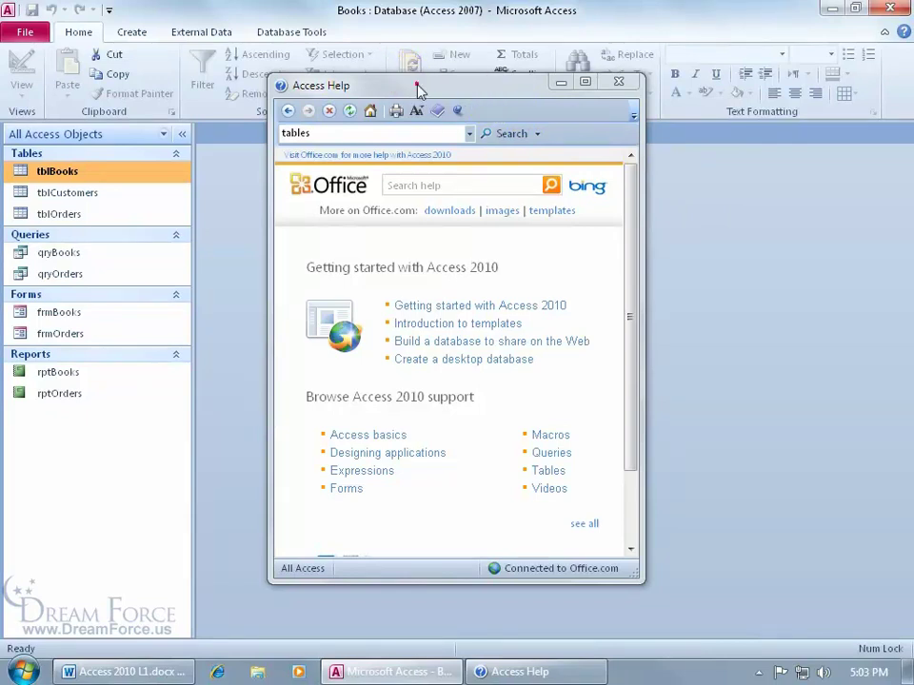
{"action": "left_click_drag", "start_coordinate": [411, 89], "coordinate": [670, 82]}
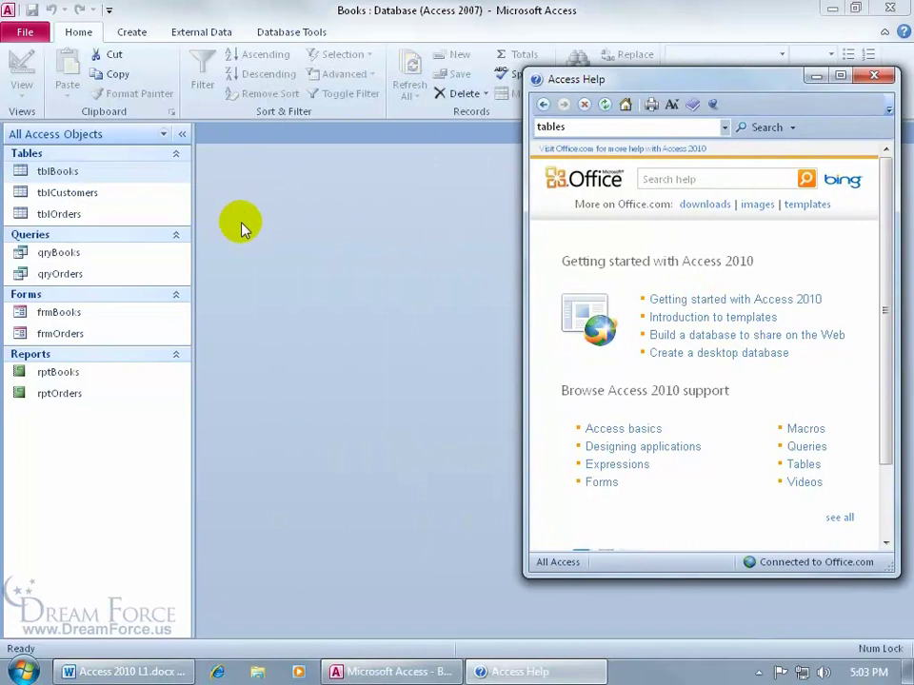
{"action": "left_click", "coordinate": [713, 104]}
{"action": "left_click", "coordinate": [417, 172]}
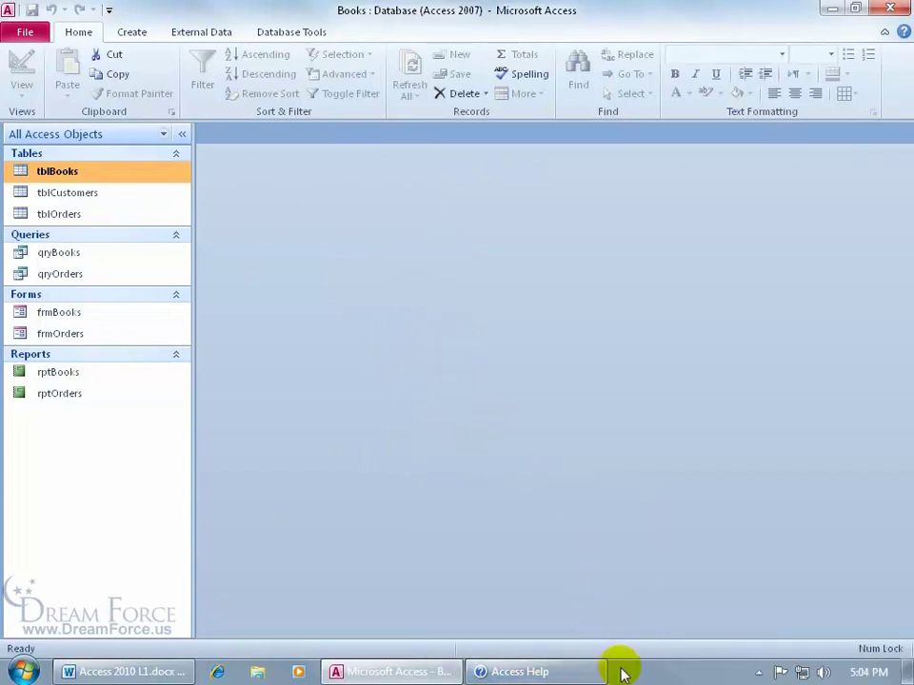
Step: Switch between Help and the Access window from the taskbar, ending in the Books database
{"action": "left_click", "coordinate": [568, 674]}
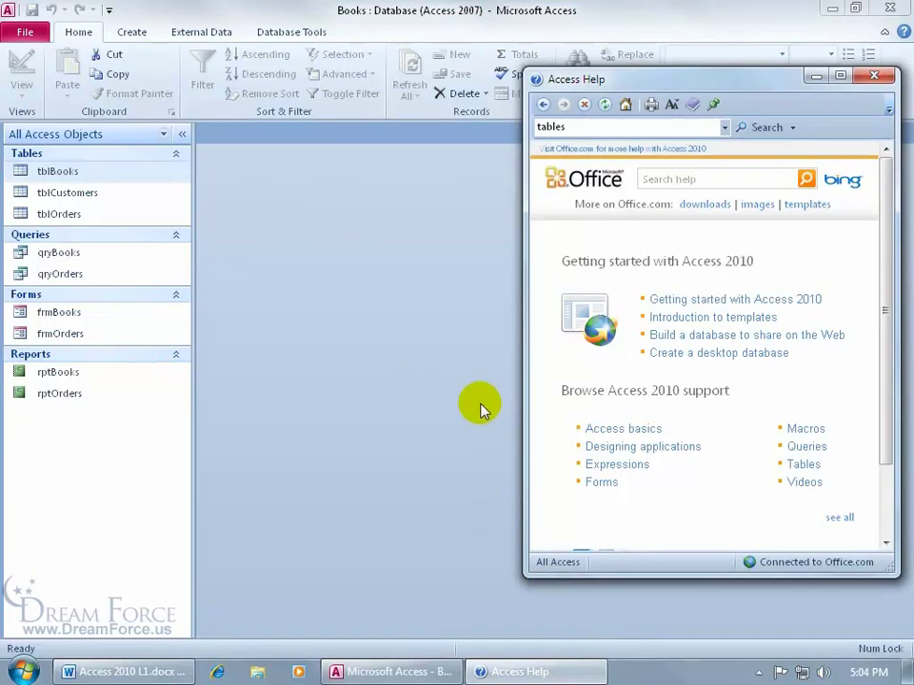
{"action": "left_click", "coordinate": [415, 671]}
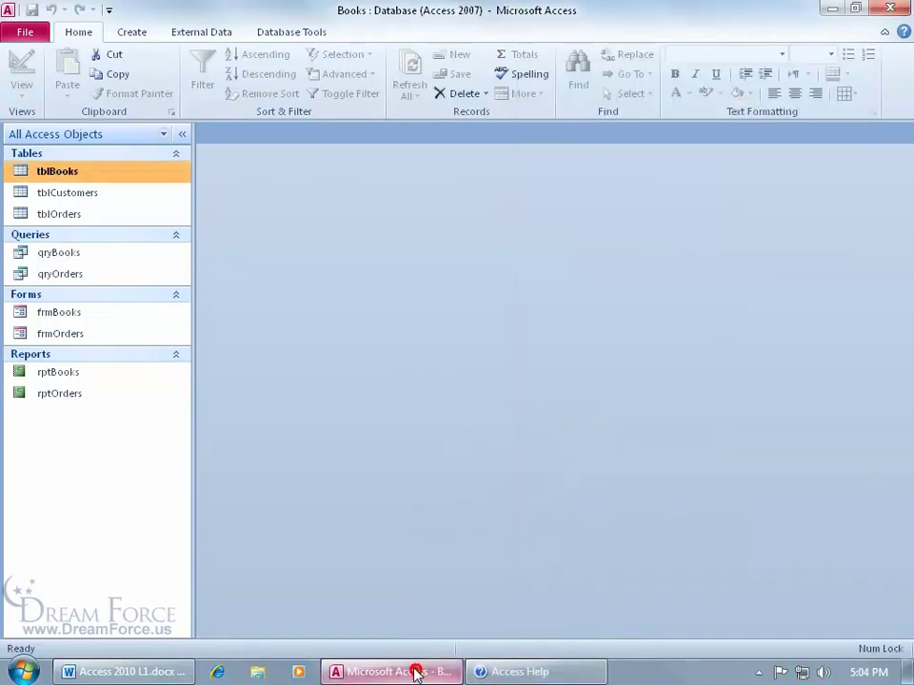
{"action": "left_click", "coordinate": [491, 671]}
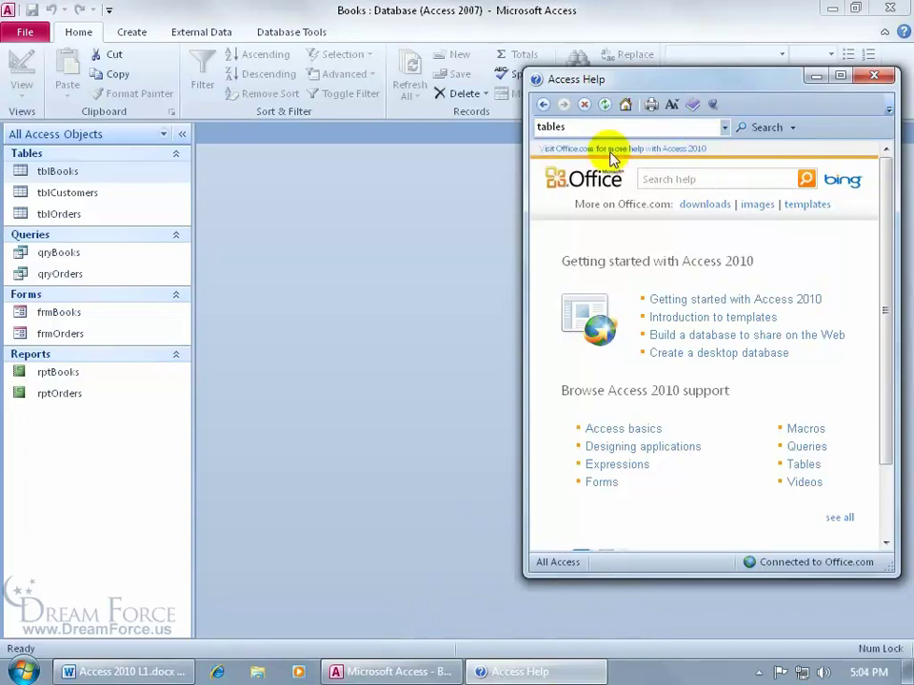
{"action": "left_click", "coordinate": [418, 221]}
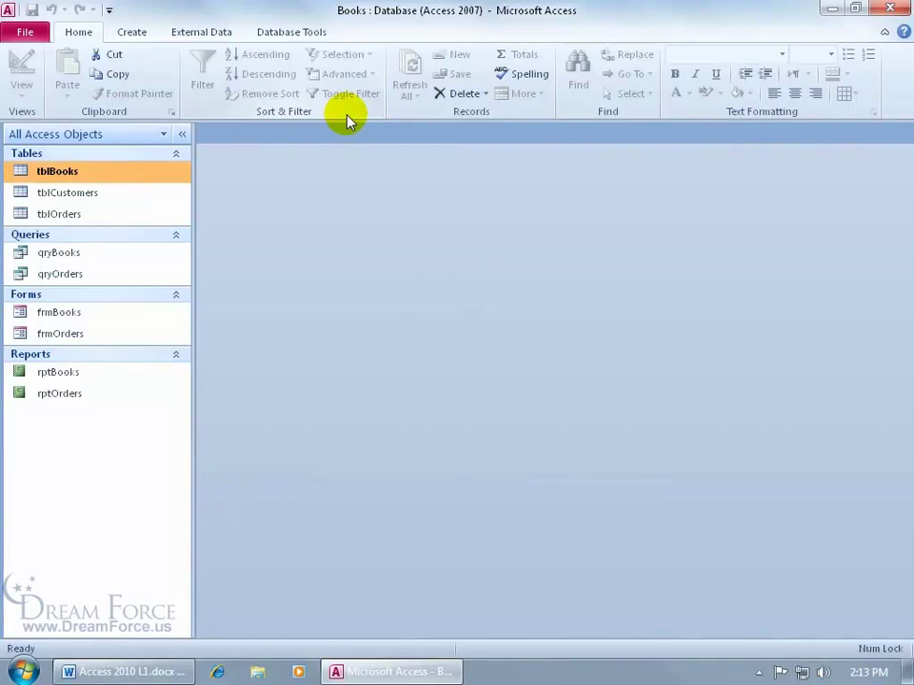
Step: Switch Access's Office colour scheme to Silver in Access Options, then bring up the Windows Start menu
{"action": "left_click", "coordinate": [28, 33]}
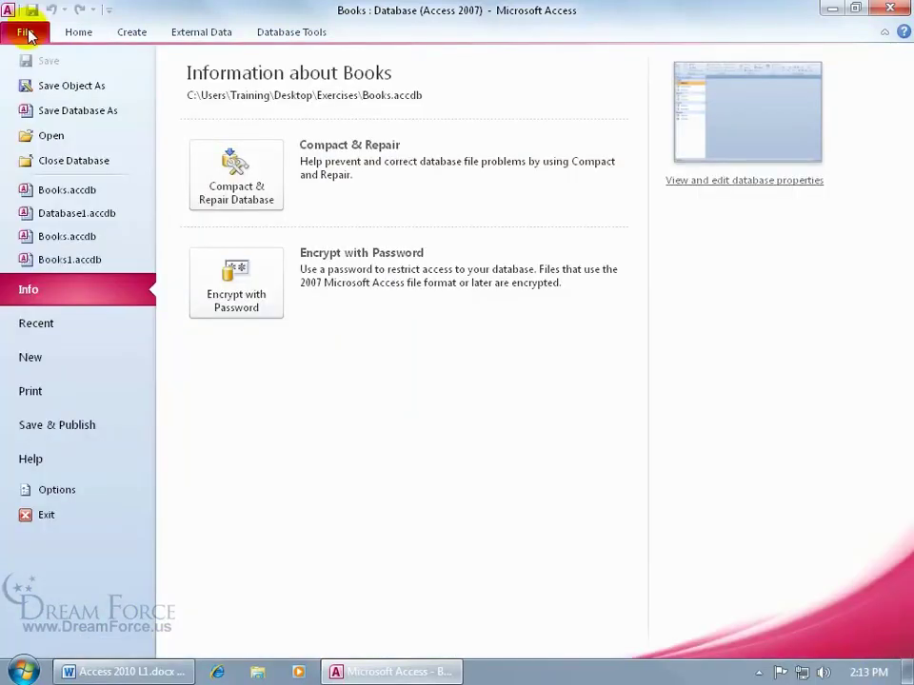
{"action": "left_click", "coordinate": [74, 488]}
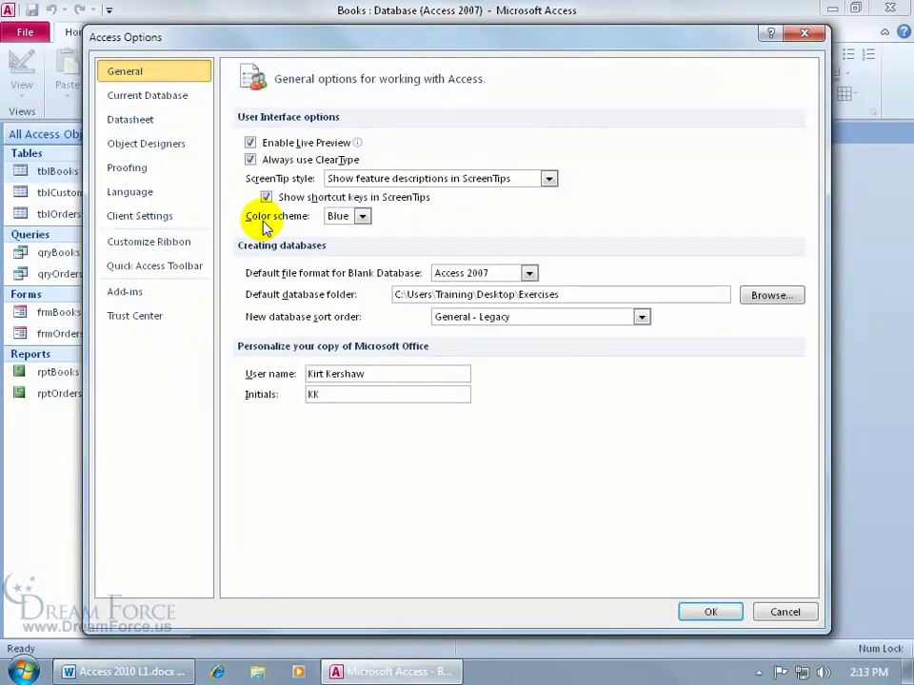
{"action": "left_click", "coordinate": [362, 217]}
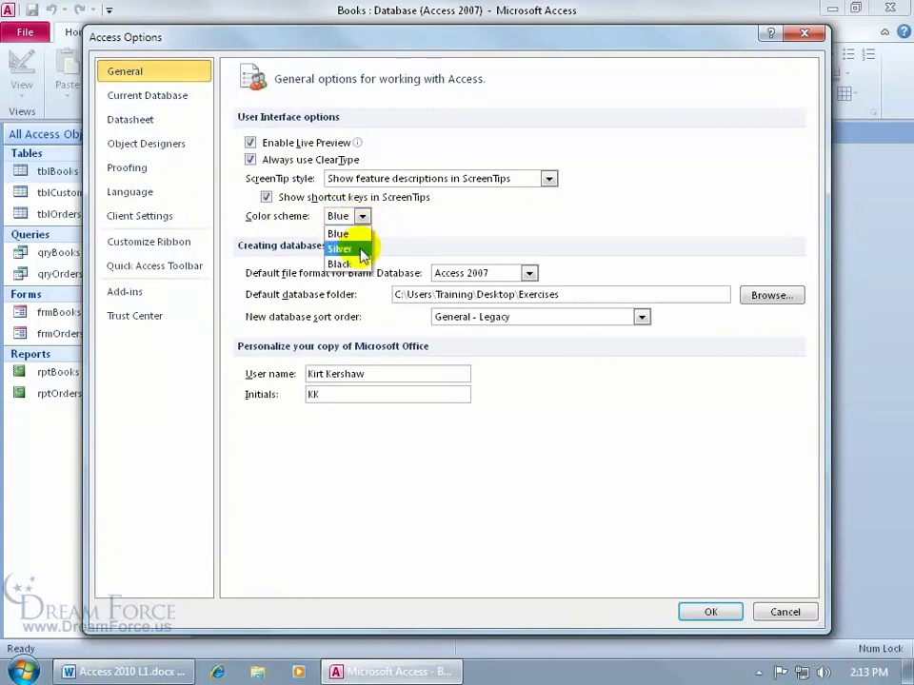
{"action": "left_click", "coordinate": [359, 248]}
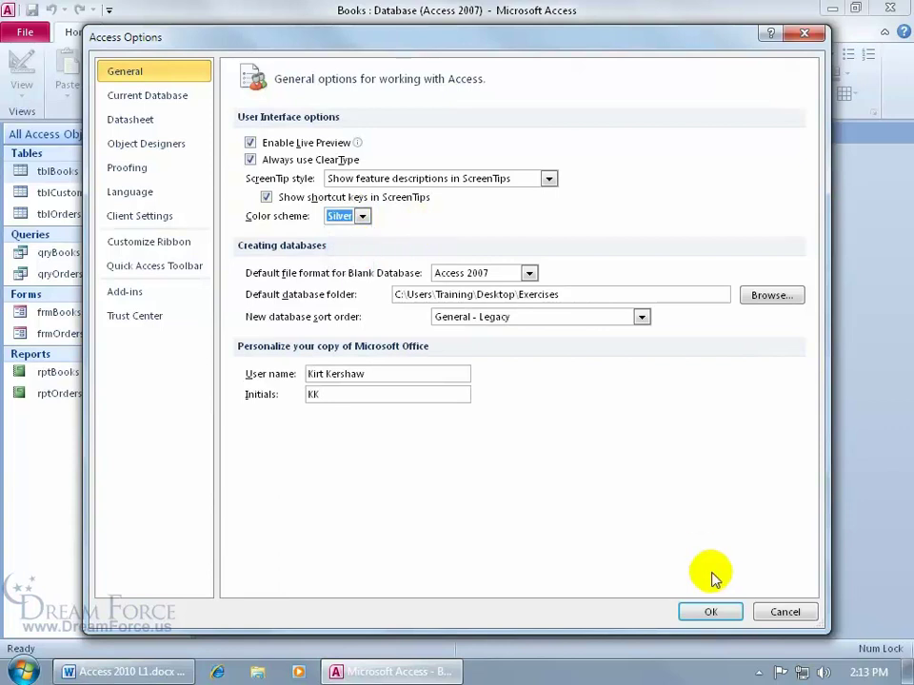
{"action": "left_click", "coordinate": [712, 612]}
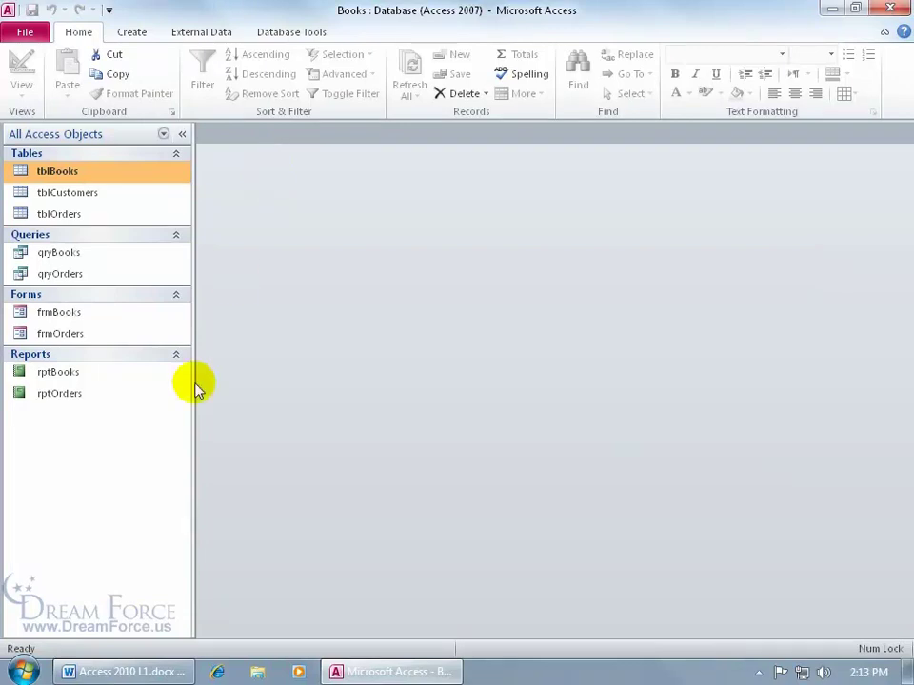
{"action": "left_click", "coordinate": [24, 673]}
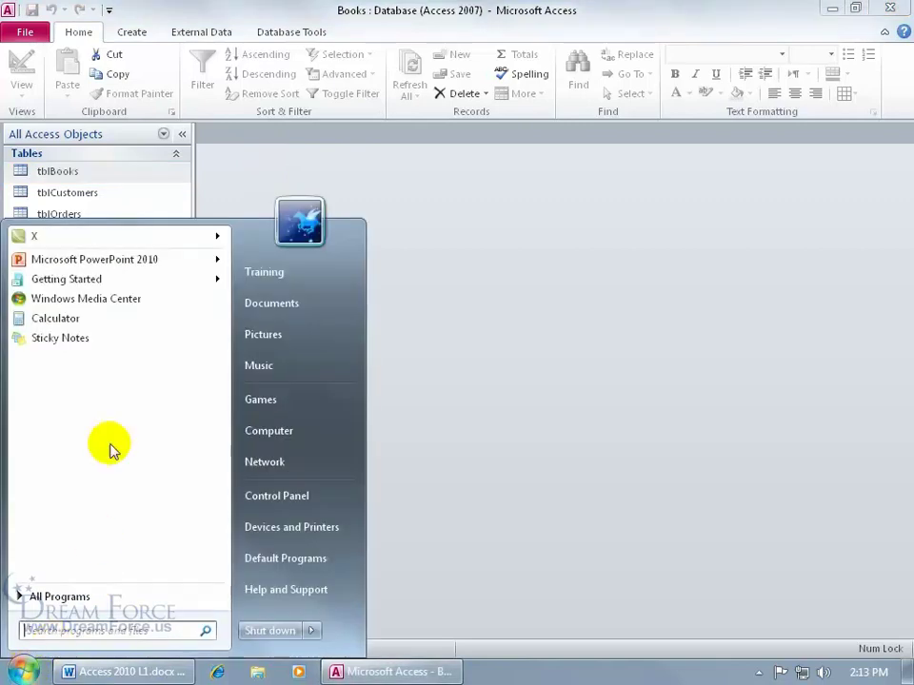
Step: Launch PowerPoint 2010, set its colour scheme to Blue in Options, and close PowerPoint
{"action": "left_click", "coordinate": [105, 263]}
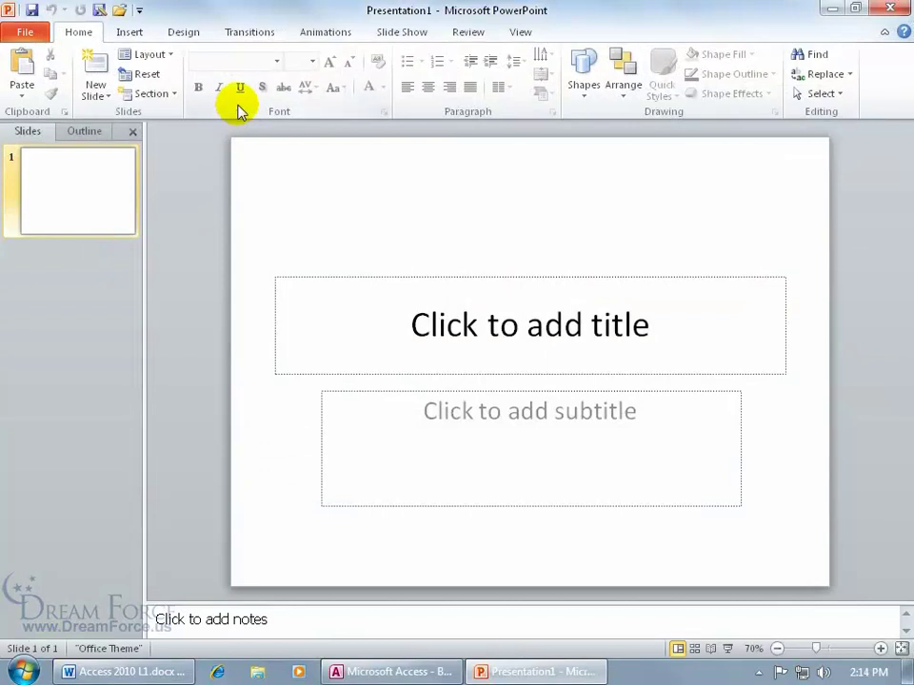
{"action": "left_click", "coordinate": [31, 35]}
{"action": "left_click", "coordinate": [59, 367]}
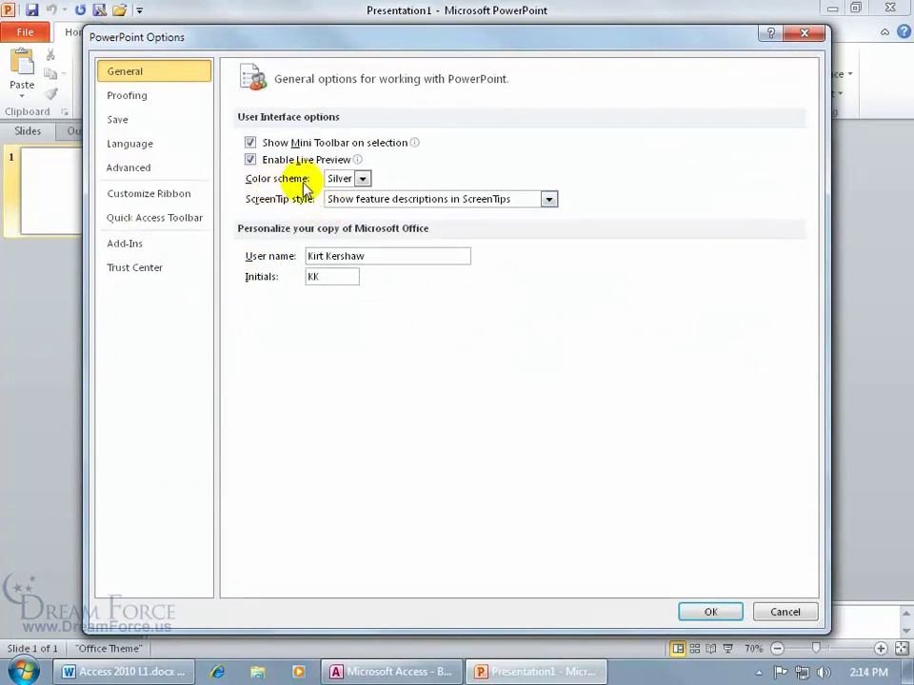
{"action": "left_click", "coordinate": [361, 179]}
{"action": "left_click", "coordinate": [350, 197]}
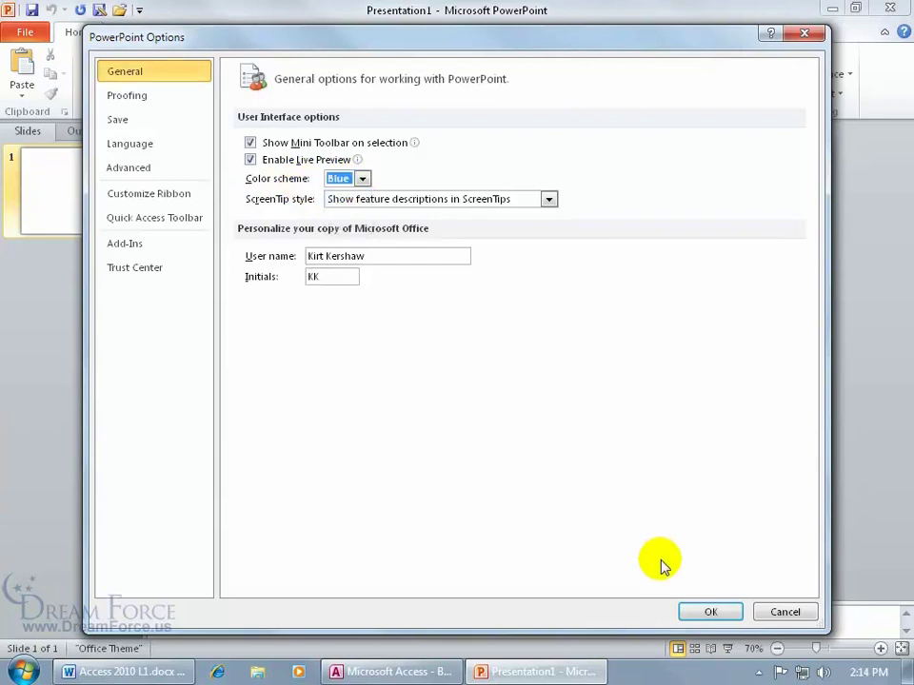
{"action": "left_click", "coordinate": [710, 612]}
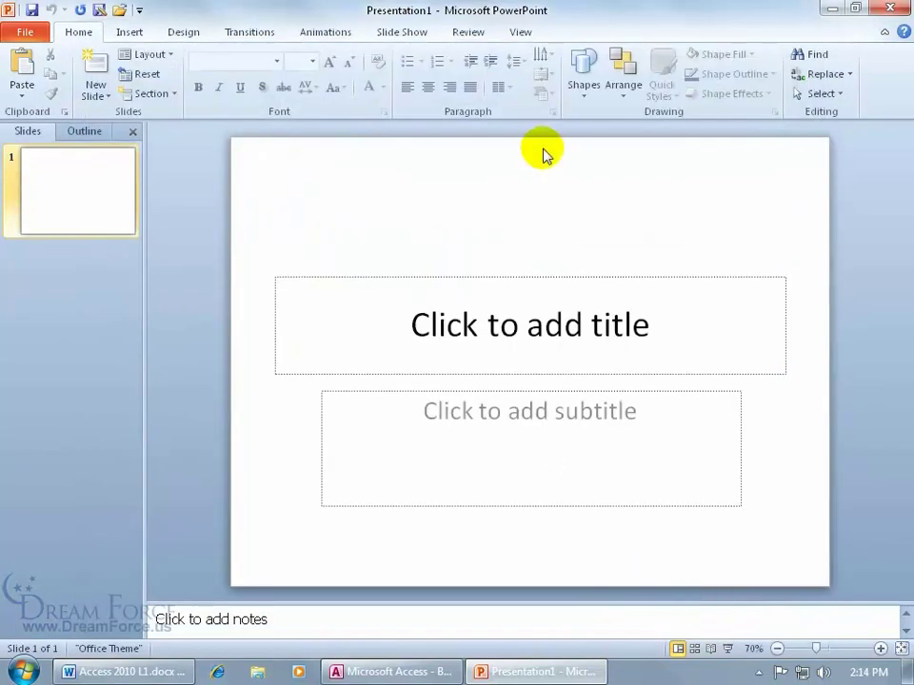
{"action": "left_click", "coordinate": [894, 9]}
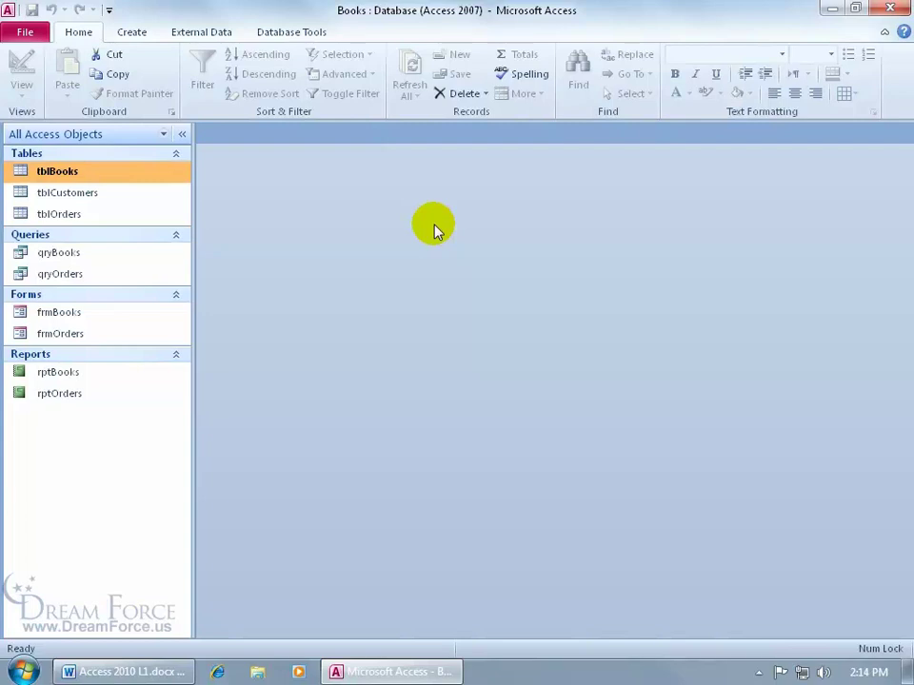
Step: Set Access's default database folder to Desktop\Exercises in Access Options
{"action": "left_click", "coordinate": [28, 32]}
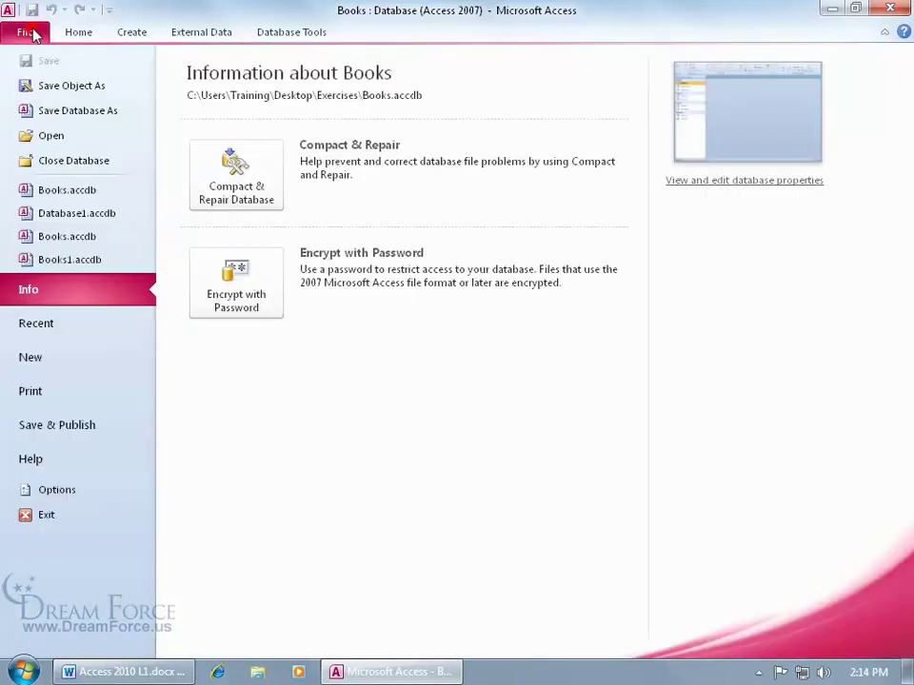
{"action": "left_click", "coordinate": [76, 492]}
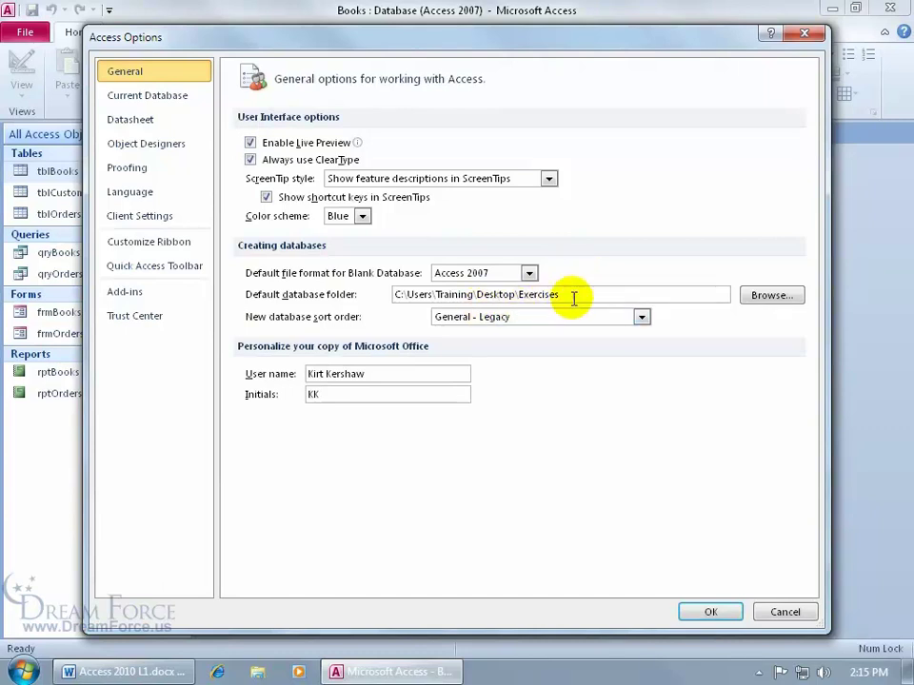
{"action": "left_click", "coordinate": [756, 300]}
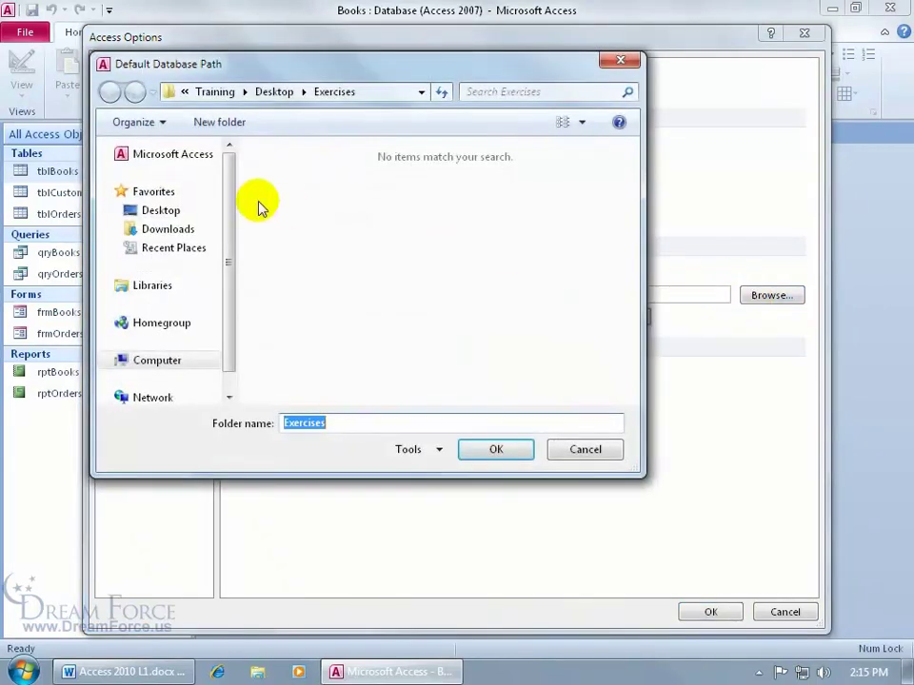
{"action": "left_click", "coordinate": [164, 212]}
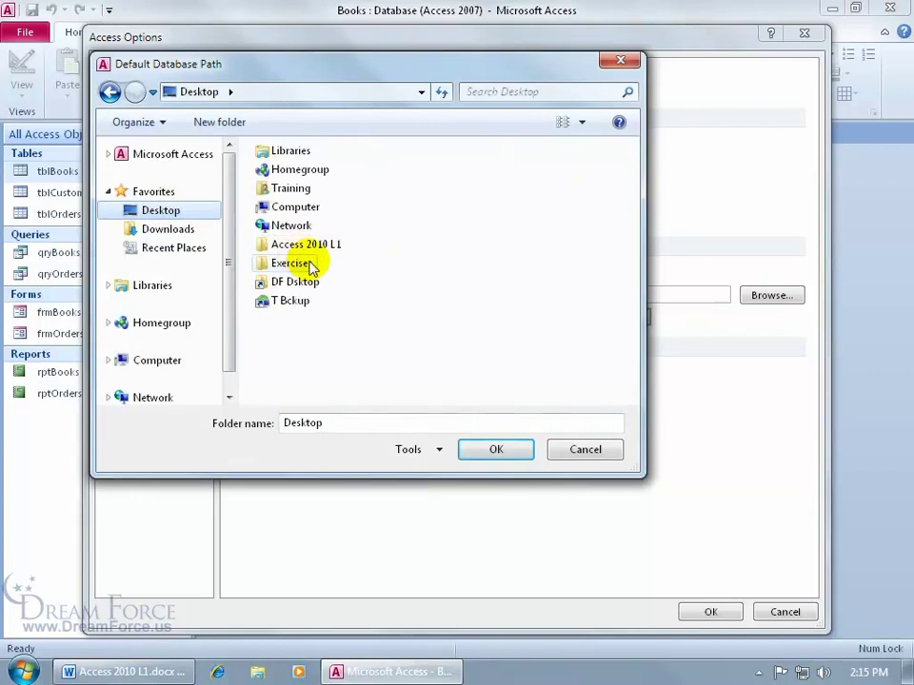
{"action": "left_click", "coordinate": [292, 266]}
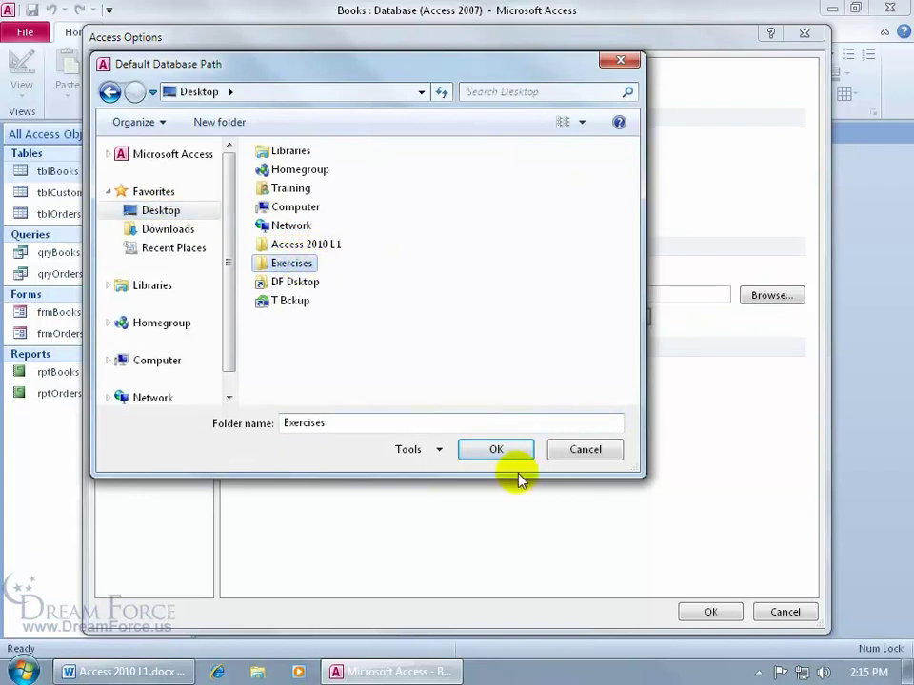
{"action": "left_click", "coordinate": [496, 450]}
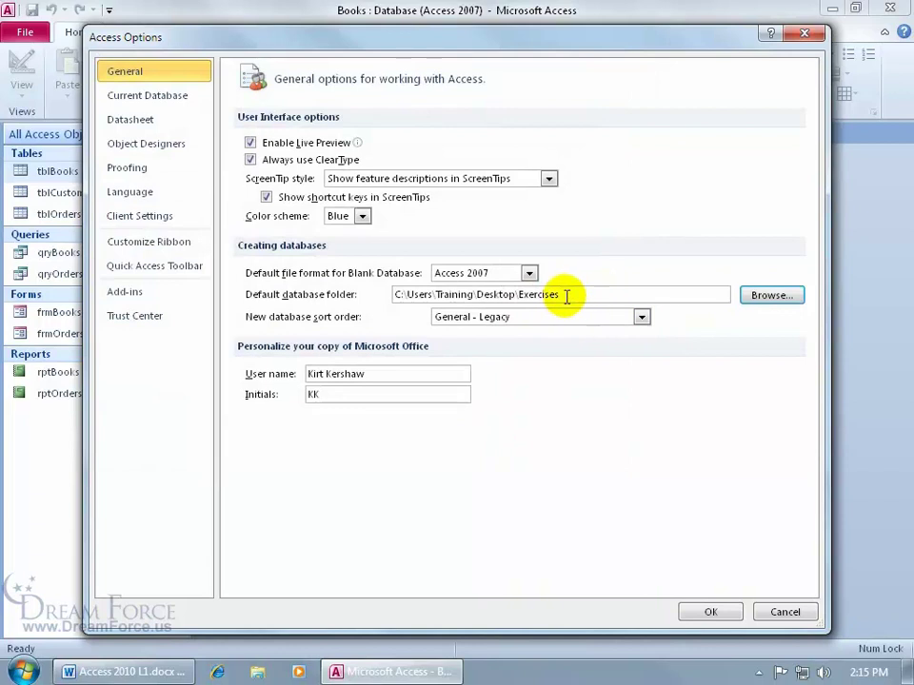
{"action": "left_click", "coordinate": [718, 612]}
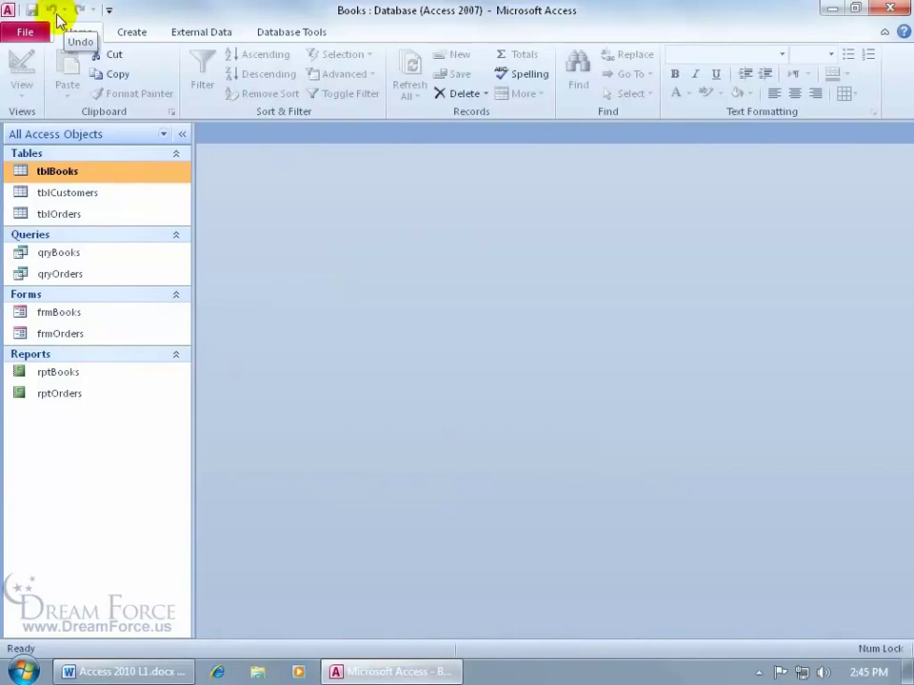
{"action": "left_click", "coordinate": [131, 33]}
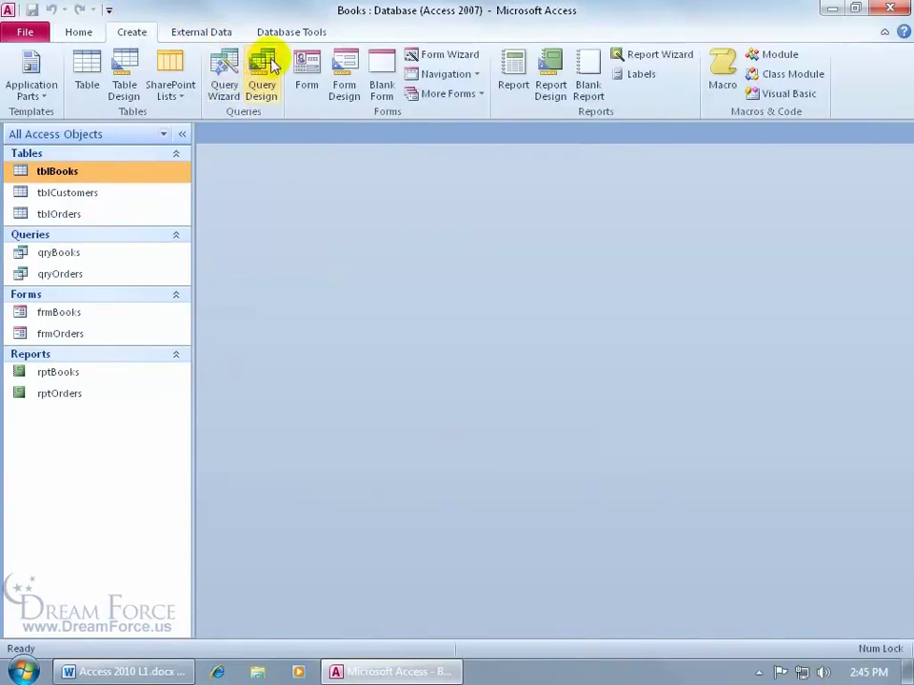
{"action": "left_click", "coordinate": [83, 32]}
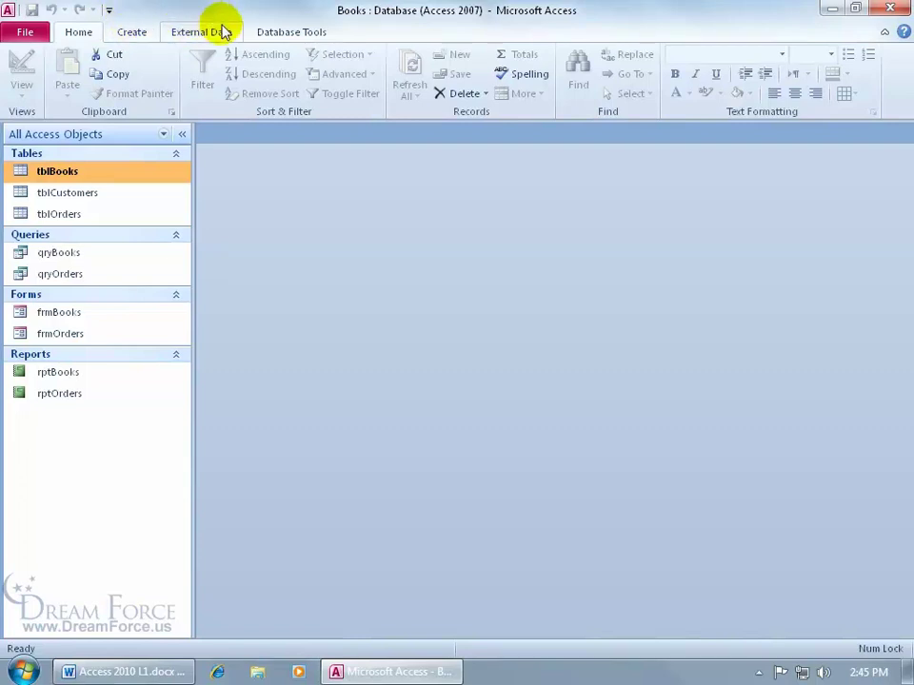
Step: Add Quick Print to the Quick Access Toolbar, then open and close the tblBooks table
{"action": "left_click", "coordinate": [110, 9]}
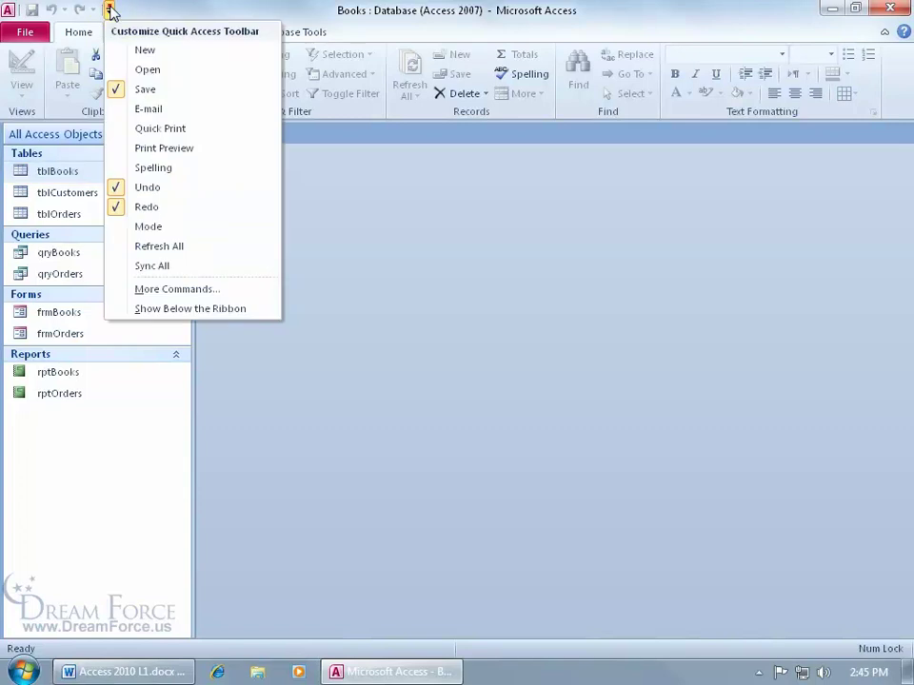
{"action": "left_click", "coordinate": [168, 132]}
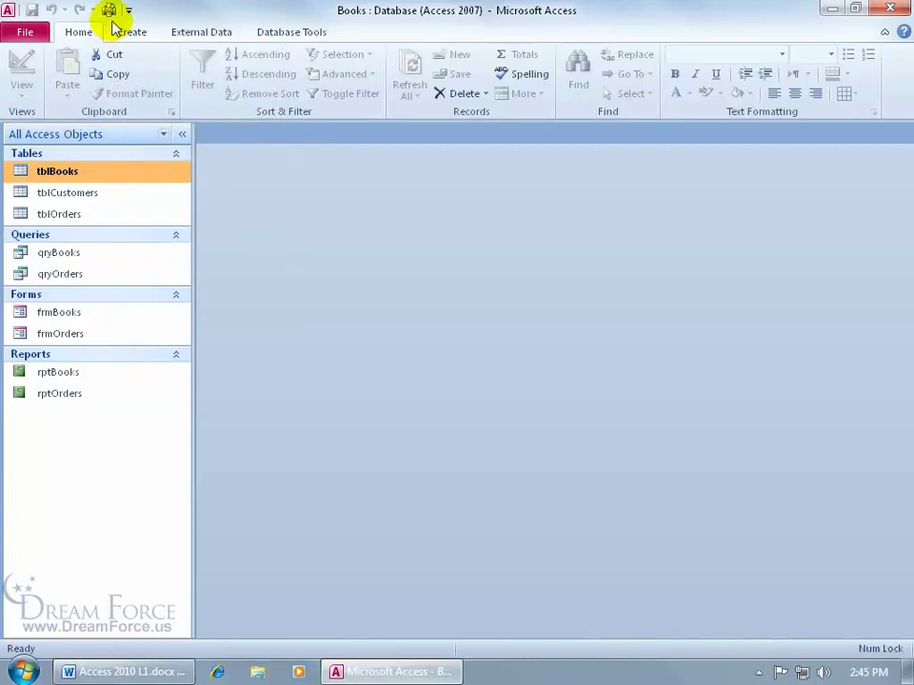
{"action": "double_click", "coordinate": [102, 174]}
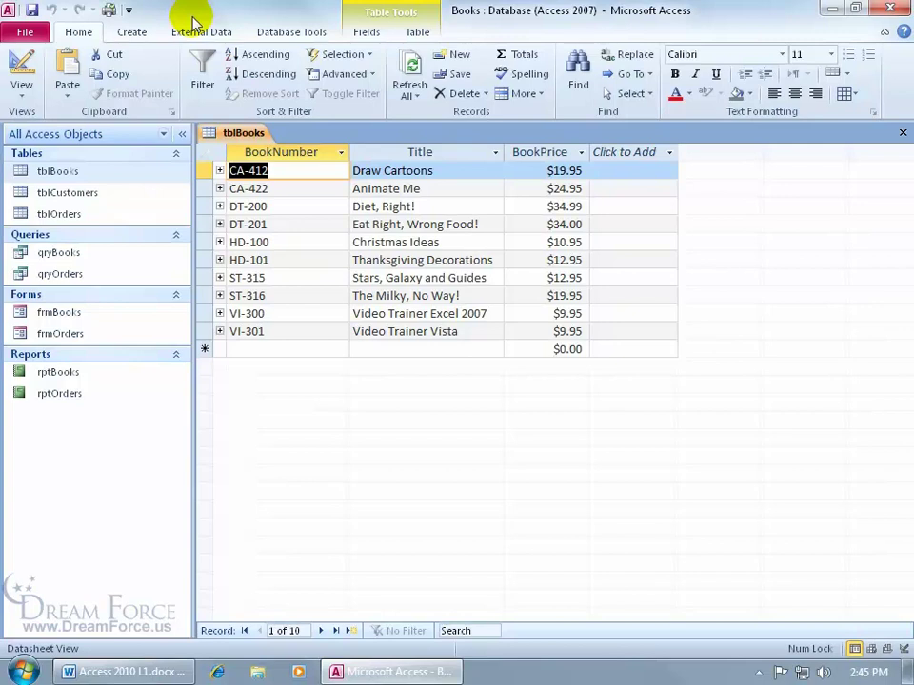
{"action": "left_click", "coordinate": [901, 133]}
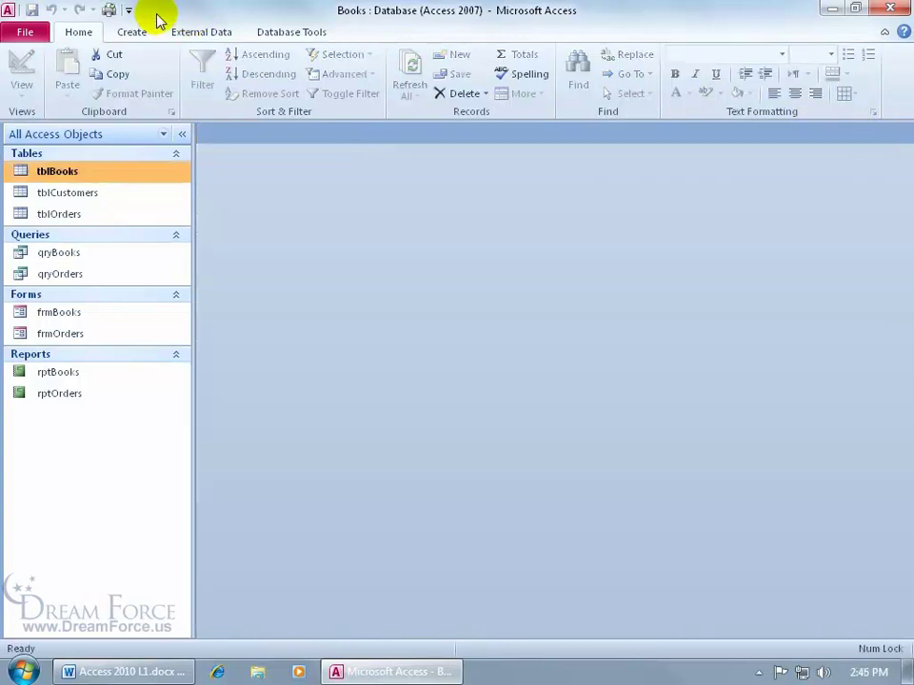
Step: Remove the Print command from the Quick Access Toolbar and review its full customization settings
{"action": "right_click", "coordinate": [108, 10]}
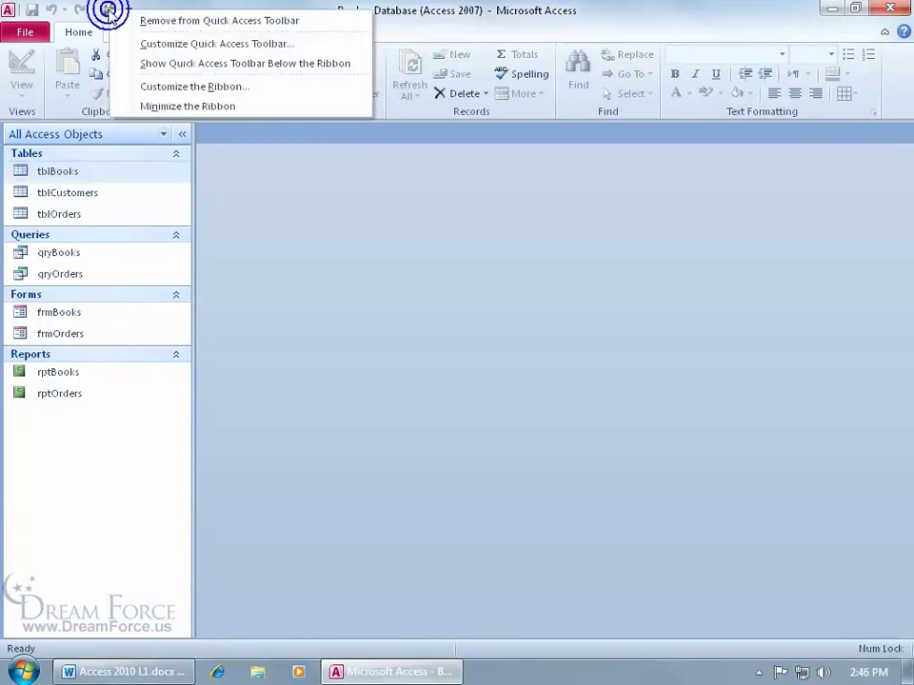
{"action": "left_click", "coordinate": [206, 22]}
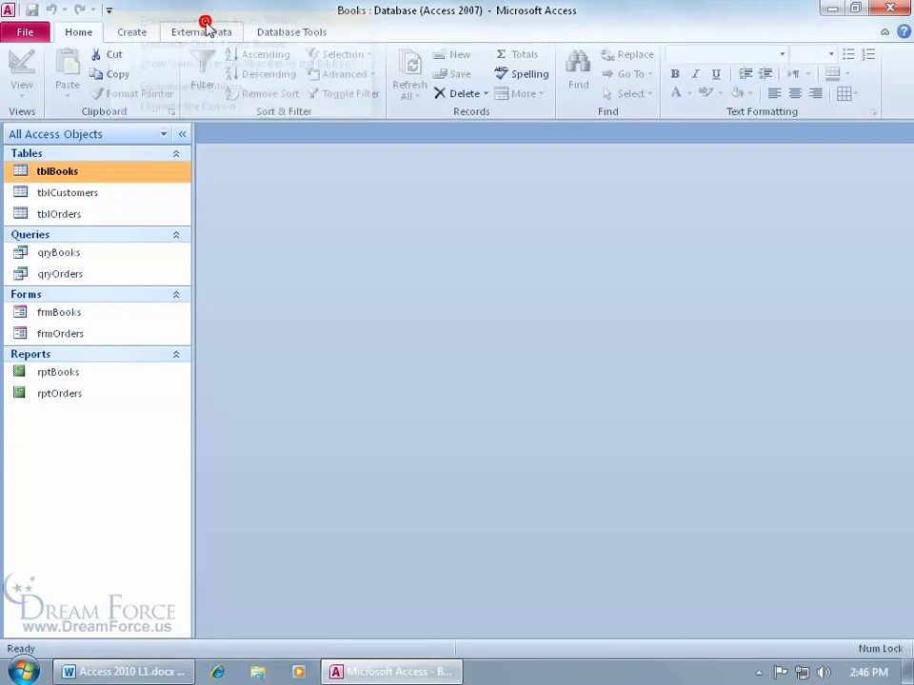
{"action": "left_click", "coordinate": [110, 11]}
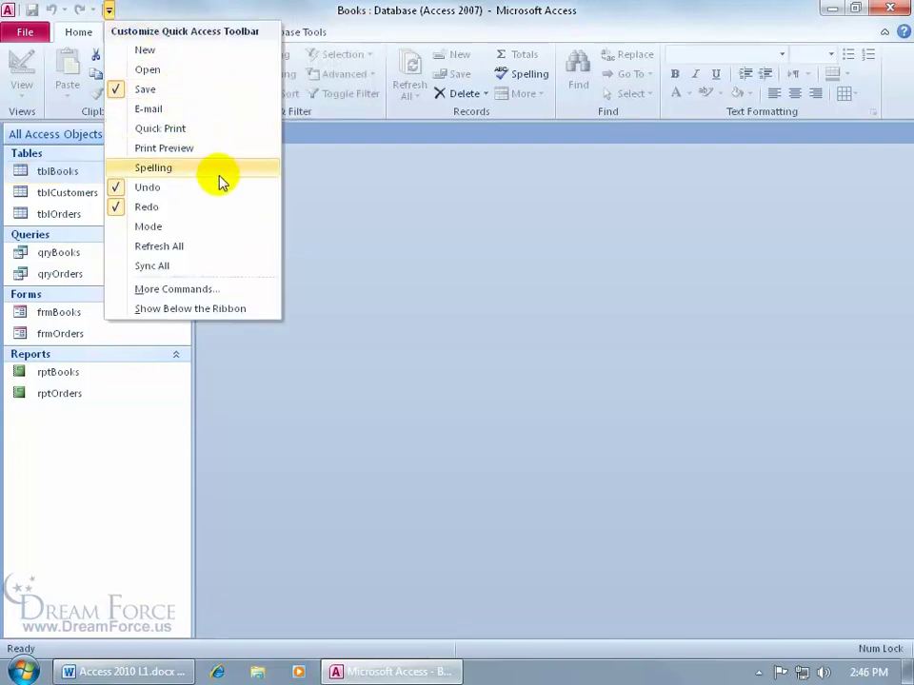
{"action": "left_click", "coordinate": [210, 296]}
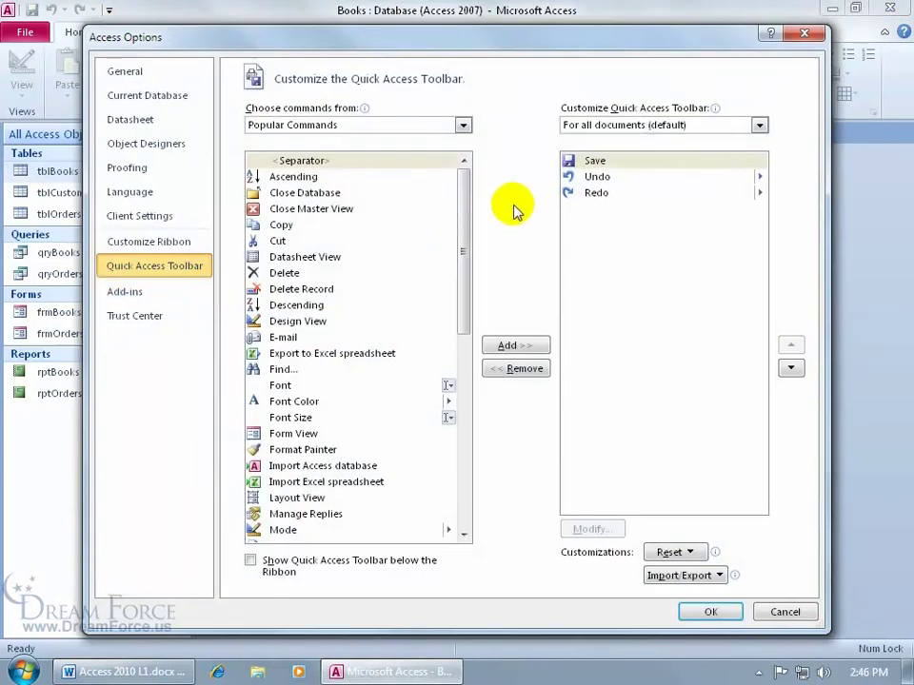
{"action": "left_click", "coordinate": [806, 34]}
Step: Reopen the toolbar settings from Redo's shortcut menu, close them, and show the Books information page
{"action": "right_click", "coordinate": [81, 12]}
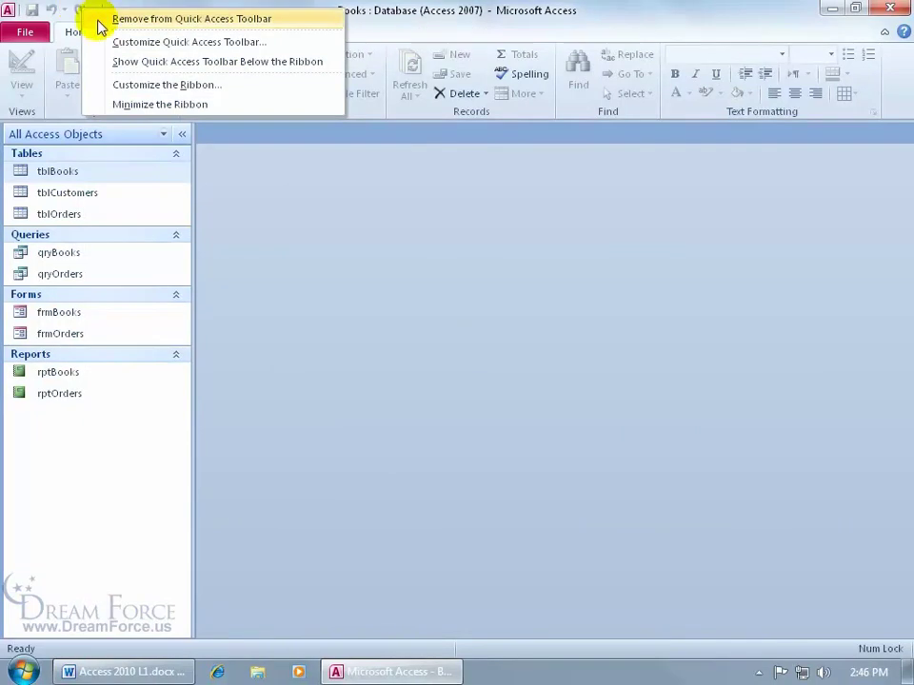
{"action": "left_click", "coordinate": [122, 48]}
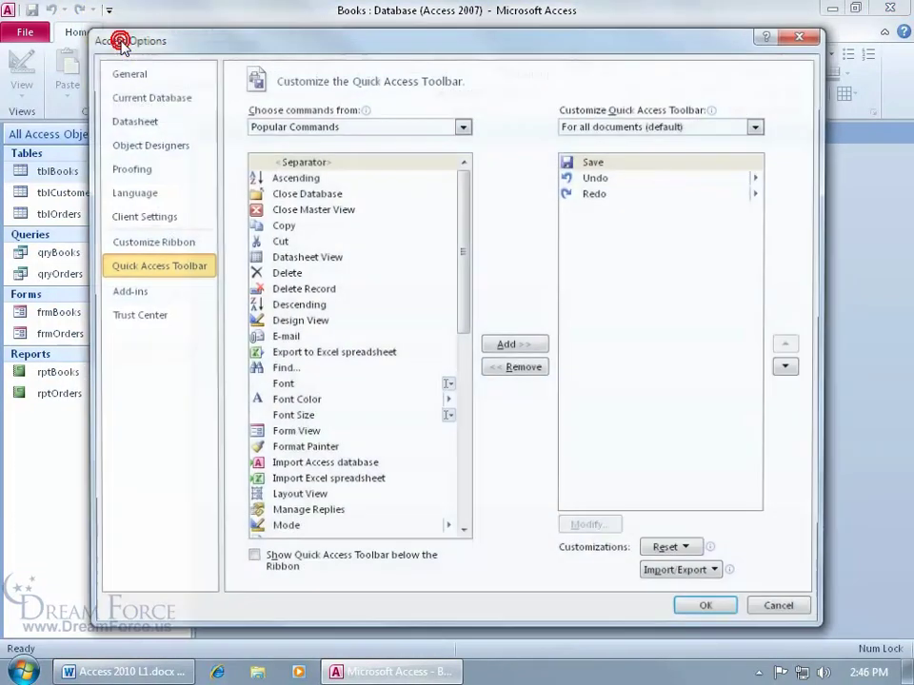
{"action": "left_click", "coordinate": [804, 36]}
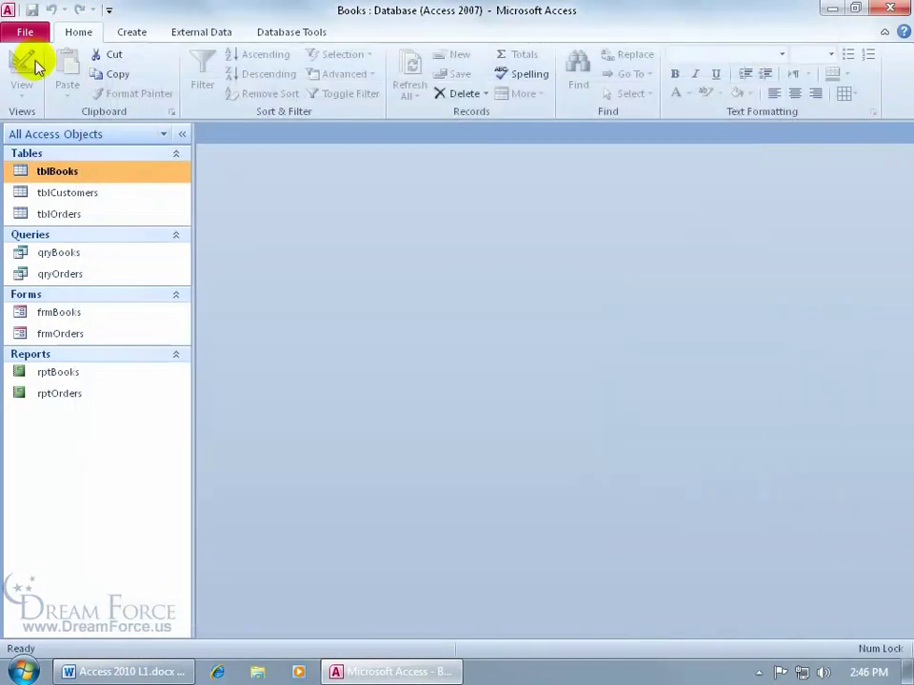
{"action": "left_click", "coordinate": [22, 33]}
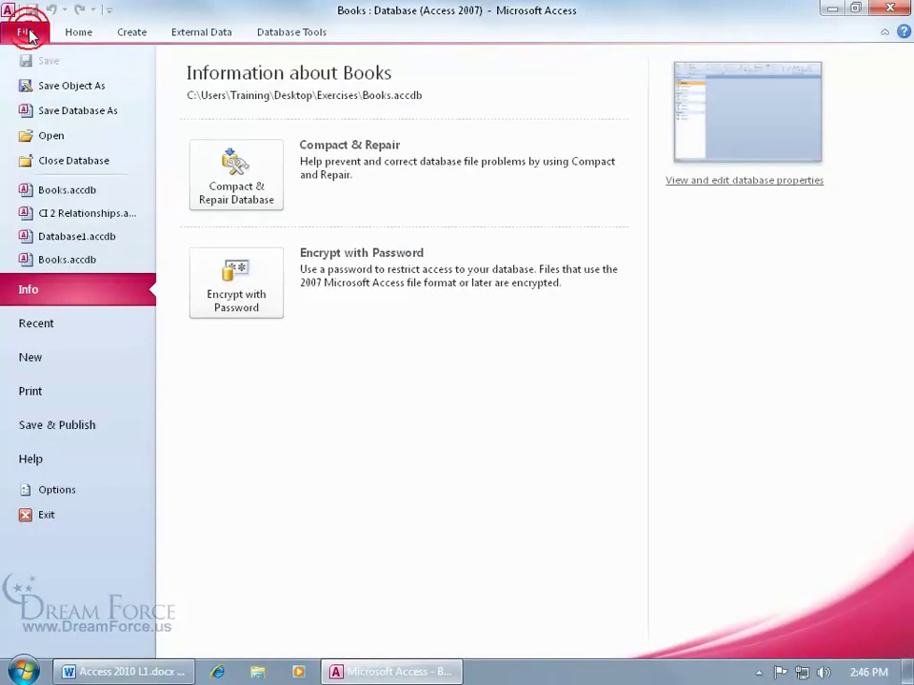
Step: In Access Options, add Close Database from Popular Commands to the toolbar, after Undo and before Redo
{"action": "left_click", "coordinate": [42, 487]}
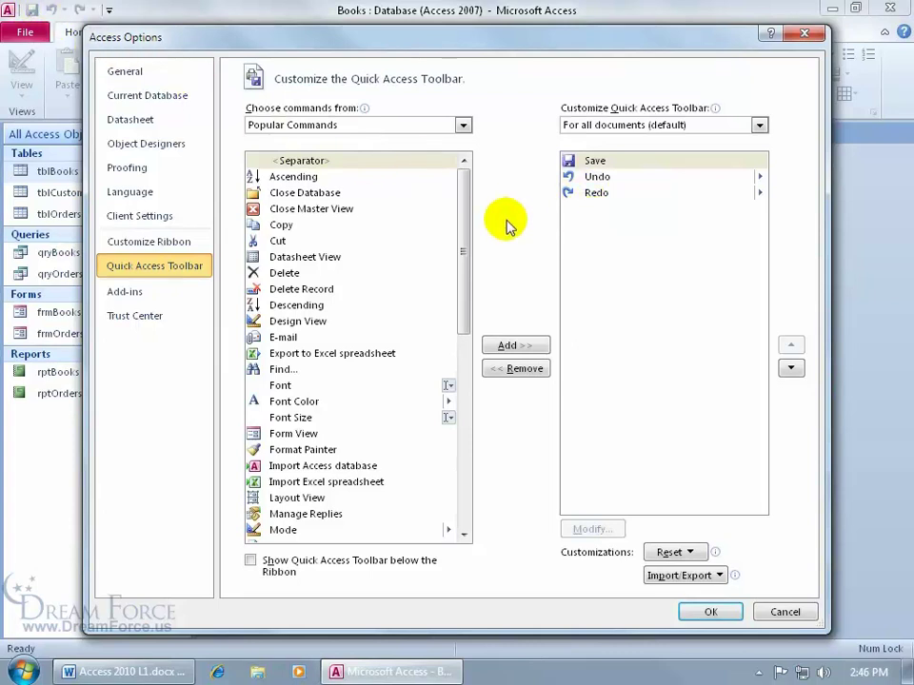
{"action": "left_click", "coordinate": [307, 194]}
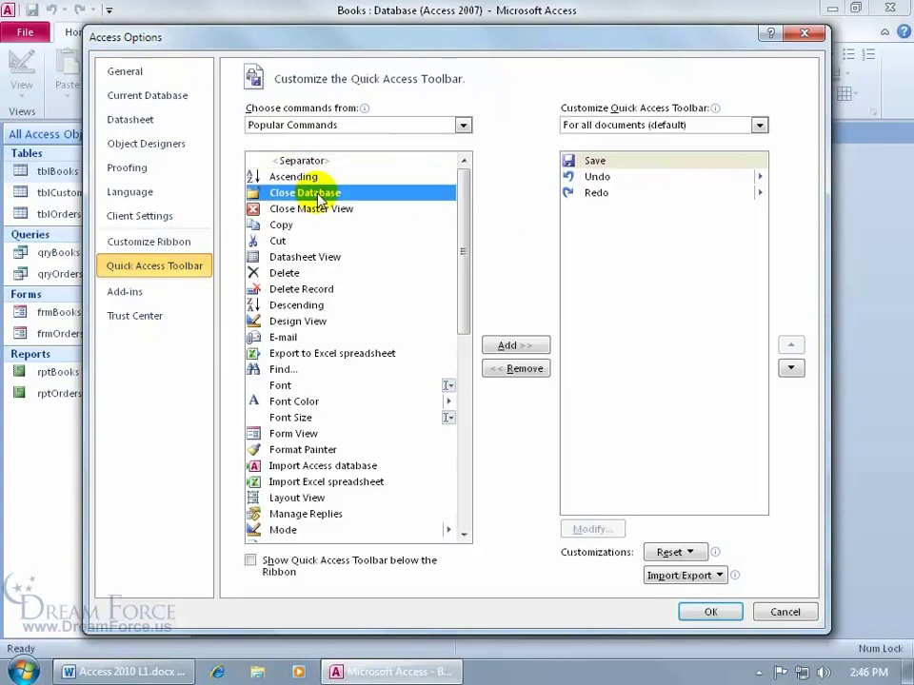
{"action": "left_click", "coordinate": [514, 347]}
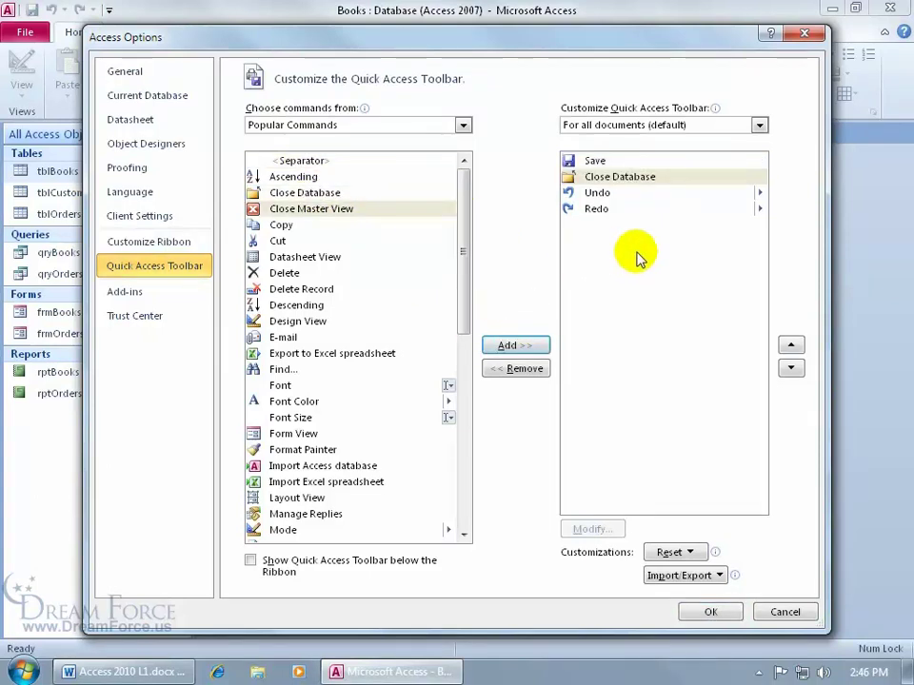
{"action": "left_click", "coordinate": [628, 177]}
{"action": "left_click", "coordinate": [524, 370]}
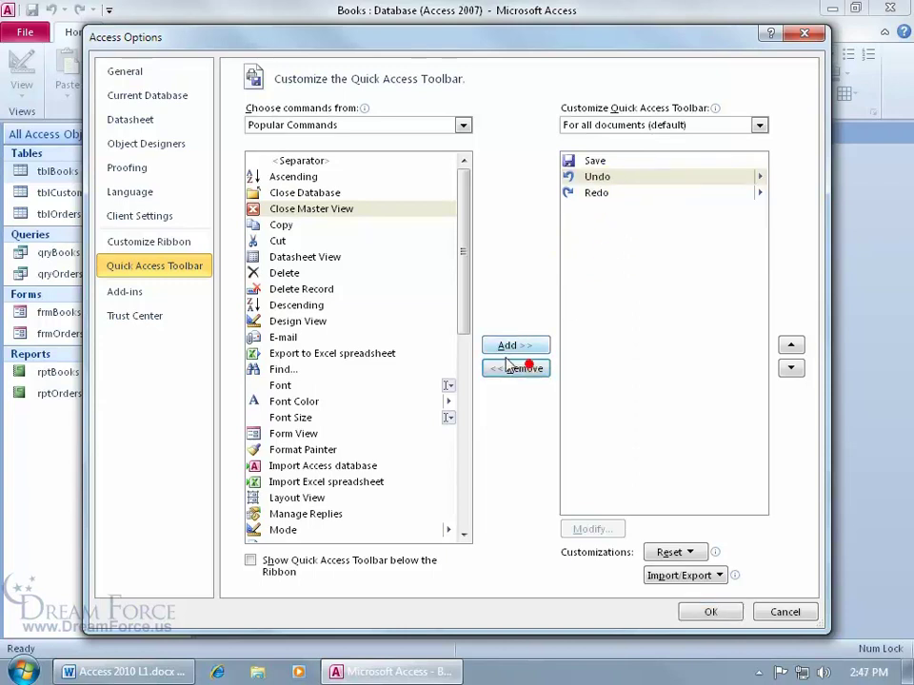
{"action": "double_click", "coordinate": [306, 194]}
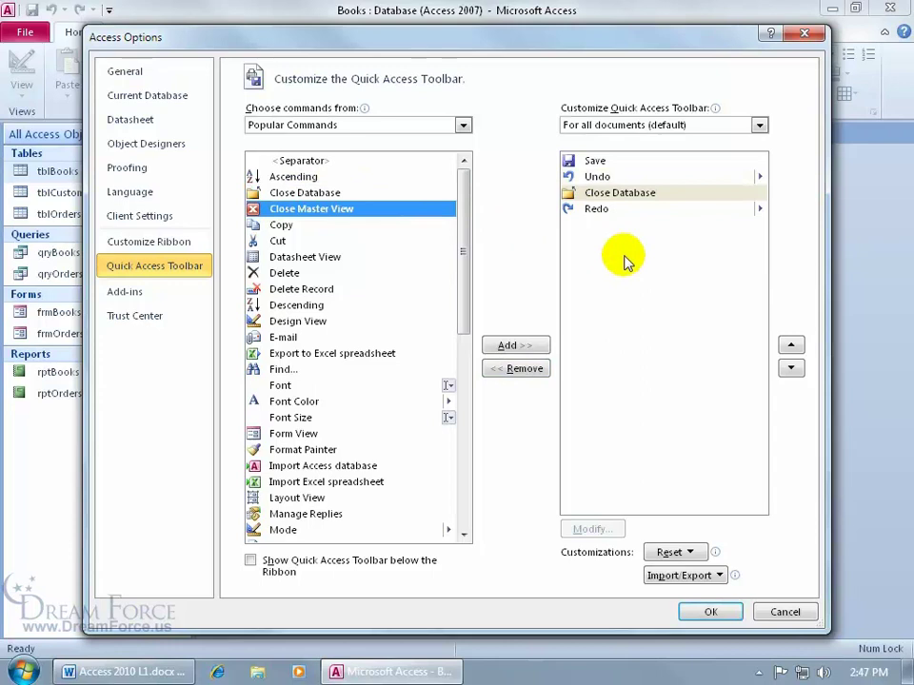
{"action": "left_click_drag", "start_coordinate": [467, 205], "coordinate": [467, 231]}
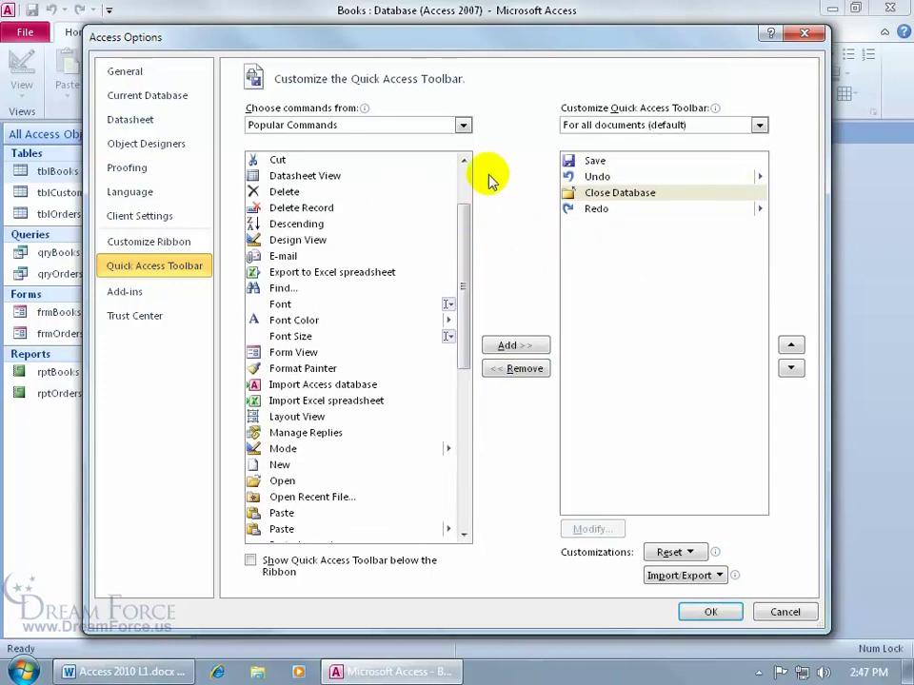
Step: Switch the command source to All Commands and add Open to the toolbar after Close Database
{"action": "left_click", "coordinate": [464, 125]}
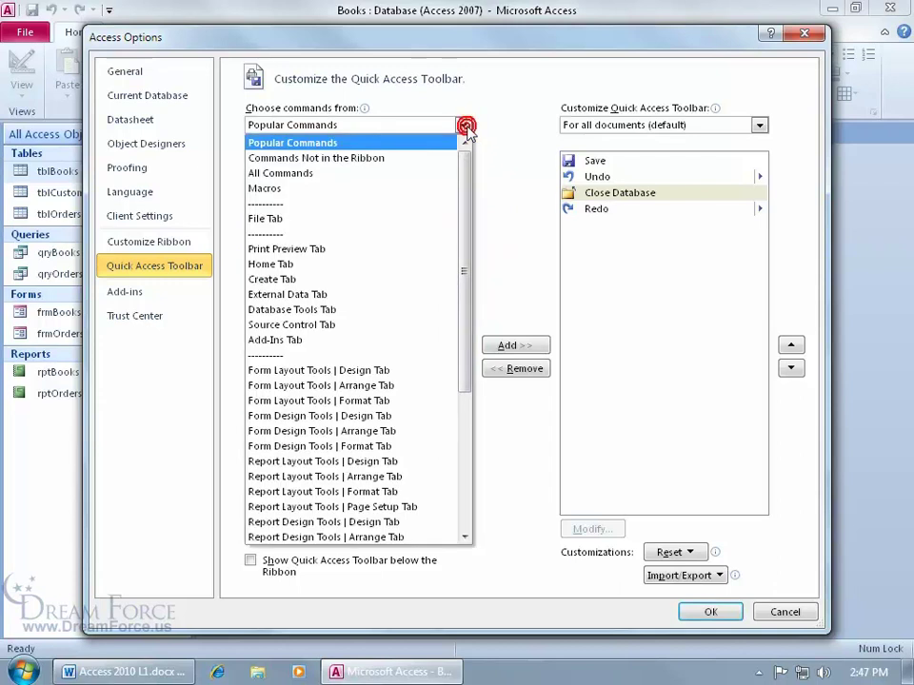
{"action": "left_click", "coordinate": [415, 173]}
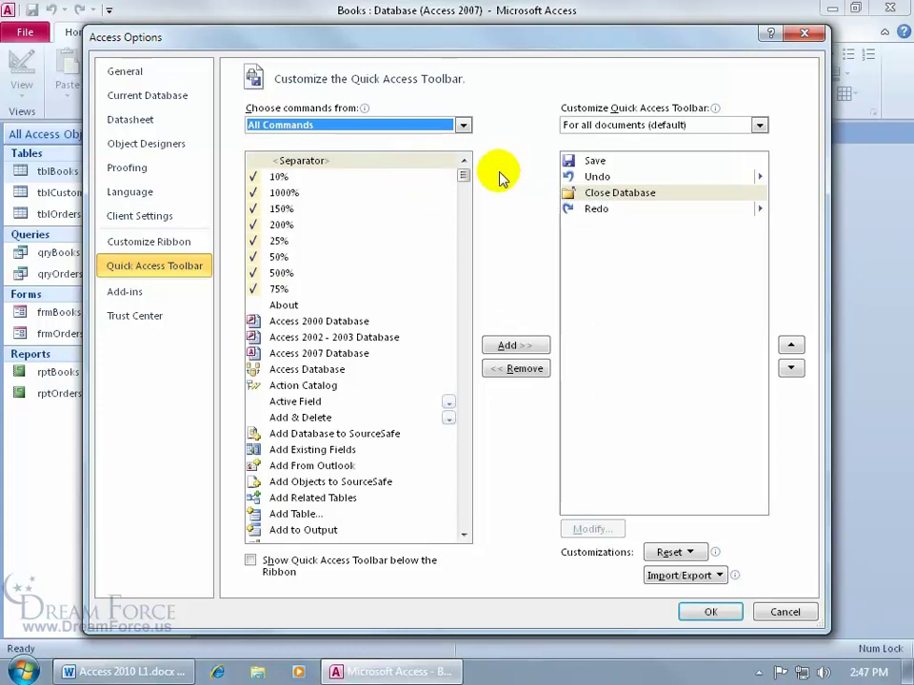
{"action": "left_click_drag", "start_coordinate": [464, 176], "coordinate": [461, 382]}
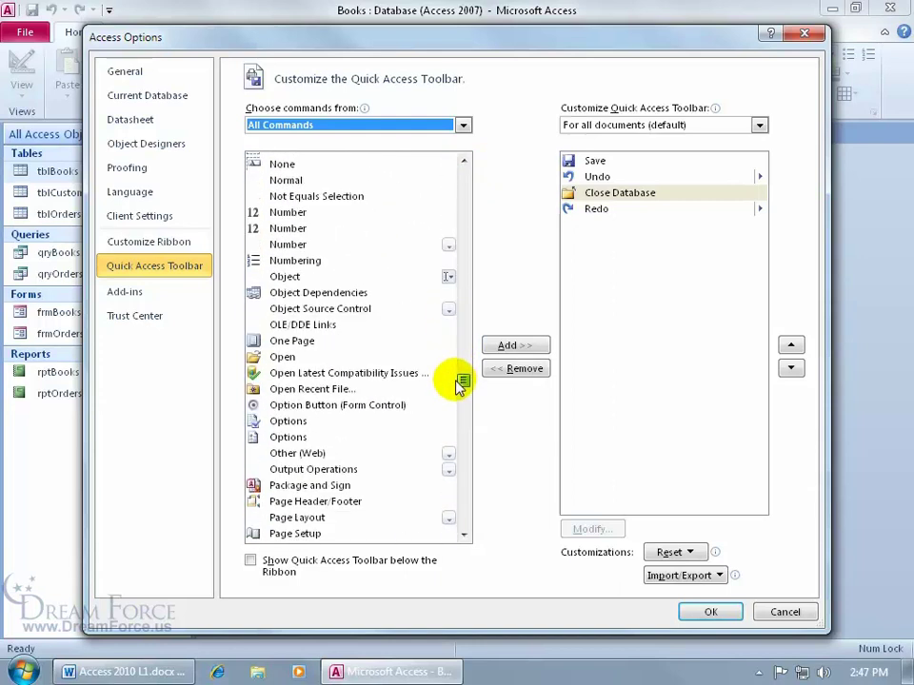
{"action": "left_click", "coordinate": [271, 357]}
{"action": "double_click", "coordinate": [281, 357]}
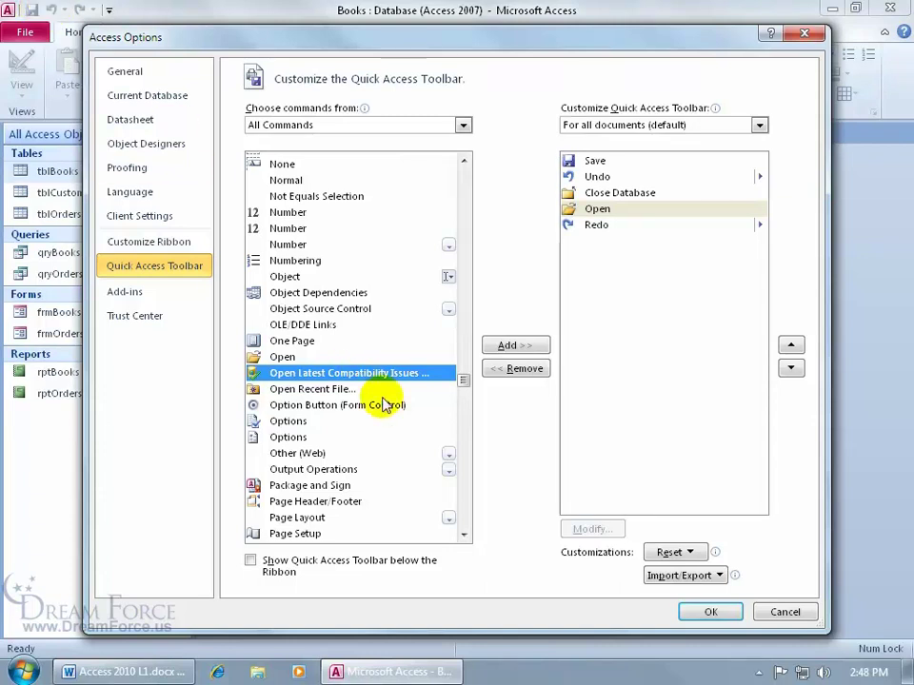
{"action": "left_click_drag", "start_coordinate": [464, 381], "coordinate": [457, 167]}
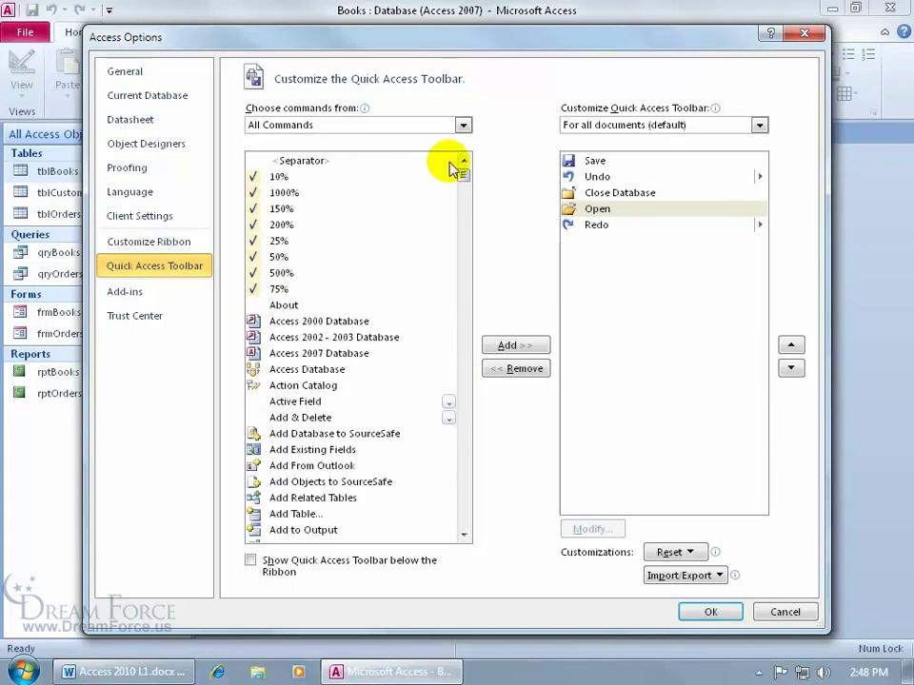
Step: Add three <Separator> entries to the Quick Access Toolbar list
{"action": "left_click", "coordinate": [341, 164]}
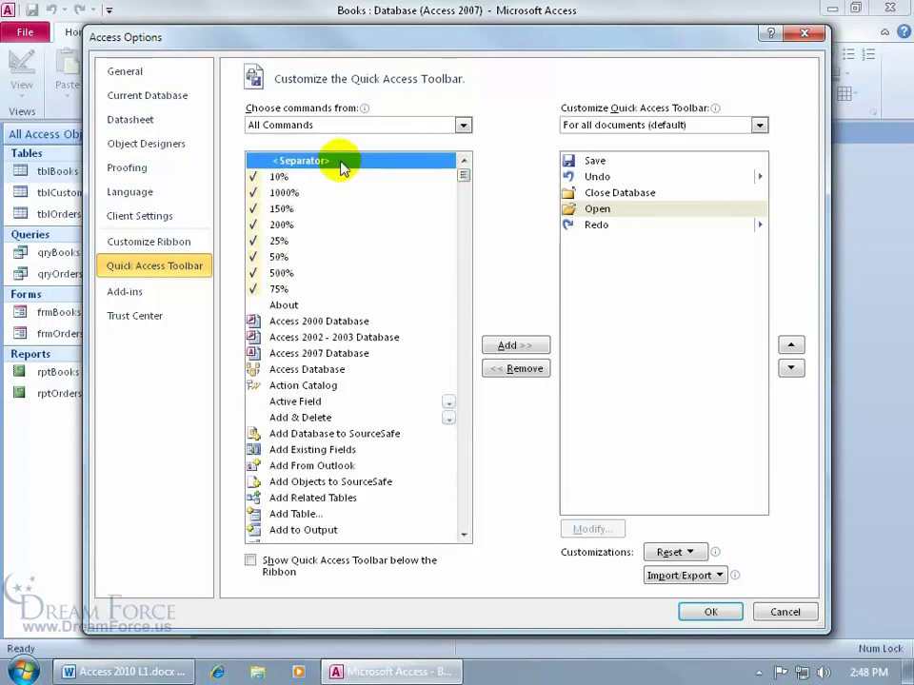
{"action": "double_click", "coordinate": [342, 168]}
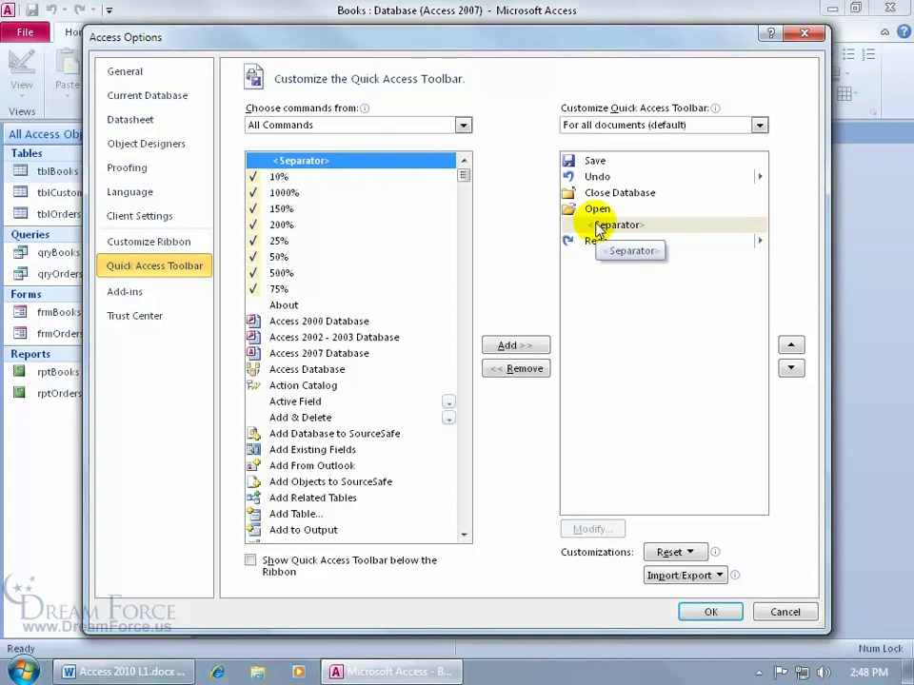
{"action": "double_click", "coordinate": [324, 162]}
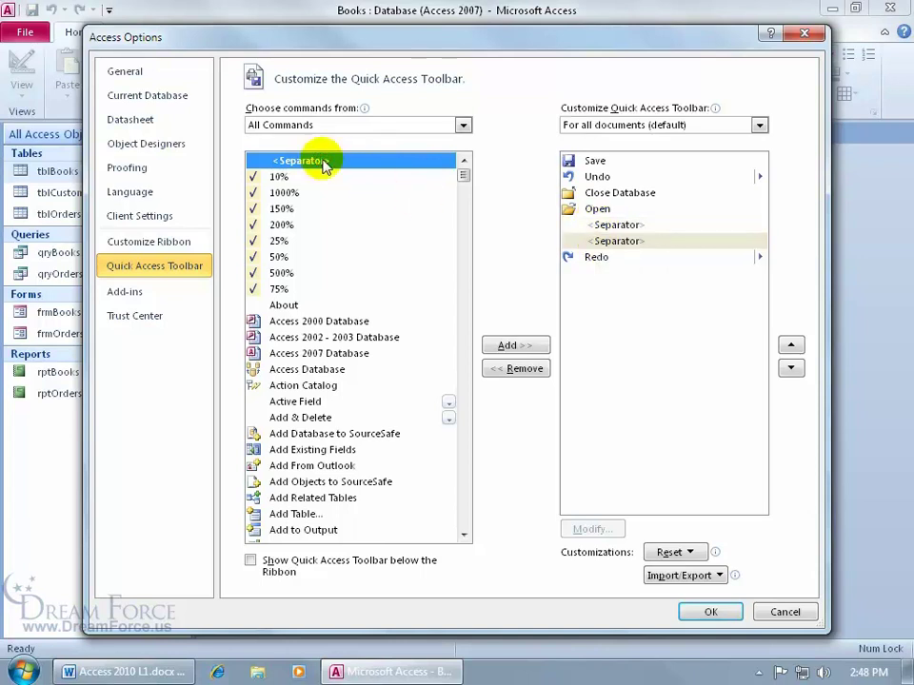
{"action": "double_click", "coordinate": [323, 162]}
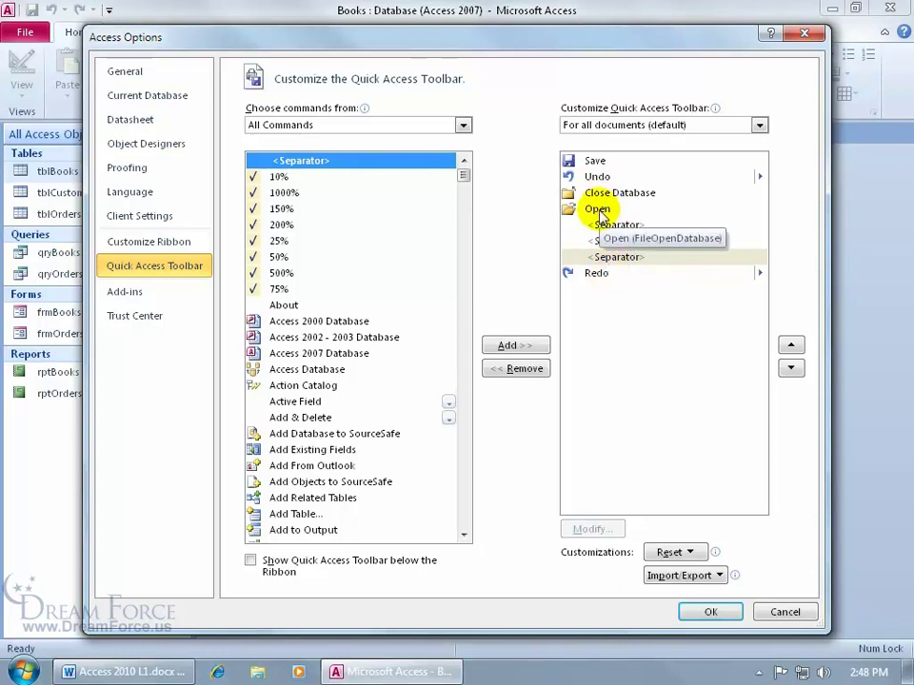
Step: Move Redo up five places so it sits just below Undo
{"action": "left_click", "coordinate": [598, 276]}
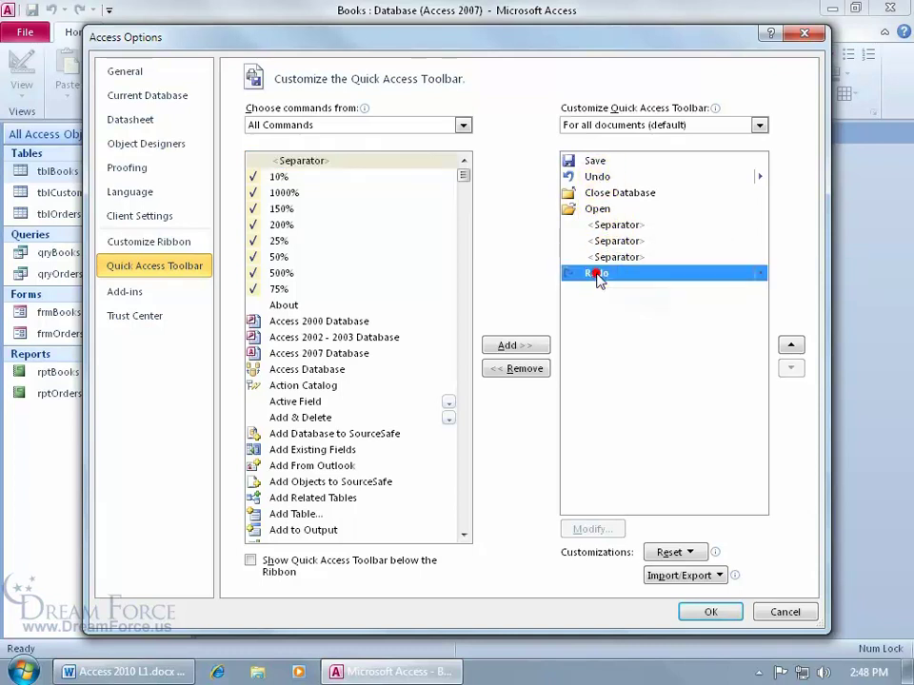
{"action": "left_click", "coordinate": [791, 346]}
{"action": "left_click", "coordinate": [790, 347]}
{"action": "left_click", "coordinate": [790, 346]}
{"action": "left_click", "coordinate": [791, 346]}
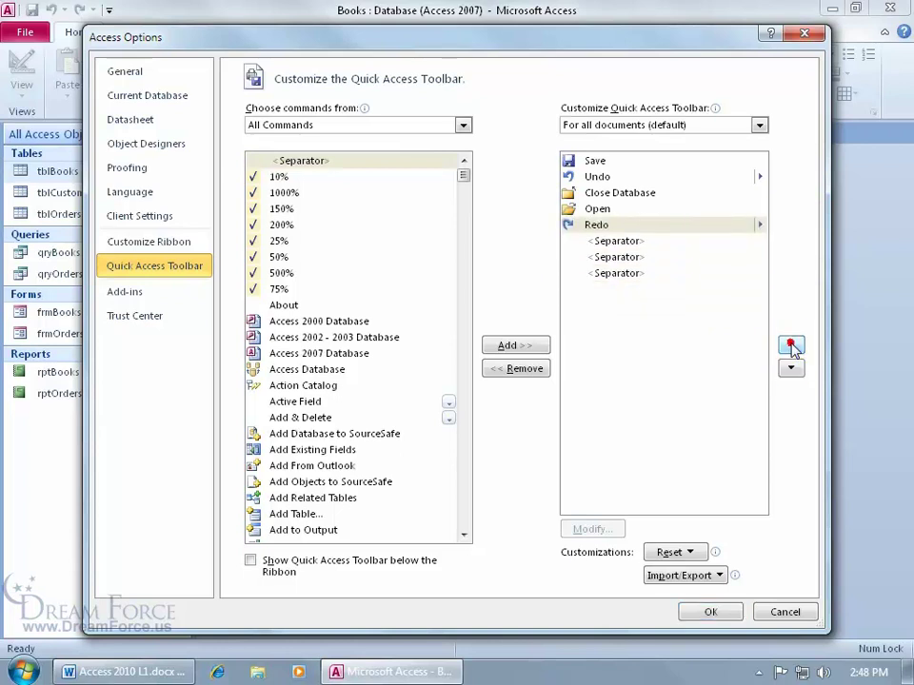
{"action": "left_click", "coordinate": [791, 346]}
{"action": "left_click", "coordinate": [791, 347]}
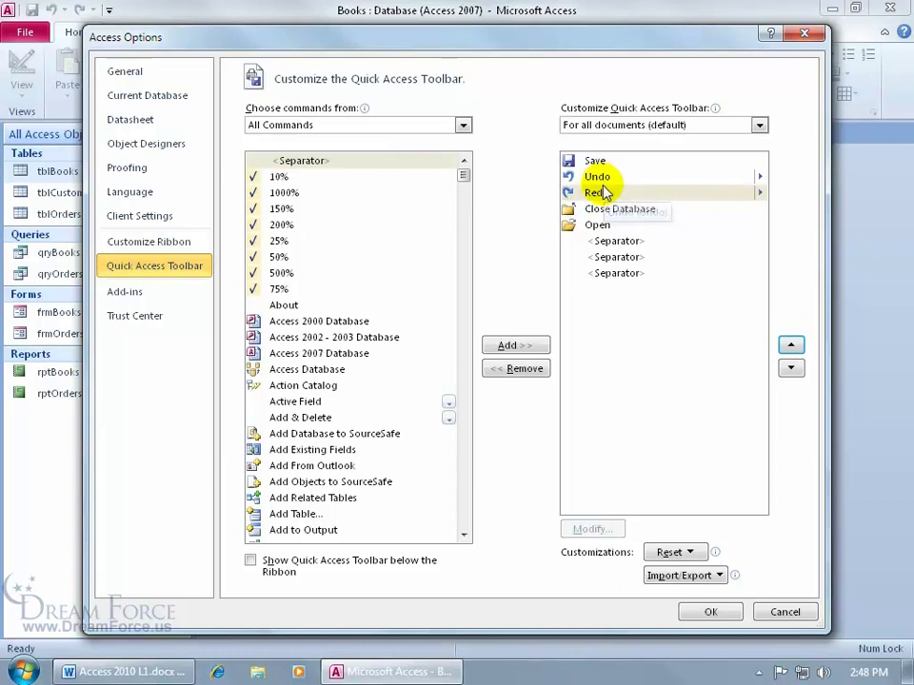
Step: Move one separator between Undo and Redo and the other two above Open
{"action": "left_click", "coordinate": [618, 241]}
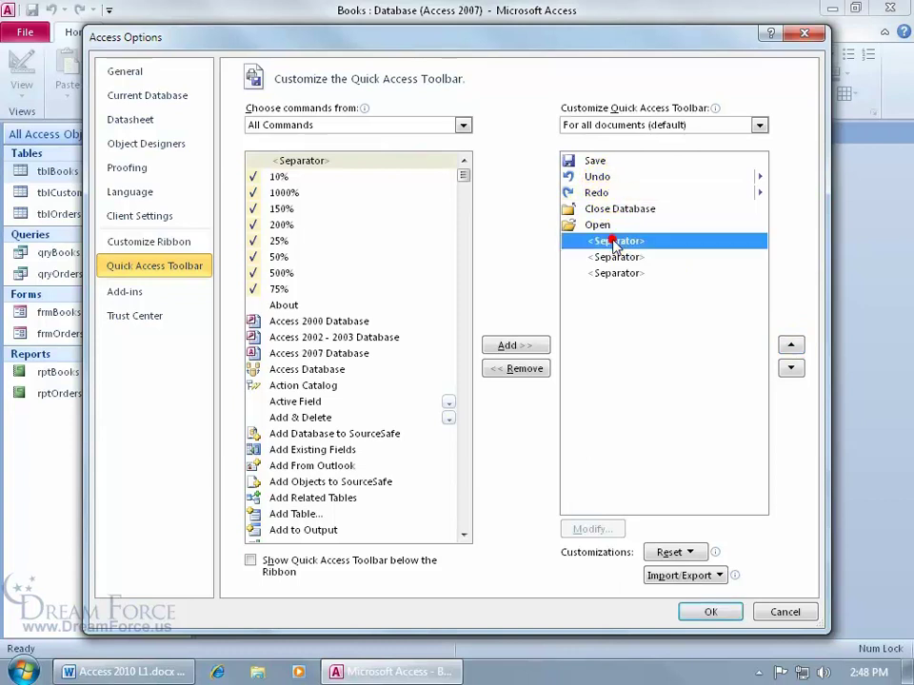
{"action": "left_click", "coordinate": [791, 346]}
{"action": "left_click", "coordinate": [790, 346]}
{"action": "left_click", "coordinate": [791, 346]}
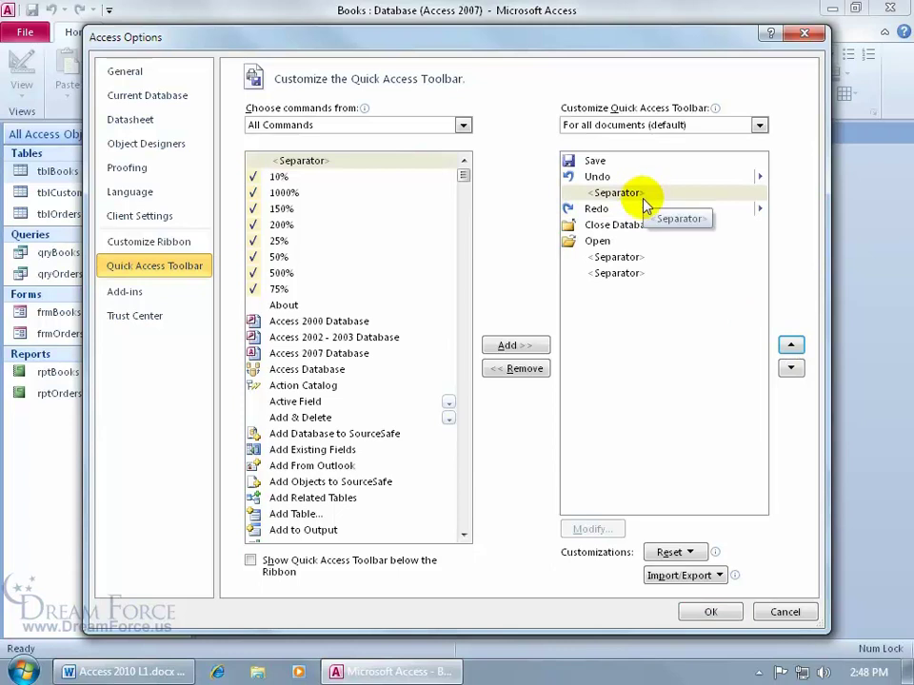
{"action": "left_click", "coordinate": [636, 257]}
{"action": "left_click", "coordinate": [791, 346]}
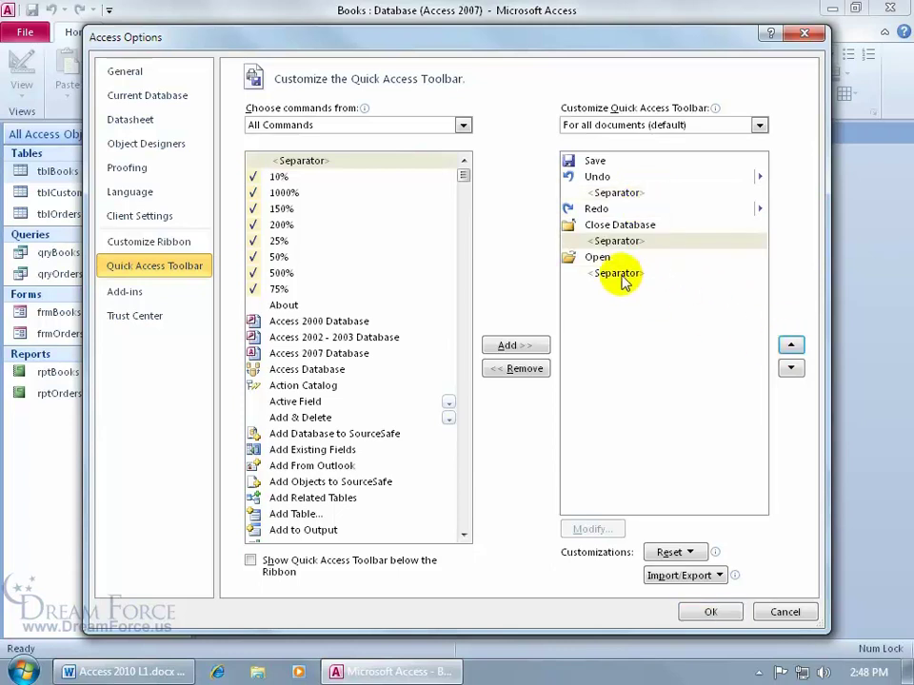
{"action": "left_click", "coordinate": [619, 273]}
{"action": "left_click", "coordinate": [791, 346]}
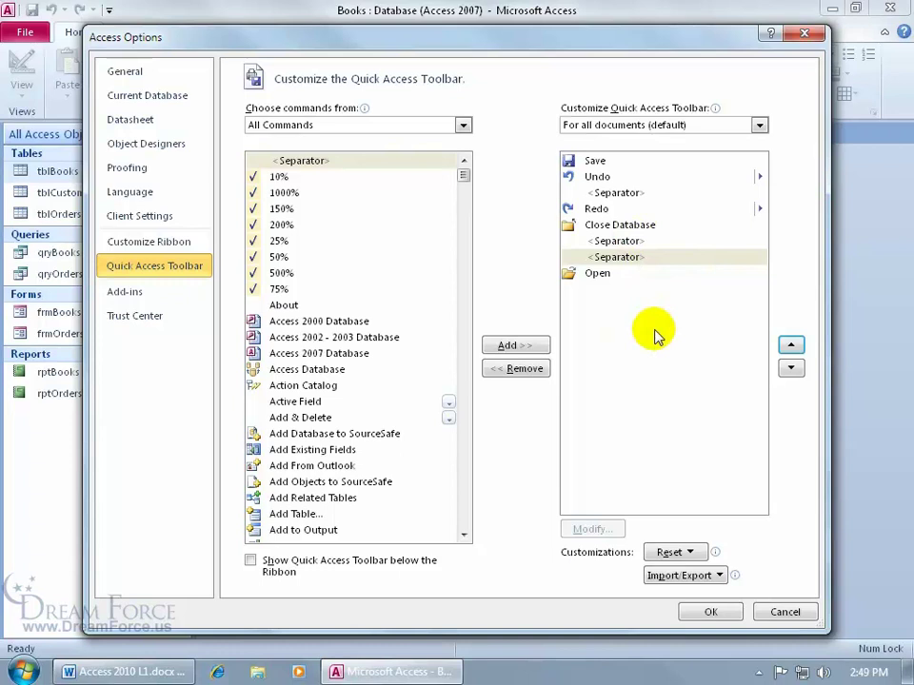
Step: Apply the toolbar changes, then close the Books database with the new Close Database button
{"action": "left_click", "coordinate": [710, 612]}
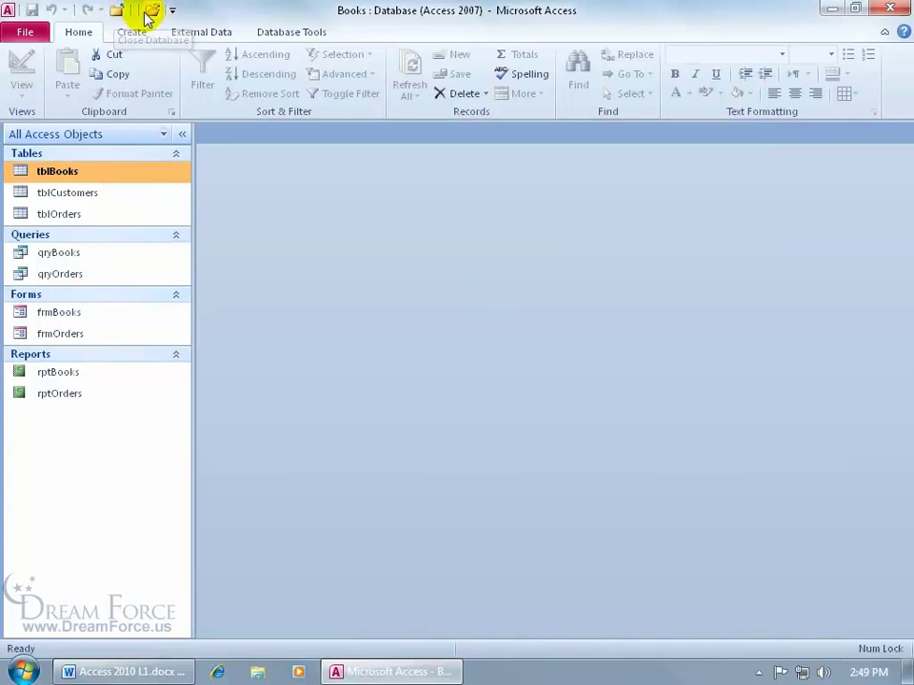
{"action": "left_click", "coordinate": [25, 33]}
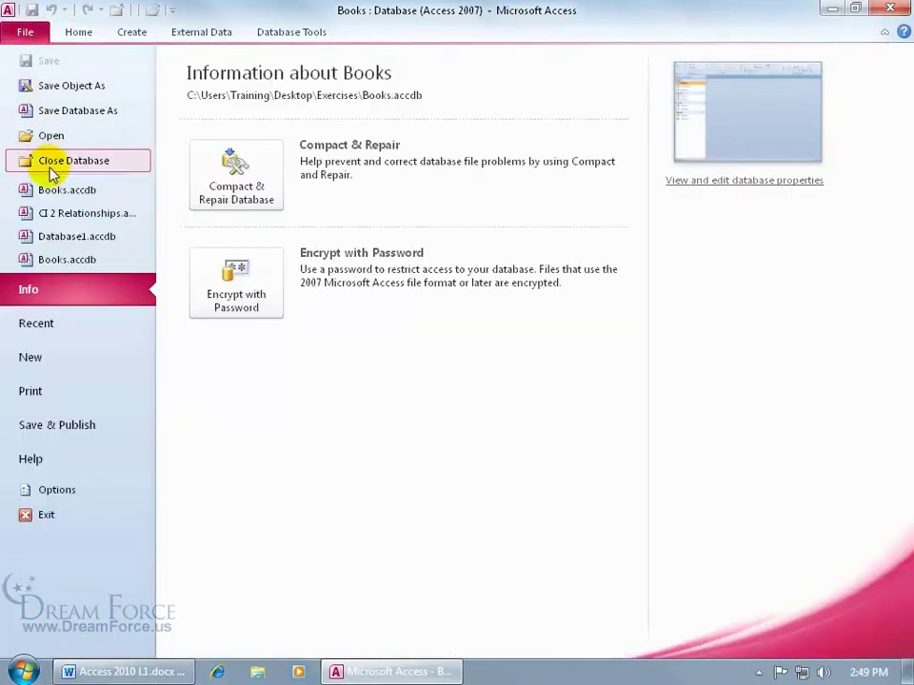
{"action": "left_click", "coordinate": [26, 34]}
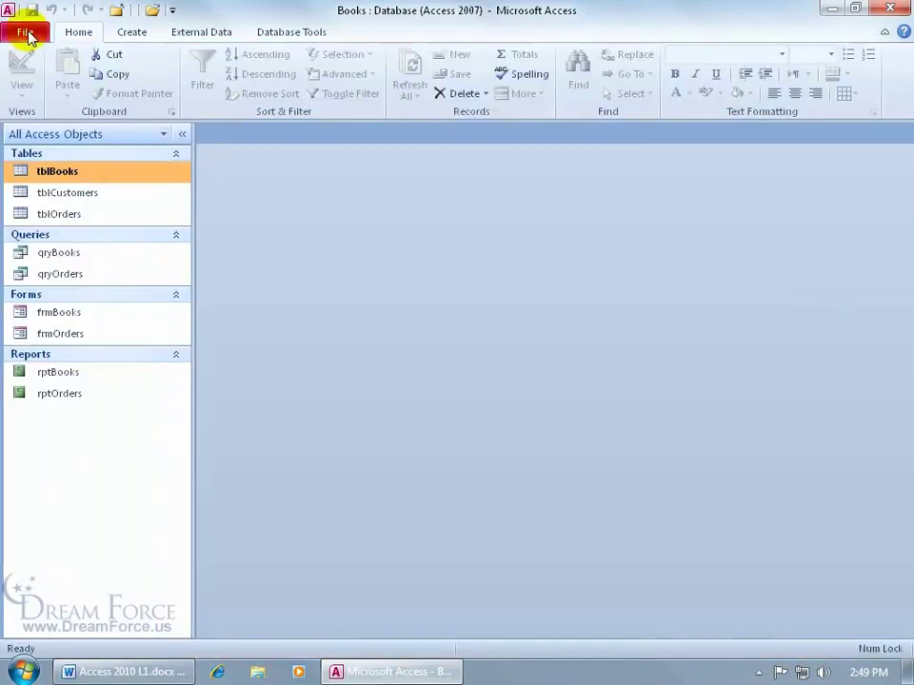
{"action": "left_click", "coordinate": [115, 13]}
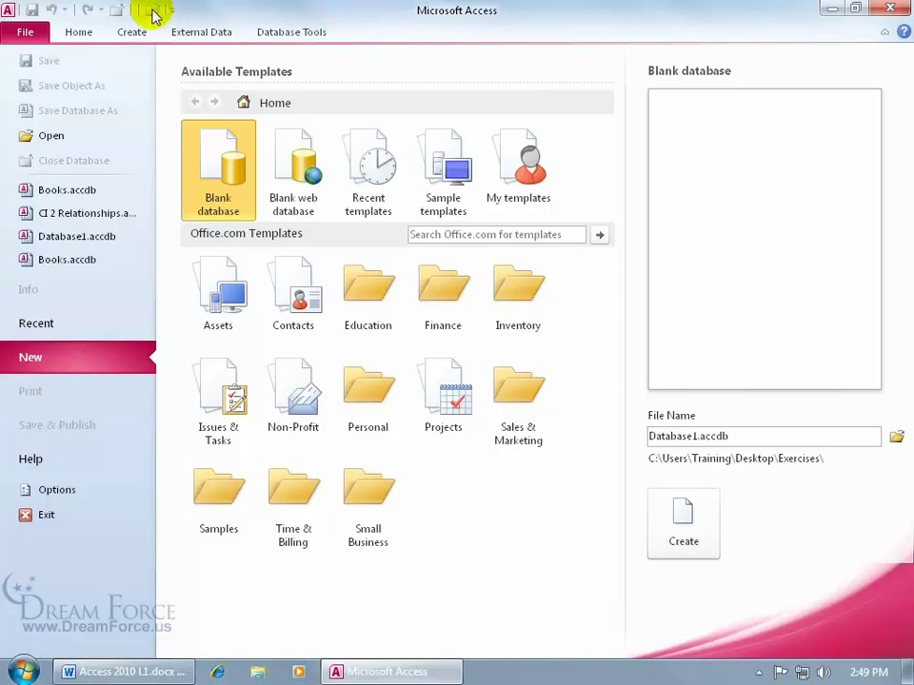
Step: Reopen Books.accdb from the Exercises folder
{"action": "left_click", "coordinate": [54, 136]}
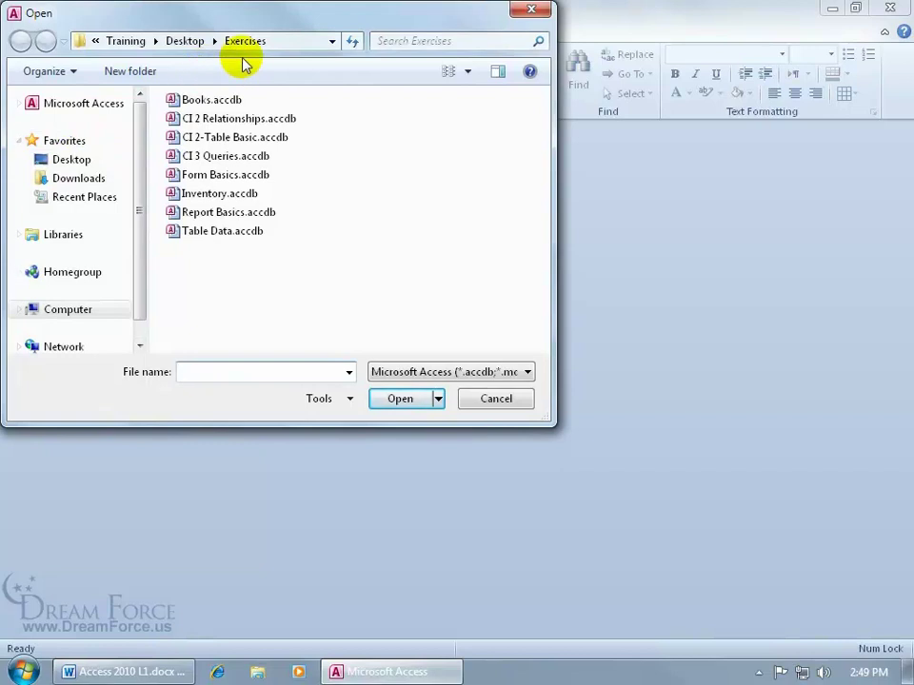
{"action": "left_click", "coordinate": [196, 101]}
{"action": "double_click", "coordinate": [197, 103]}
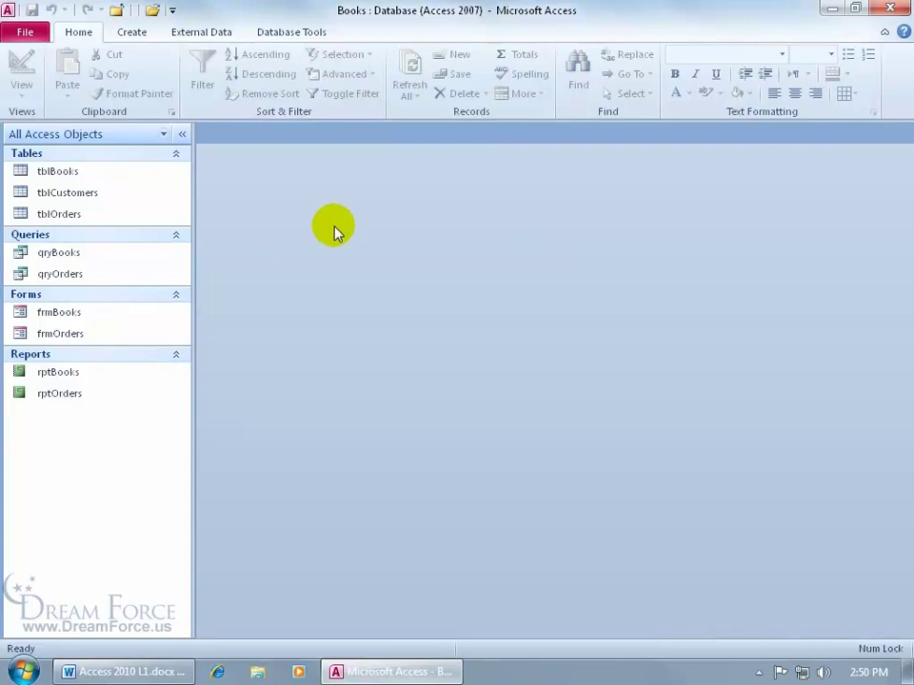
Step: Use the Quick Access Open button to open CI 2 Relationships.accdb, then reopen Books.accdb
{"action": "left_click", "coordinate": [153, 14]}
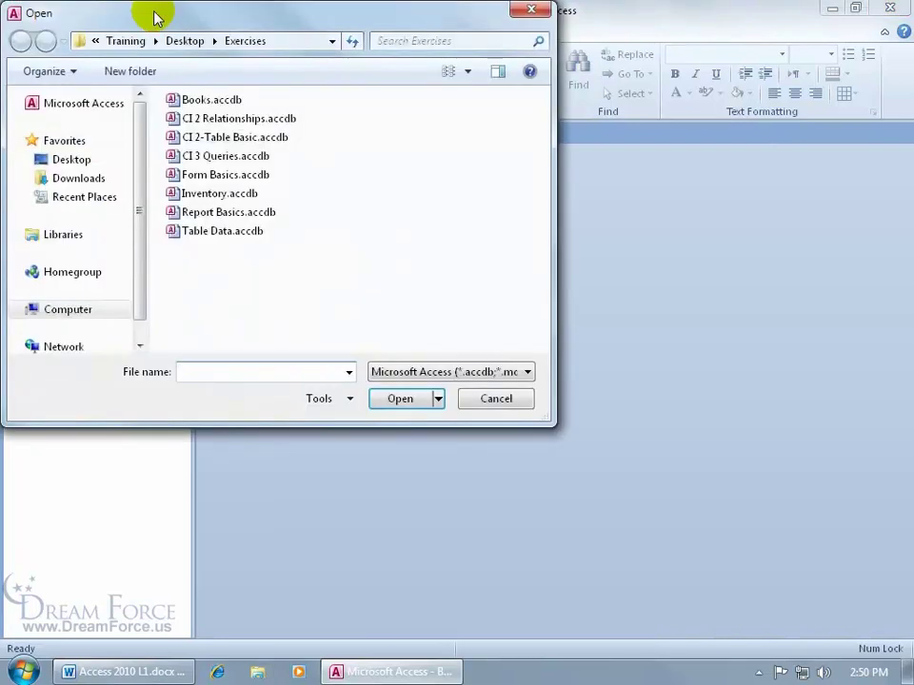
{"action": "double_click", "coordinate": [225, 127]}
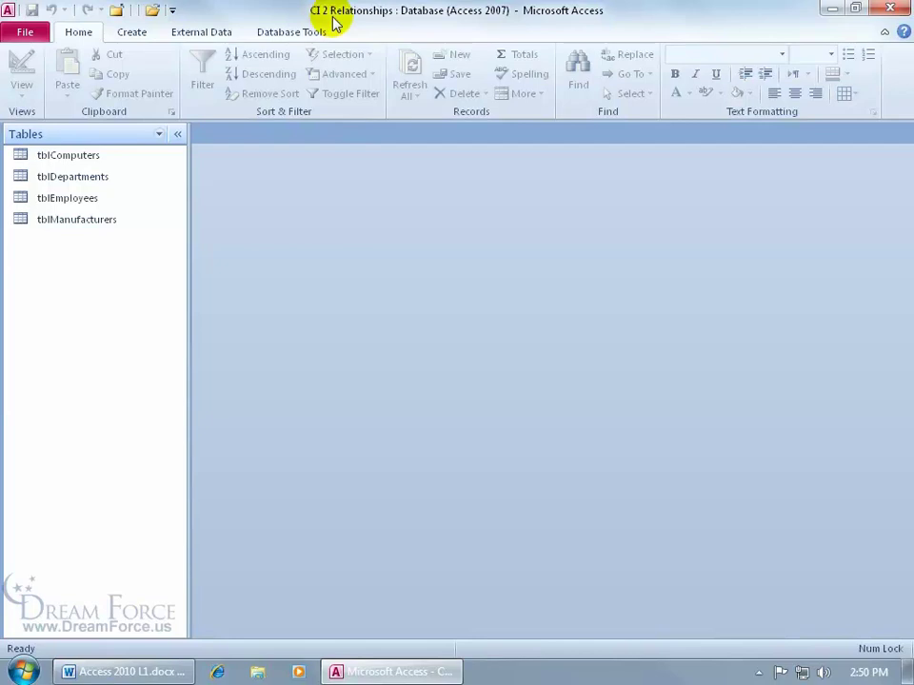
{"action": "left_click", "coordinate": [153, 10]}
{"action": "double_click", "coordinate": [202, 99]}
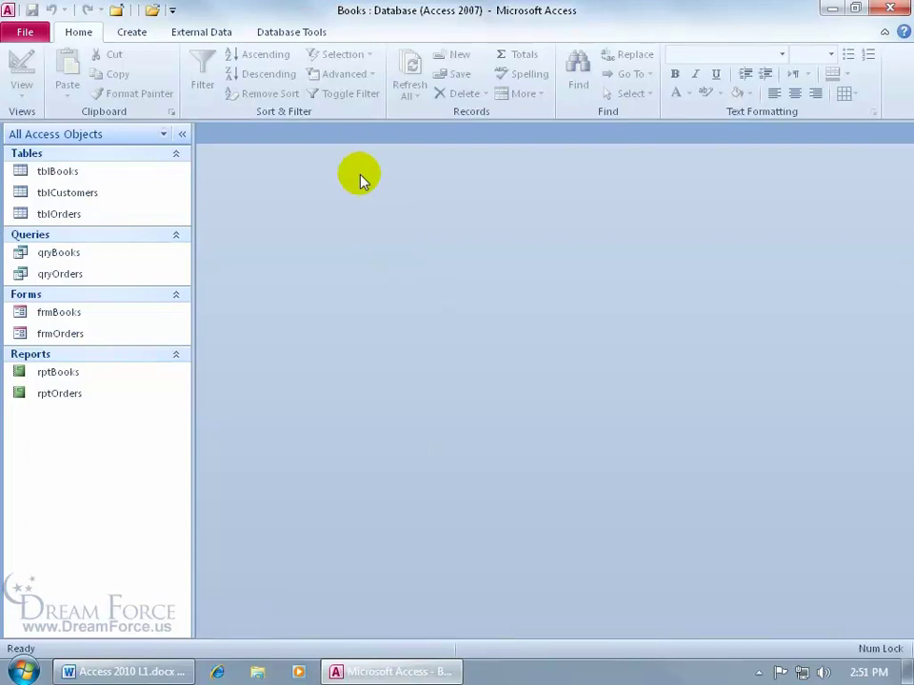
Step: Add the Create tab's Tables group to the Quick Access Toolbar and try its popup
{"action": "left_click", "coordinate": [136, 33]}
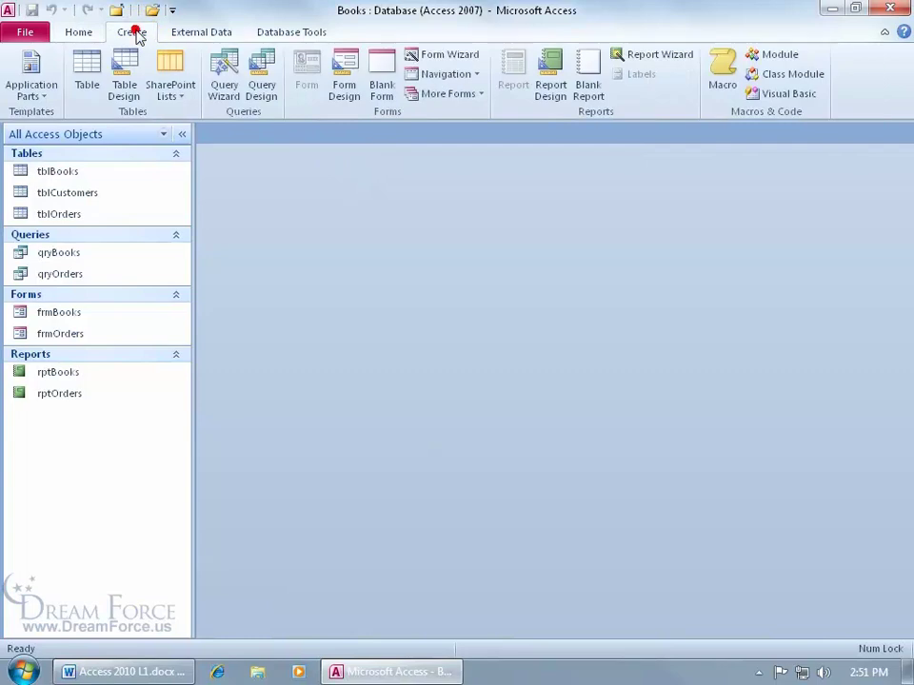
{"action": "right_click", "coordinate": [92, 112]}
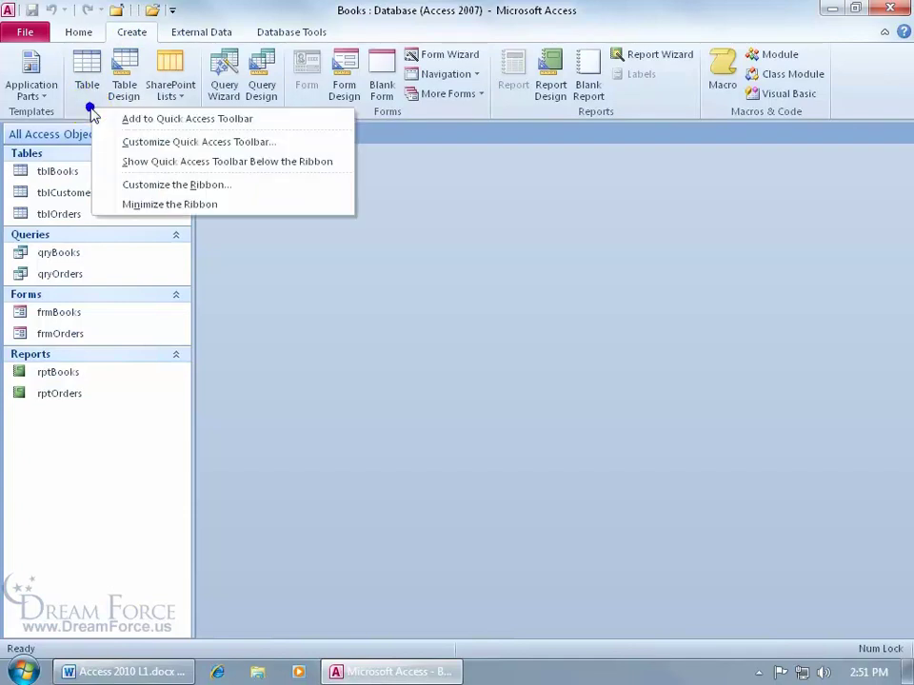
{"action": "left_click", "coordinate": [189, 122]}
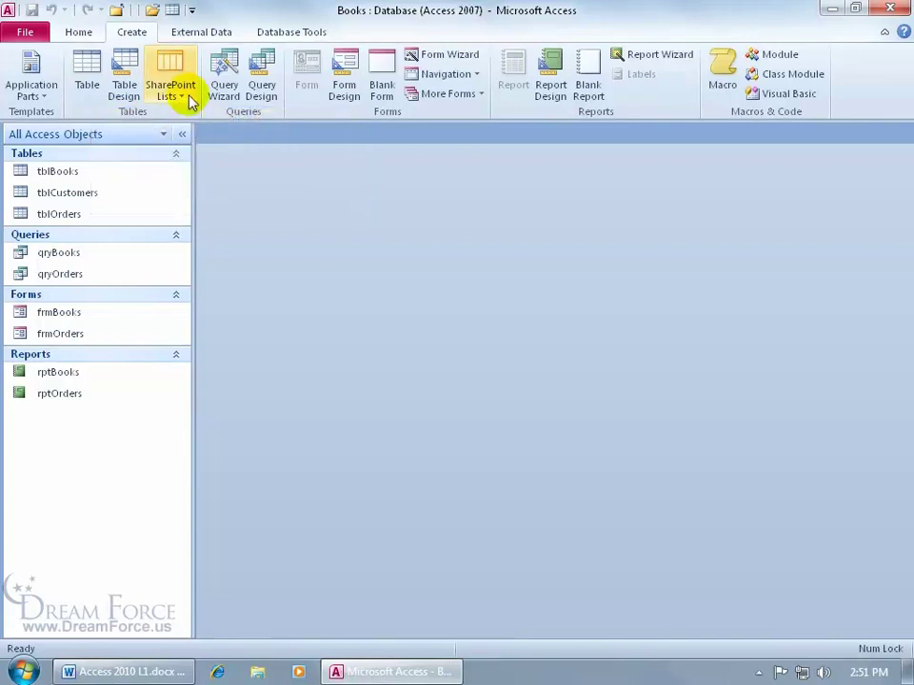
{"action": "left_click", "coordinate": [172, 12]}
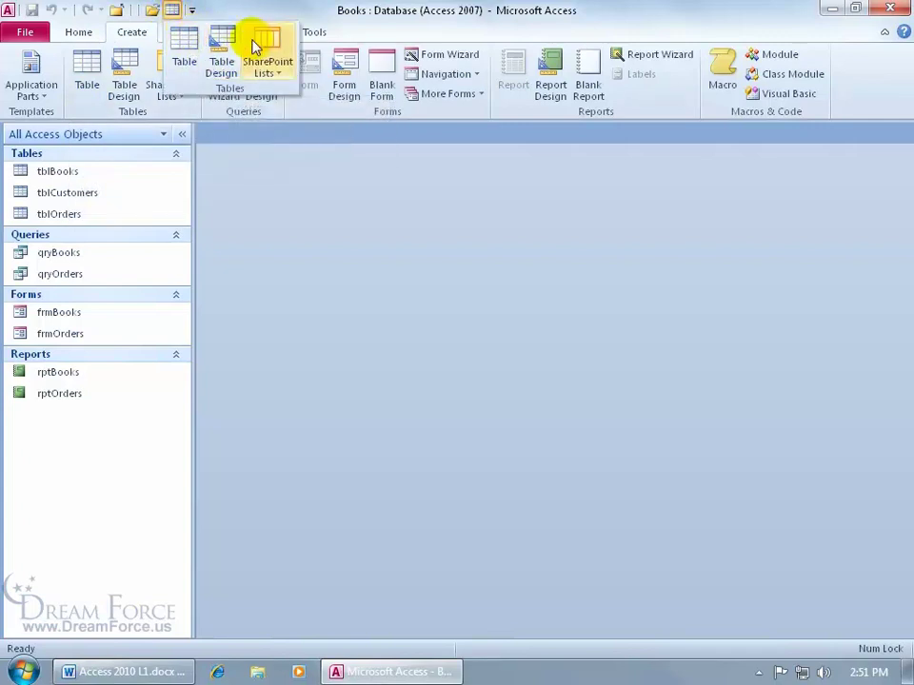
{"action": "left_click", "coordinate": [225, 13]}
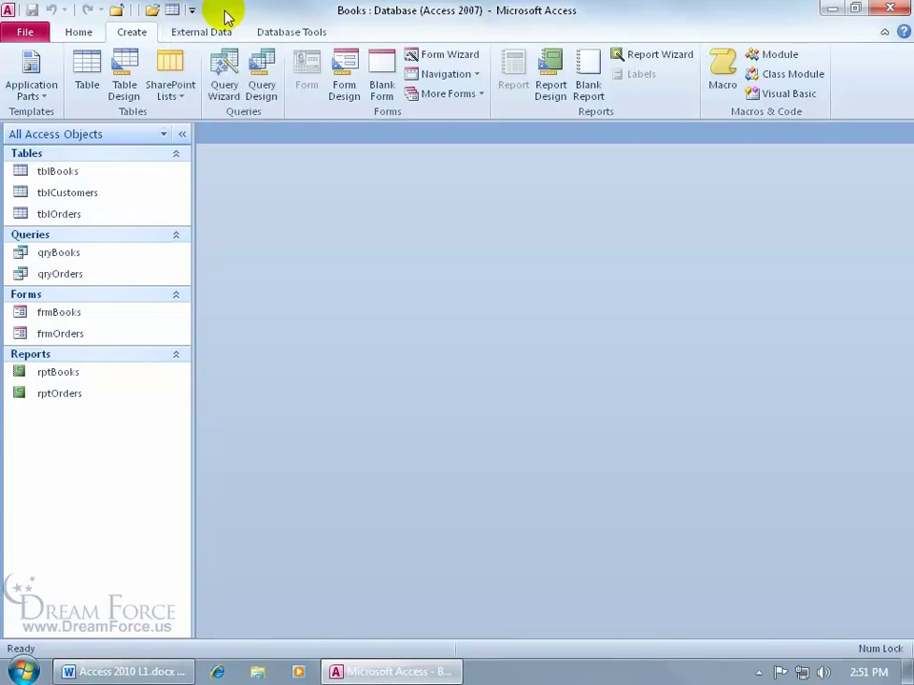
Step: Add the Table command to the Quick Access Toolbar, then test it by creating and closing Table1
{"action": "right_click", "coordinate": [89, 69]}
{"action": "left_click", "coordinate": [174, 73]}
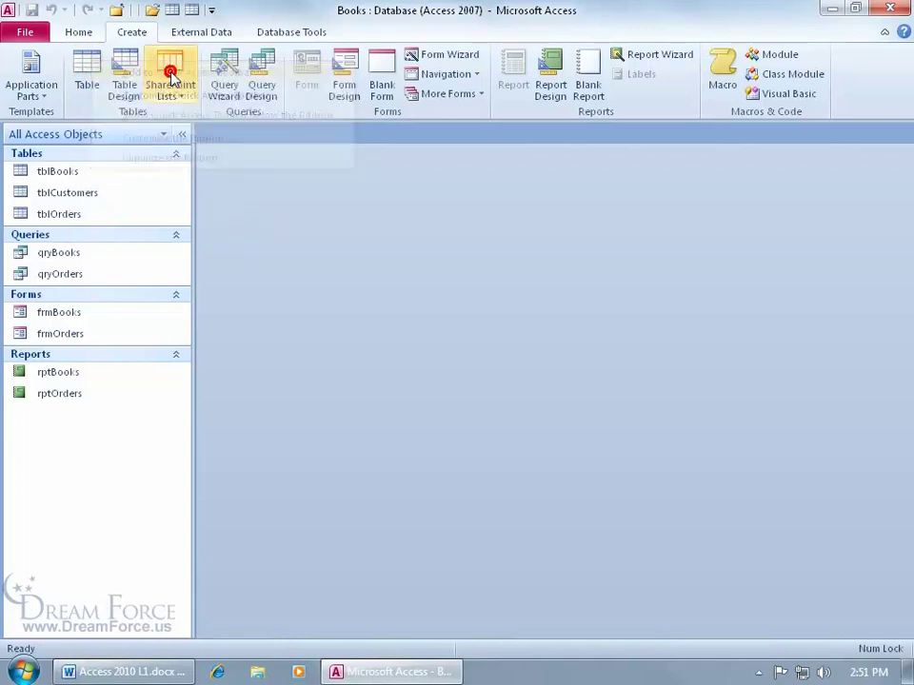
{"action": "left_click", "coordinate": [172, 10]}
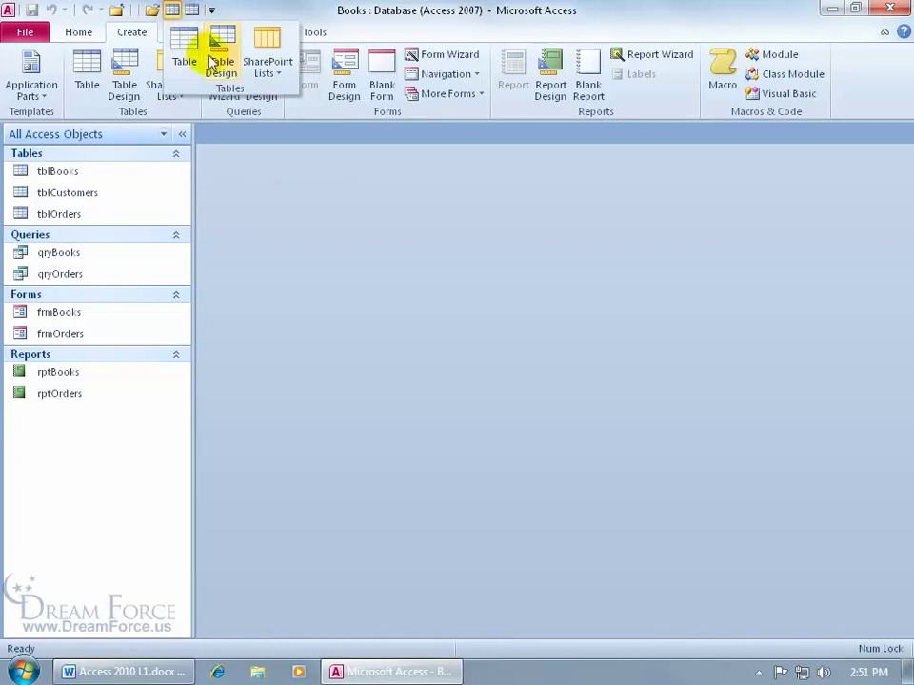
{"action": "left_click", "coordinate": [194, 9]}
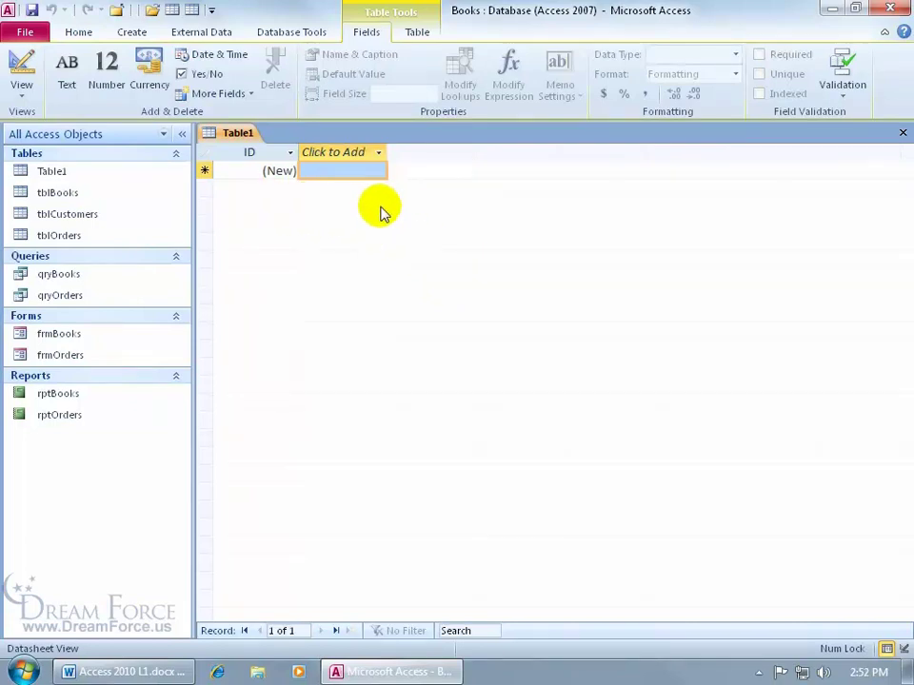
{"action": "left_click", "coordinate": [902, 132]}
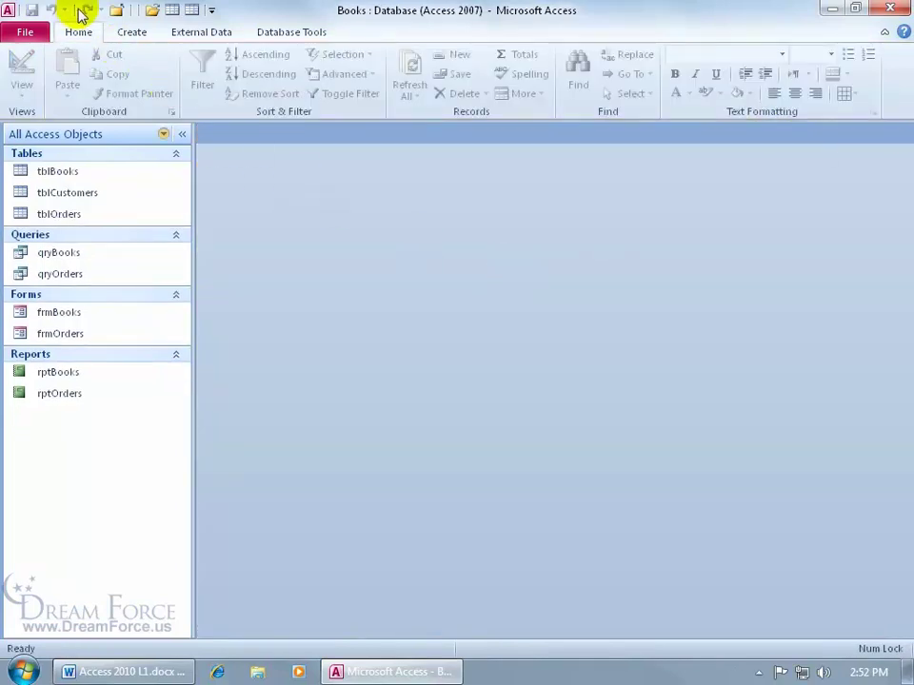
Step: Remove the three added shortcuts from the Quick Access Toolbar, then go to the File view
{"action": "right_click", "coordinate": [192, 10]}
{"action": "left_click", "coordinate": [210, 21]}
{"action": "right_click", "coordinate": [175, 10]}
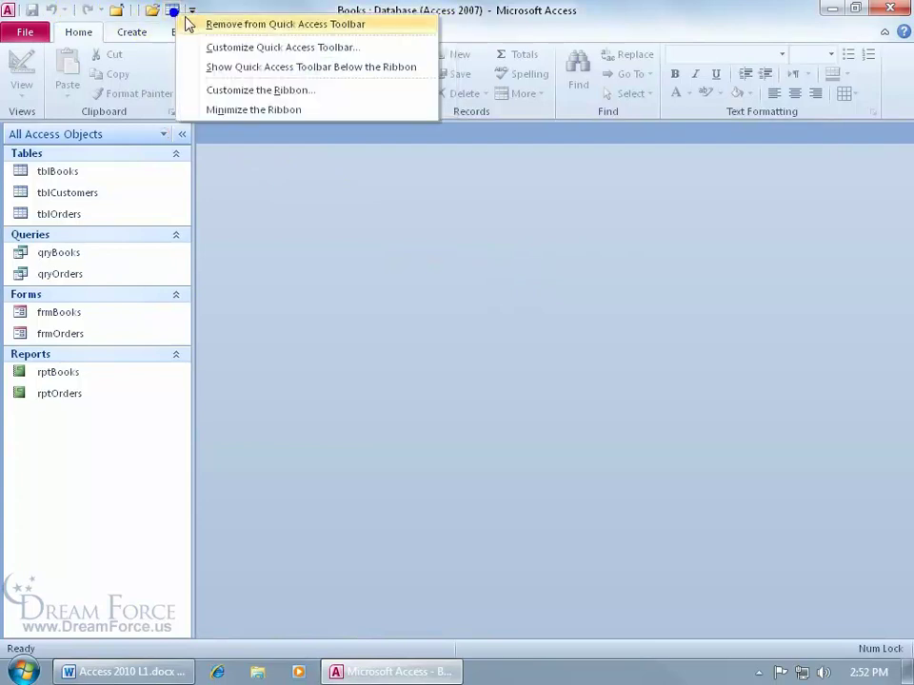
{"action": "left_click", "coordinate": [195, 23]}
{"action": "right_click", "coordinate": [153, 18]}
{"action": "left_click", "coordinate": [185, 25]}
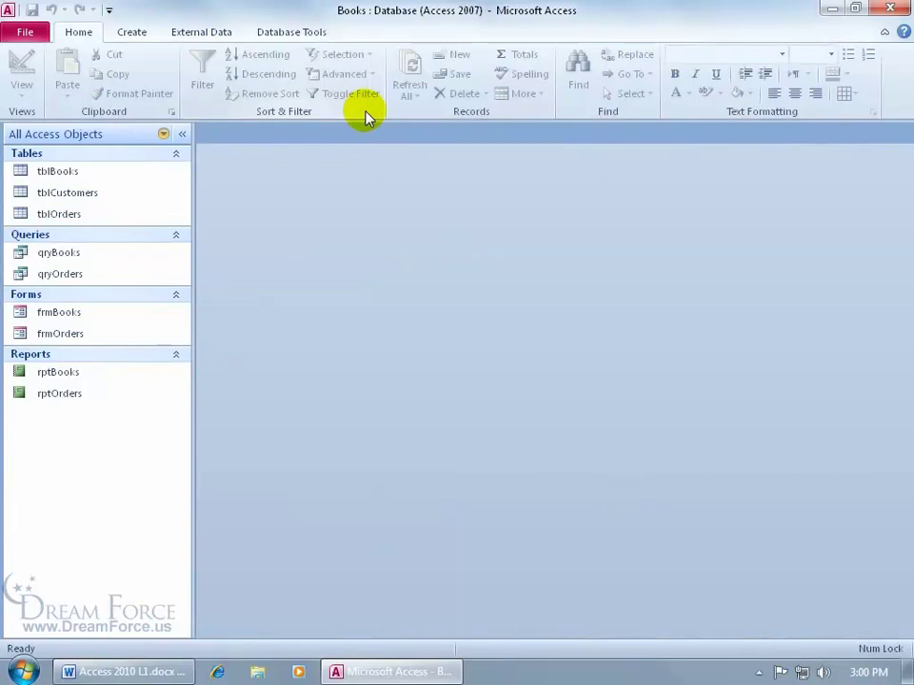
{"action": "left_click", "coordinate": [27, 32]}
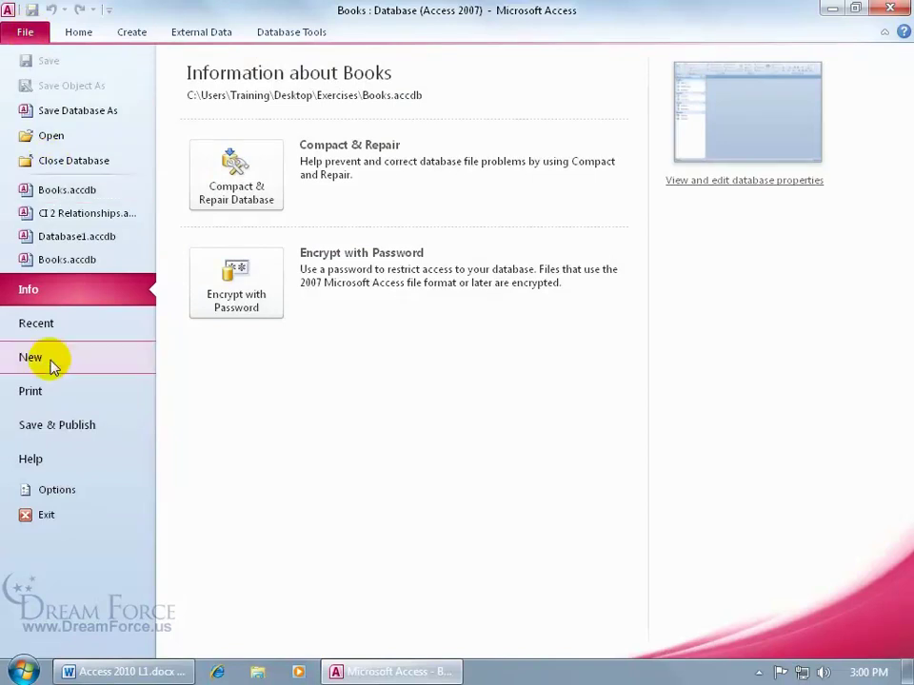
Step: Open Customize the Ribbon from the ribbon's shortcut menu and untick Home under Main Tabs
{"action": "left_click", "coordinate": [21, 487]}
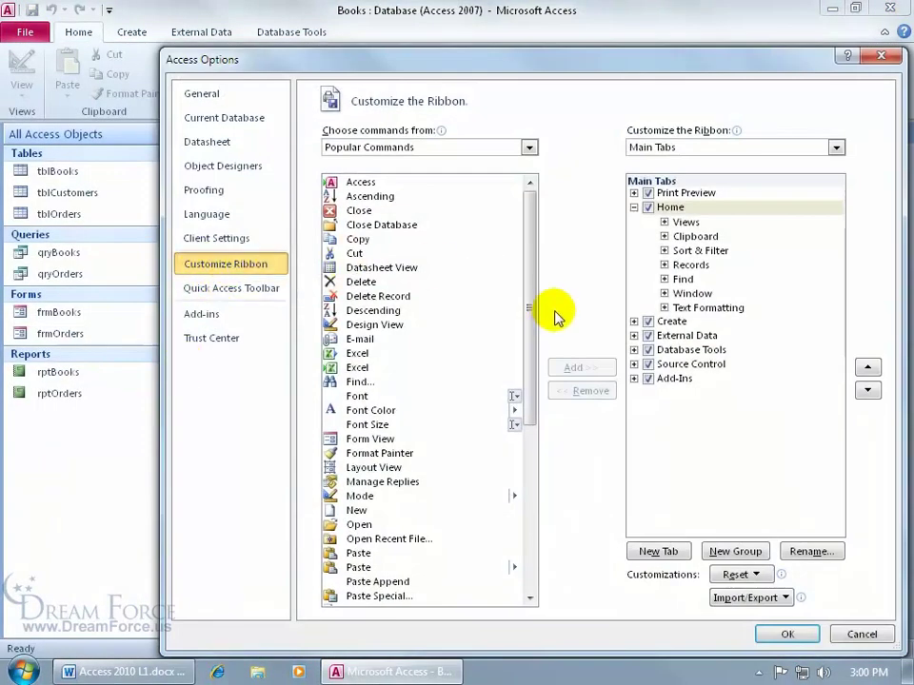
{"action": "left_click", "coordinate": [857, 633]}
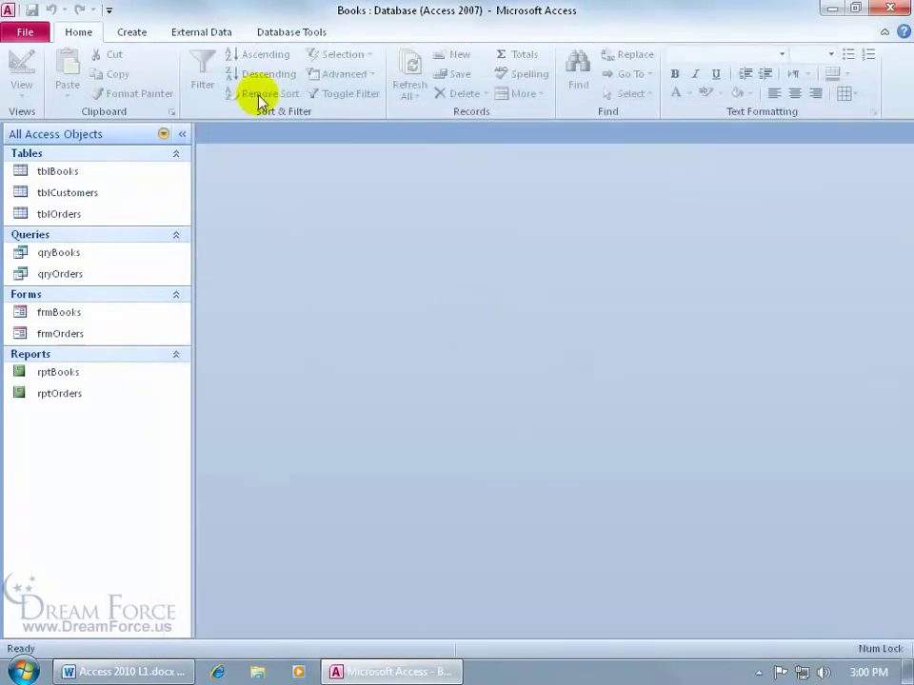
{"action": "right_click", "coordinate": [277, 69]}
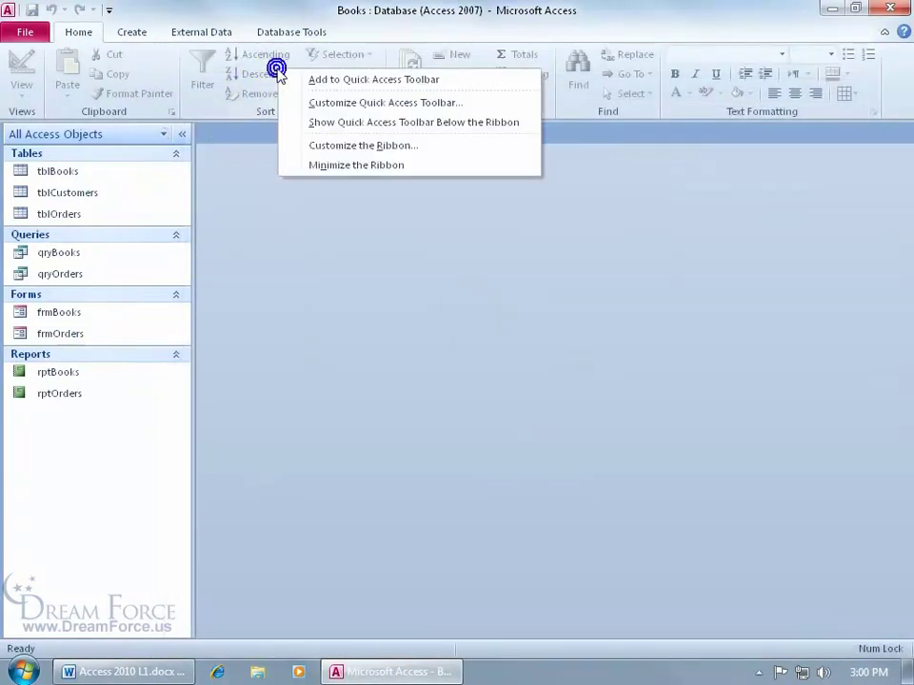
{"action": "left_click", "coordinate": [384, 148]}
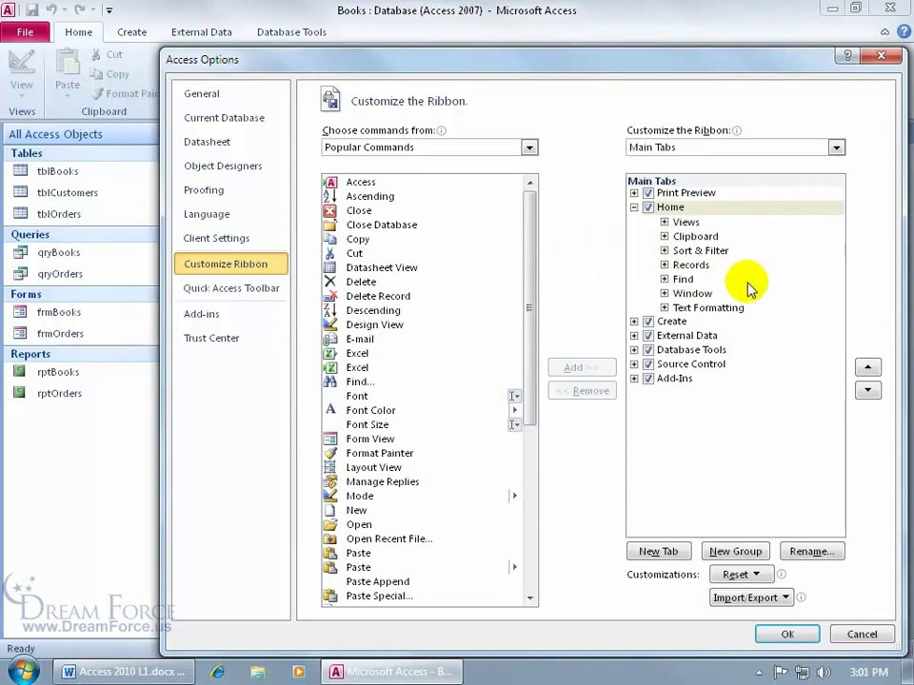
{"action": "left_click", "coordinate": [647, 207]}
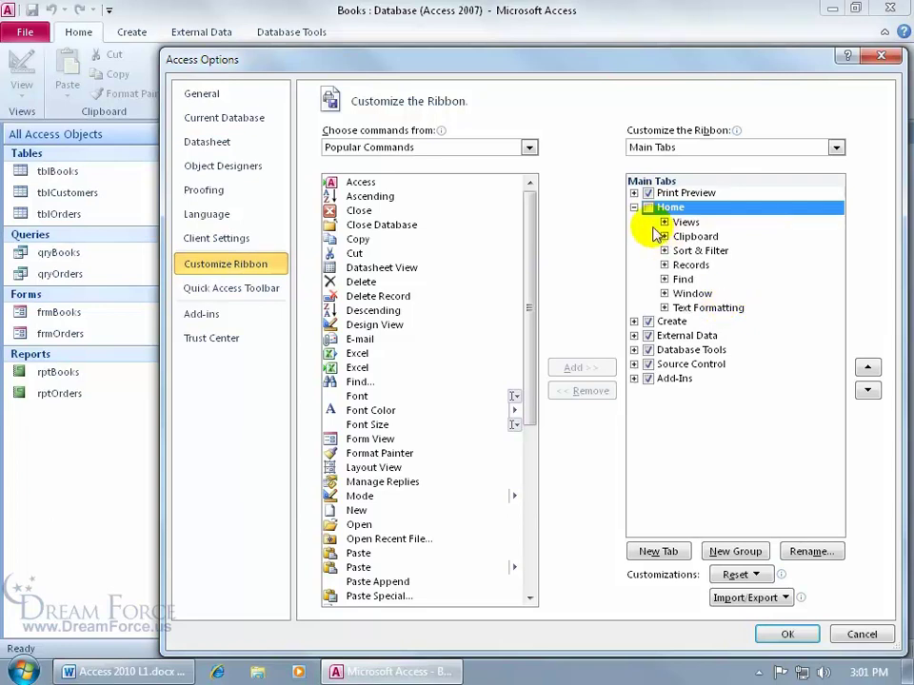
Step: Move External Data above Create in the tab list and apply the ribbon changes
{"action": "left_click", "coordinate": [685, 337]}
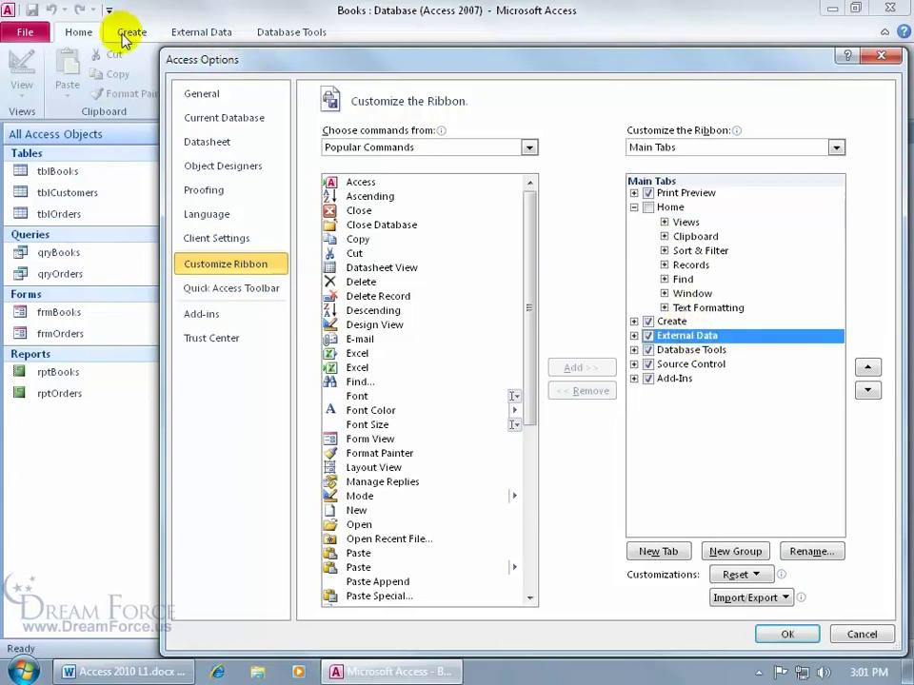
{"action": "left_click", "coordinate": [867, 368]}
{"action": "left_click", "coordinate": [787, 634]}
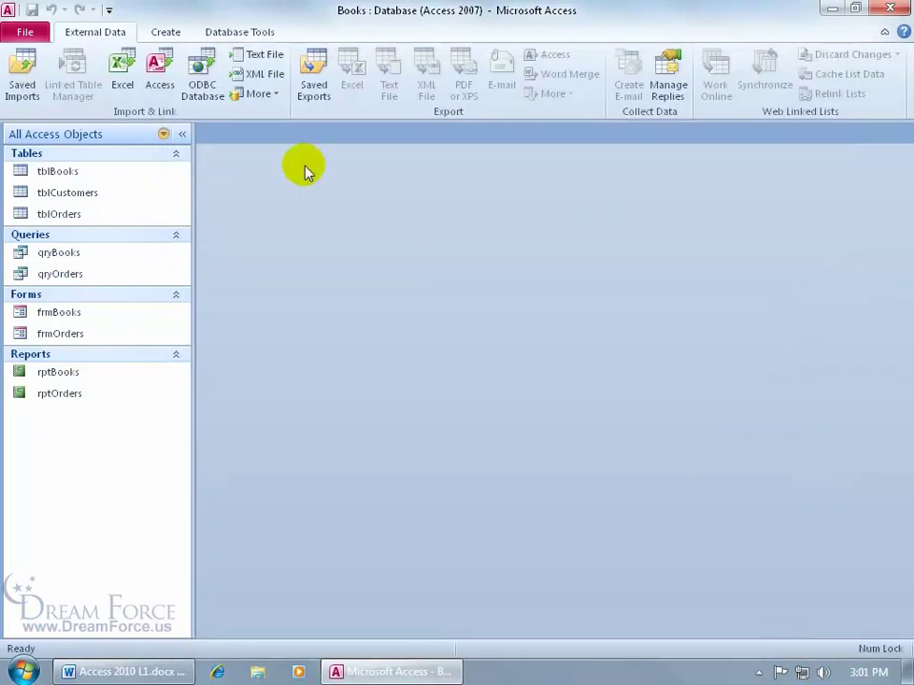
Step: Reopen Customize the Ribbon and bring up the Reset choices
{"action": "right_click", "coordinate": [168, 37]}
{"action": "left_click", "coordinate": [212, 85]}
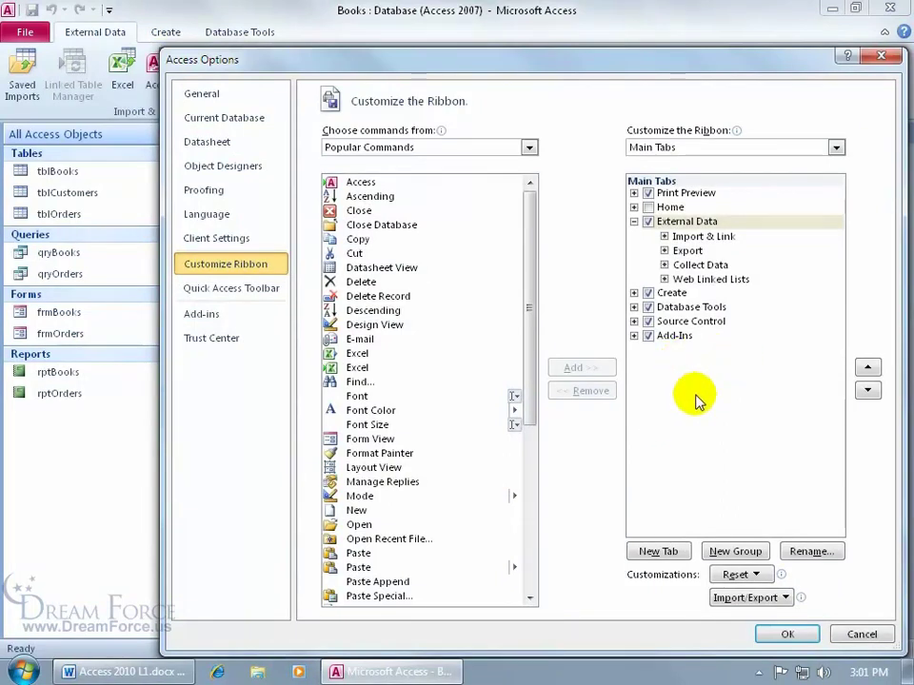
{"action": "left_click", "coordinate": [741, 574]}
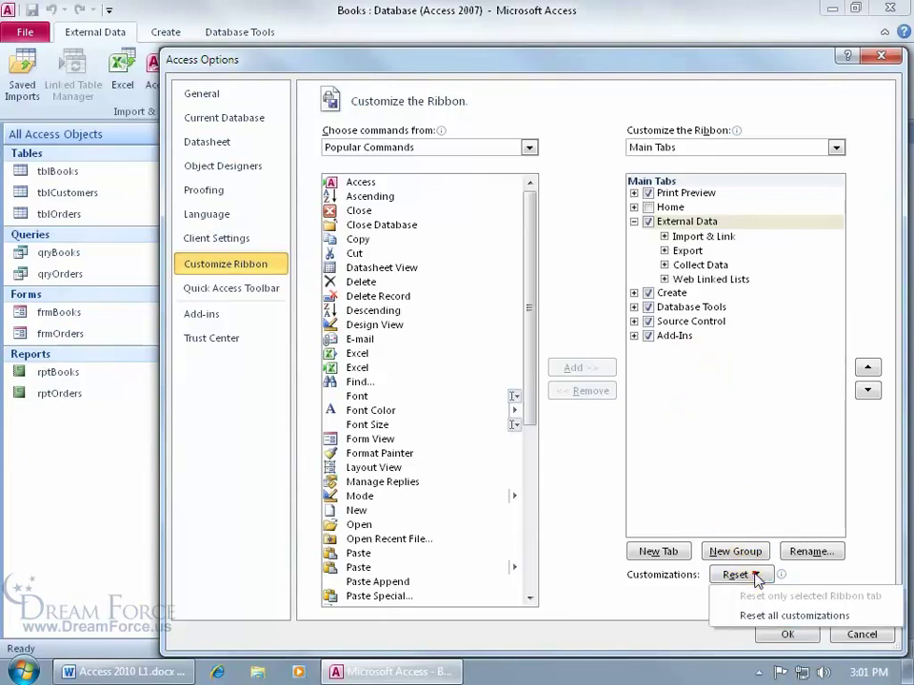
Step: Reset all ribbon and Quick Access Toolbar customizations and confirm with Yes
{"action": "left_click", "coordinate": [759, 616]}
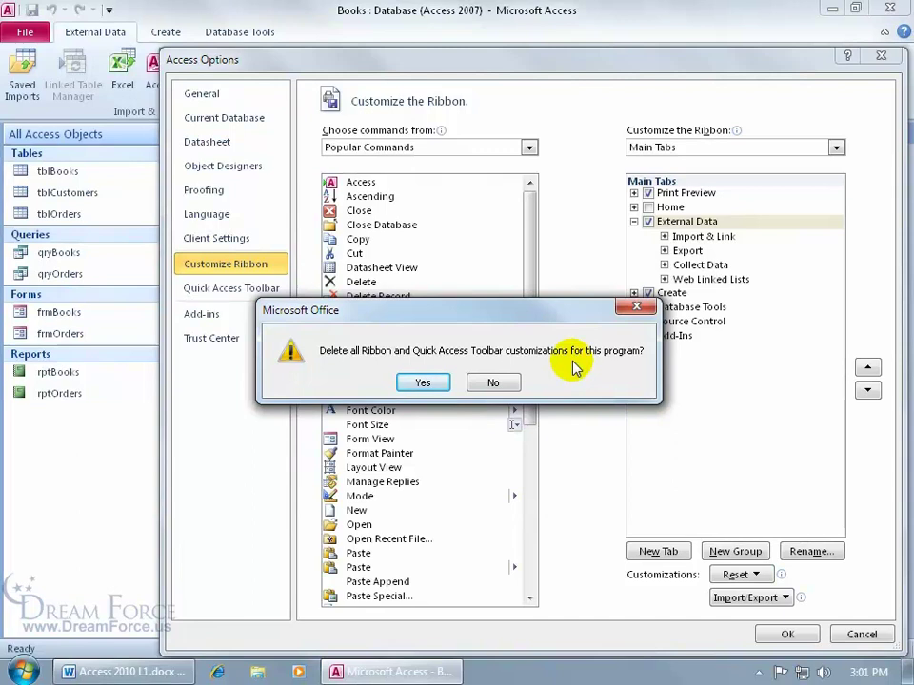
{"action": "left_click", "coordinate": [431, 382]}
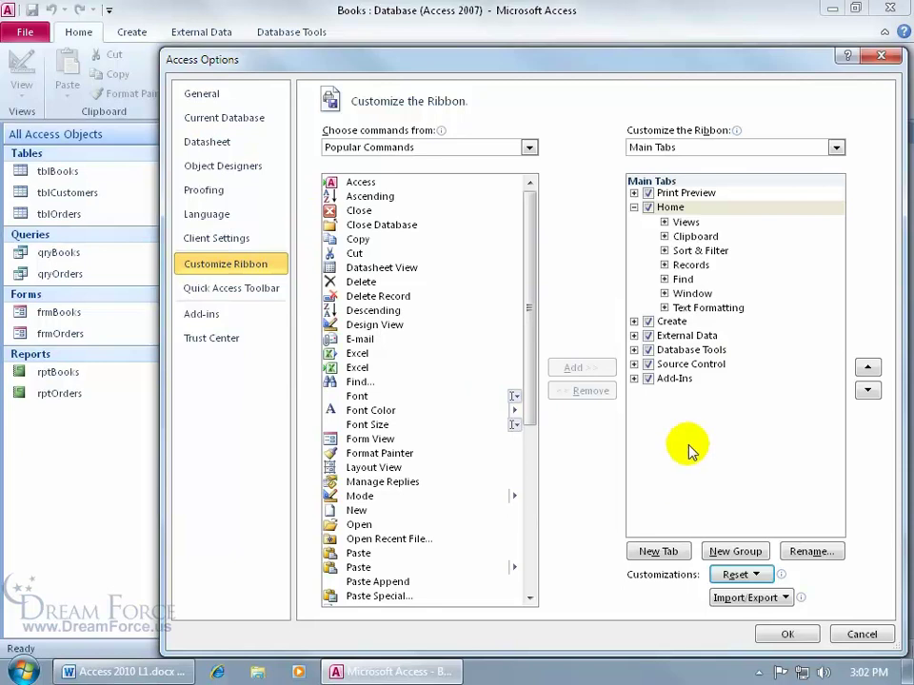
Step: Create a custom tab renamed 'Spiffy' and add a second custom group under it
{"action": "left_click", "coordinate": [668, 554]}
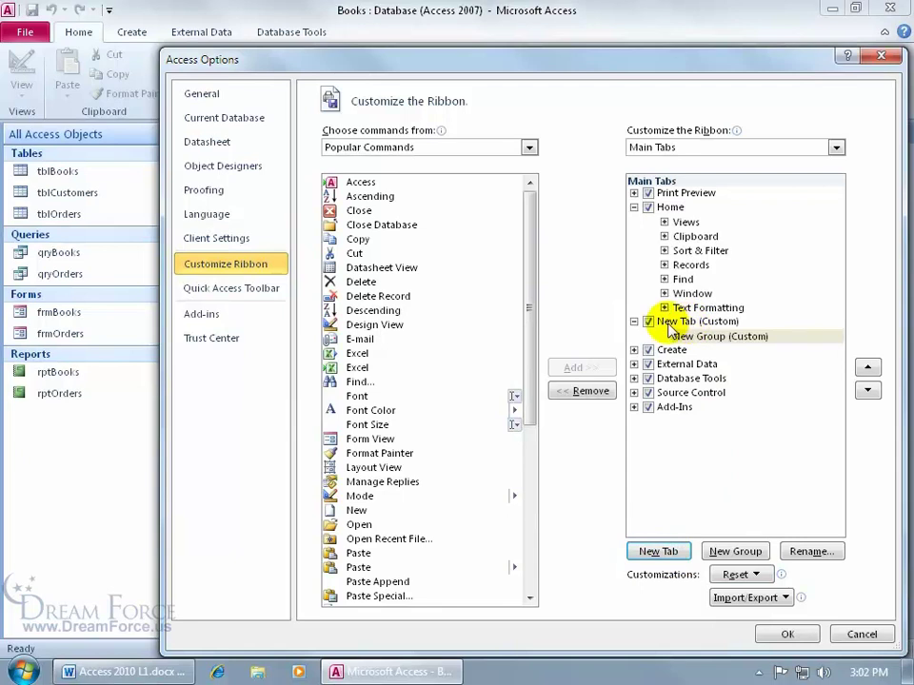
{"action": "left_click", "coordinate": [700, 324]}
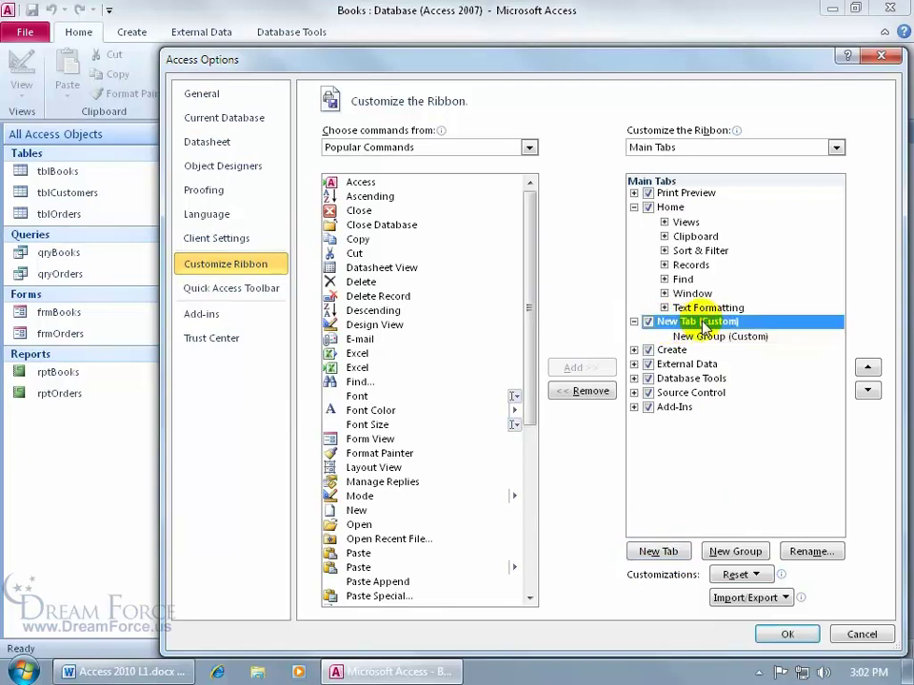
{"action": "left_click", "coordinate": [790, 550]}
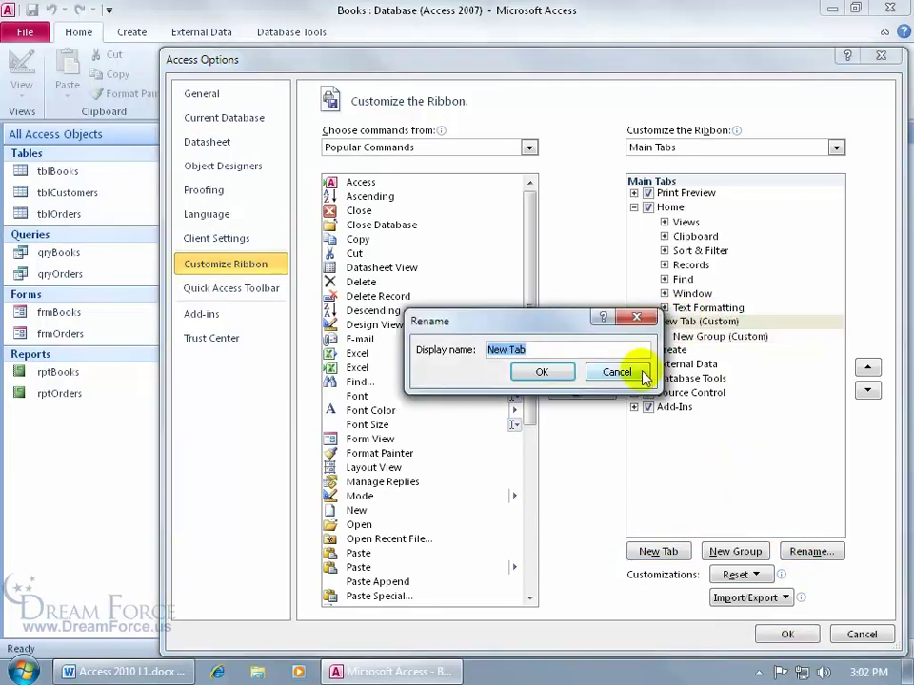
{"action": "type", "text": "Spiffy"}
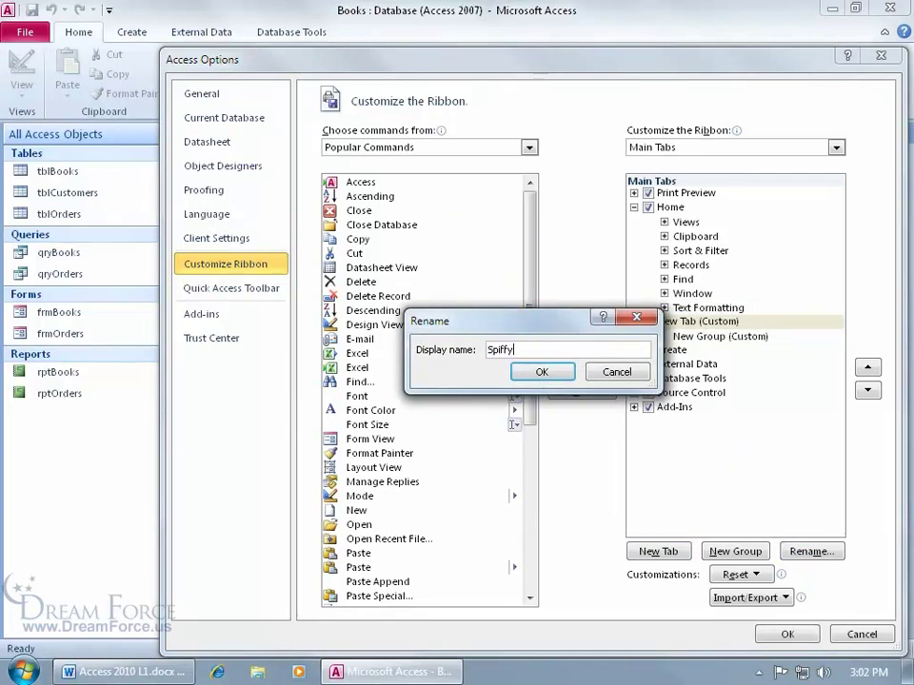
{"action": "left_click", "coordinate": [552, 371]}
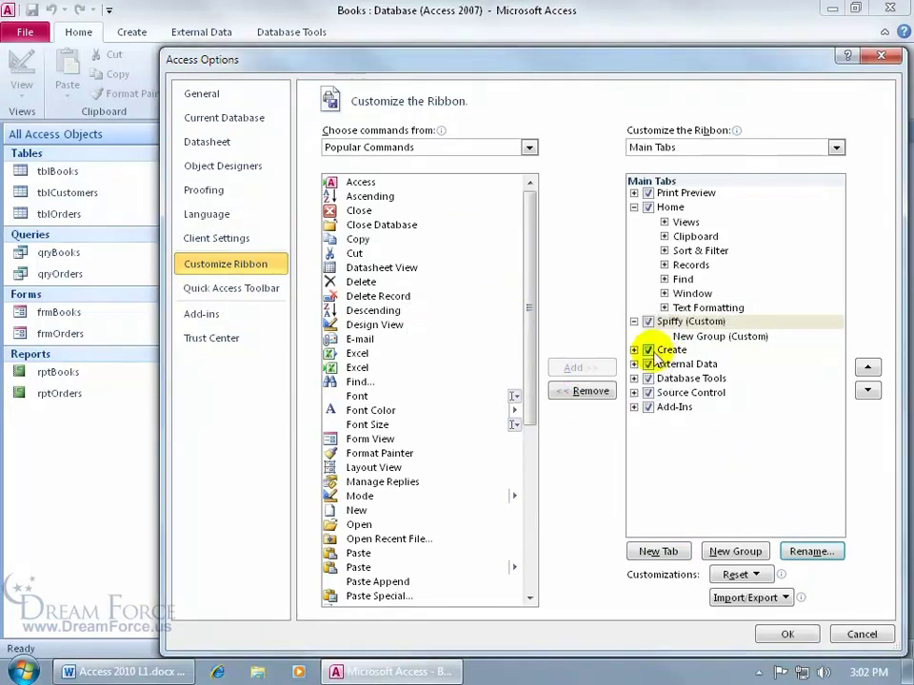
{"action": "left_click", "coordinate": [688, 336]}
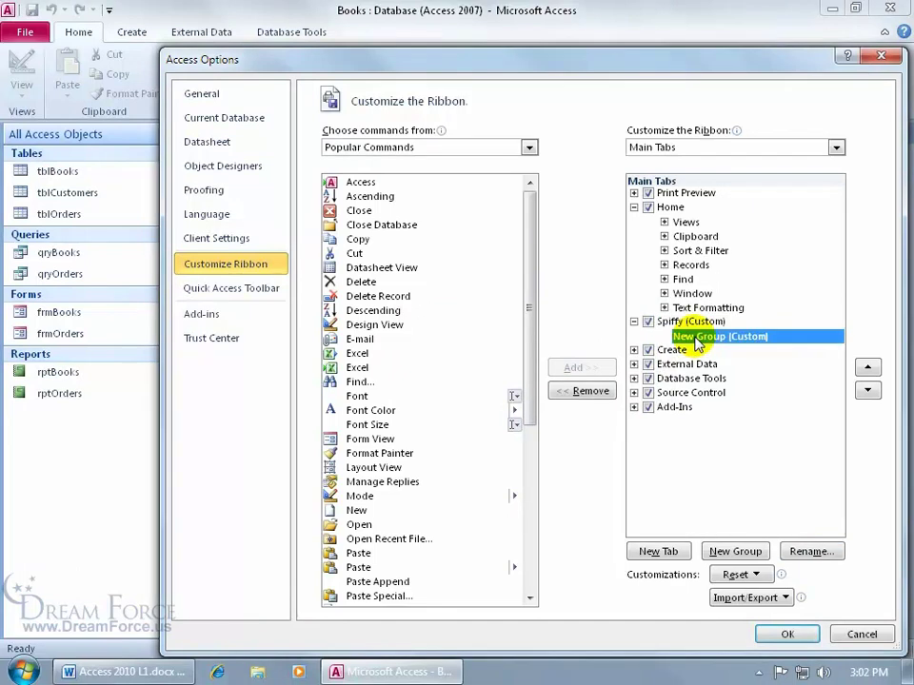
{"action": "left_click", "coordinate": [727, 551]}
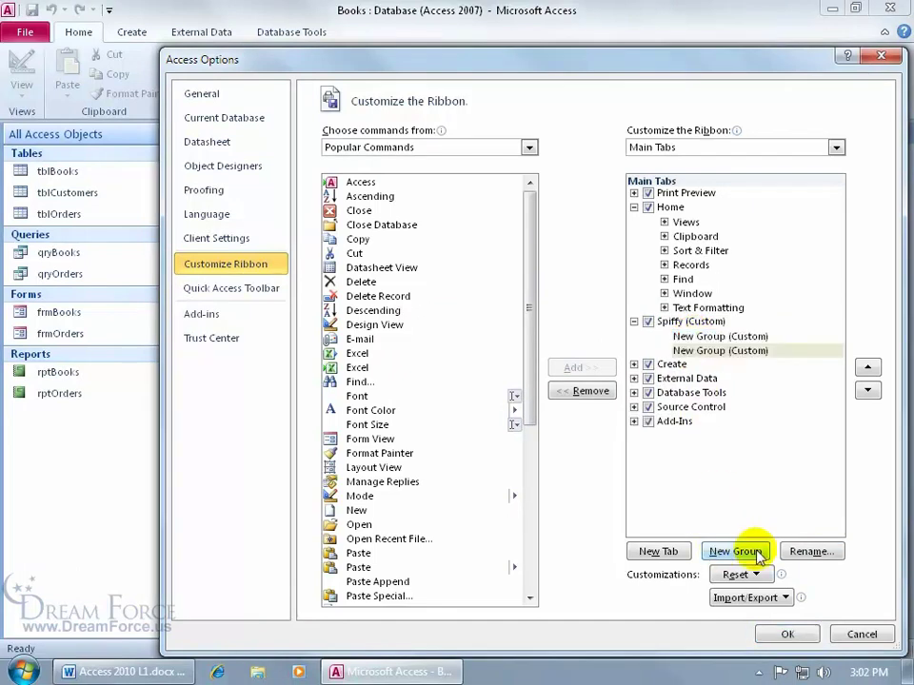
Step: Rename the Spiffy tab's first custom group to 'Fonts' with a chosen symbol
{"action": "left_click", "coordinate": [722, 338]}
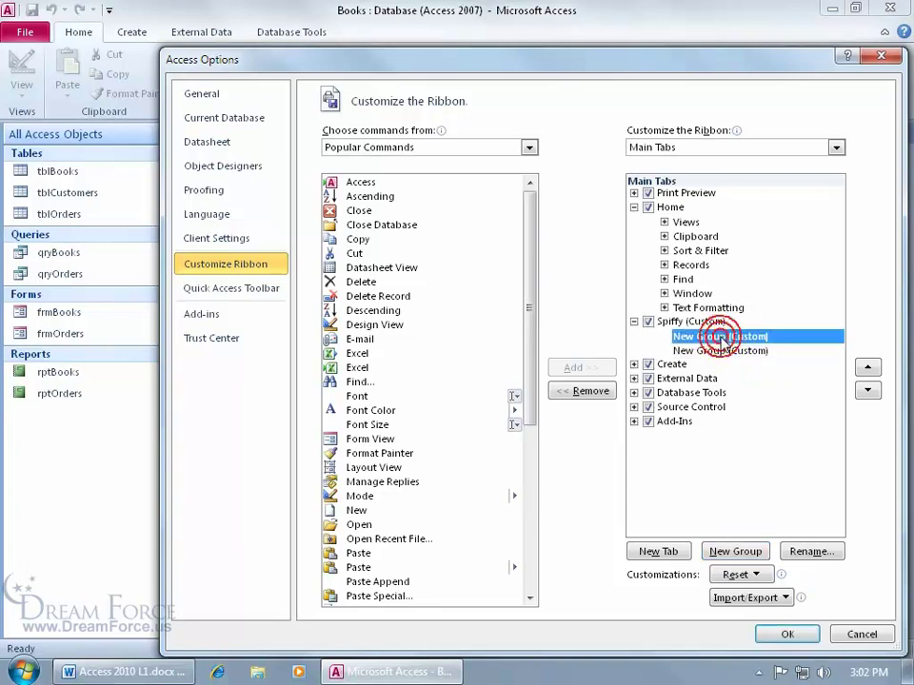
{"action": "left_click", "coordinate": [803, 551]}
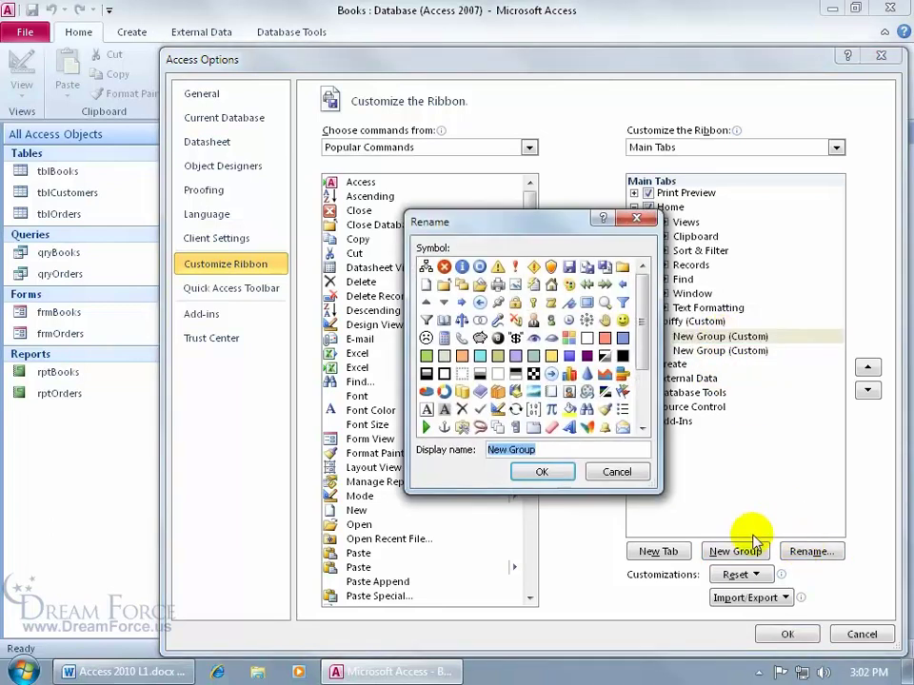
{"action": "type", "text": "Fonts"}
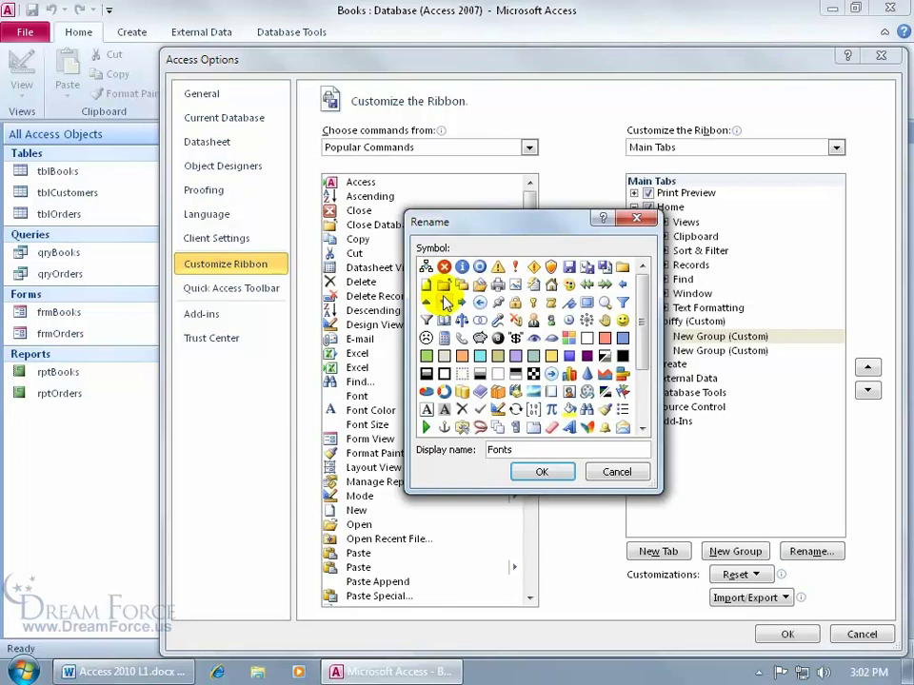
{"action": "left_click", "coordinate": [551, 267]}
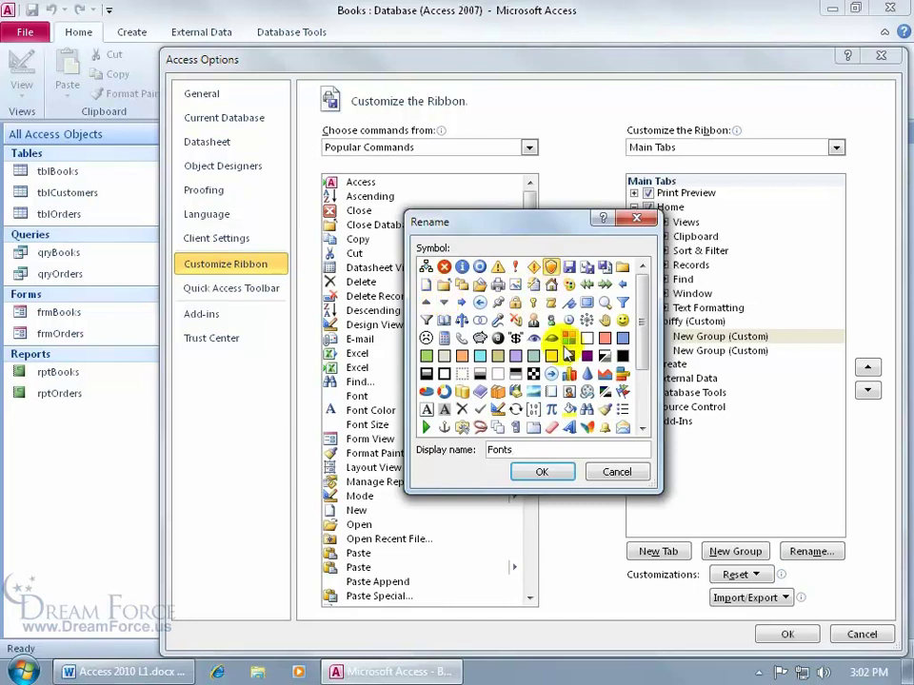
{"action": "left_click", "coordinate": [569, 284]}
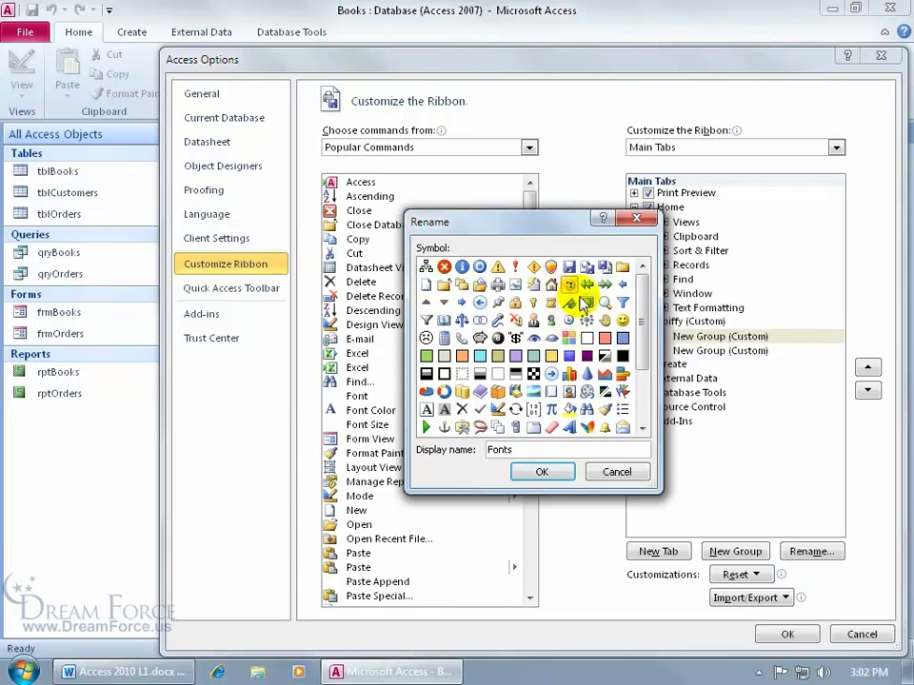
{"action": "left_click", "coordinate": [552, 474]}
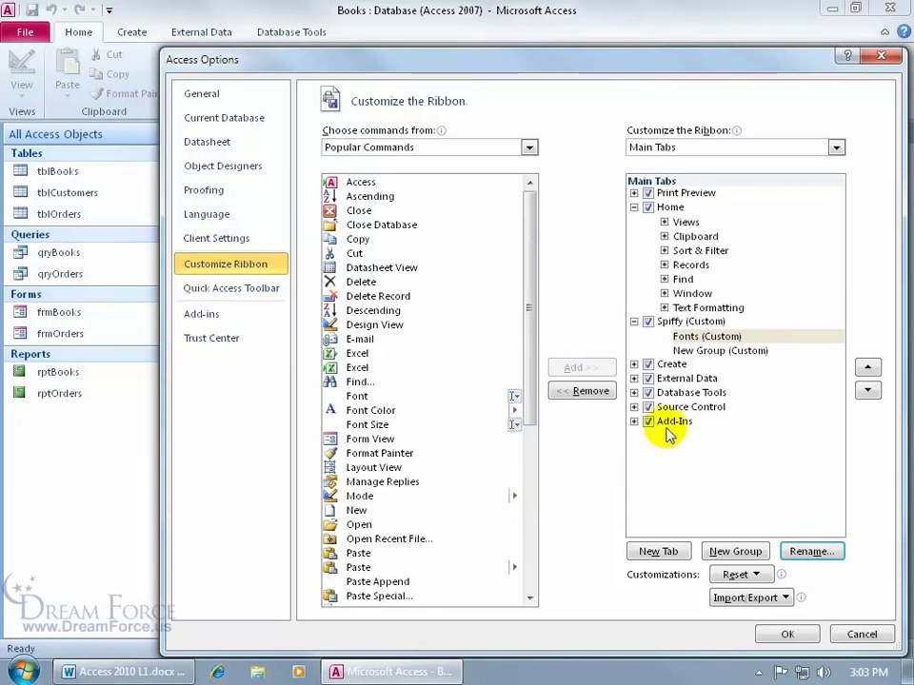
Step: Rename the remaining New Group under Spiffy to 'Cut Copy Paste', then select the Fonts group
{"action": "left_click", "coordinate": [712, 351]}
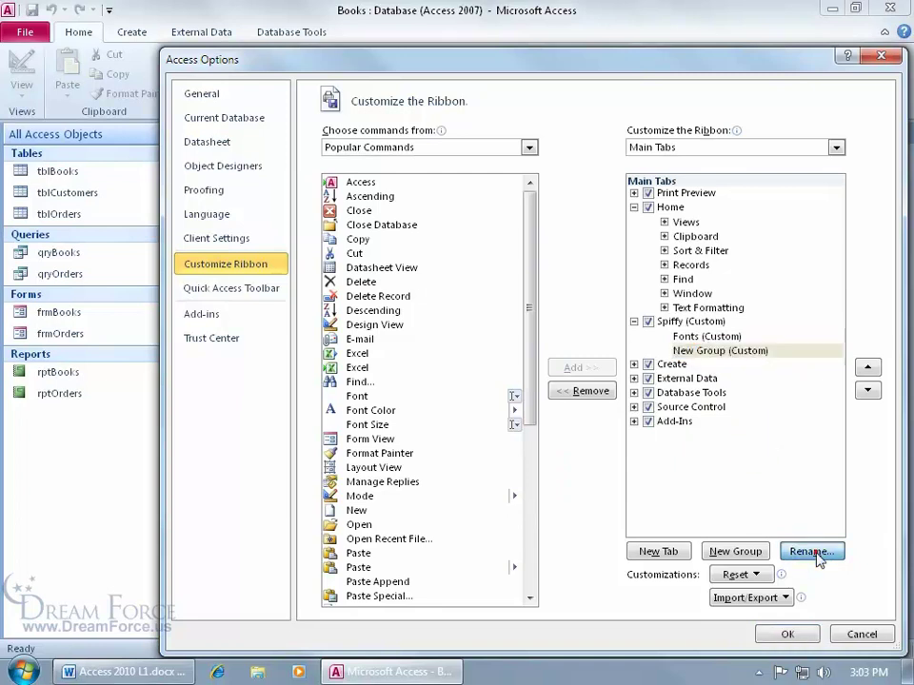
{"action": "left_click", "coordinate": [811, 551]}
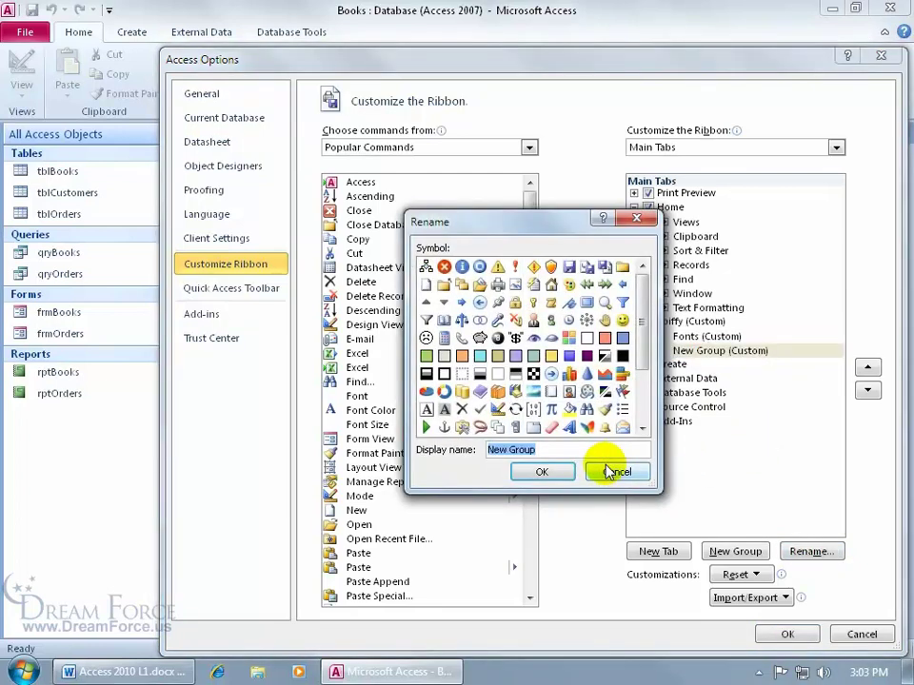
{"action": "type", "text": "Cut Copy Paste"}
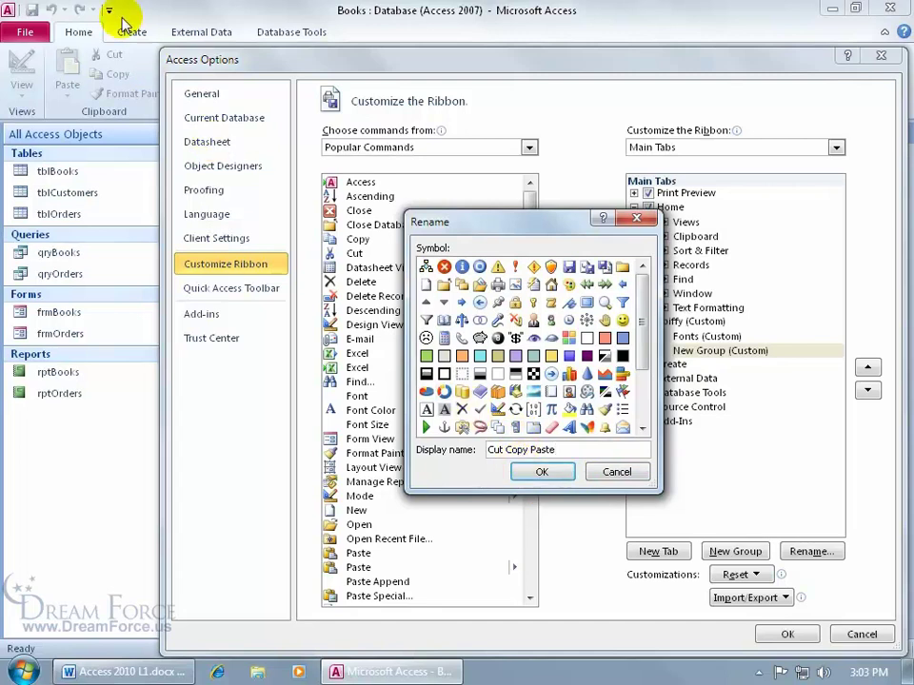
{"action": "left_click", "coordinate": [542, 472]}
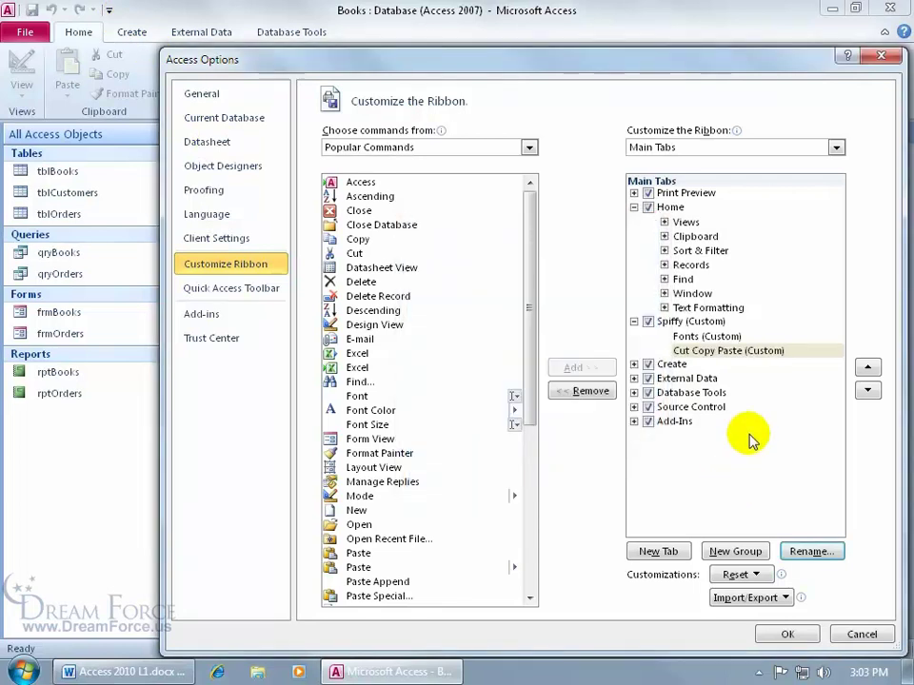
{"action": "left_click", "coordinate": [722, 339]}
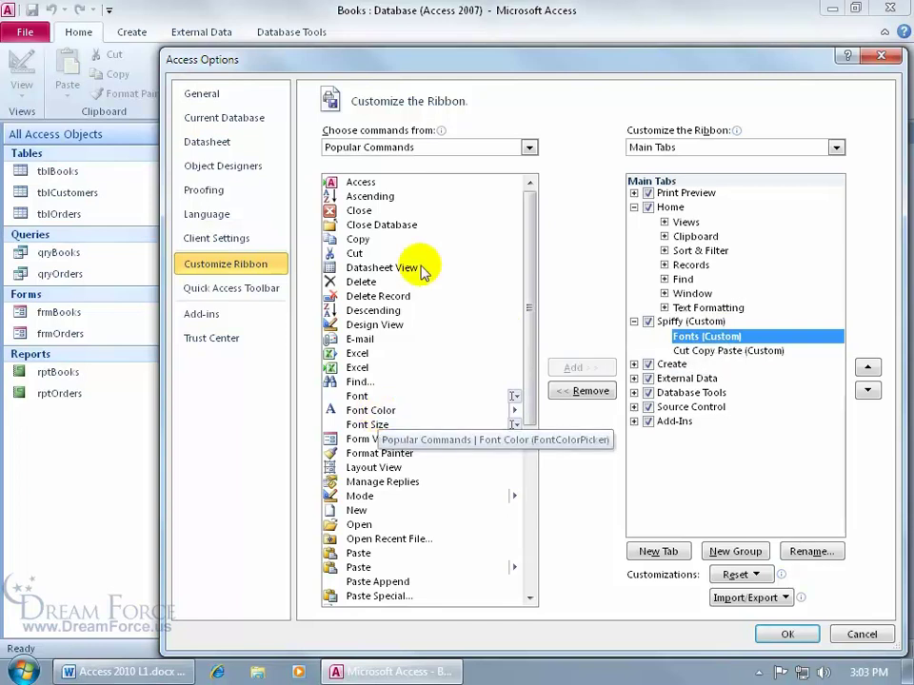
Step: Add Font Color, Font Size and Format Painter from Popular Commands into the Fonts group
{"action": "left_click", "coordinate": [387, 414]}
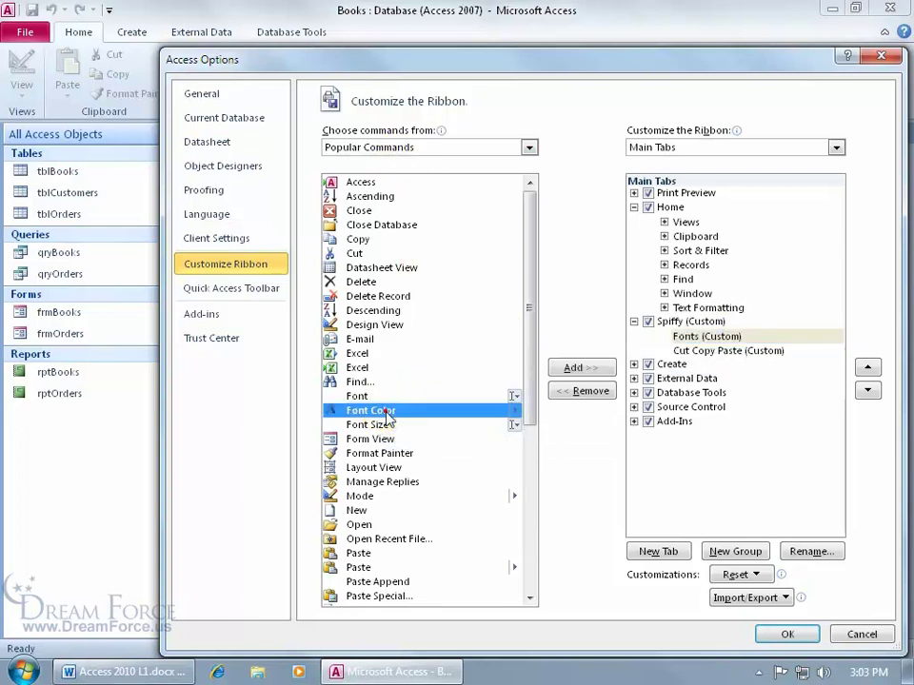
{"action": "left_click", "coordinate": [571, 369]}
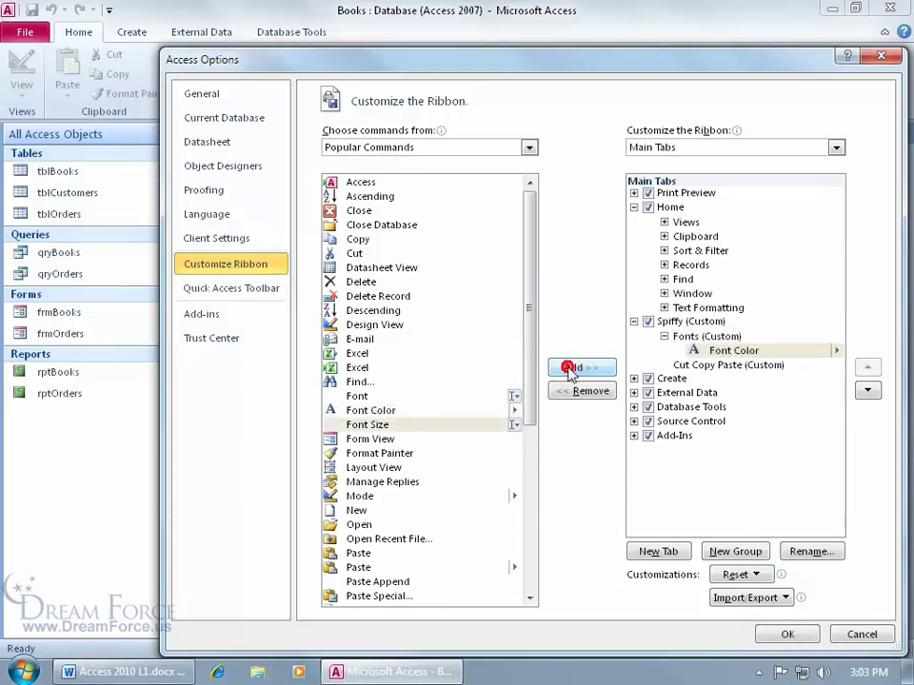
{"action": "left_click", "coordinate": [371, 429]}
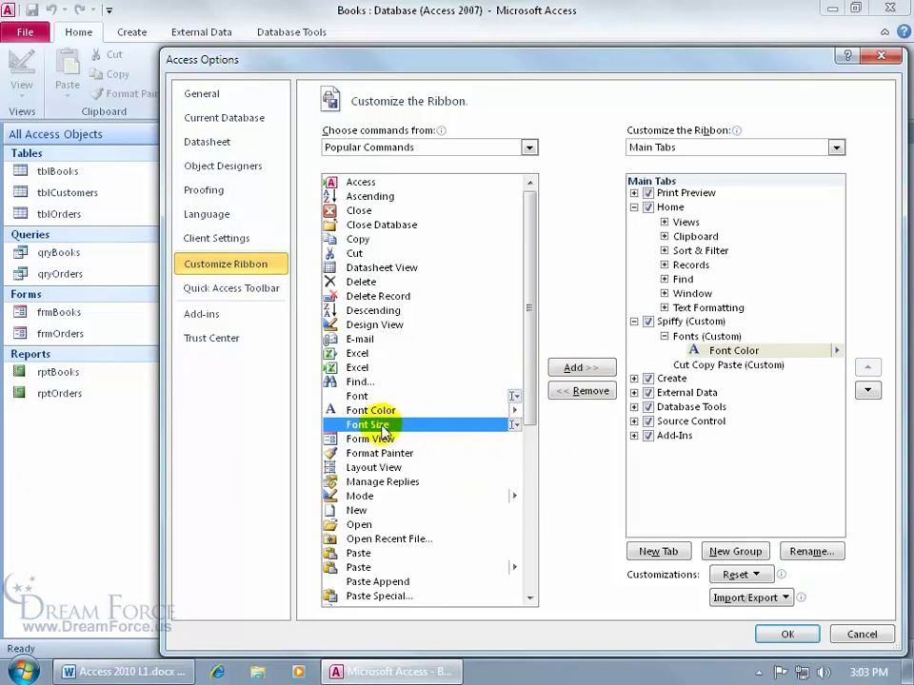
{"action": "left_click", "coordinate": [577, 367]}
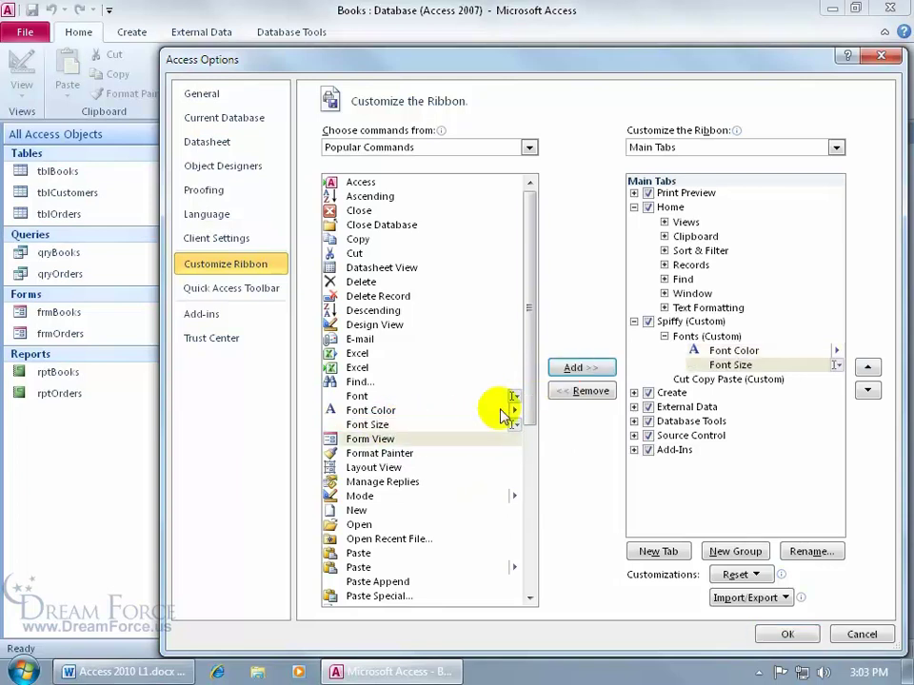
{"action": "left_click", "coordinate": [398, 453]}
{"action": "left_click", "coordinate": [594, 368]}
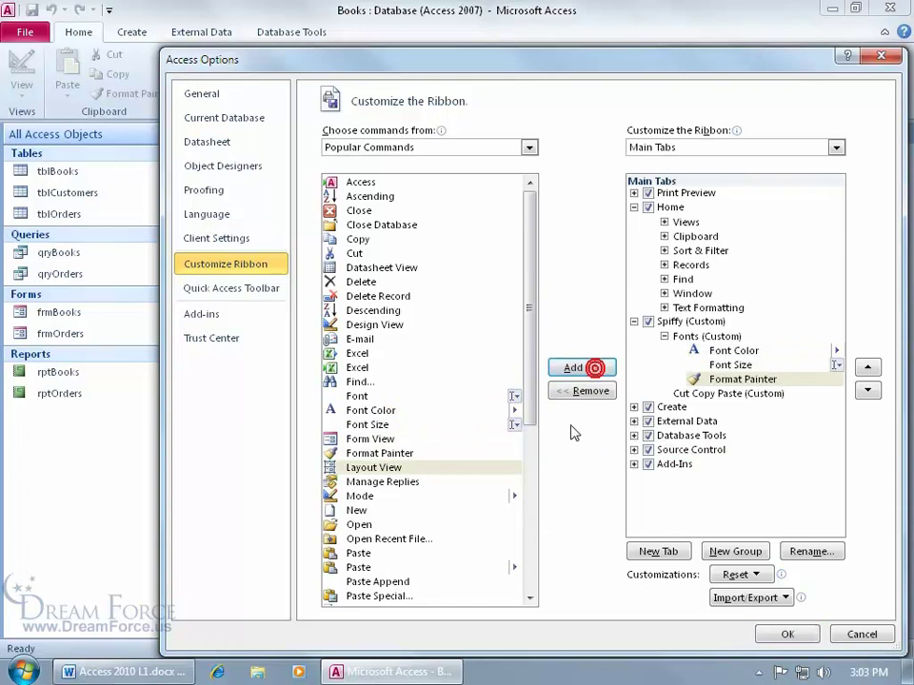
{"action": "left_click", "coordinate": [678, 394]}
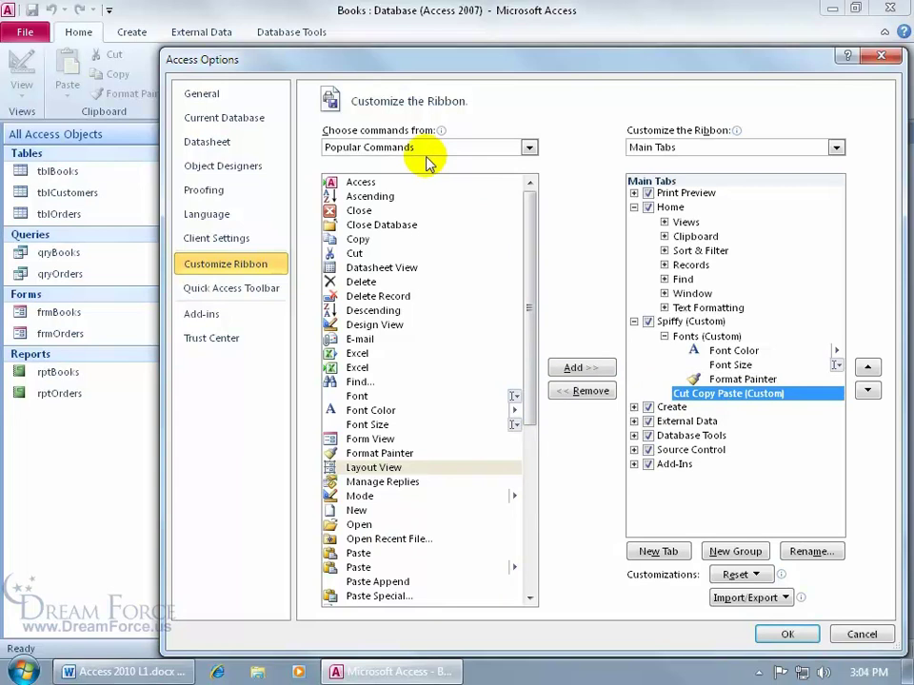
Step: Switch the command list to All Commands and add Cut and Copy into Cut Copy Paste
{"action": "left_click", "coordinate": [529, 148]}
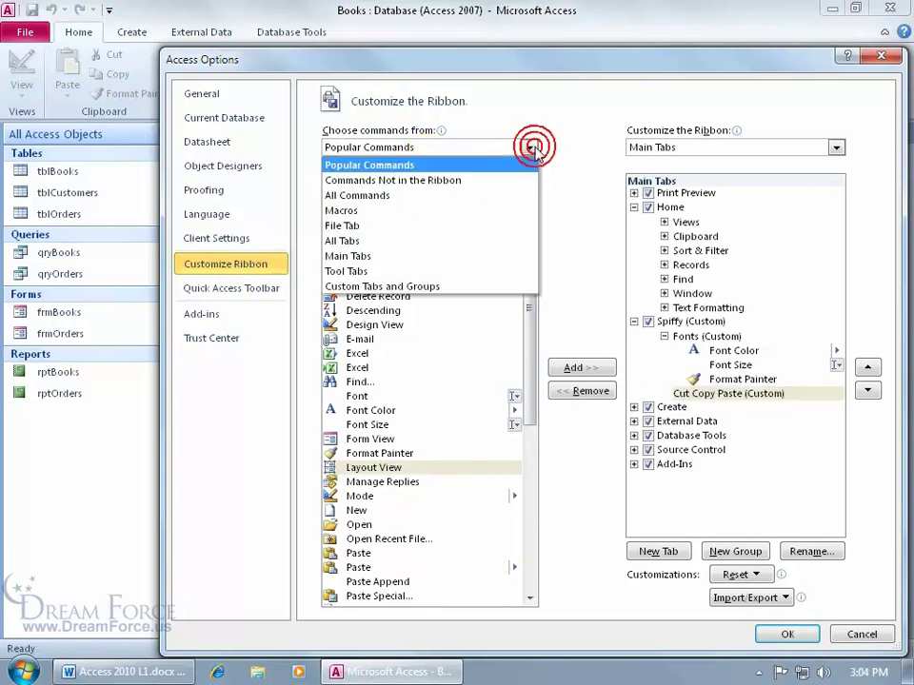
{"action": "left_click", "coordinate": [482, 198]}
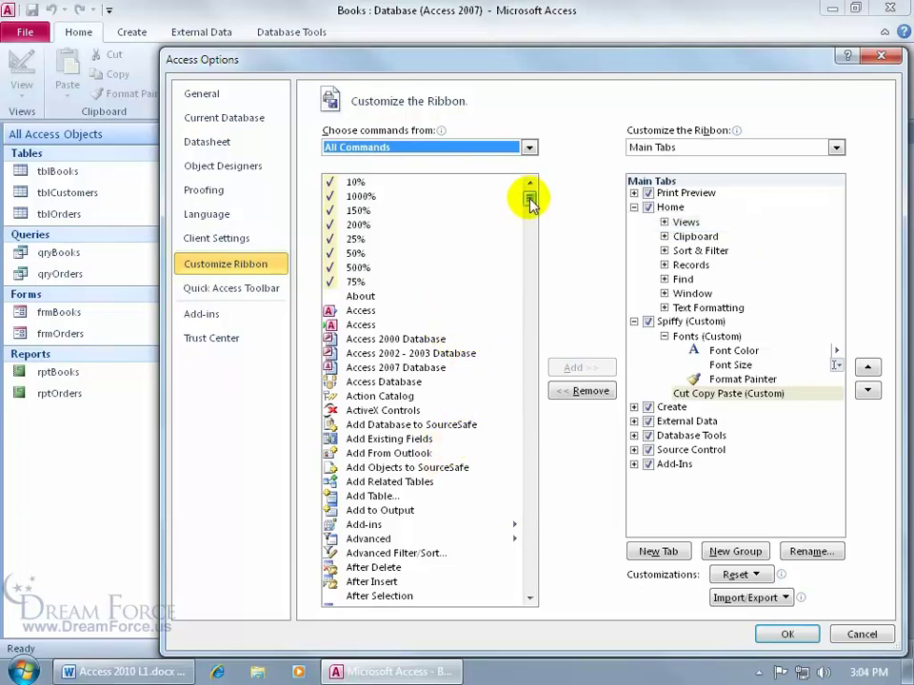
{"action": "left_click_drag", "start_coordinate": [530, 202], "coordinate": [527, 288]}
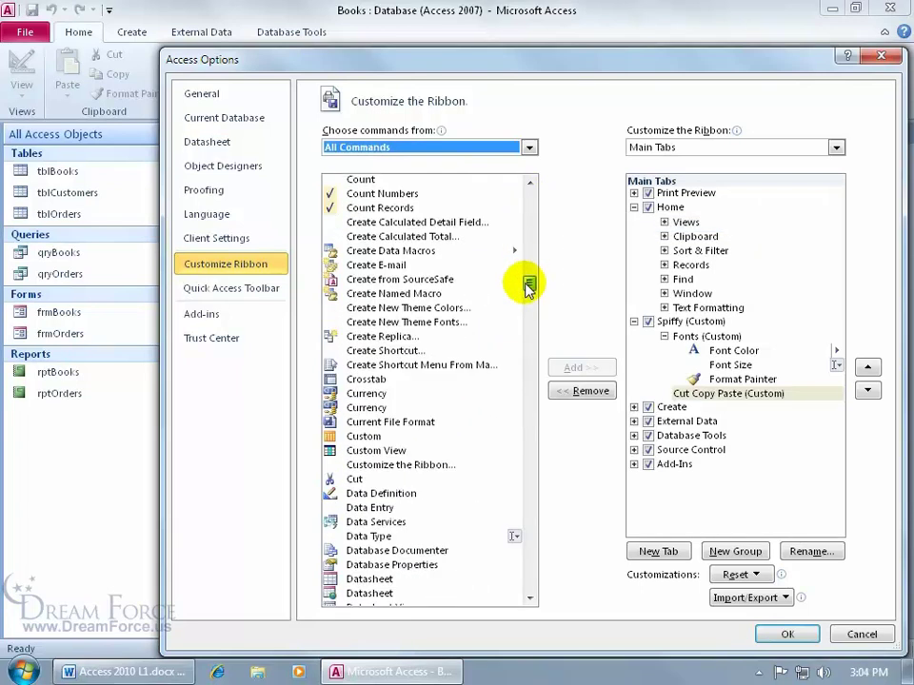
{"action": "left_click", "coordinate": [355, 480]}
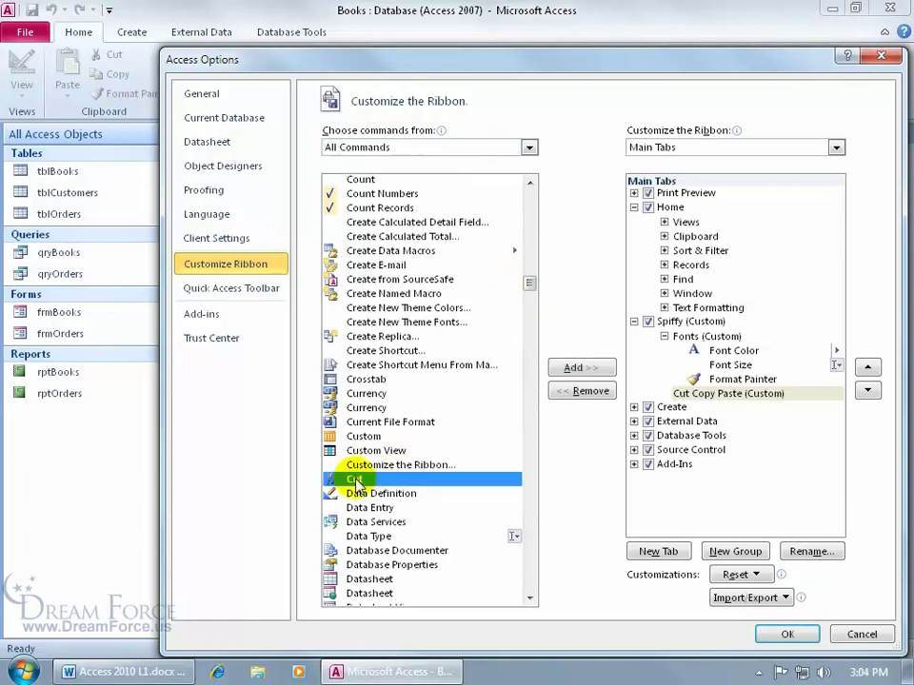
{"action": "left_click", "coordinate": [579, 367]}
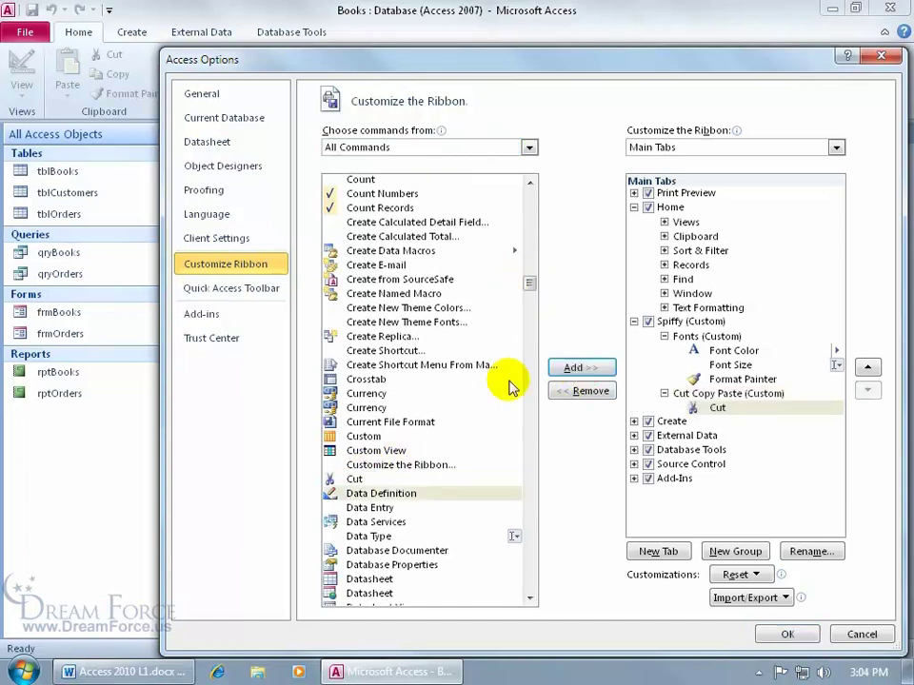
{"action": "left_click", "coordinate": [529, 181]}
{"action": "left_click", "coordinate": [529, 181]}
{"action": "left_click", "coordinate": [529, 181]}
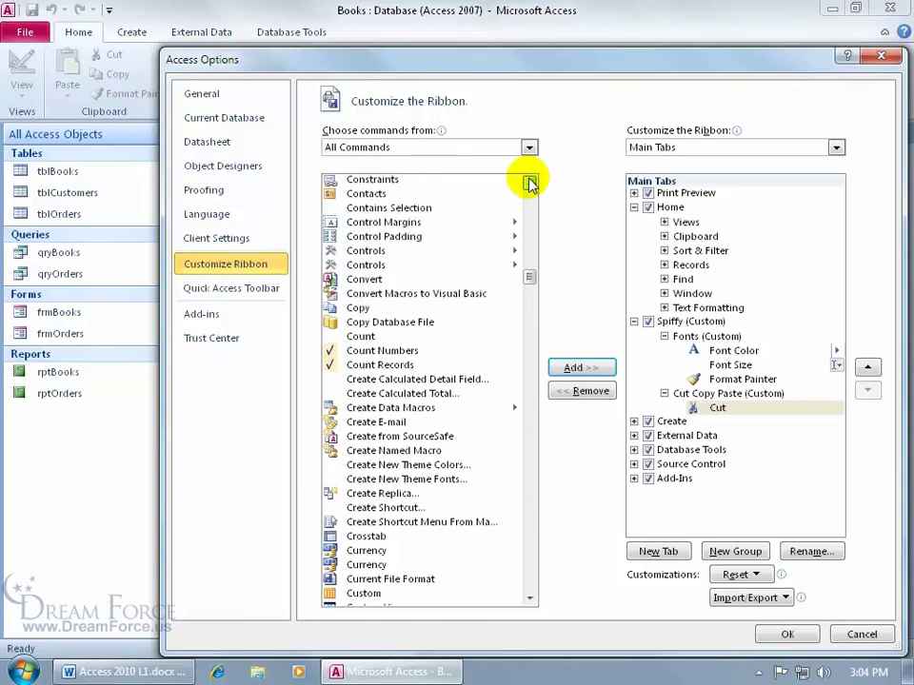
{"action": "left_click", "coordinate": [371, 310]}
{"action": "left_click", "coordinate": [579, 369]}
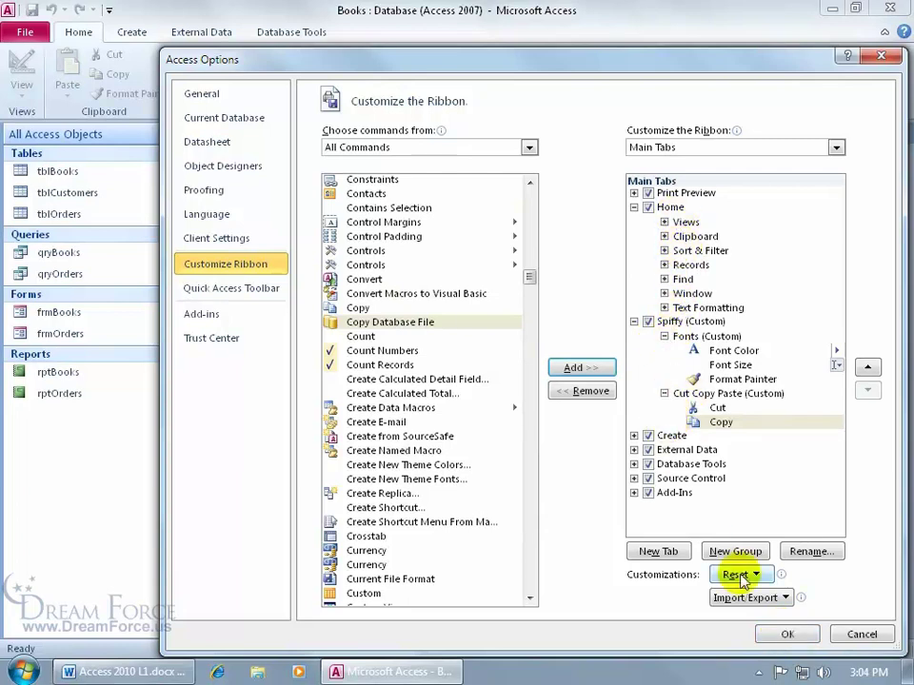
Step: Apply the ribbon changes, open tblBooks as a datasheet, and try the Spiffy tab's Font Color palette
{"action": "left_click", "coordinate": [788, 633]}
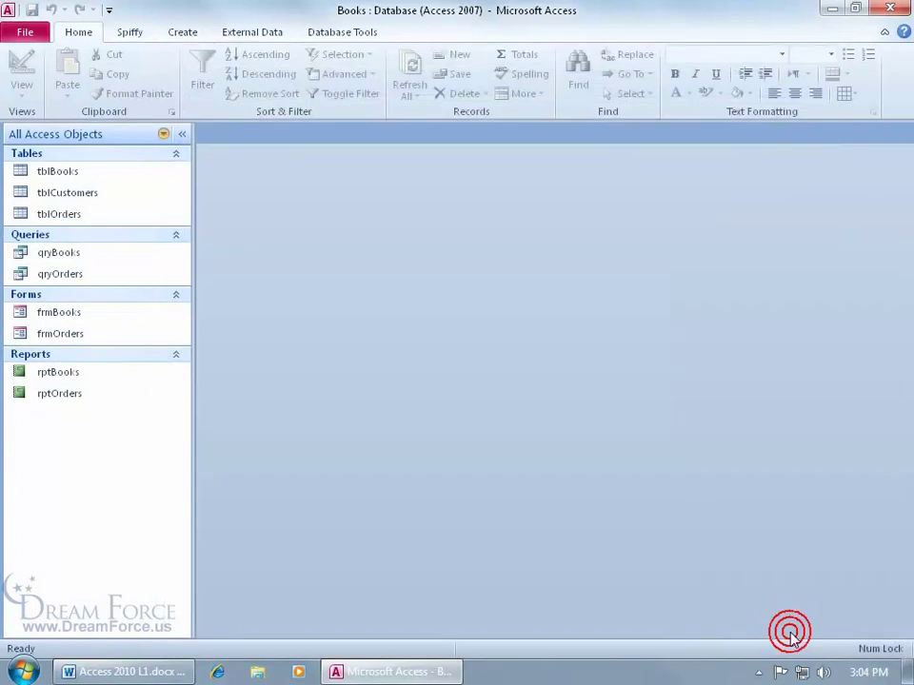
{"action": "left_click", "coordinate": [133, 36]}
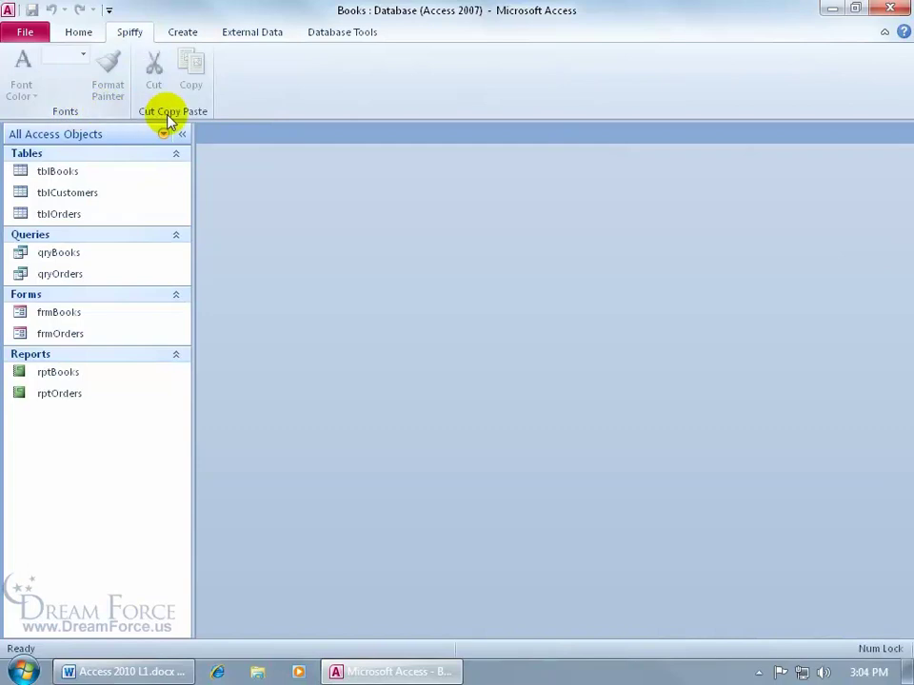
{"action": "left_click", "coordinate": [76, 174]}
{"action": "double_click", "coordinate": [76, 174]}
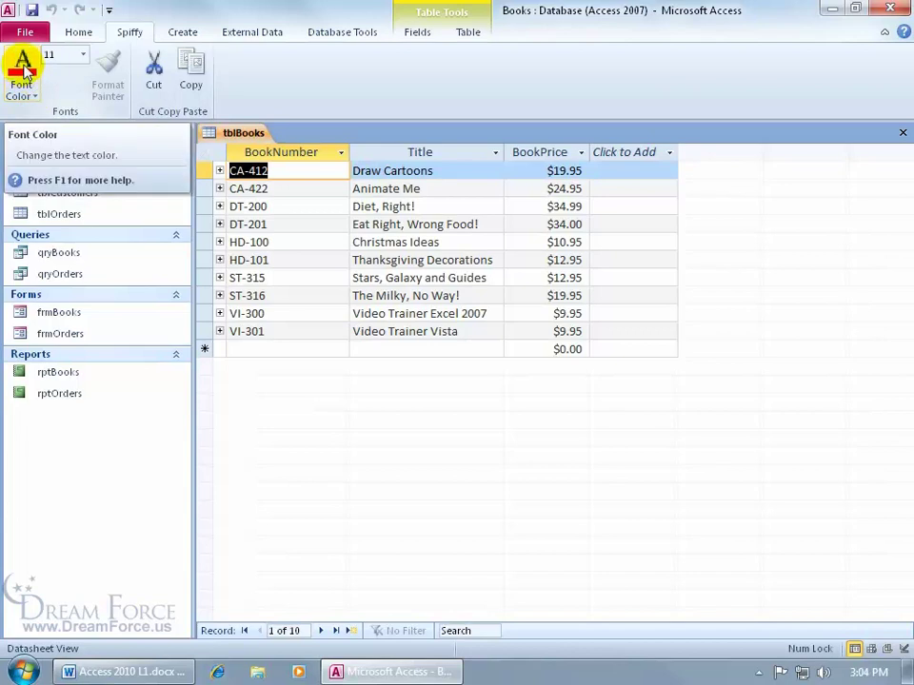
{"action": "left_click", "coordinate": [36, 95]}
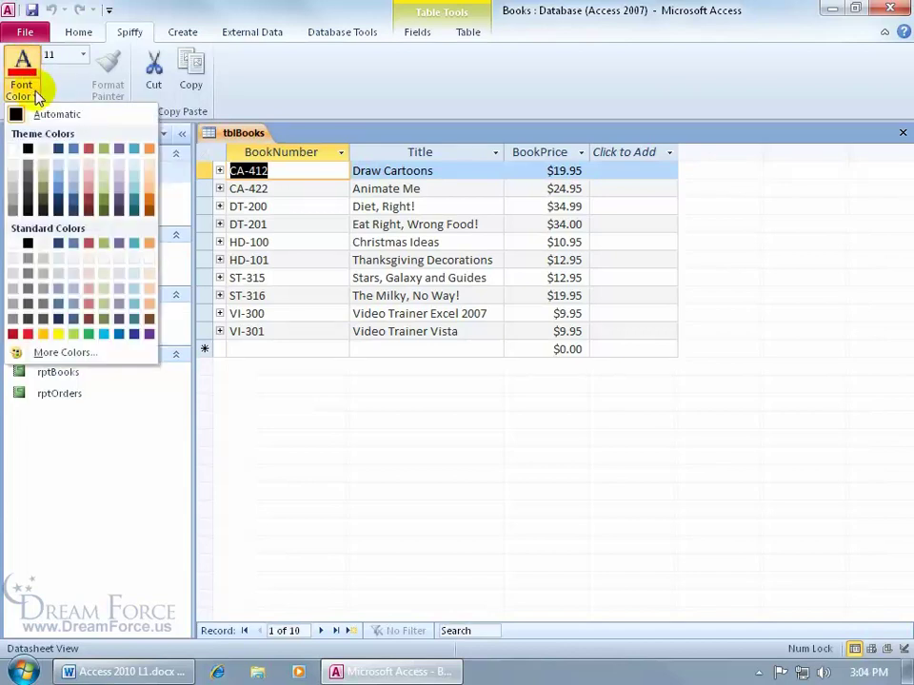
{"action": "left_click", "coordinate": [69, 76]}
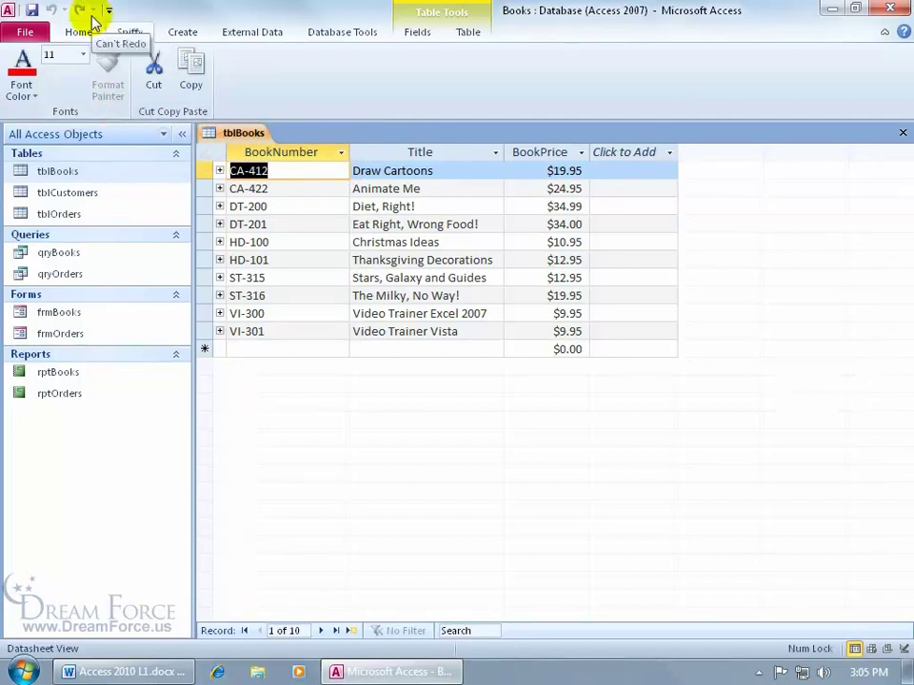
Step: Put the Spiffy Fonts group on the Quick Access Toolbar, test it, then add Cut Copy Paste
{"action": "right_click", "coordinate": [87, 110]}
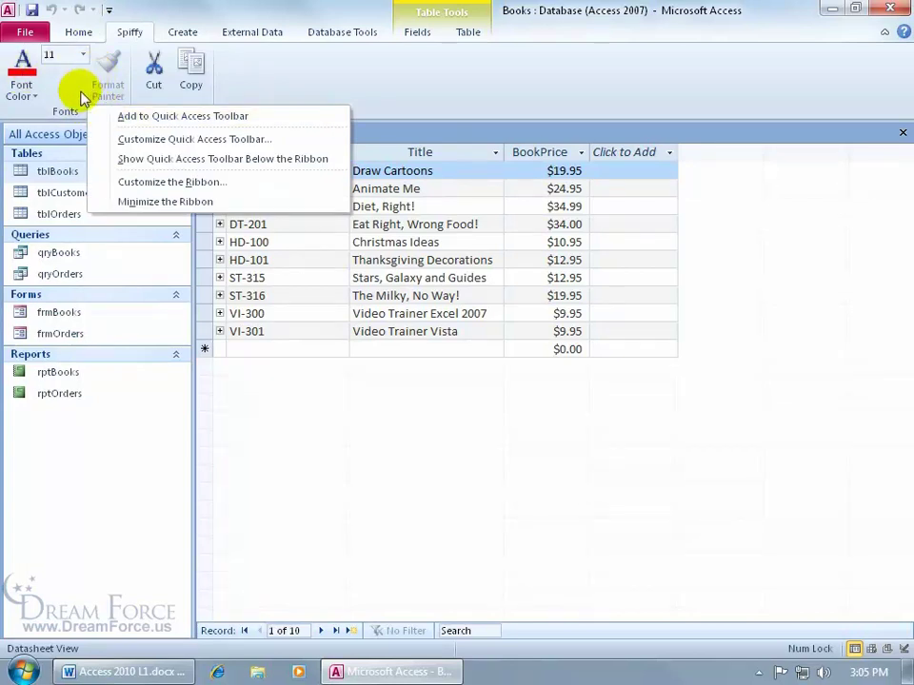
{"action": "left_click", "coordinate": [134, 118]}
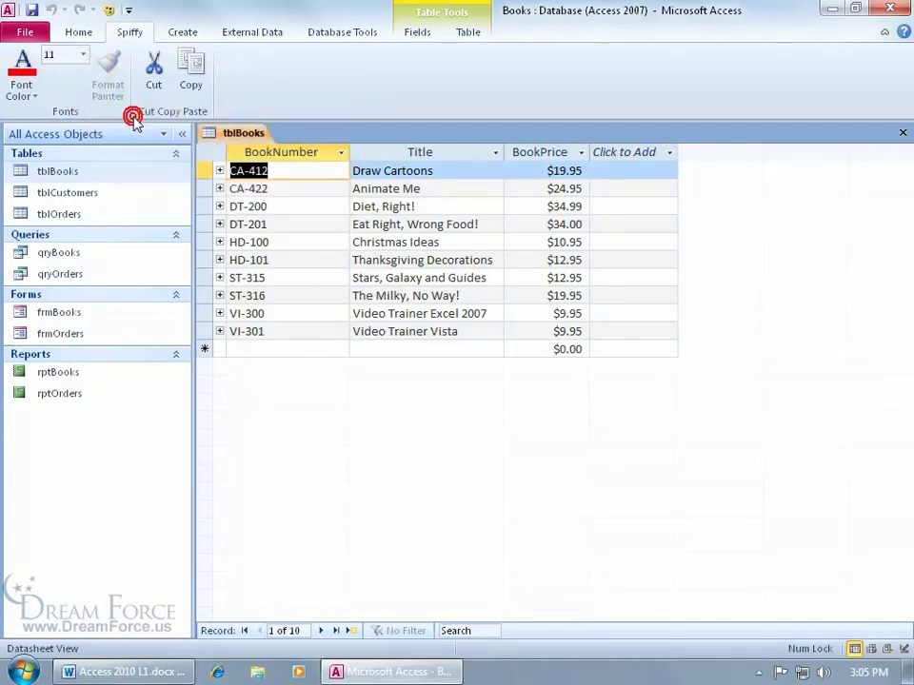
{"action": "left_click", "coordinate": [111, 12]}
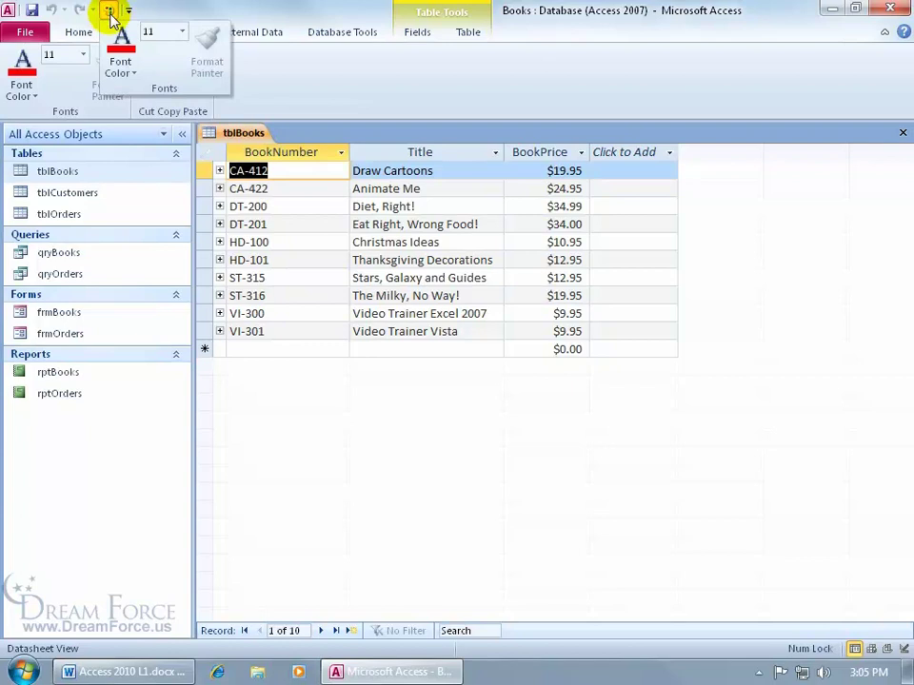
{"action": "left_click", "coordinate": [74, 95]}
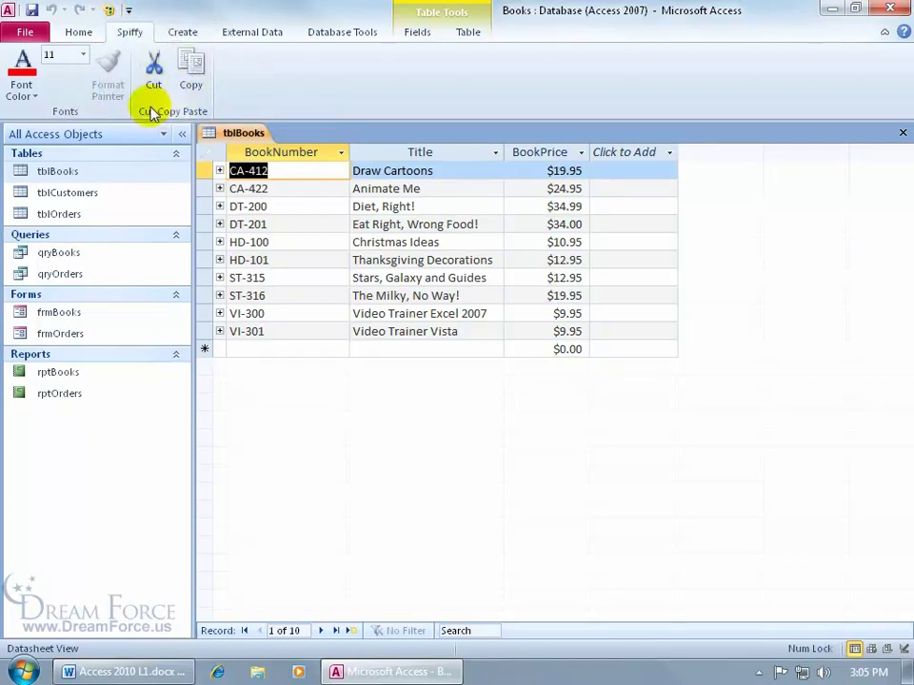
{"action": "right_click", "coordinate": [147, 110]}
{"action": "left_click", "coordinate": [176, 118]}
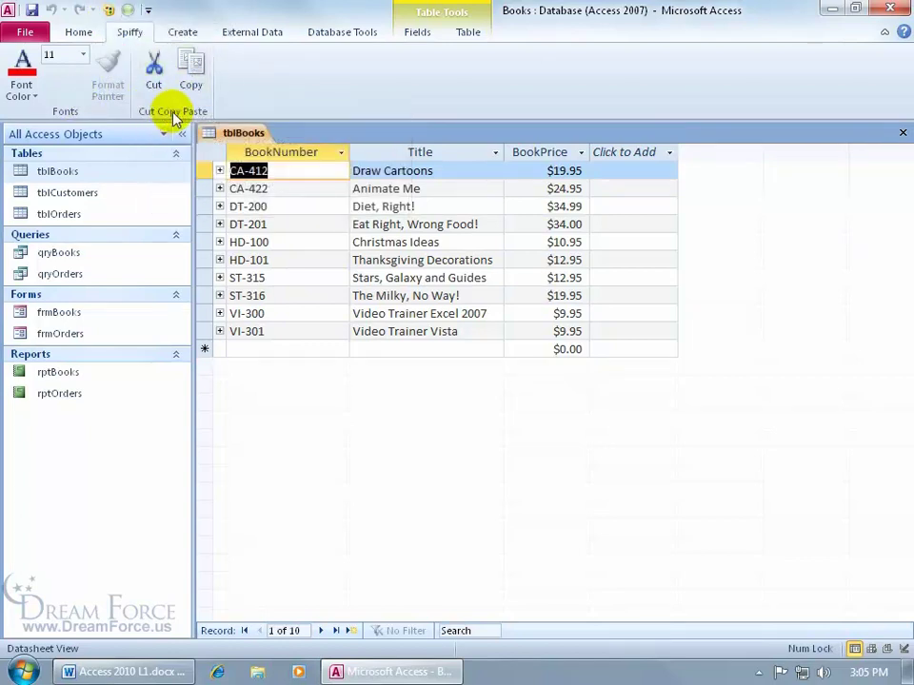
Step: In Customize the Ribbon, remove Font Color from the Spiffy tab's Fonts (Custom) group
{"action": "right_click", "coordinate": [131, 37]}
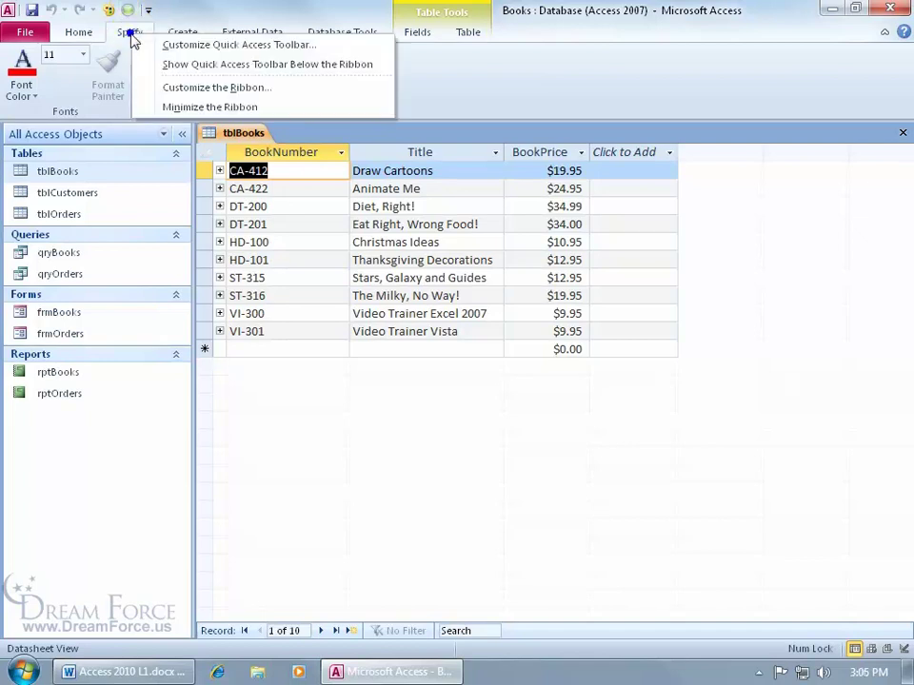
{"action": "left_click", "coordinate": [185, 86]}
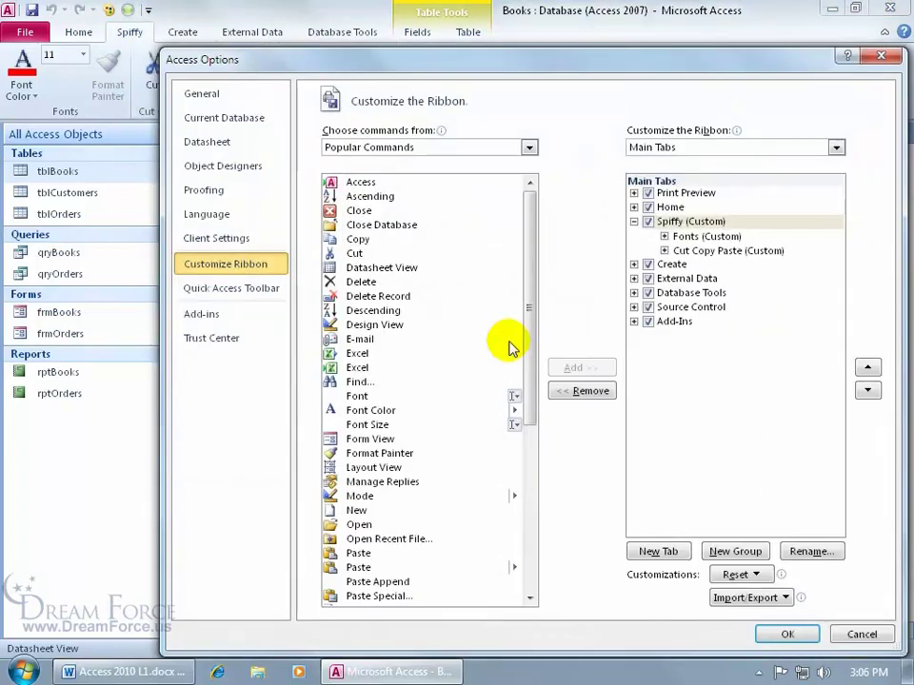
{"action": "left_click", "coordinate": [664, 237]}
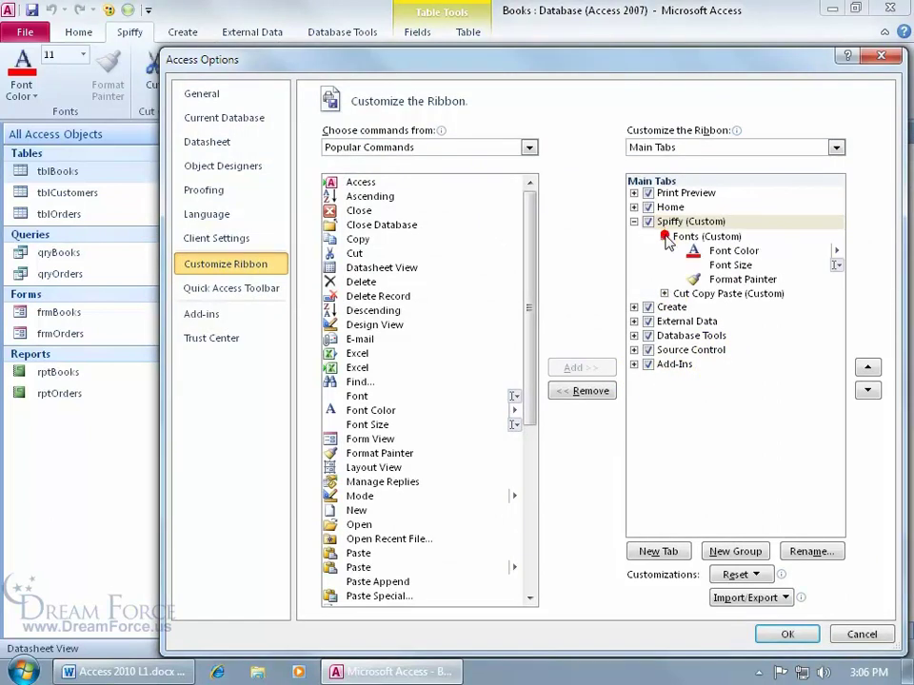
{"action": "left_click", "coordinate": [712, 252]}
{"action": "left_click", "coordinate": [591, 392]}
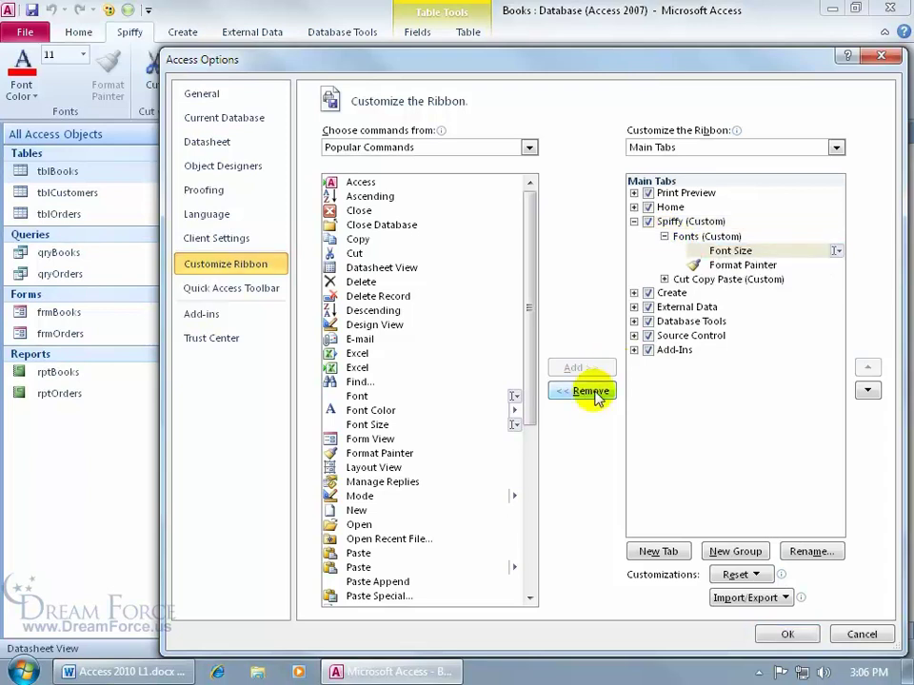
Step: Expand Home > Views in the Main Tabs list and select the Mode command
{"action": "left_click", "coordinate": [634, 207]}
{"action": "left_click", "coordinate": [664, 221]}
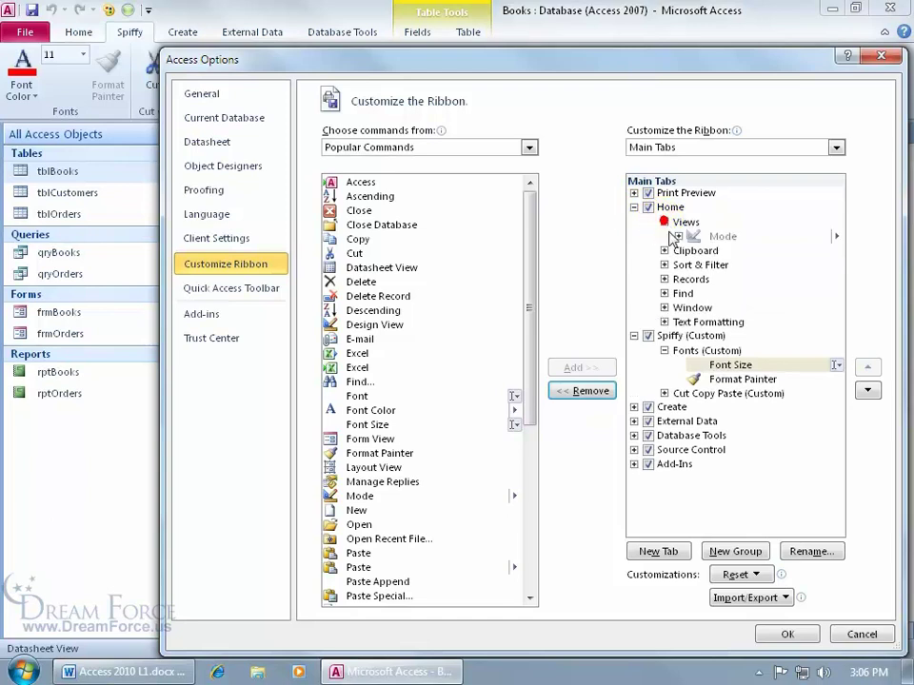
{"action": "left_click", "coordinate": [752, 236]}
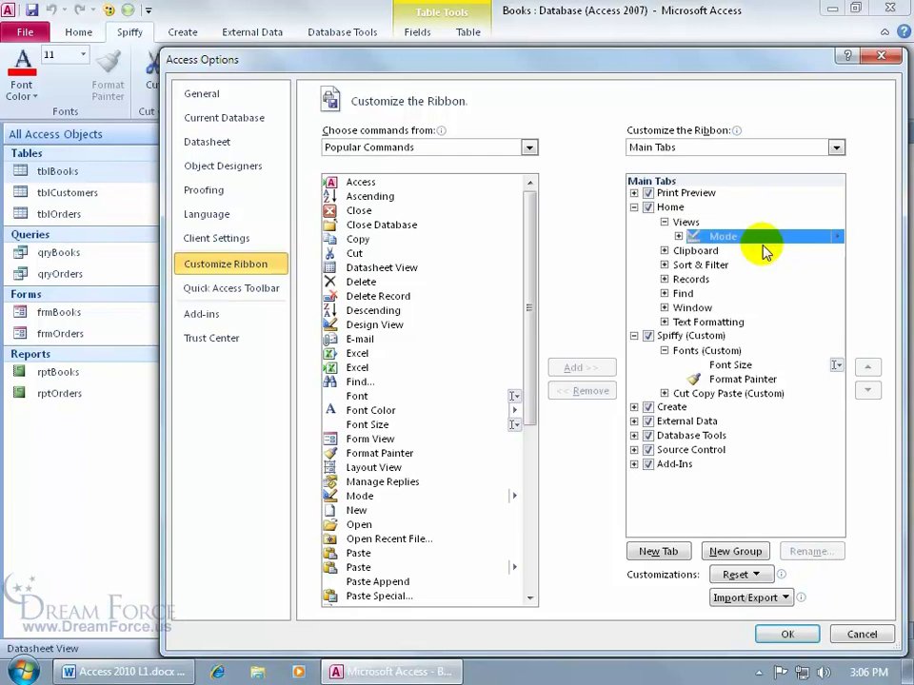
Step: Select the Spiffy (Custom) tab, re-check its visibility, and remove it from the Main Tabs list
{"action": "left_click", "coordinate": [650, 339]}
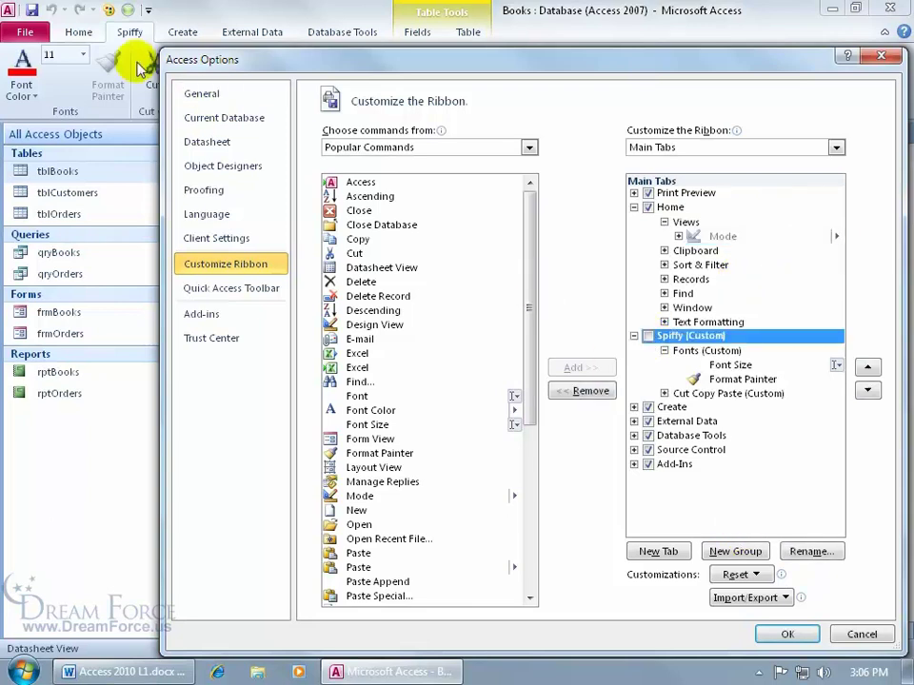
{"action": "left_click", "coordinate": [648, 336]}
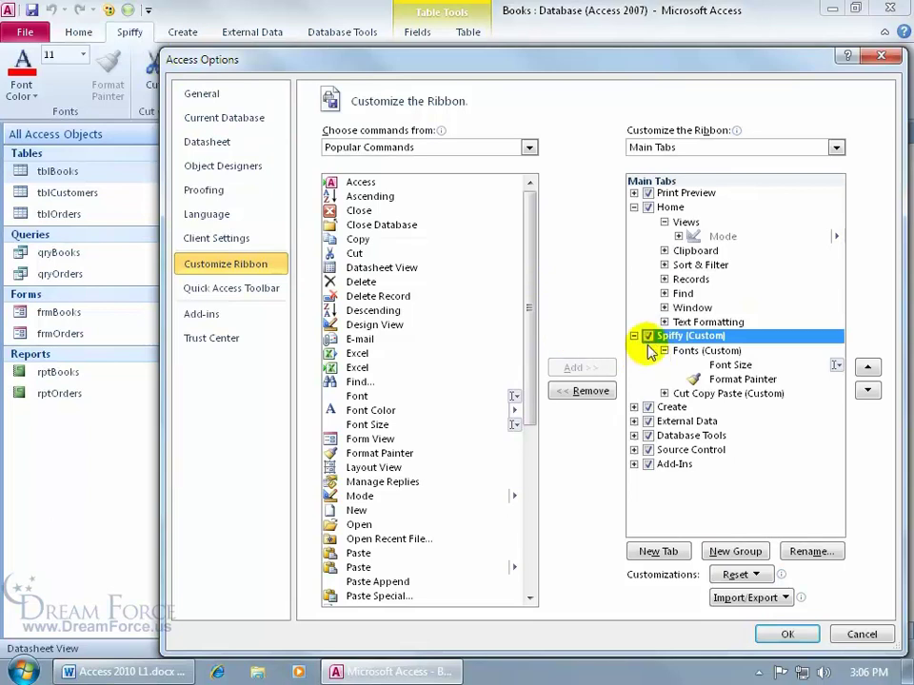
{"action": "left_click", "coordinate": [600, 391]}
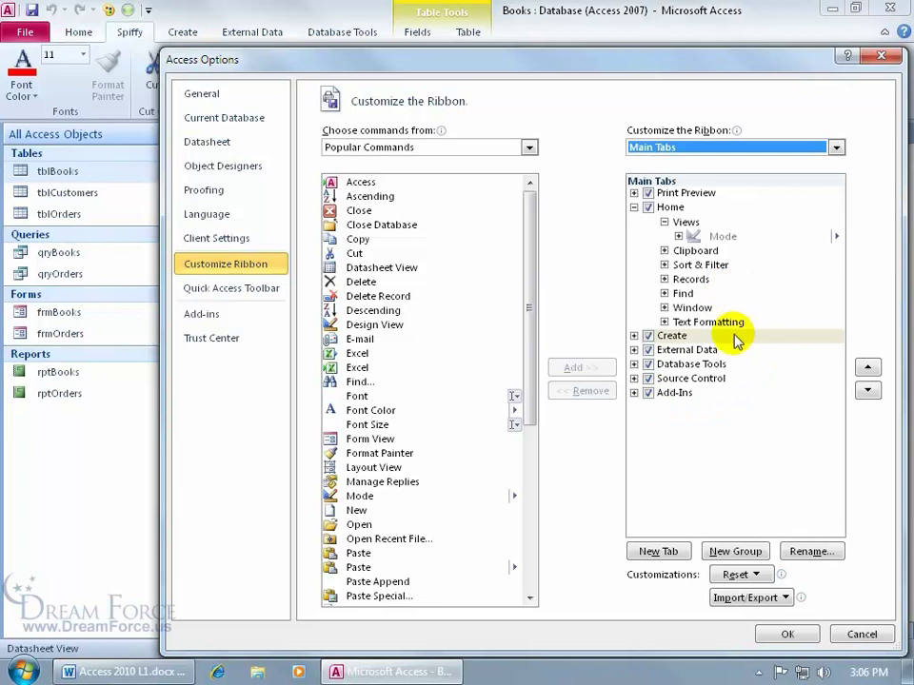
Step: Reset all ribbon and Quick Access Toolbar customizations, confirm with Yes, and close Access Options
{"action": "left_click", "coordinate": [747, 575]}
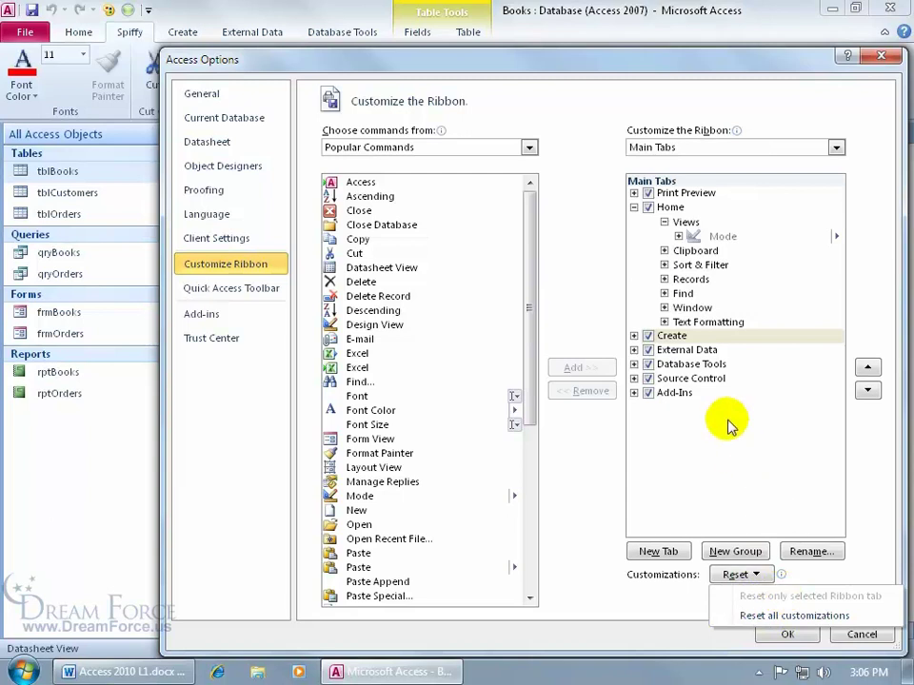
{"action": "left_click", "coordinate": [634, 336]}
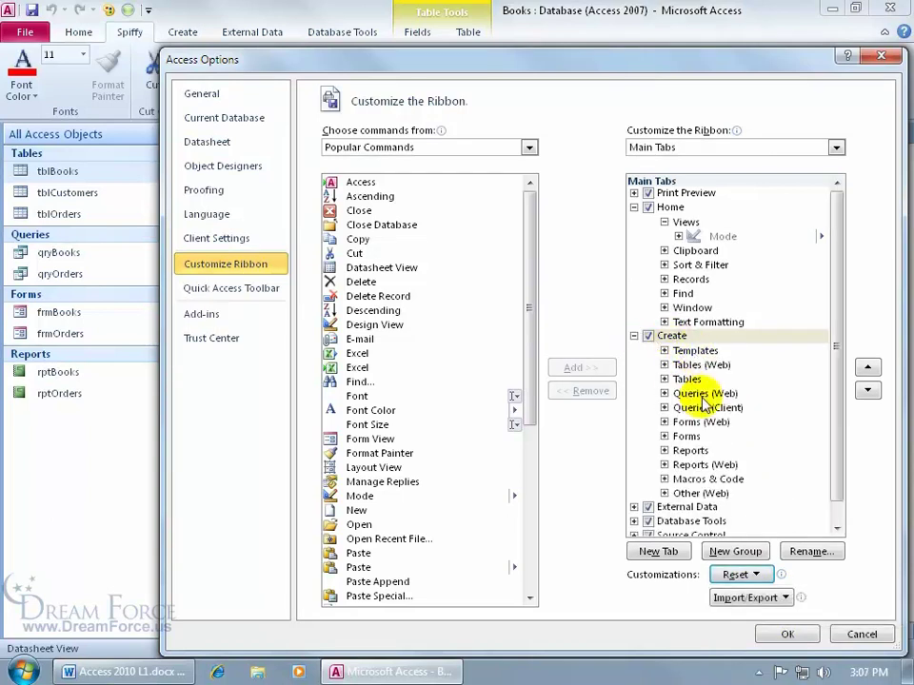
{"action": "left_click", "coordinate": [668, 336]}
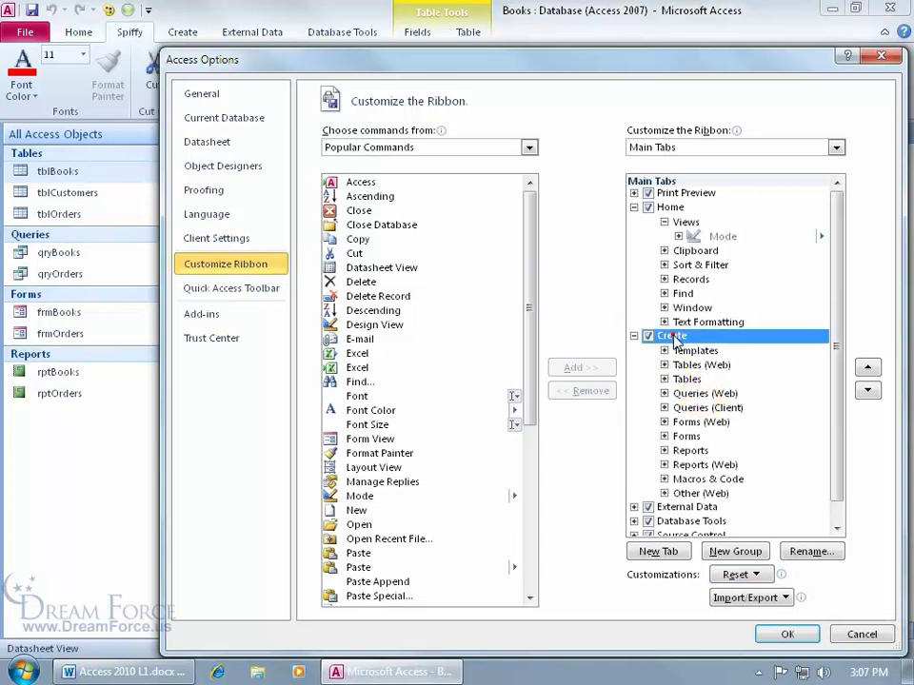
{"action": "left_click", "coordinate": [755, 575]}
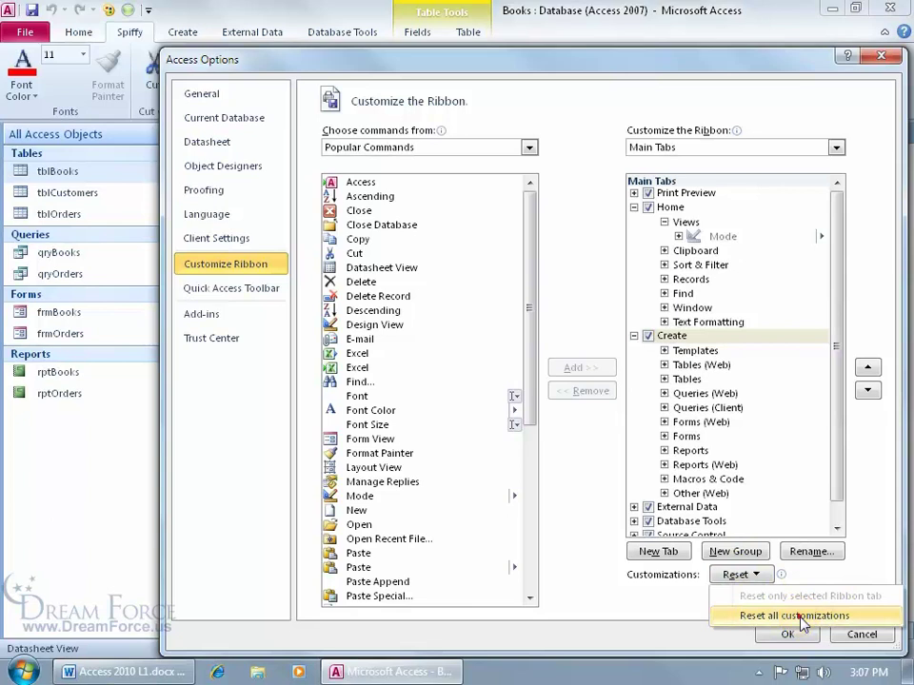
{"action": "left_click", "coordinate": [861, 613]}
{"action": "left_click", "coordinate": [434, 388]}
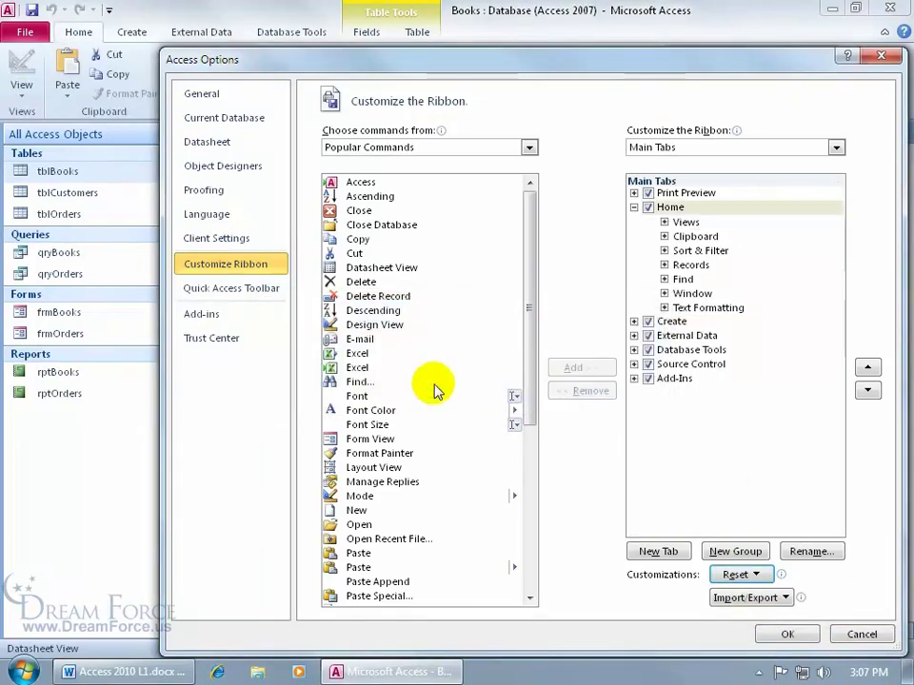
{"action": "left_click", "coordinate": [775, 634]}
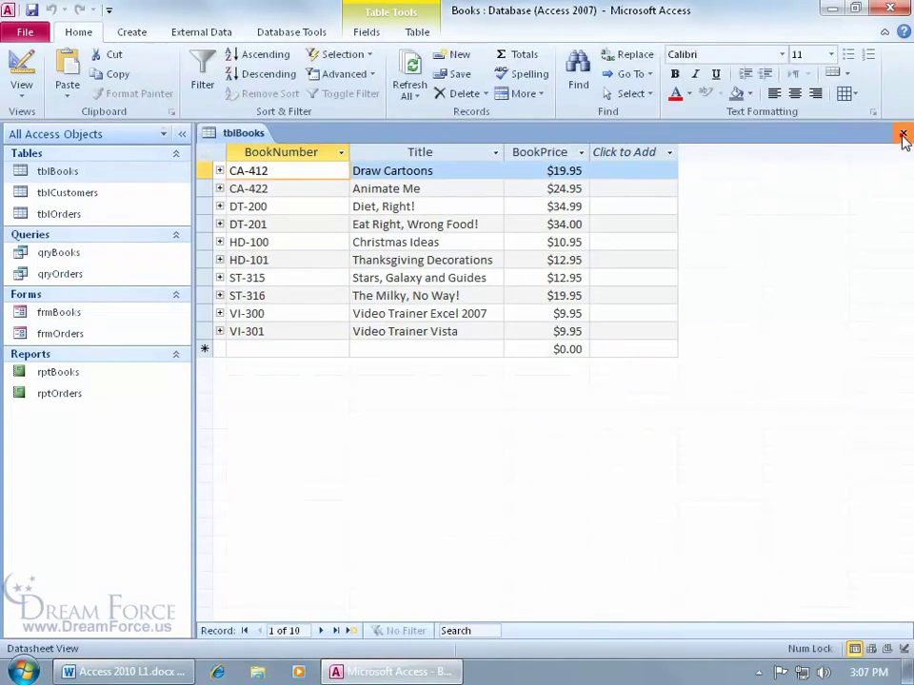
Step: Close the tblBooks datasheet, then collapse and re-expand the ribbon via the Home tab
{"action": "left_click", "coordinate": [902, 134]}
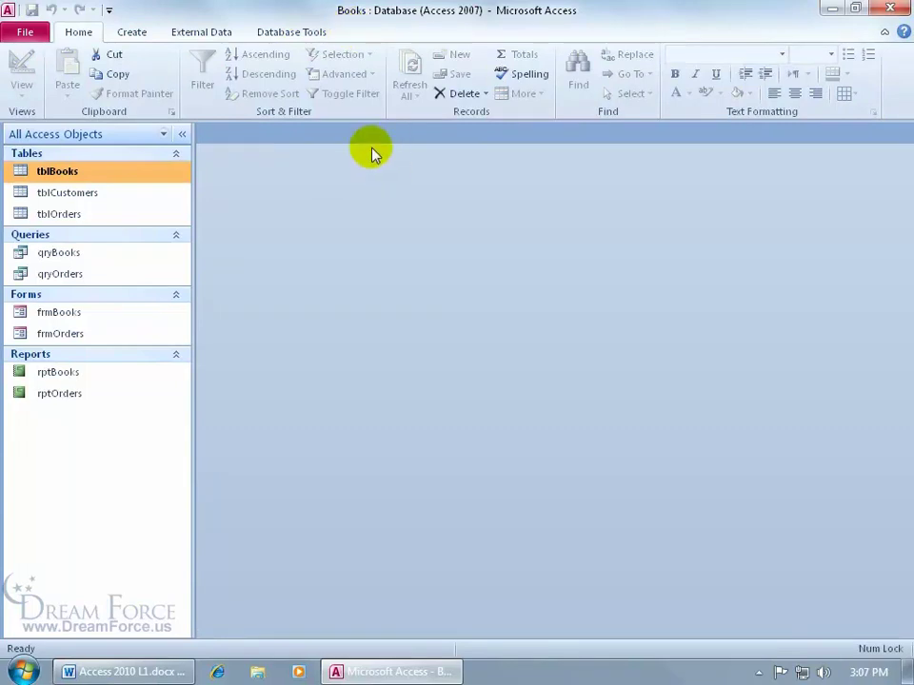
{"action": "double_click", "coordinate": [86, 34]}
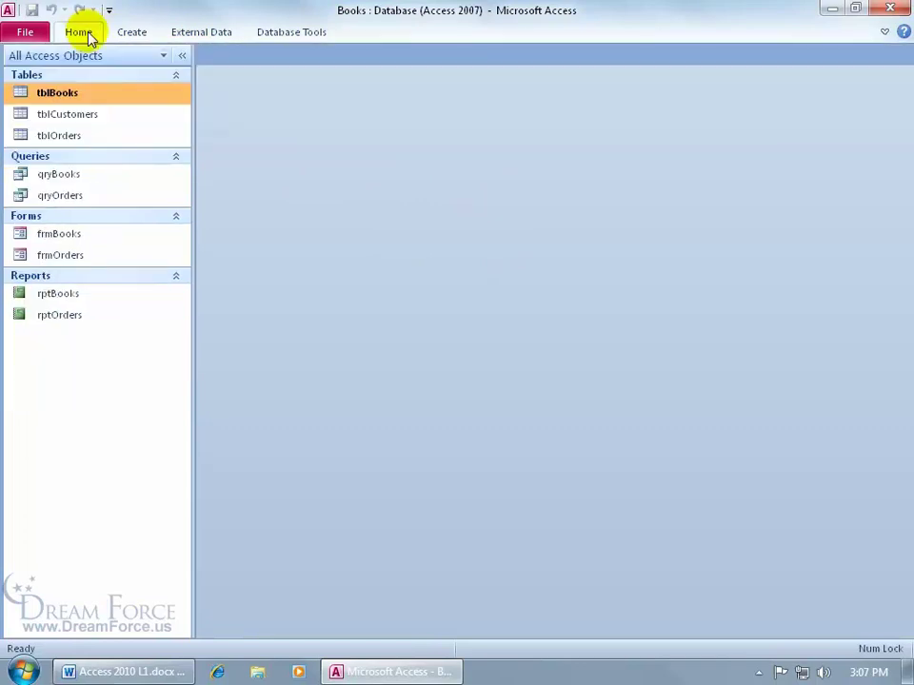
{"action": "double_click", "coordinate": [80, 33]}
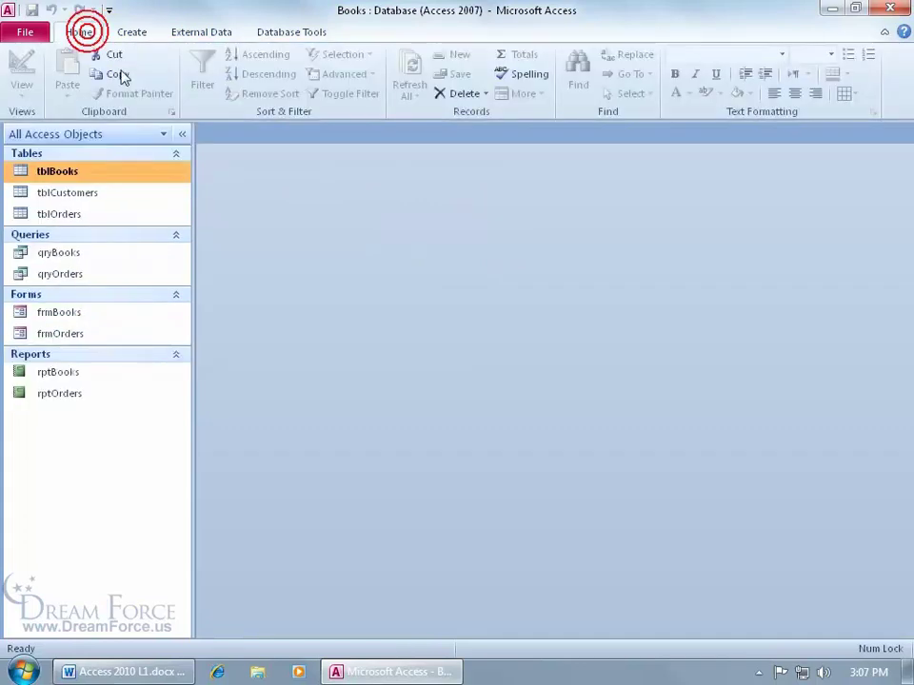
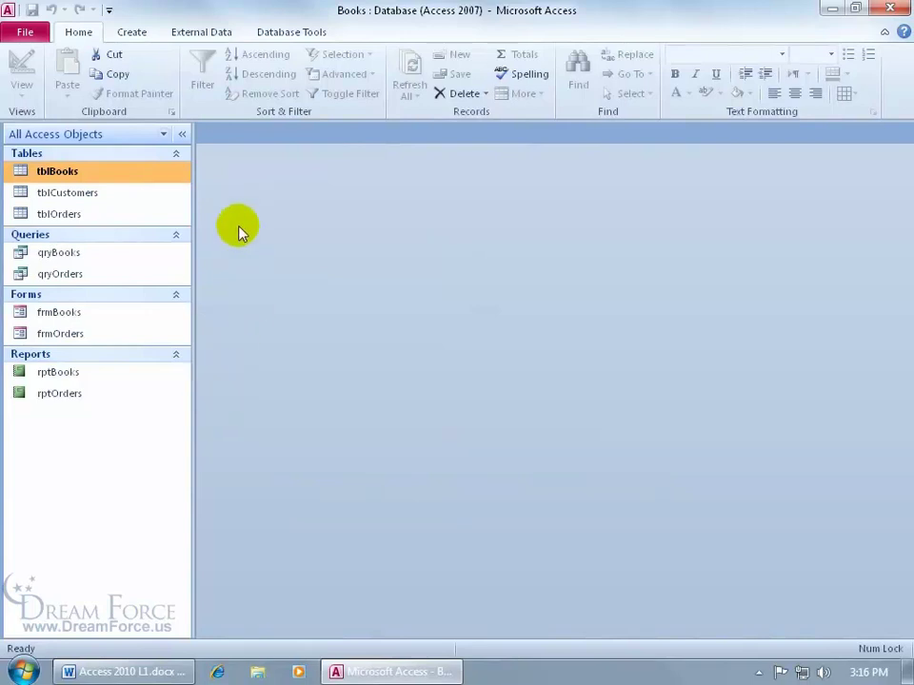
Step: Open tblBooks in Datasheet View to list its 10 book records
{"action": "double_click", "coordinate": [82, 171]}
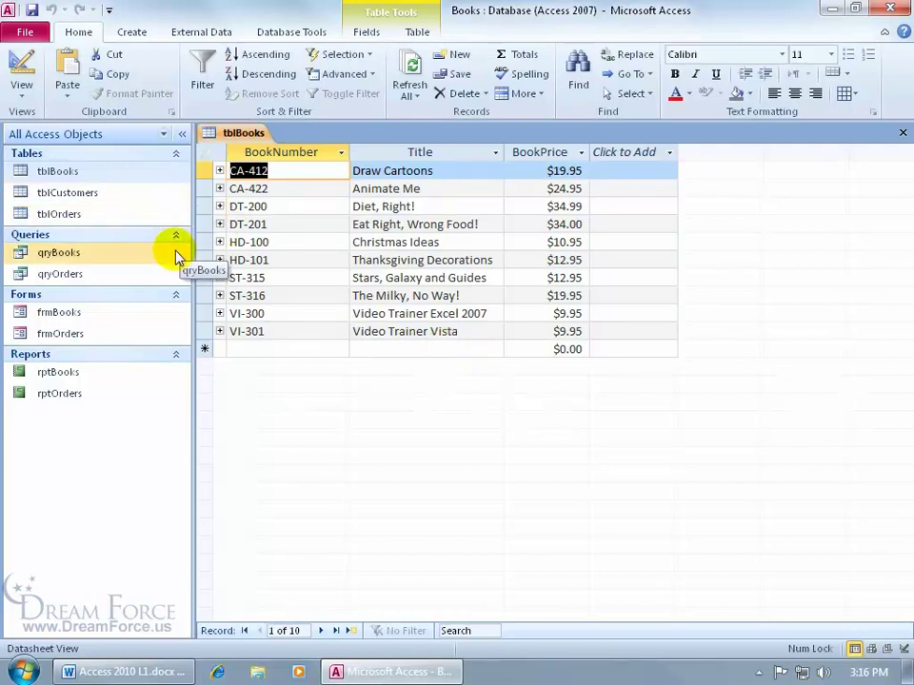
Step: Set the default datasheet font to size 16, Bold, underlined and italic, then return to the Info page
{"action": "left_click", "coordinate": [25, 34]}
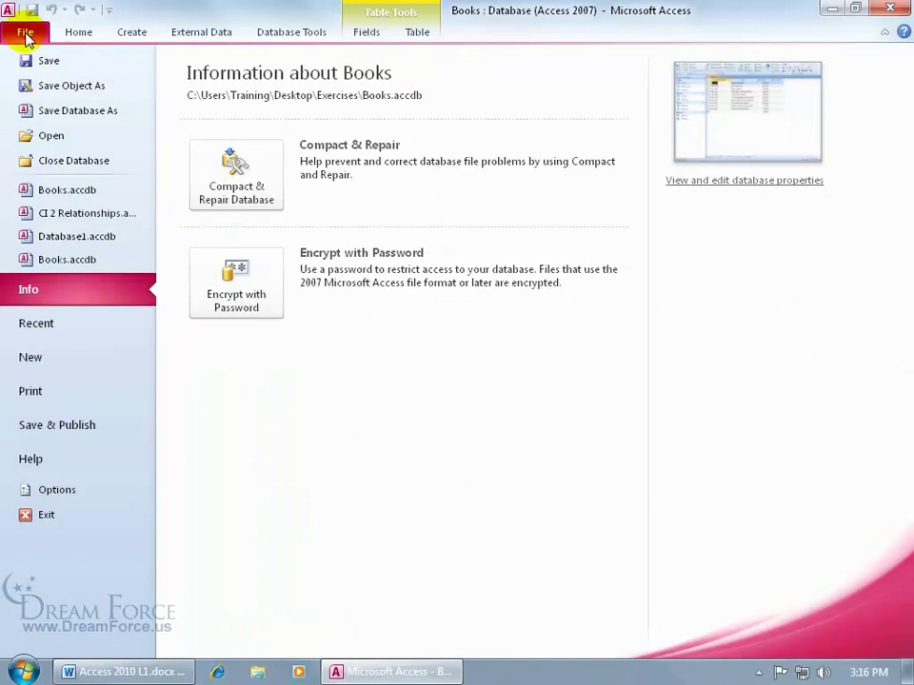
{"action": "left_click", "coordinate": [27, 489]}
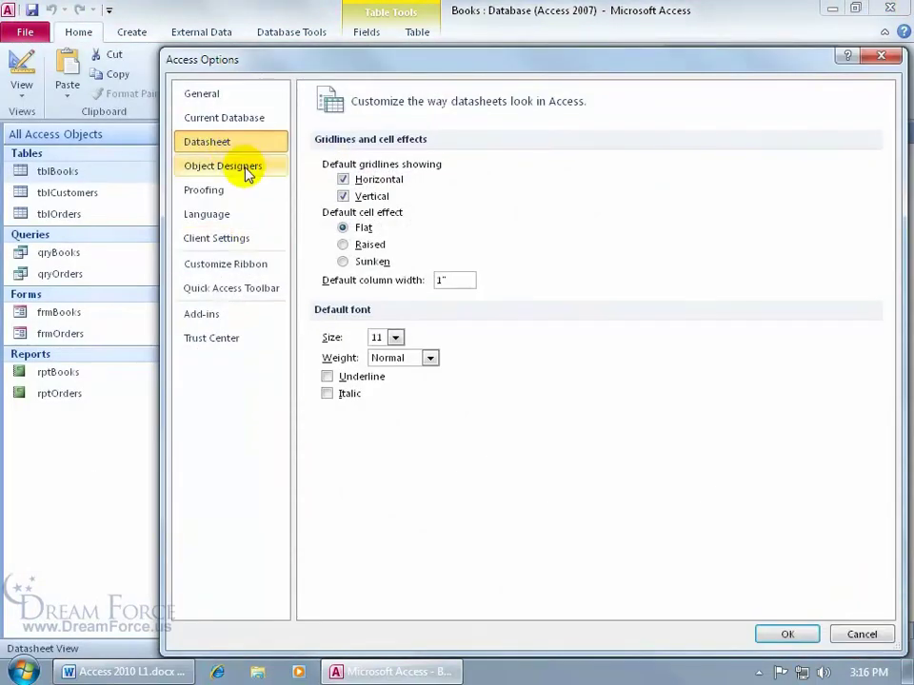
{"action": "left_click", "coordinate": [396, 341]}
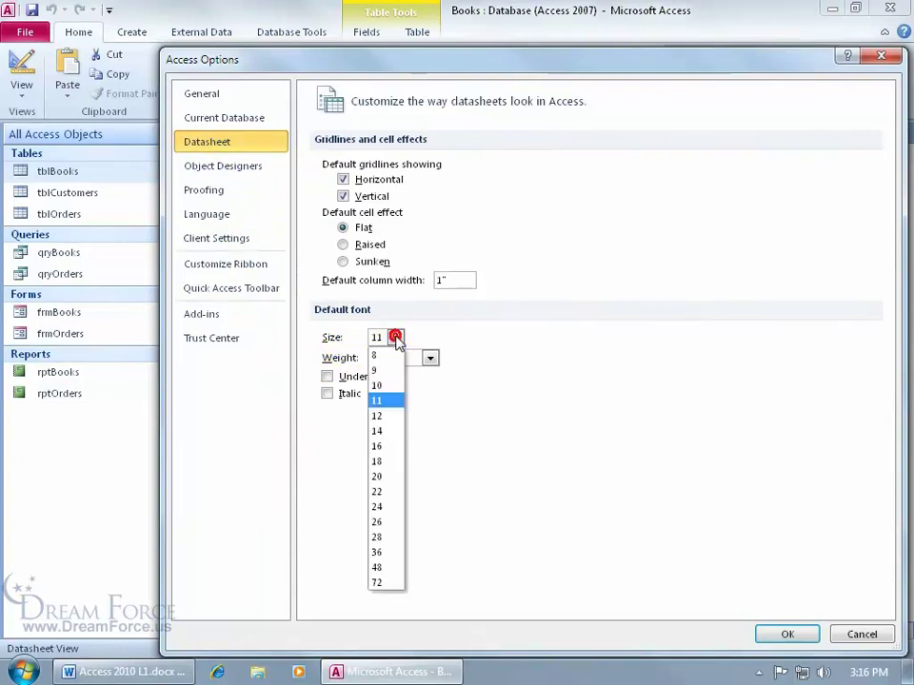
{"action": "left_click", "coordinate": [391, 441]}
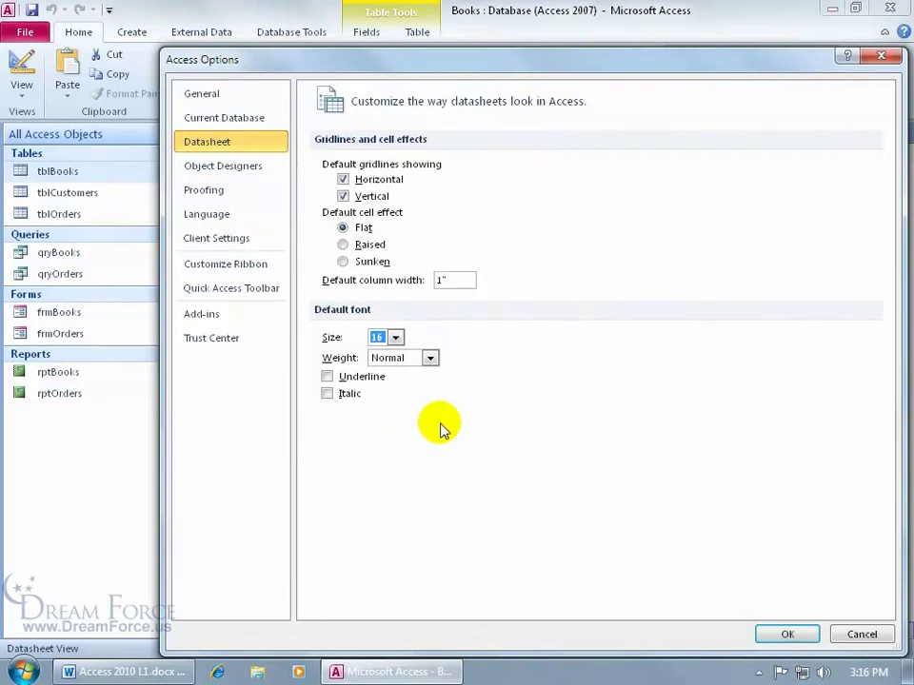
{"action": "left_click", "coordinate": [430, 358]}
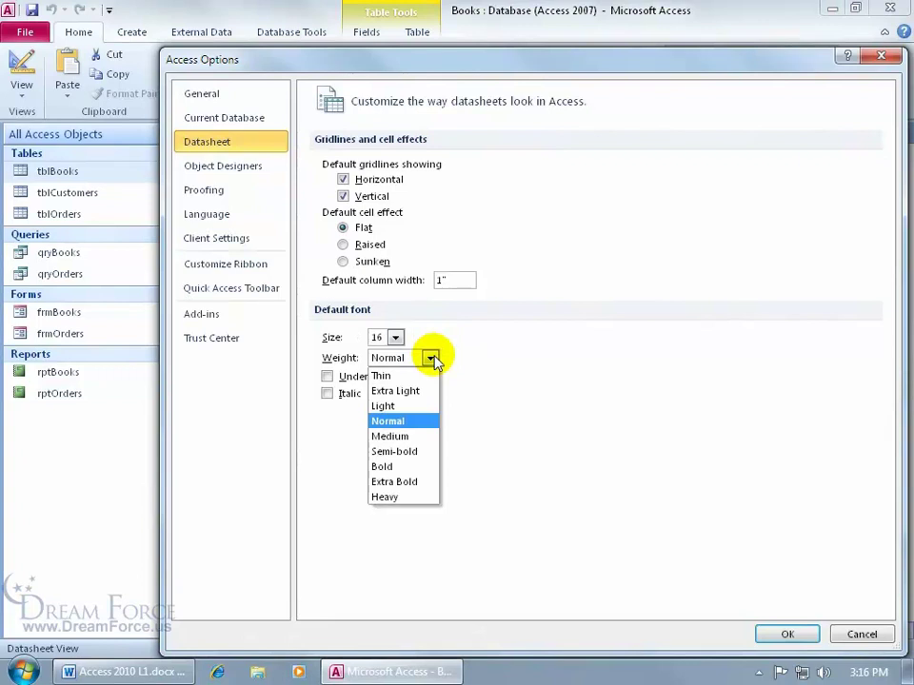
{"action": "left_click", "coordinate": [420, 467]}
{"action": "left_click", "coordinate": [327, 376]}
{"action": "left_click", "coordinate": [328, 394]}
{"action": "left_click", "coordinate": [784, 633]}
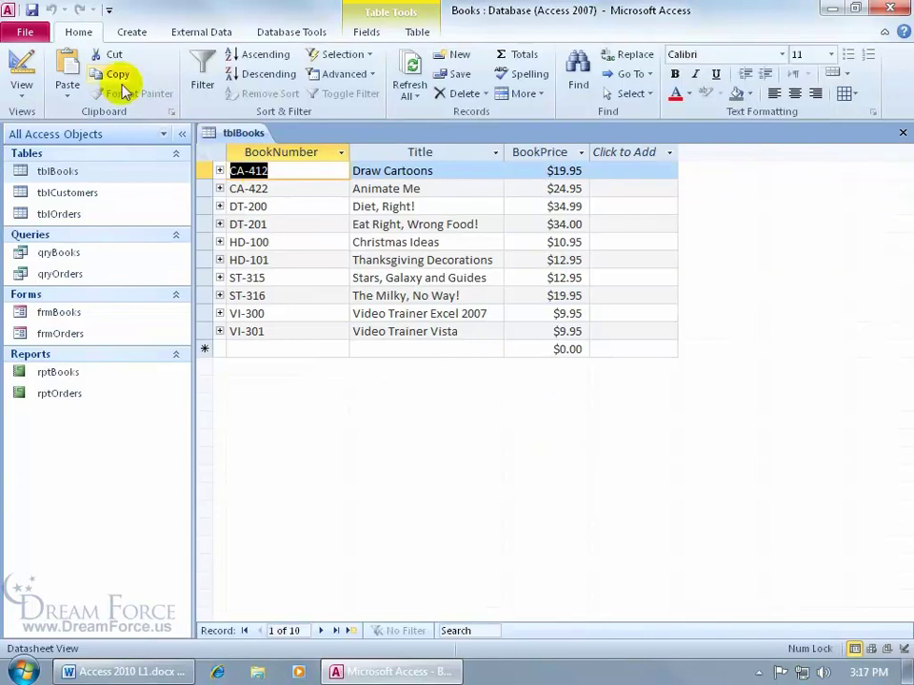
{"action": "left_click", "coordinate": [24, 31]}
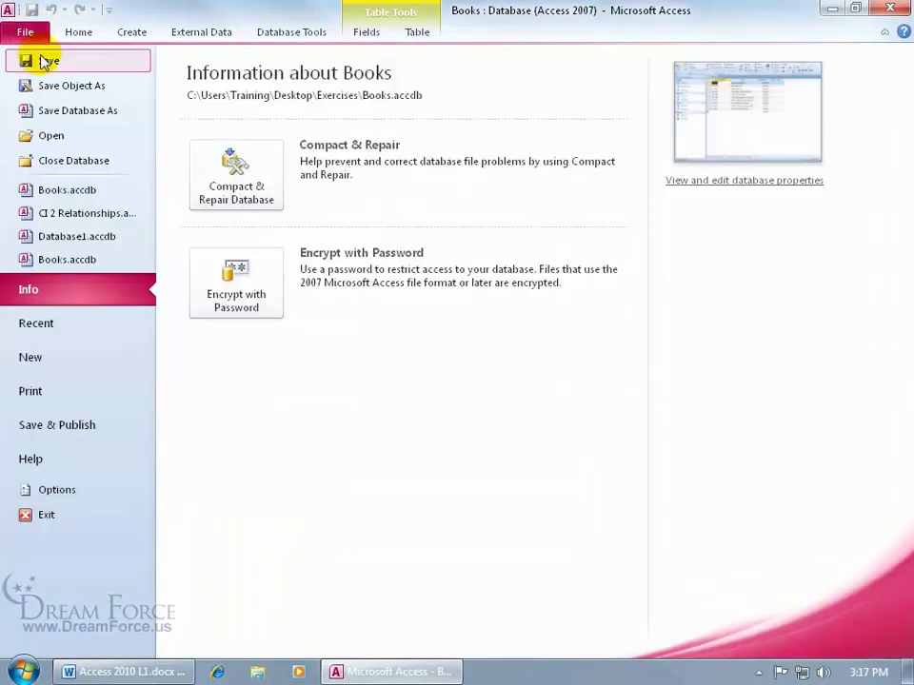
Step: Close and reopen Books.accdb, then open tblBooks to see the 16-point bold italic underlined text
{"action": "left_click", "coordinate": [45, 158]}
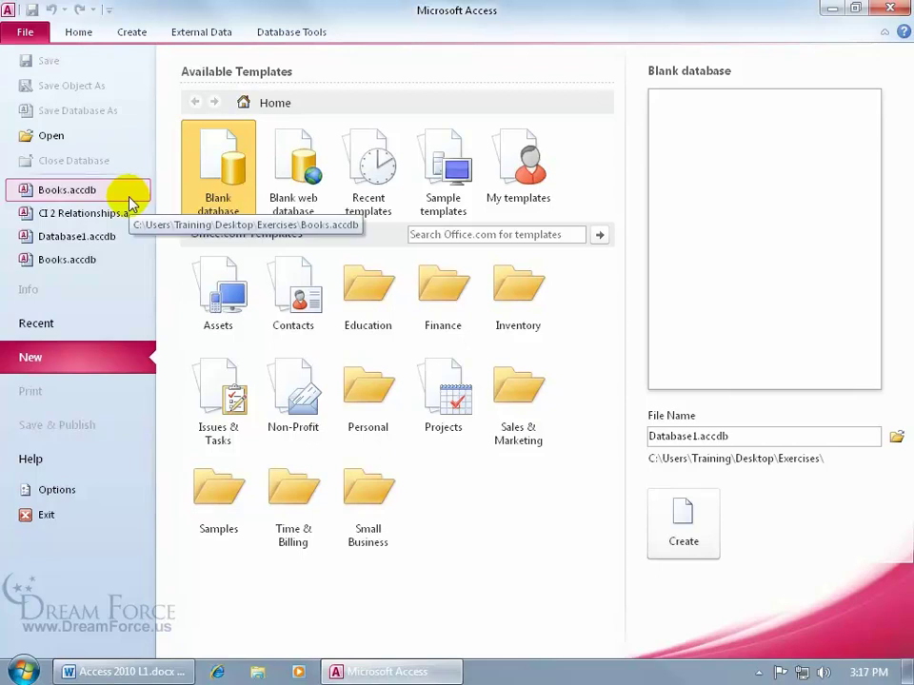
{"action": "left_click", "coordinate": [64, 195]}
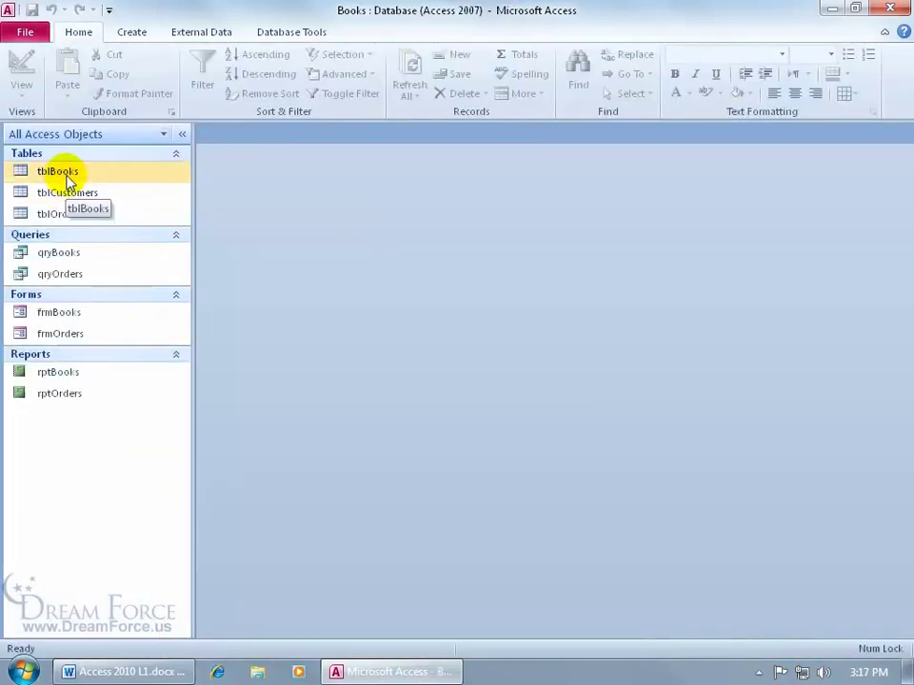
{"action": "double_click", "coordinate": [66, 177]}
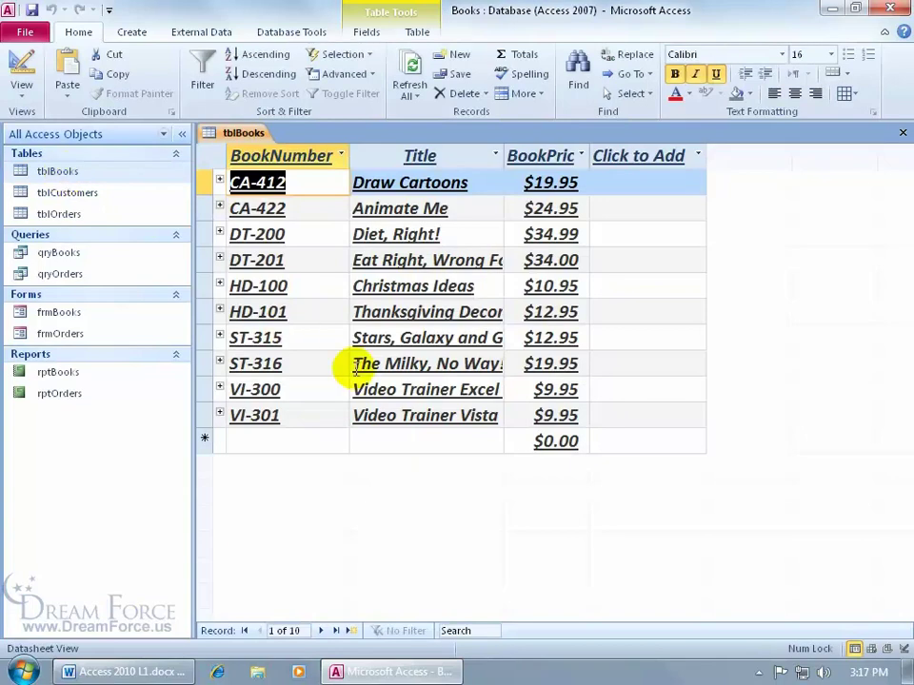
{"action": "left_click", "coordinate": [38, 34]}
Step: Restore the default datasheet font to size 11, Normal weight, with no underline or italic
{"action": "left_click", "coordinate": [69, 489]}
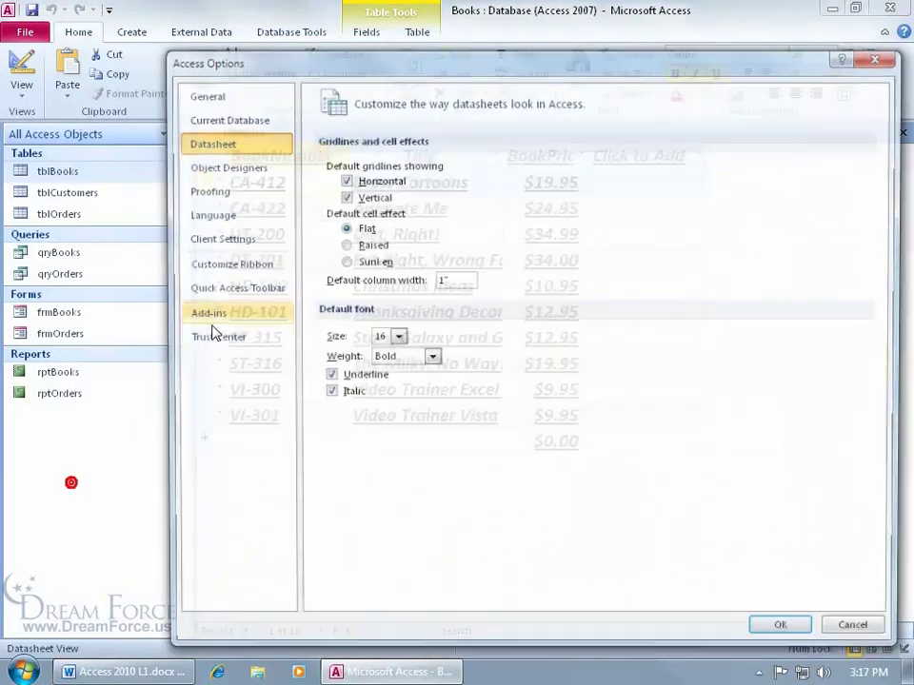
{"action": "left_click", "coordinate": [395, 338]}
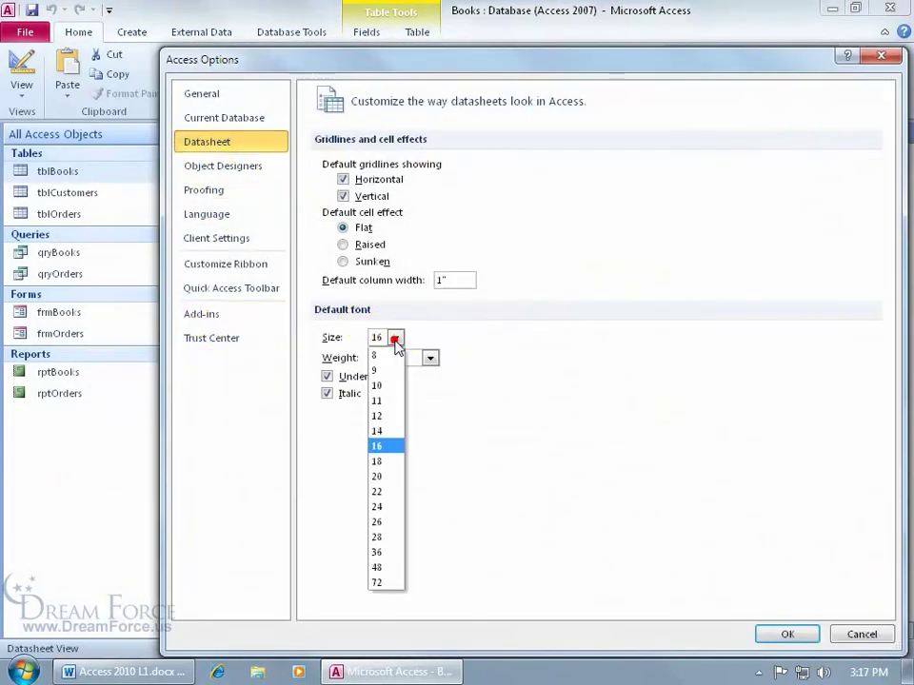
{"action": "left_click", "coordinate": [398, 401]}
{"action": "left_click", "coordinate": [430, 357]}
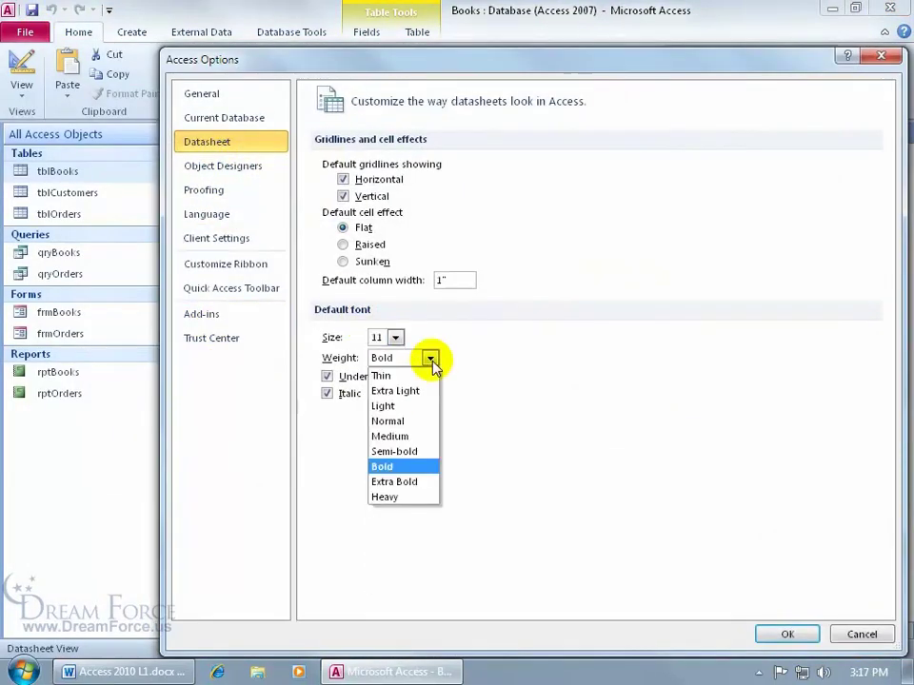
{"action": "left_click", "coordinate": [417, 421]}
{"action": "left_click", "coordinate": [327, 376]}
{"action": "left_click", "coordinate": [326, 393]}
{"action": "left_click", "coordinate": [787, 635]}
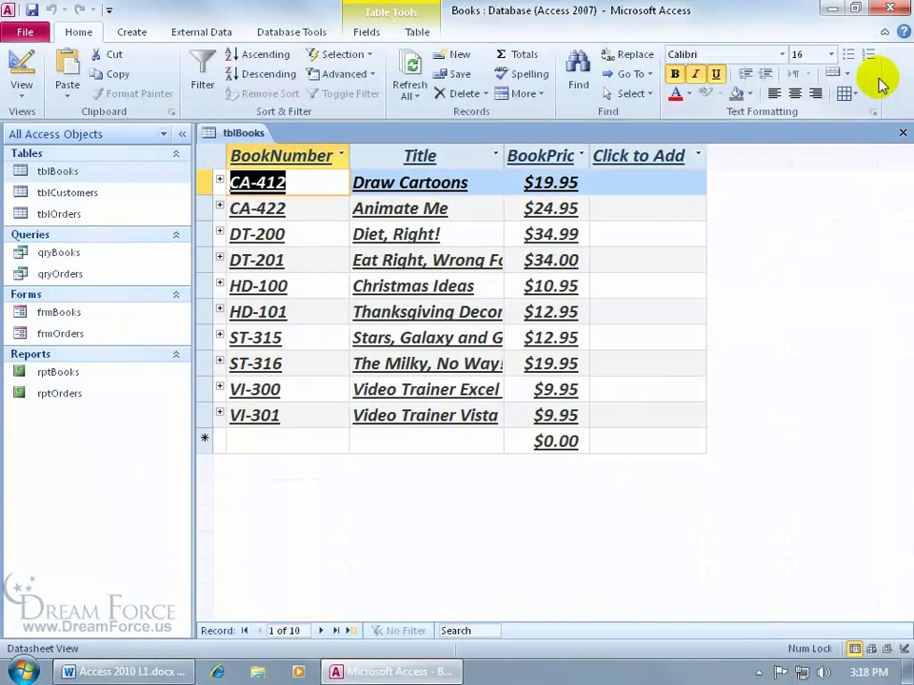
Step: Close the Books database, reopen Books.accdb from the Open window, and open tblBooks
{"action": "left_click", "coordinate": [38, 34]}
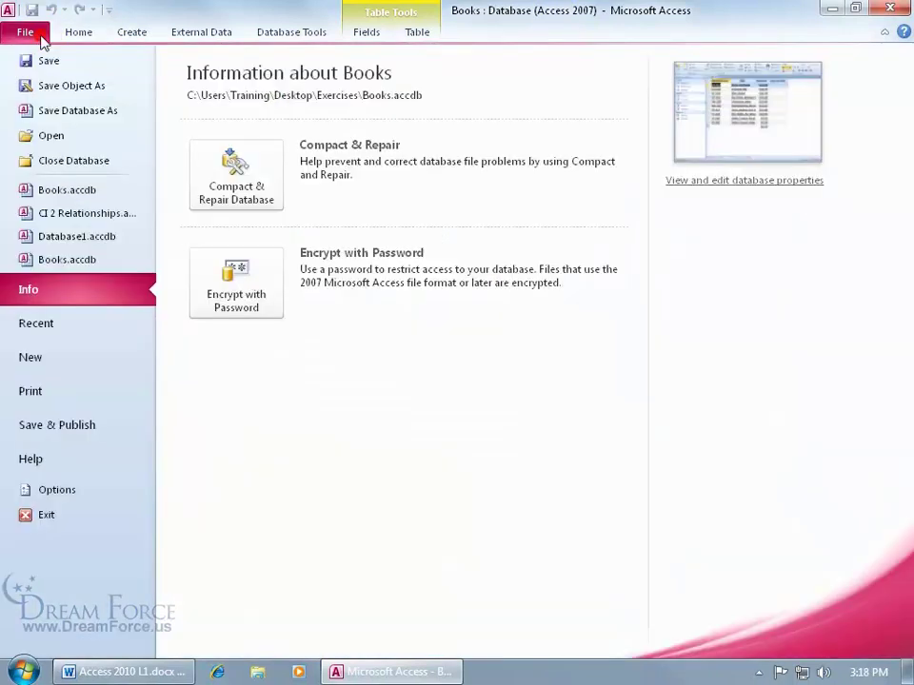
{"action": "left_click", "coordinate": [59, 160]}
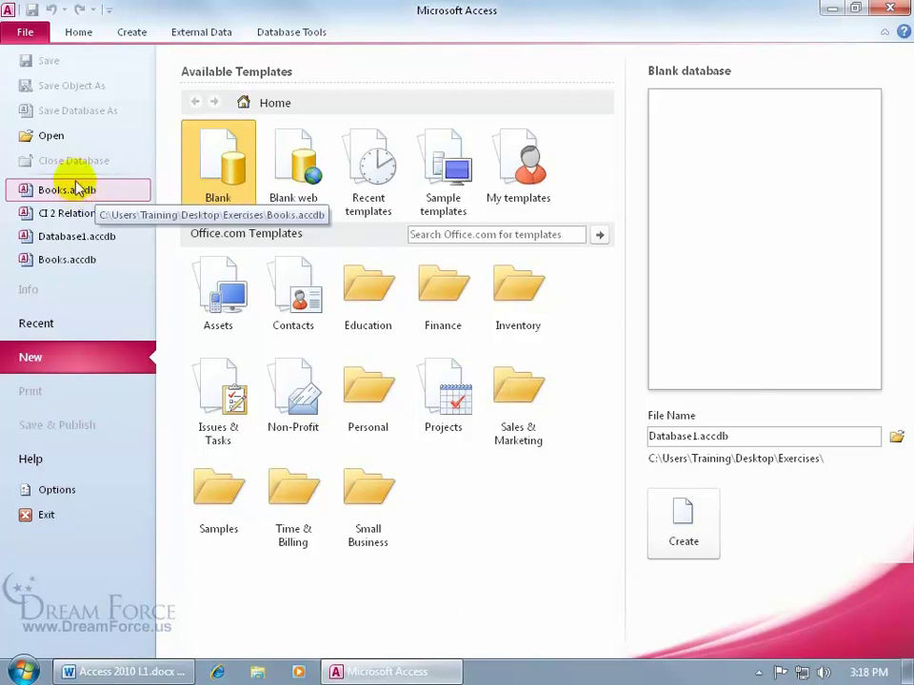
{"action": "left_click", "coordinate": [50, 135]}
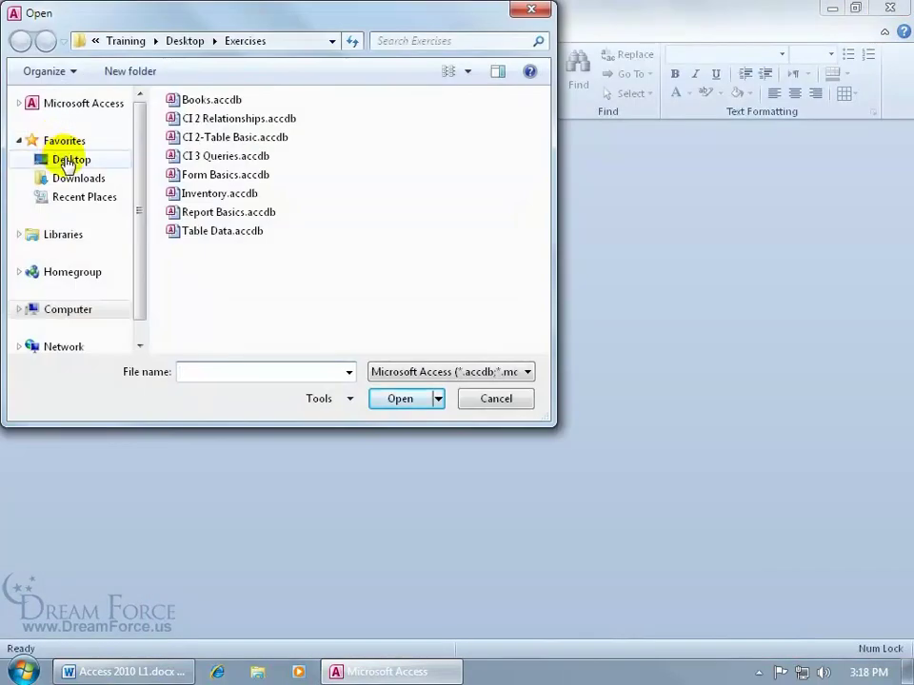
{"action": "double_click", "coordinate": [207, 99]}
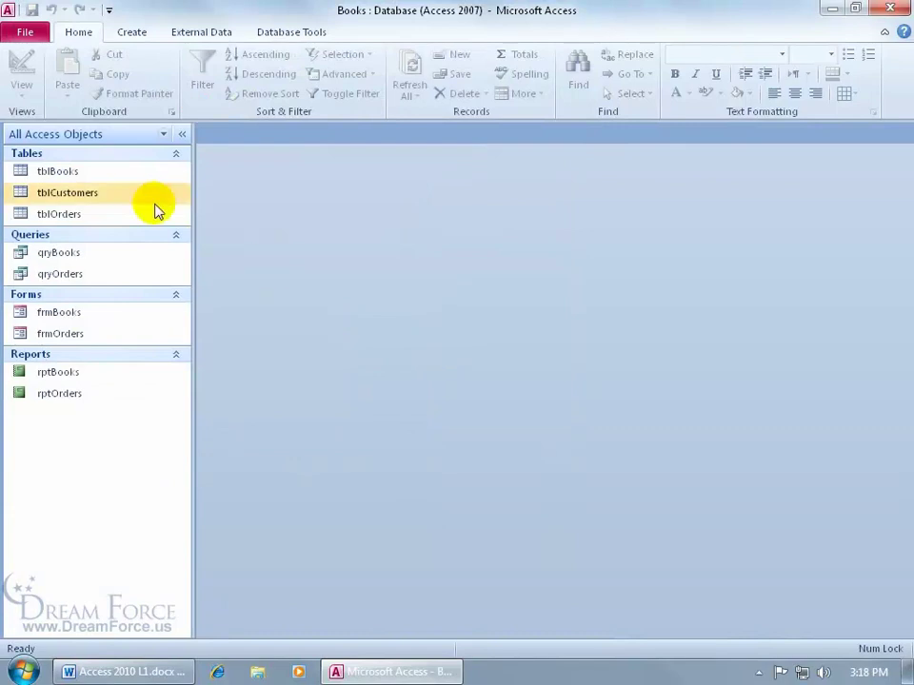
{"action": "double_click", "coordinate": [91, 175]}
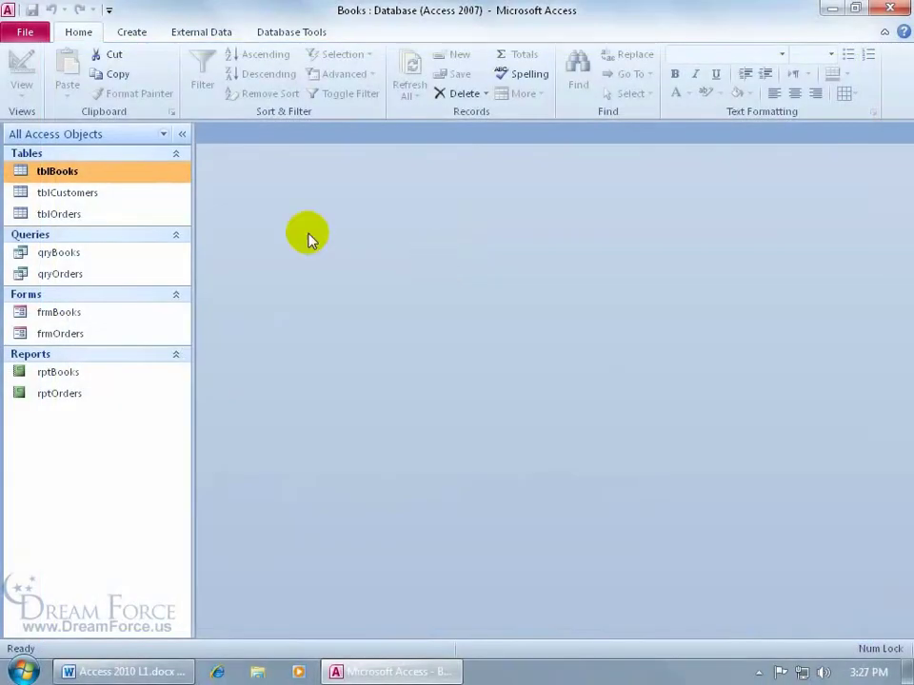
{"action": "double_click", "coordinate": [74, 173]}
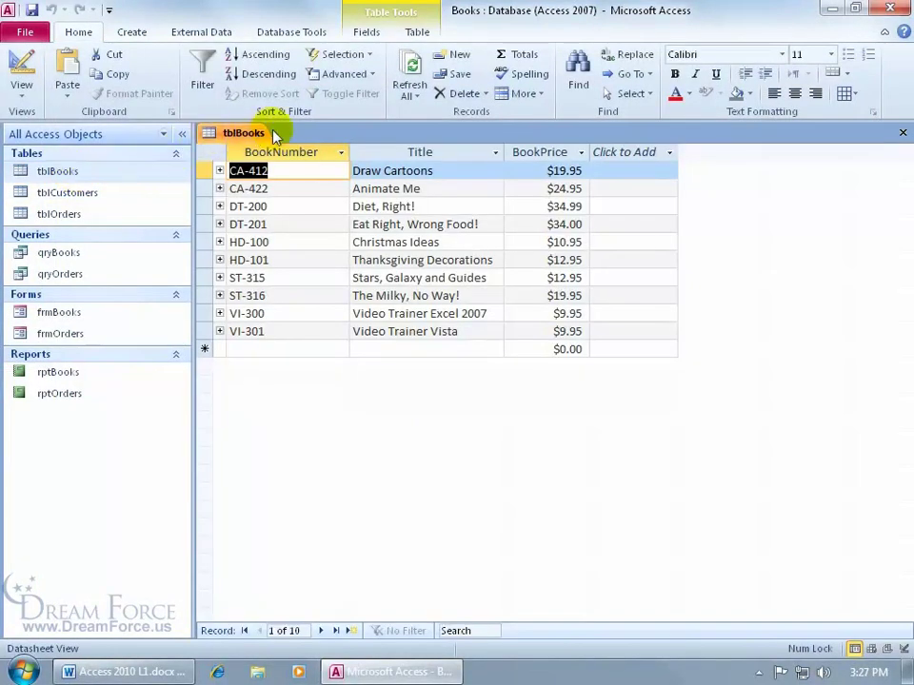
{"action": "double_click", "coordinate": [108, 198]}
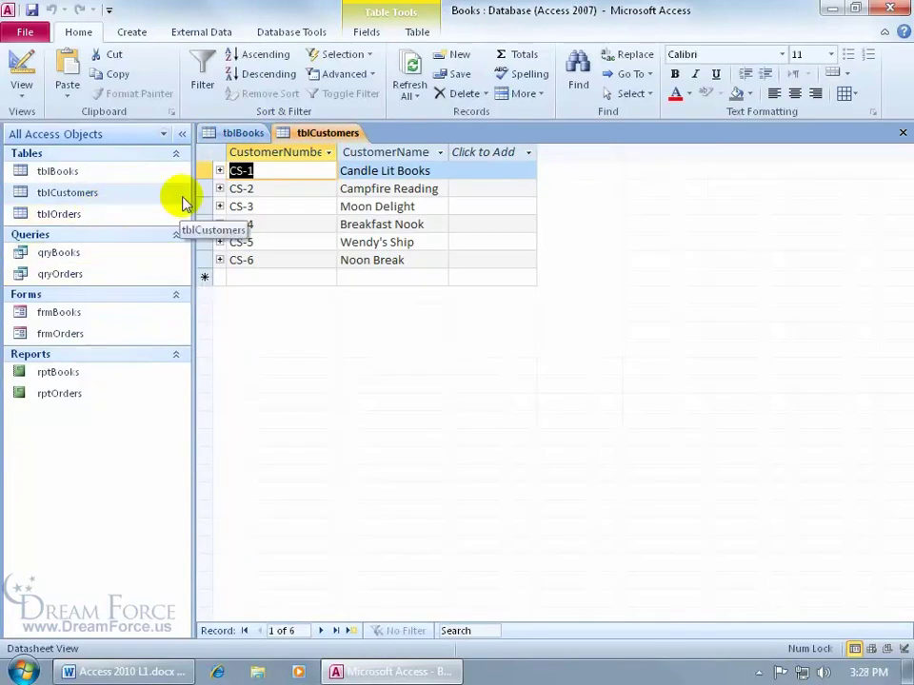
{"action": "left_click", "coordinate": [243, 135]}
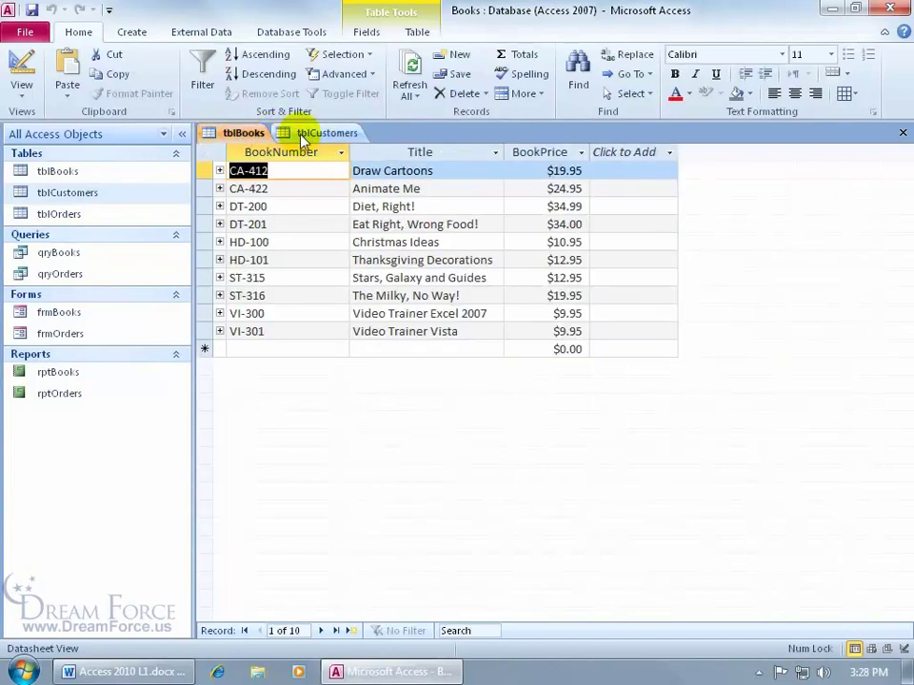
{"action": "left_click", "coordinate": [900, 135]}
{"action": "left_click", "coordinate": [900, 134]}
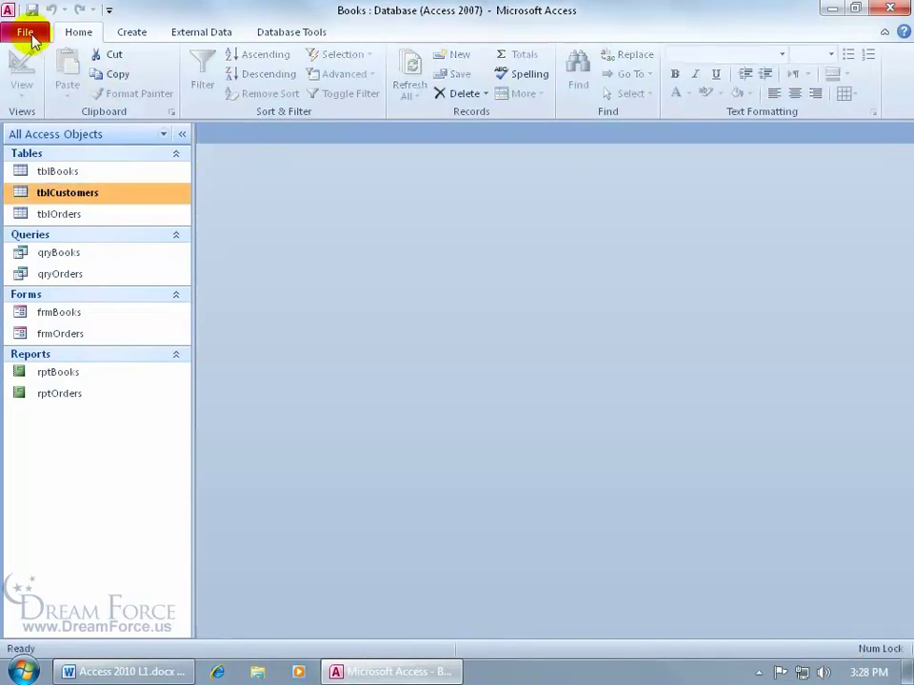
Step: Set the Current Database document window option to Overlapping Windows and acknowledge the reopen notice
{"action": "left_click", "coordinate": [27, 33]}
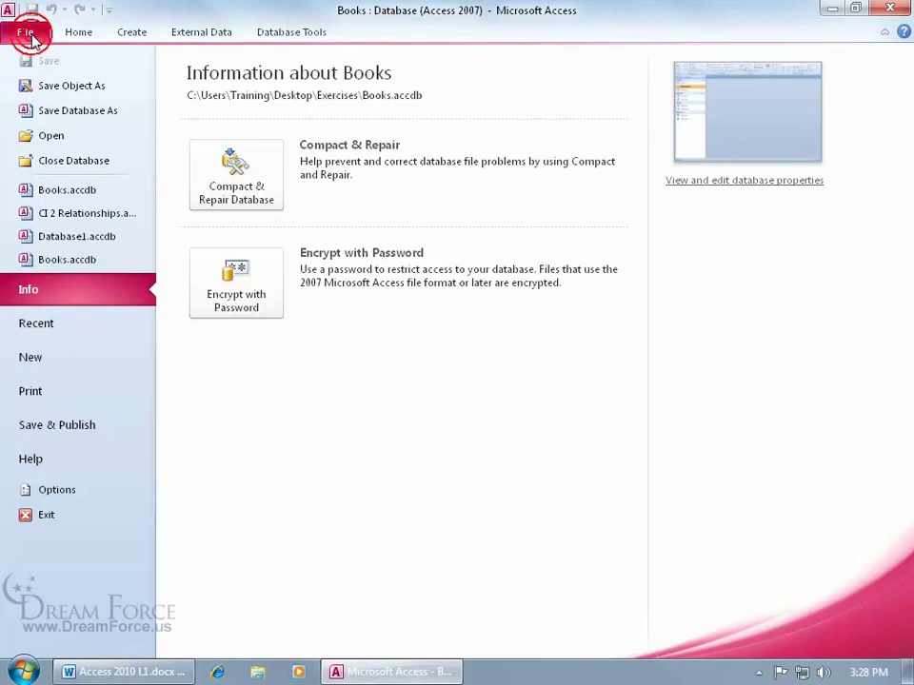
{"action": "left_click", "coordinate": [47, 489]}
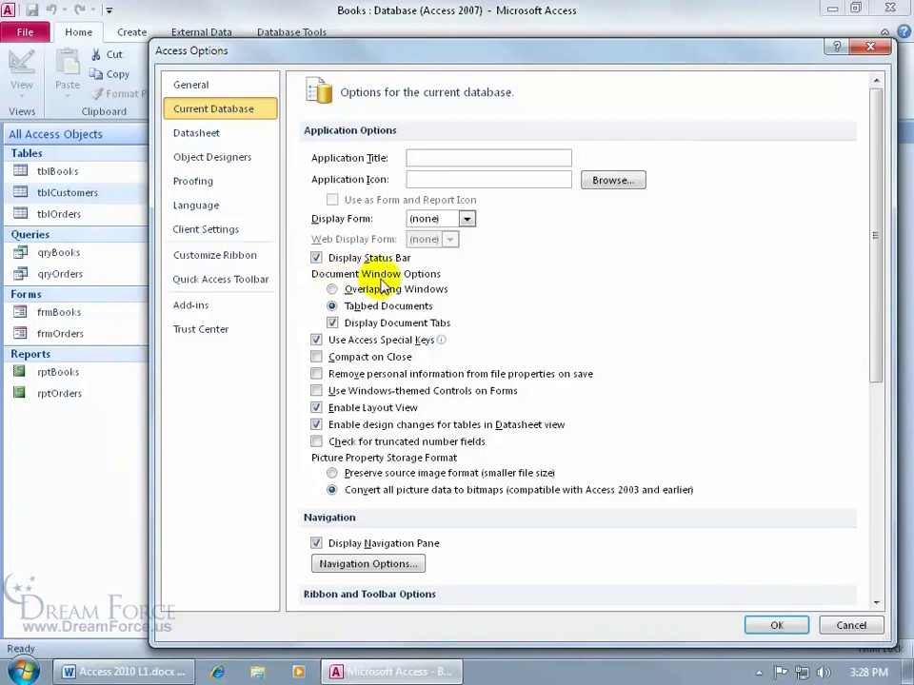
{"action": "left_click", "coordinate": [431, 293]}
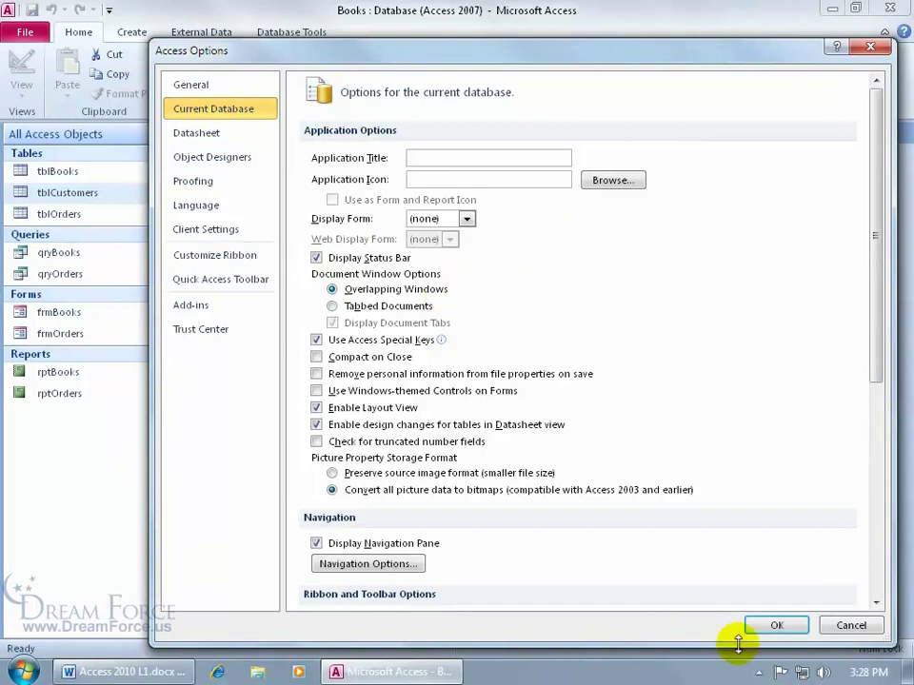
{"action": "left_click", "coordinate": [773, 627]}
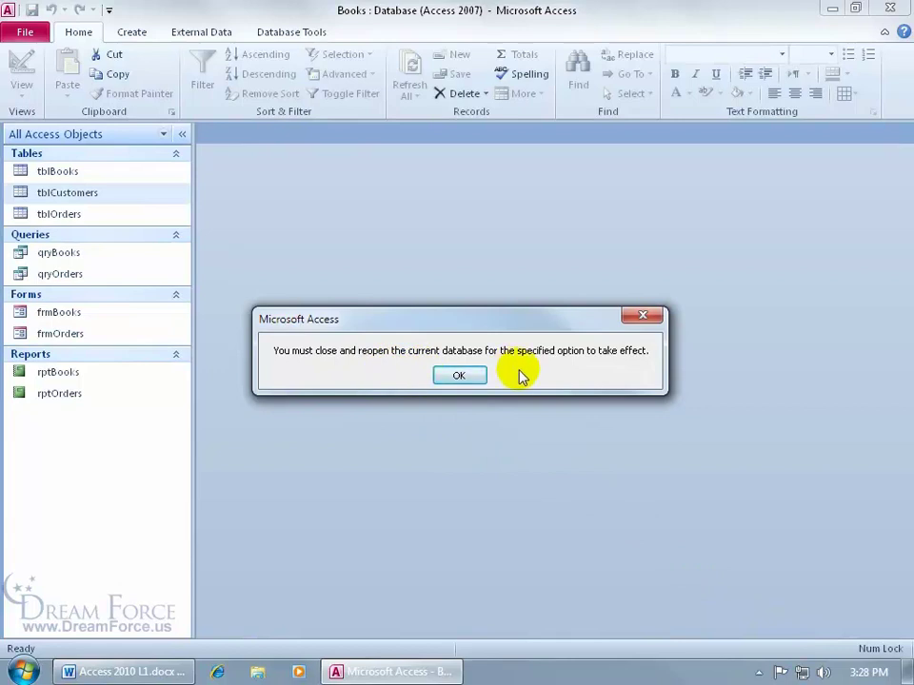
{"action": "left_click", "coordinate": [466, 375]}
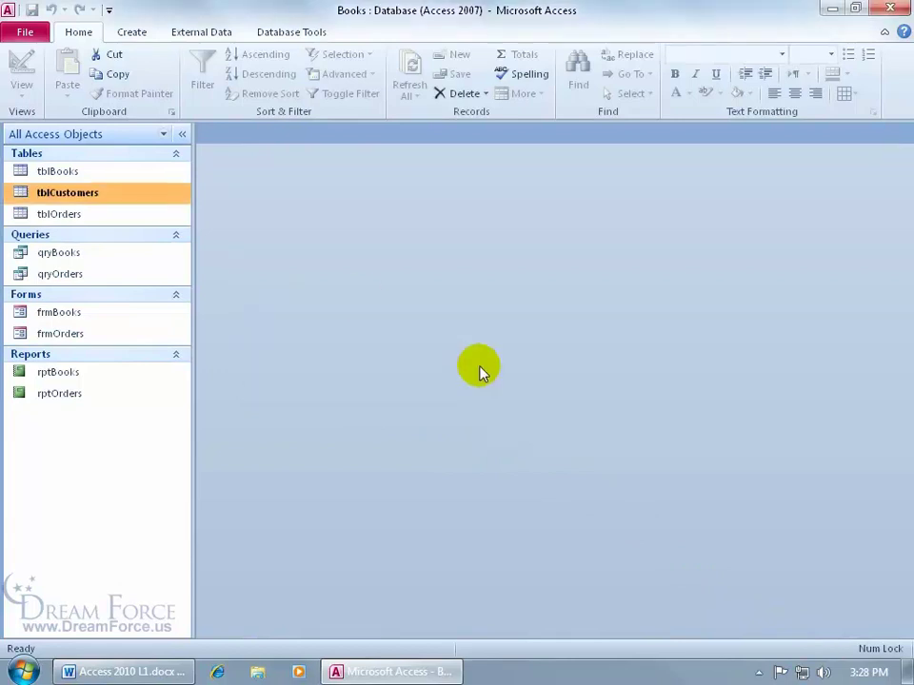
{"action": "left_click", "coordinate": [17, 37]}
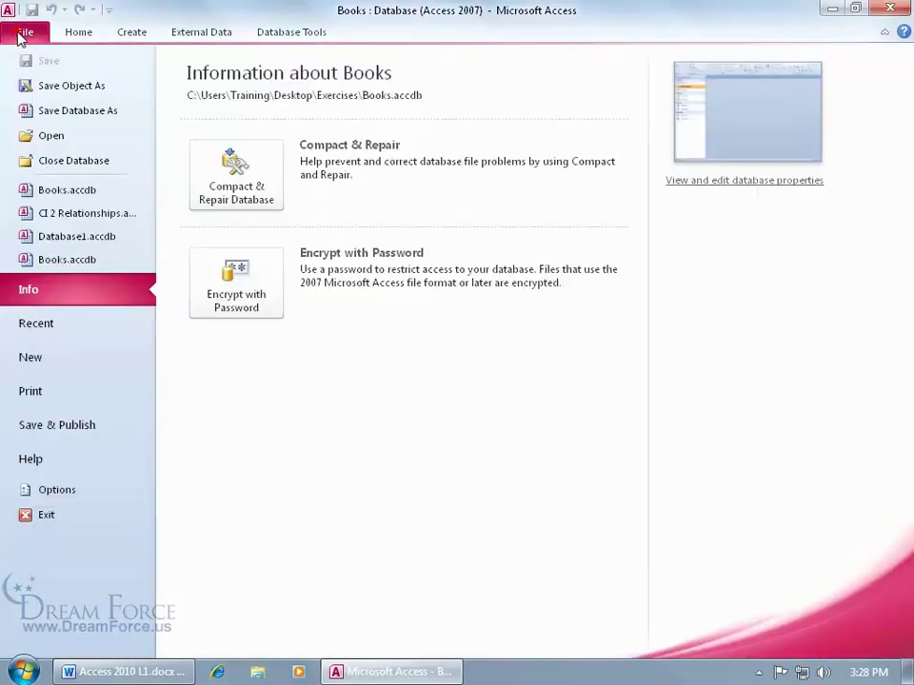
Step: Close Books and reopen Books.accdb from the recent databases list
{"action": "left_click", "coordinate": [40, 160]}
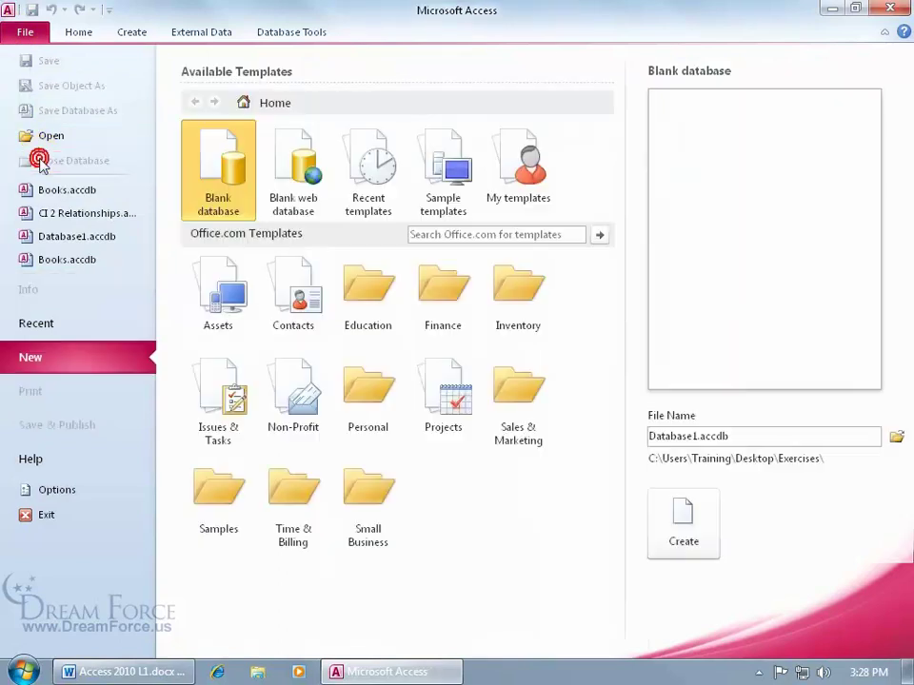
{"action": "left_click", "coordinate": [82, 193]}
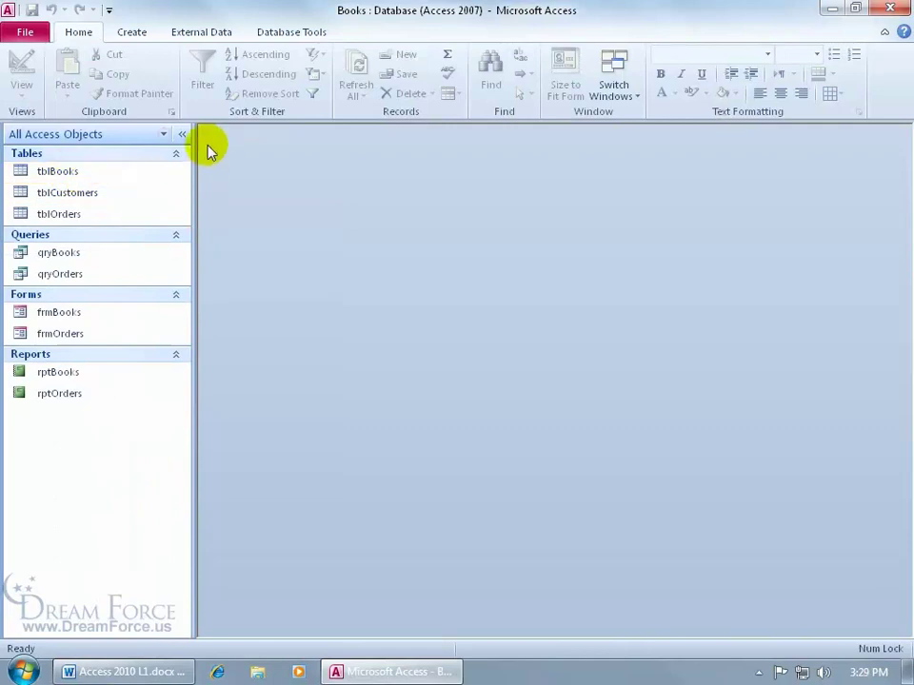
Step: Open tblBooks and tblCustomers as floating windows, move tblCustomers aside, and bring tblBooks forward
{"action": "double_click", "coordinate": [106, 178]}
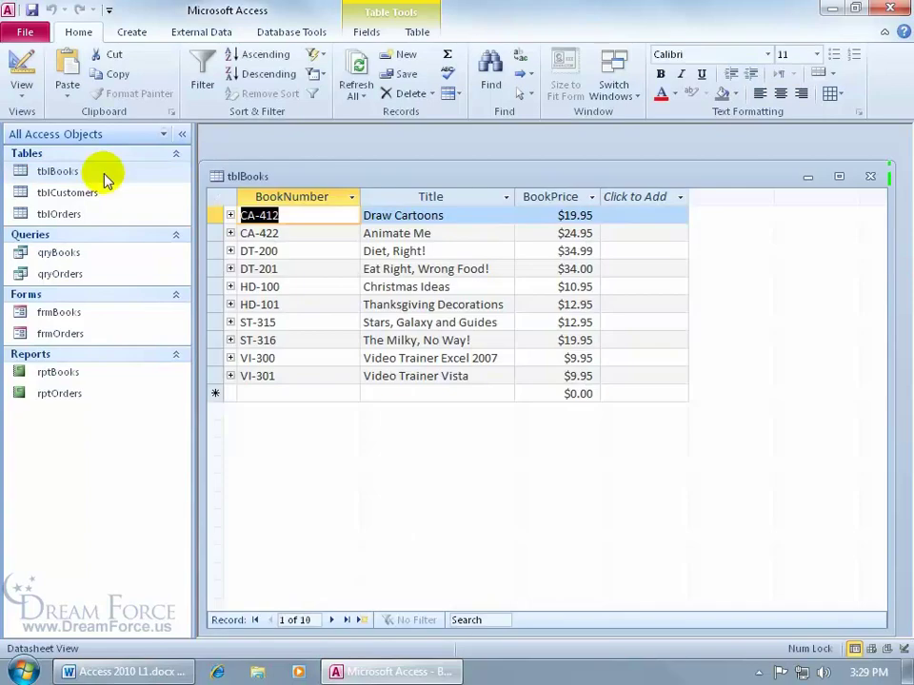
{"action": "double_click", "coordinate": [72, 200]}
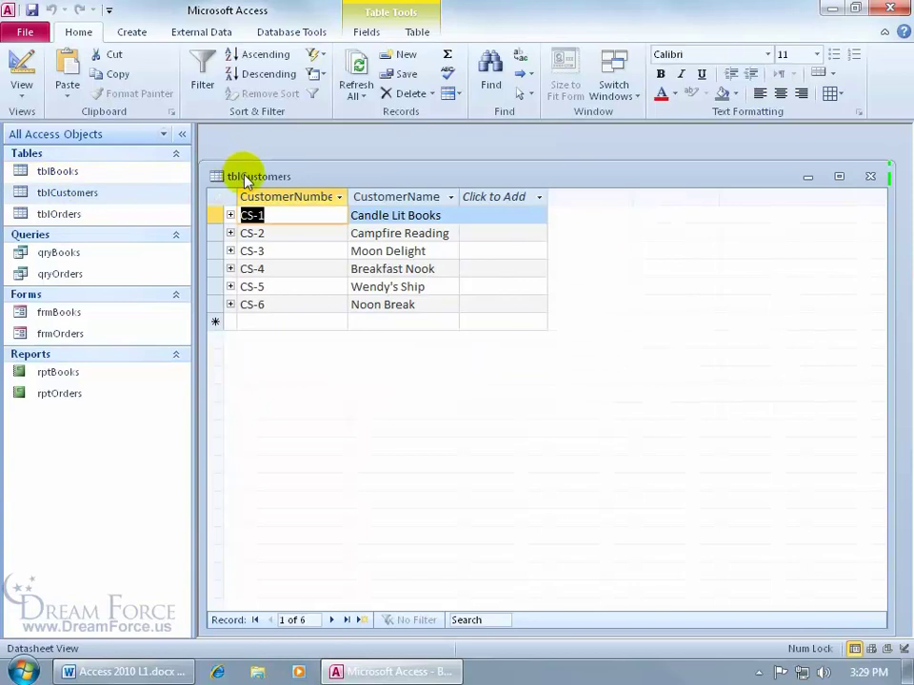
{"action": "left_click_drag", "start_coordinate": [254, 179], "coordinate": [309, 214]}
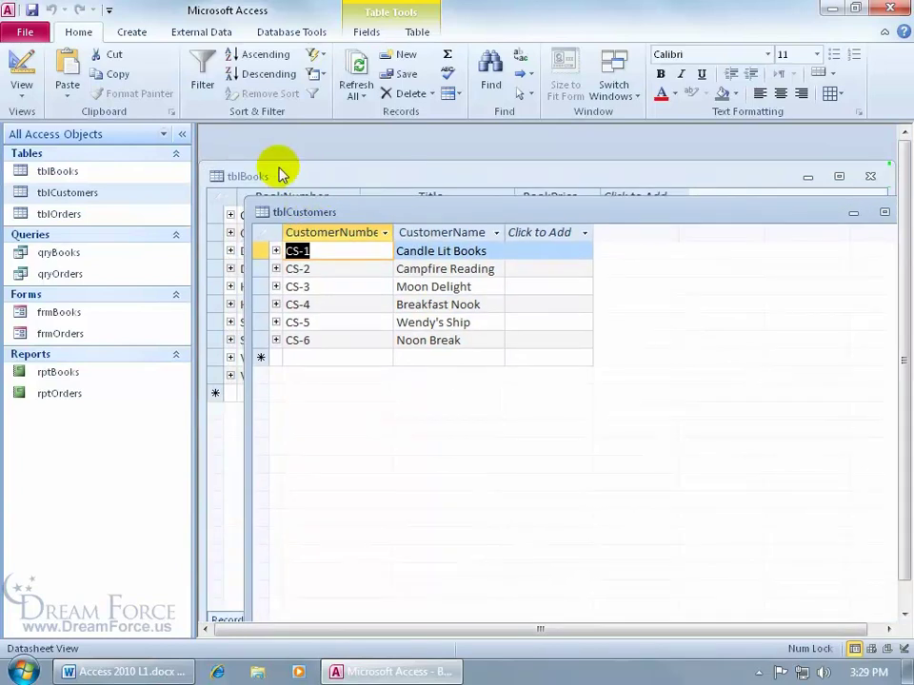
{"action": "left_click", "coordinate": [296, 175]}
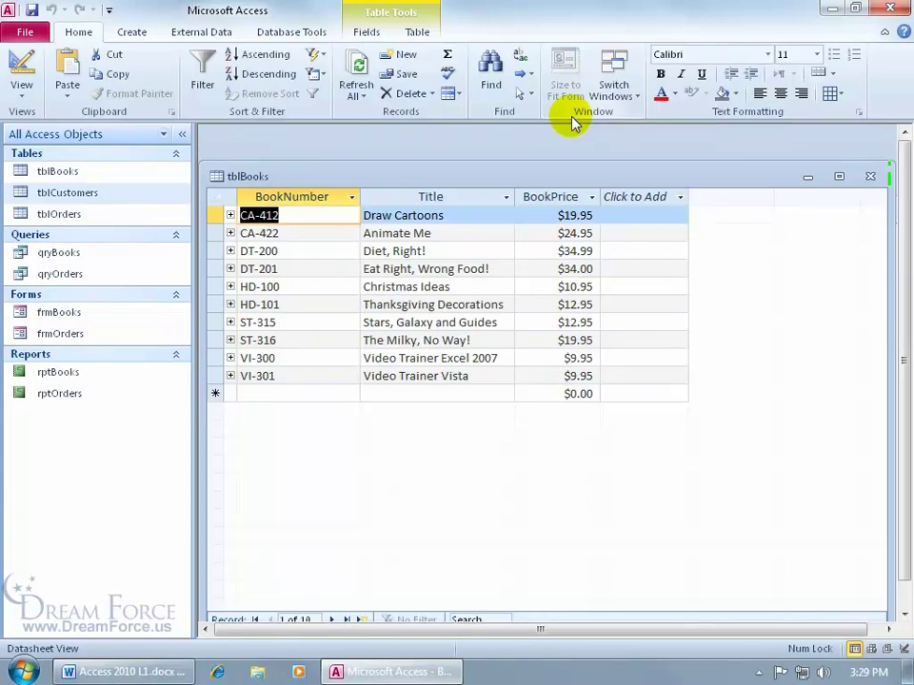
Step: Bring tblCustomers to the front via Switch Windows and drag it up to show its record navigation
{"action": "left_click_drag", "start_coordinate": [567, 173], "coordinate": [592, 241]}
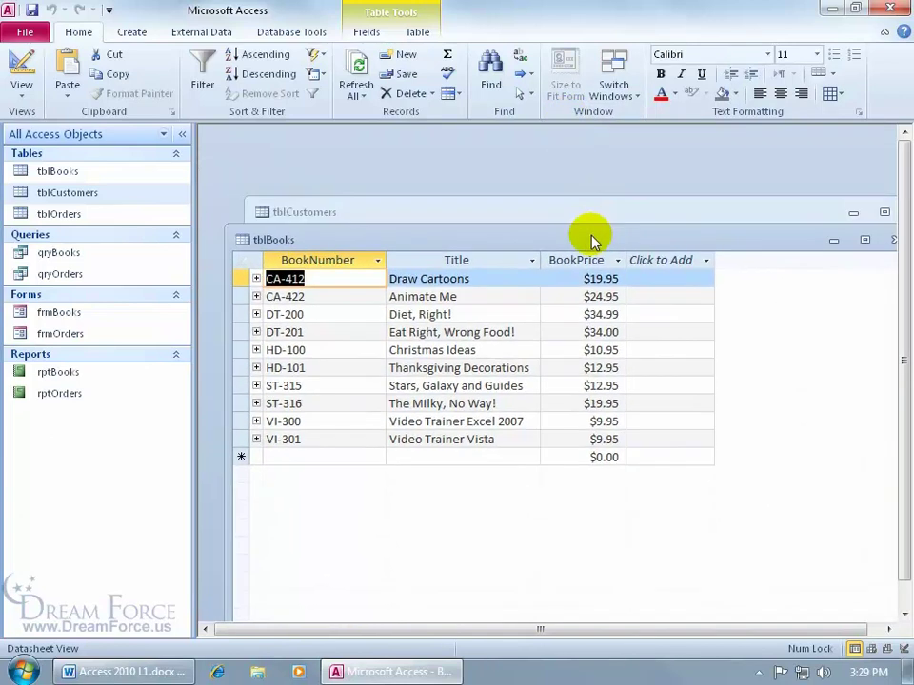
{"action": "left_click", "coordinate": [570, 211]}
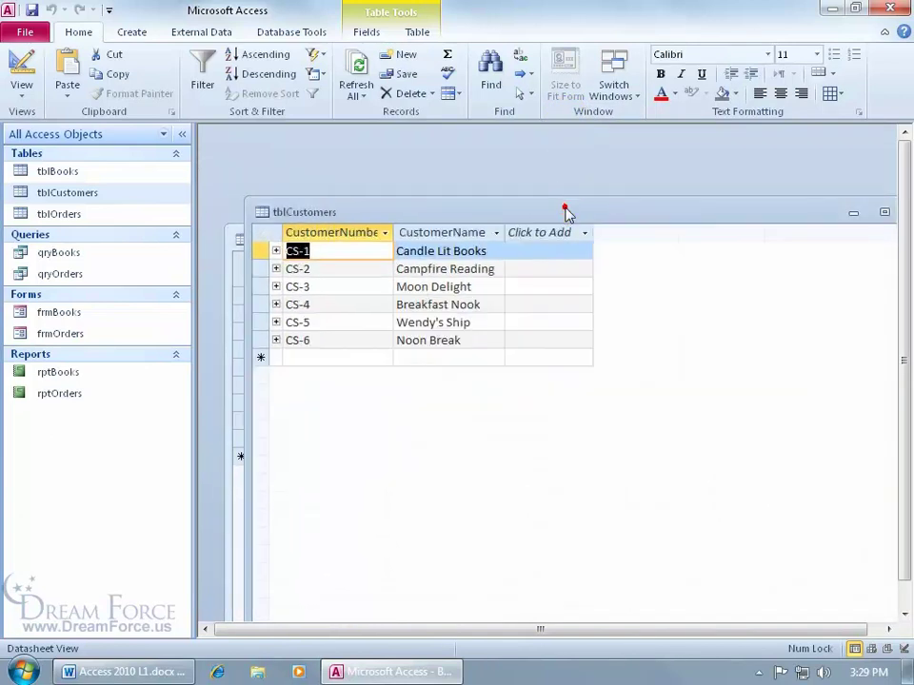
{"action": "left_click", "coordinate": [628, 94]}
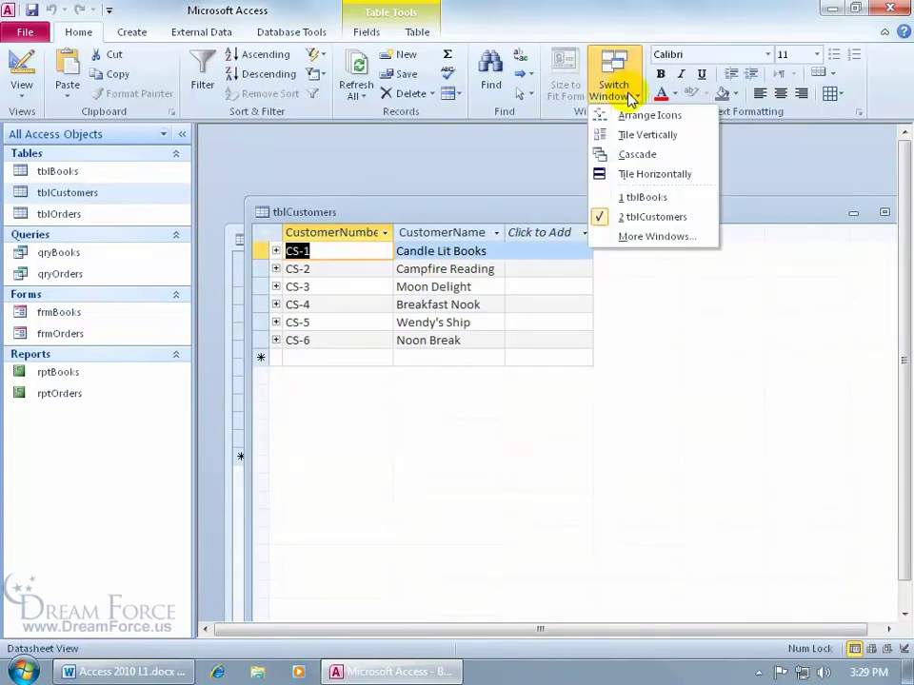
{"action": "left_click", "coordinate": [646, 197]}
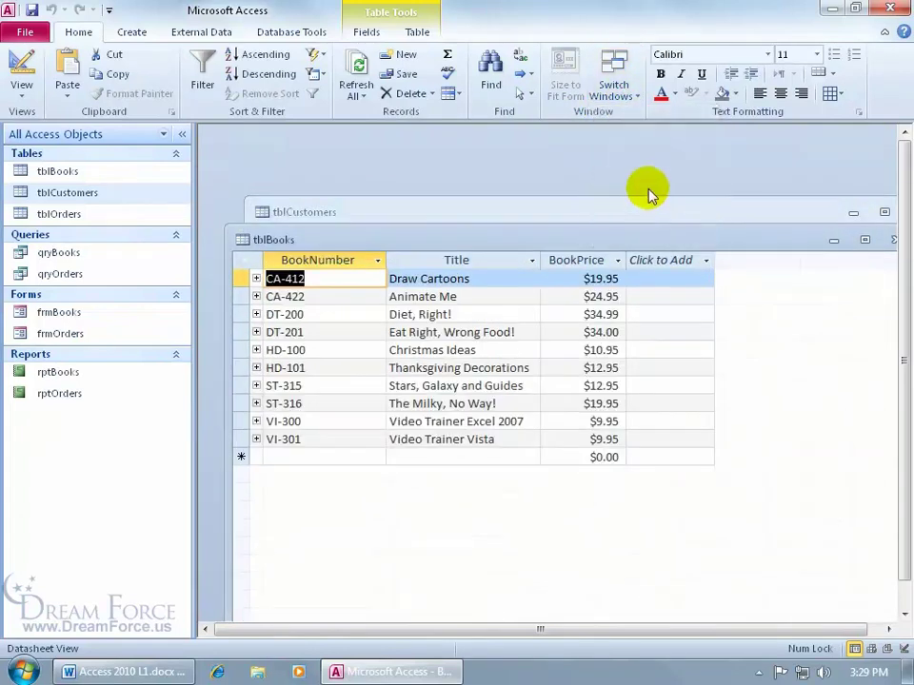
{"action": "left_click", "coordinate": [623, 99]}
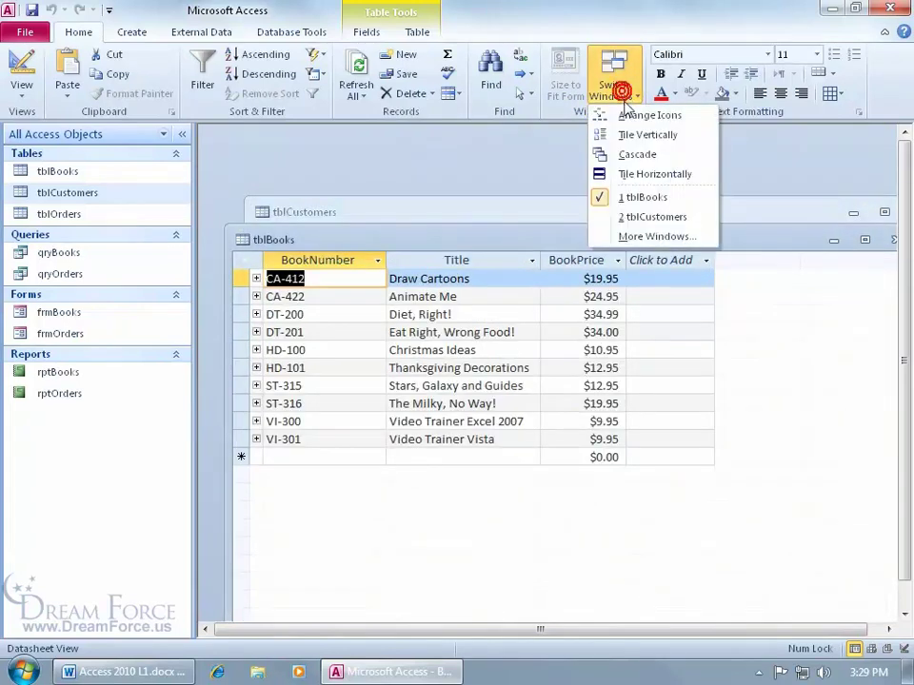
{"action": "left_click", "coordinate": [656, 218]}
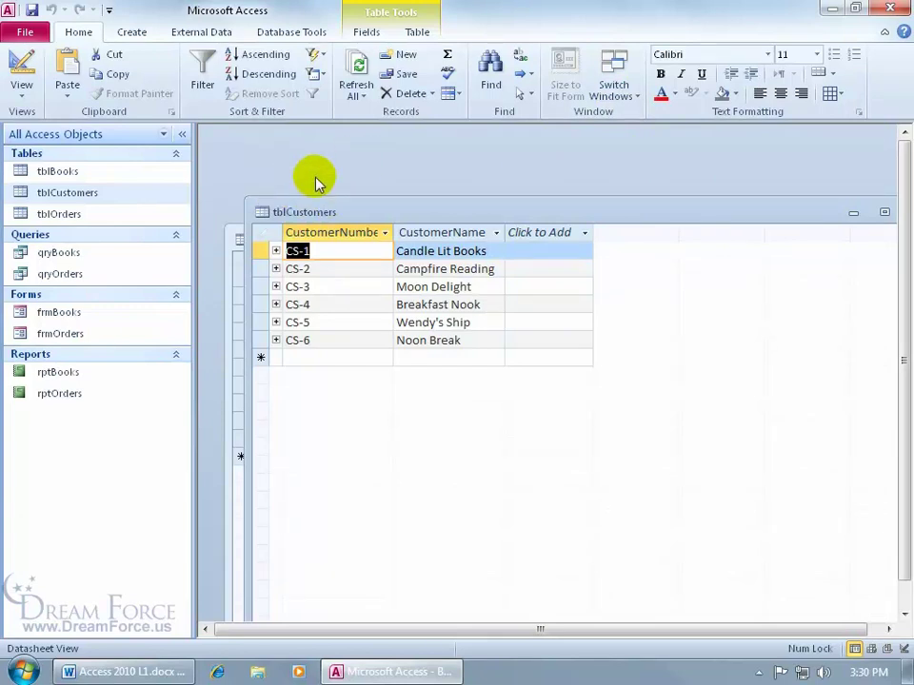
{"action": "left_click_drag", "start_coordinate": [404, 206], "coordinate": [369, 157]}
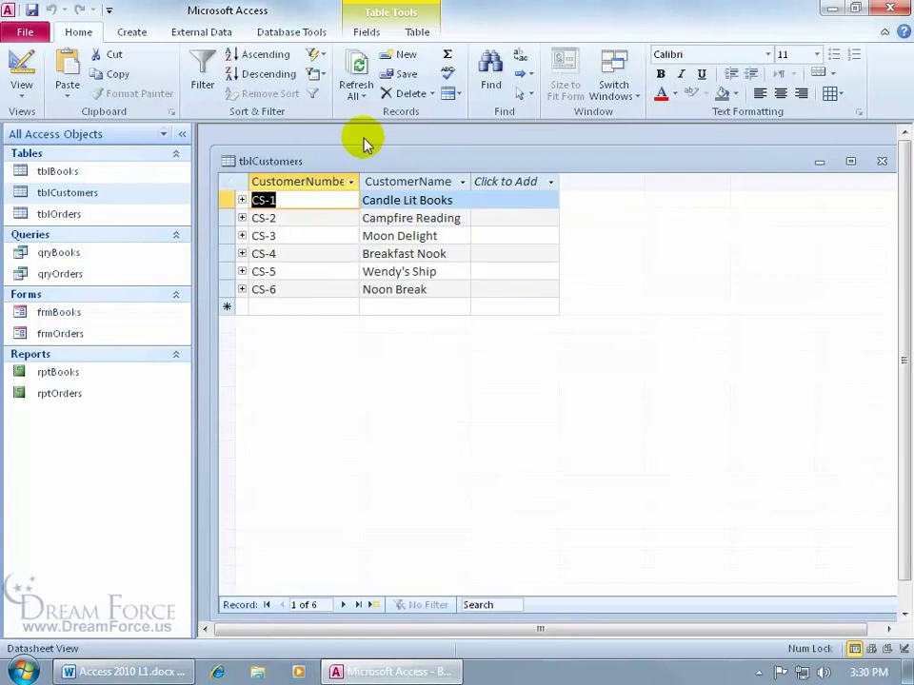
Step: Close both tables, then set Tabbed Documents with Display Document Tabs unchecked and confirm
{"action": "left_click", "coordinate": [881, 164]}
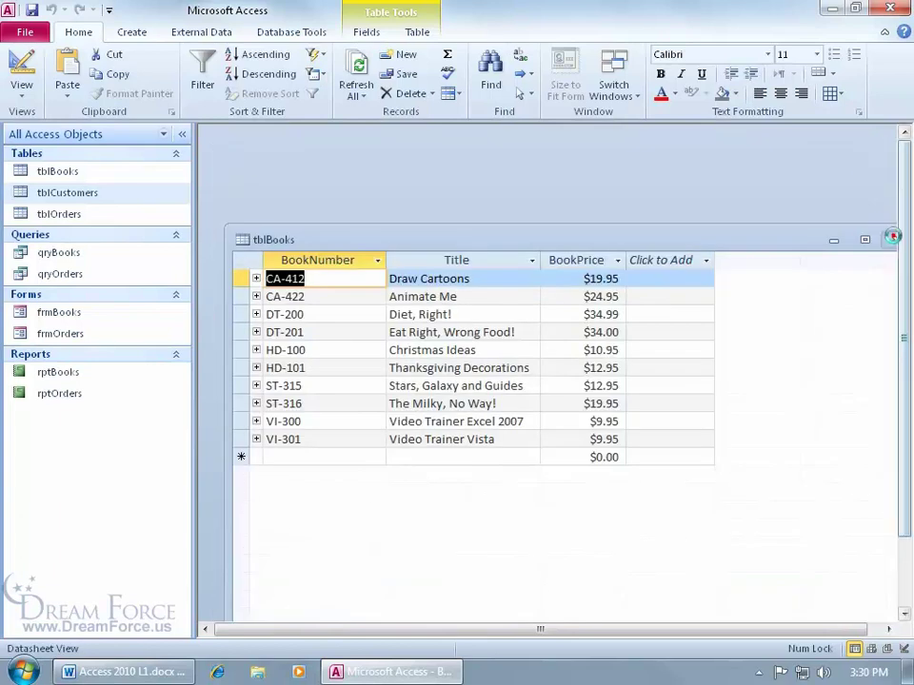
{"action": "left_click", "coordinate": [891, 238]}
{"action": "left_click", "coordinate": [26, 33]}
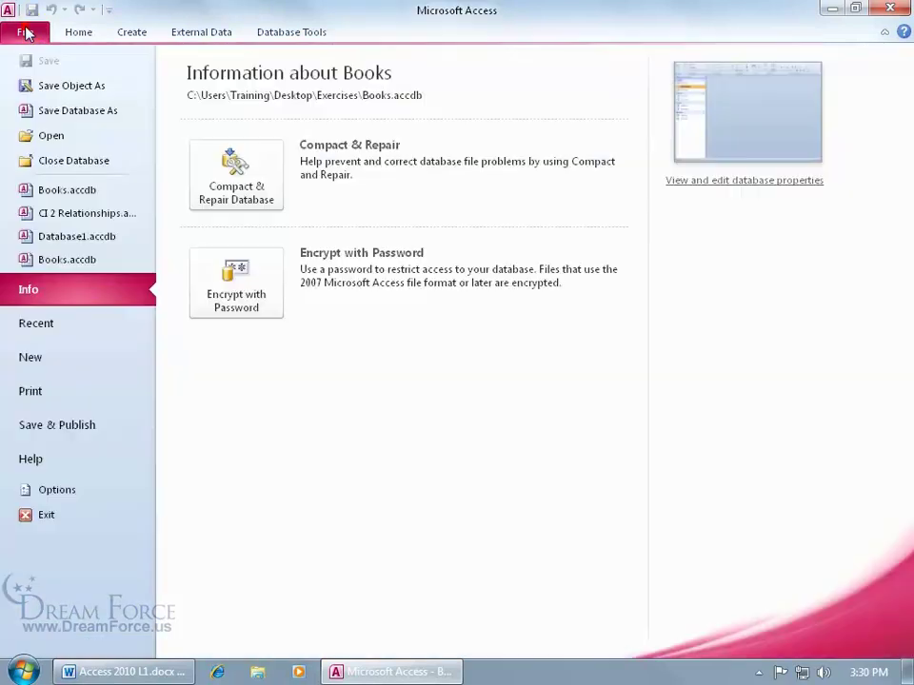
{"action": "left_click", "coordinate": [59, 489]}
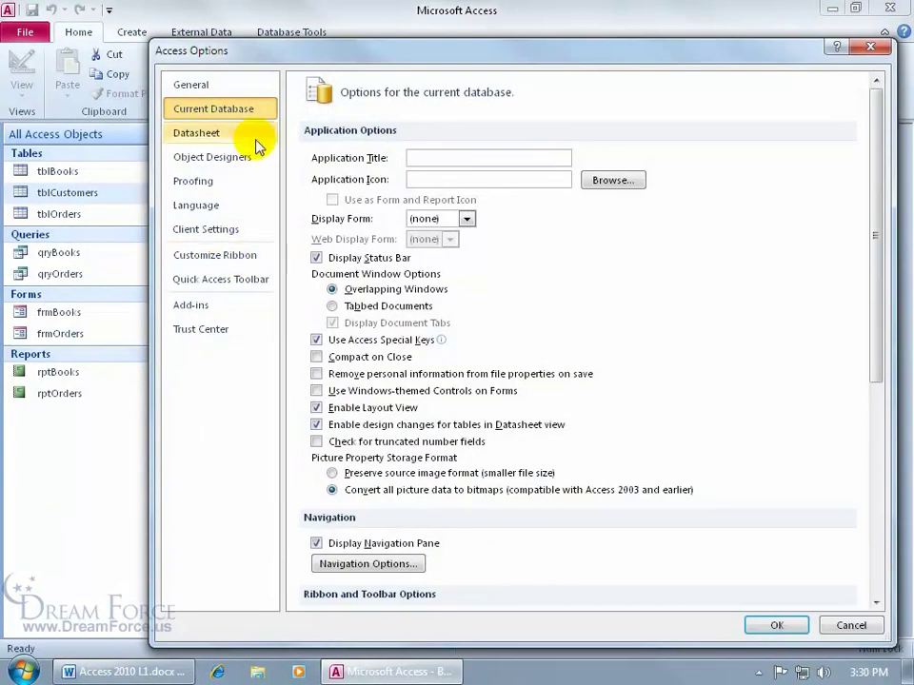
{"action": "left_click", "coordinate": [332, 306]}
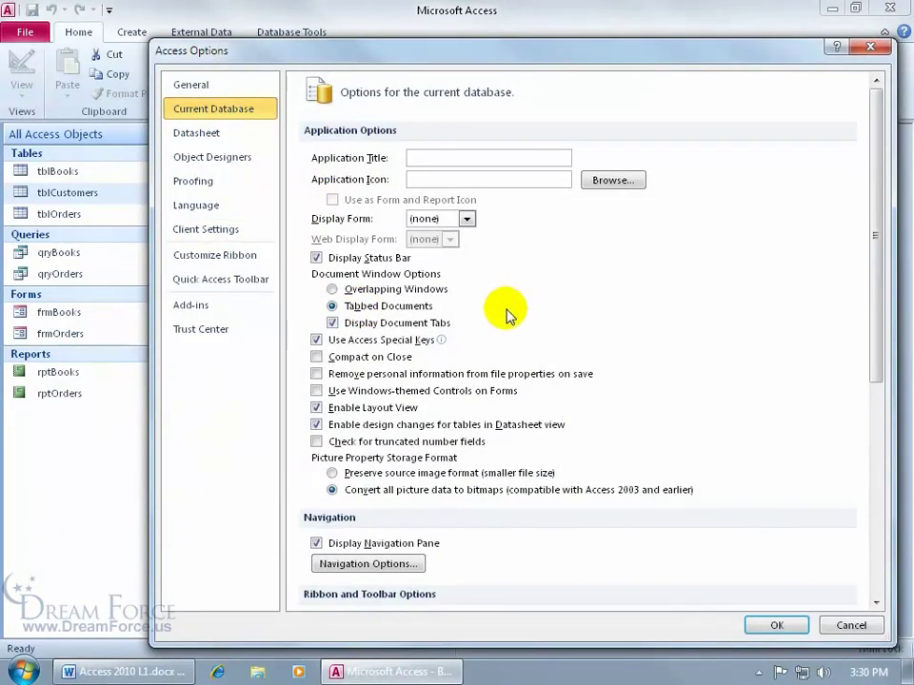
{"action": "left_click", "coordinate": [348, 325]}
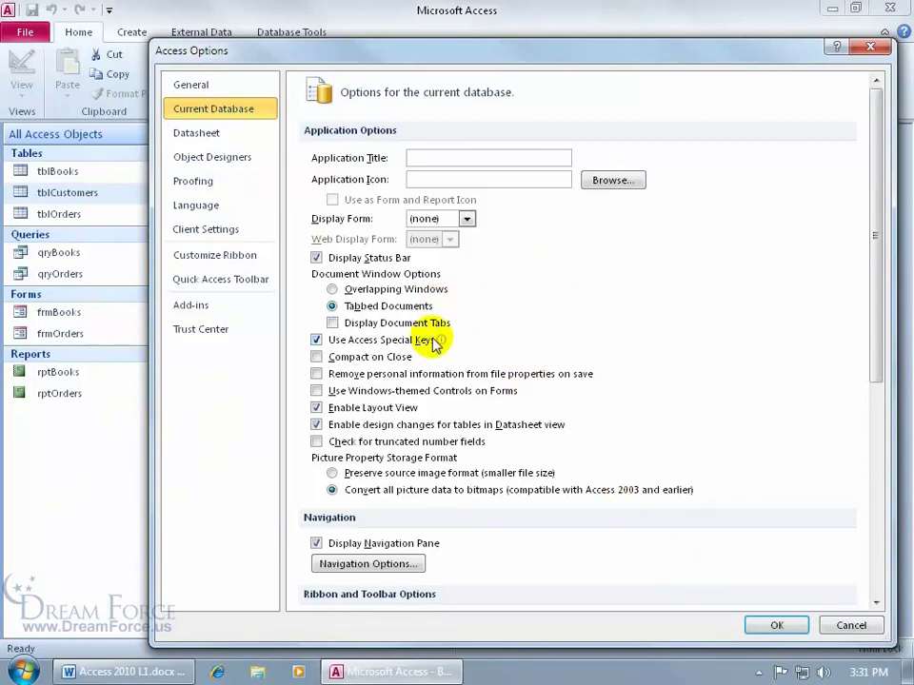
{"action": "left_click", "coordinate": [777, 625]}
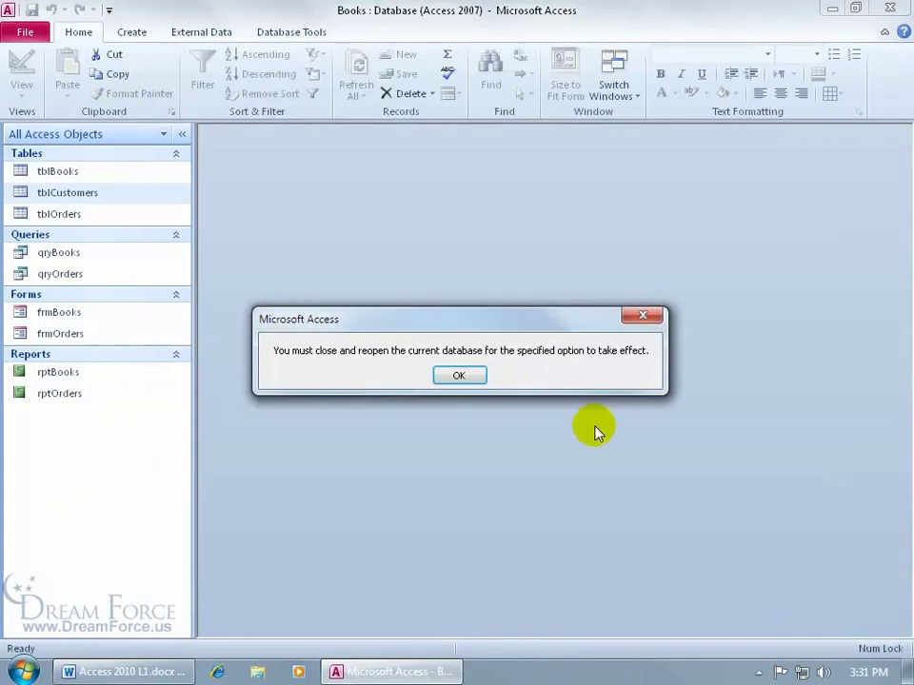
{"action": "left_click", "coordinate": [459, 377]}
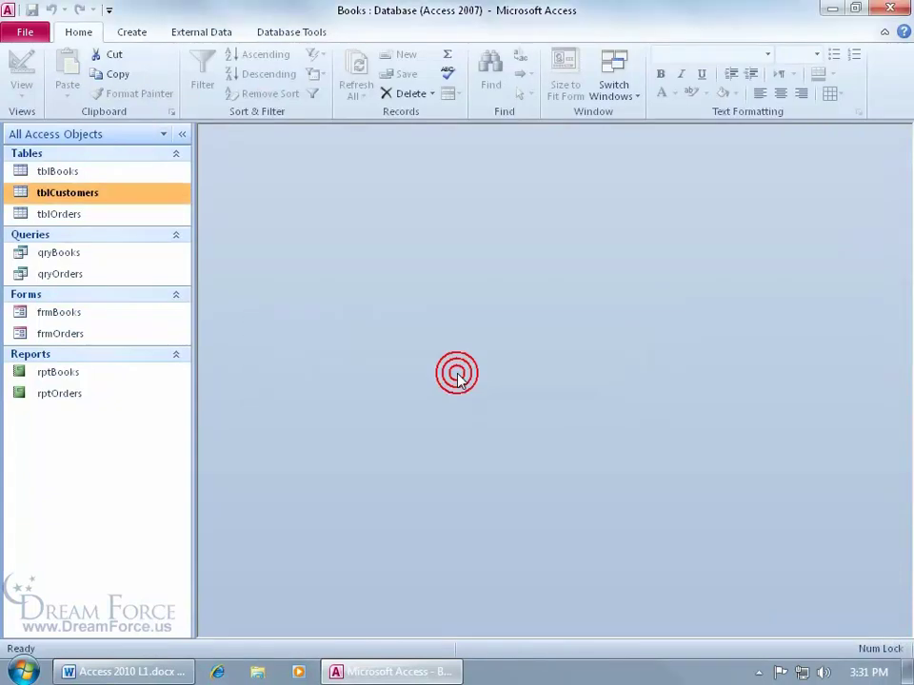
Step: Close and reopen Books.accdb, then open the tblBooks datasheet
{"action": "left_click", "coordinate": [25, 32]}
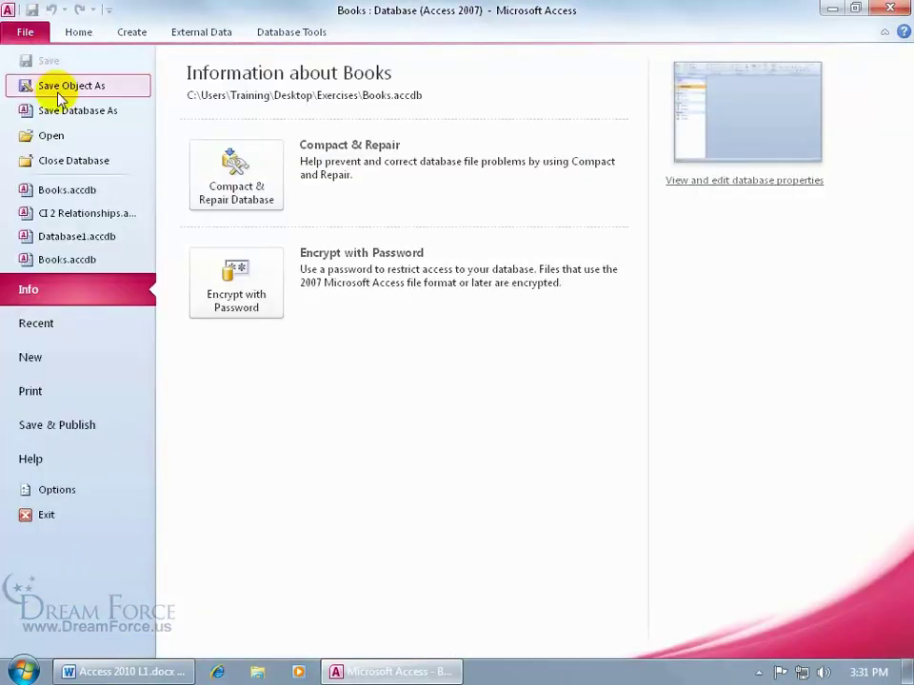
{"action": "left_click", "coordinate": [74, 161]}
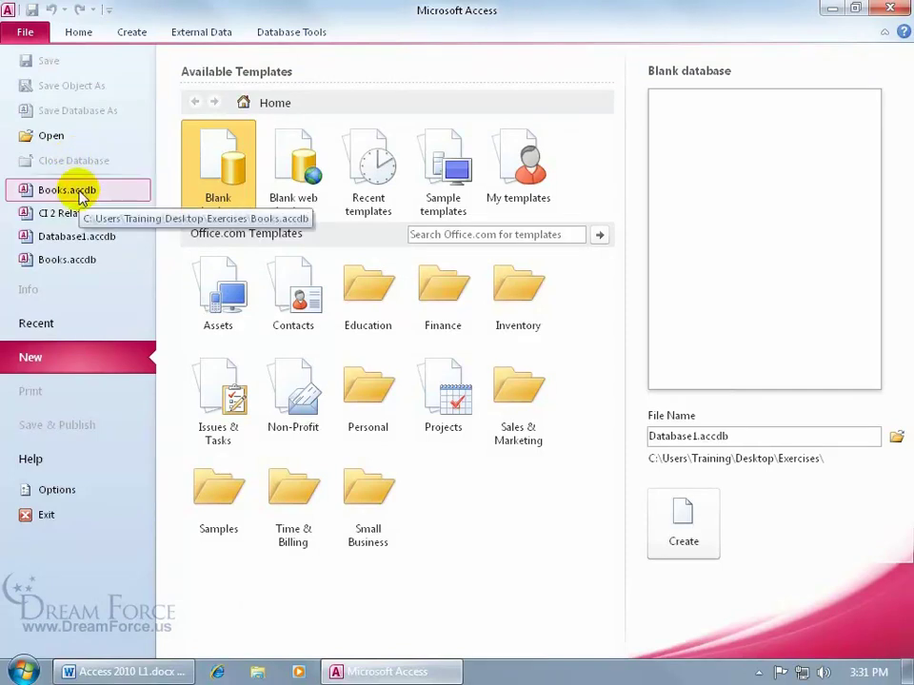
{"action": "left_click", "coordinate": [80, 195]}
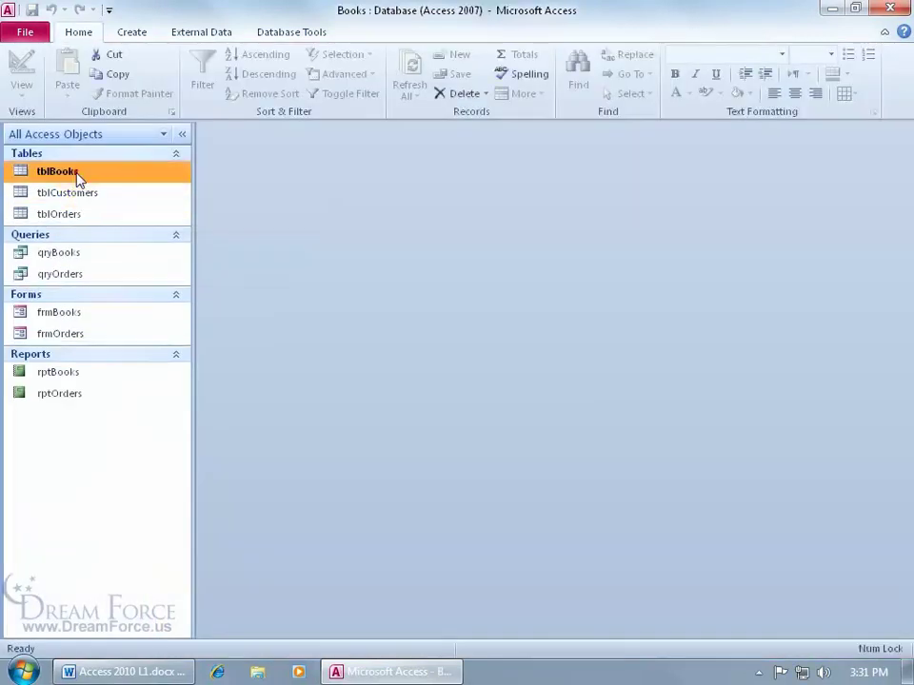
{"action": "double_click", "coordinate": [75, 172]}
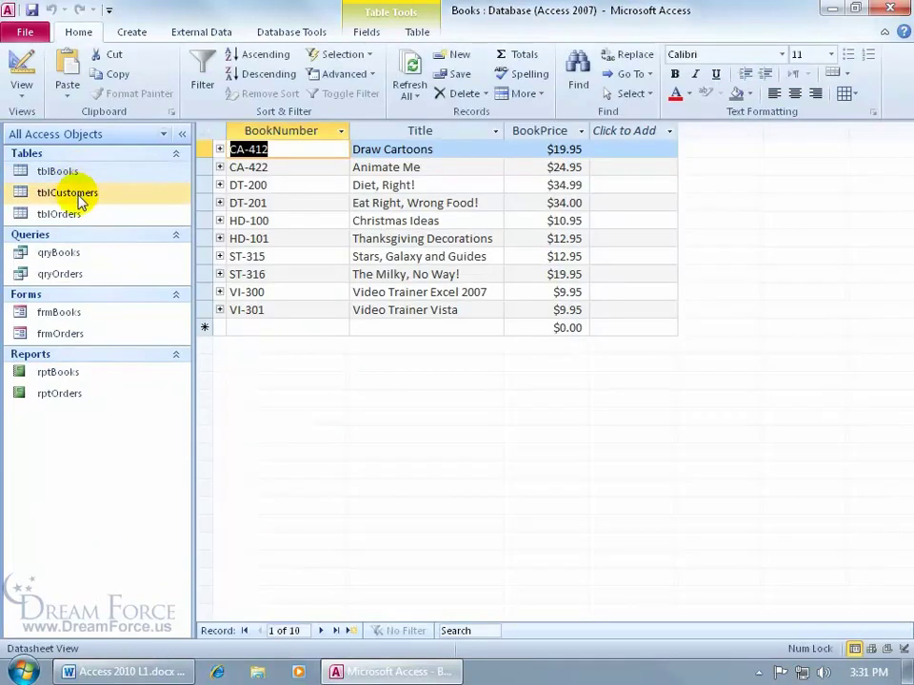
Step: Open tblCustomers, then restore down and re-maximize the Access window
{"action": "double_click", "coordinate": [76, 194]}
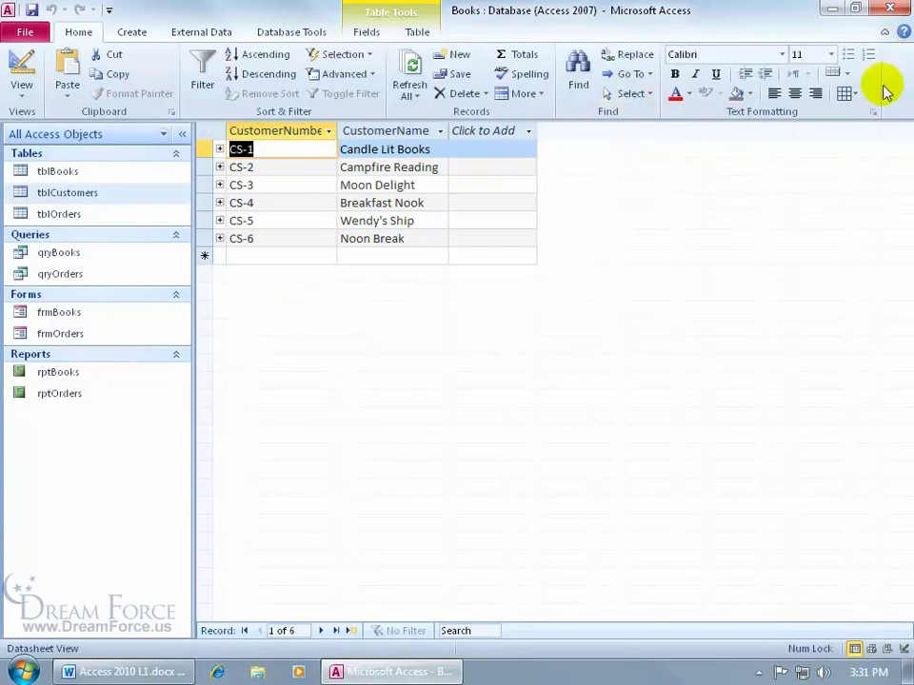
{"action": "left_click", "coordinate": [855, 7]}
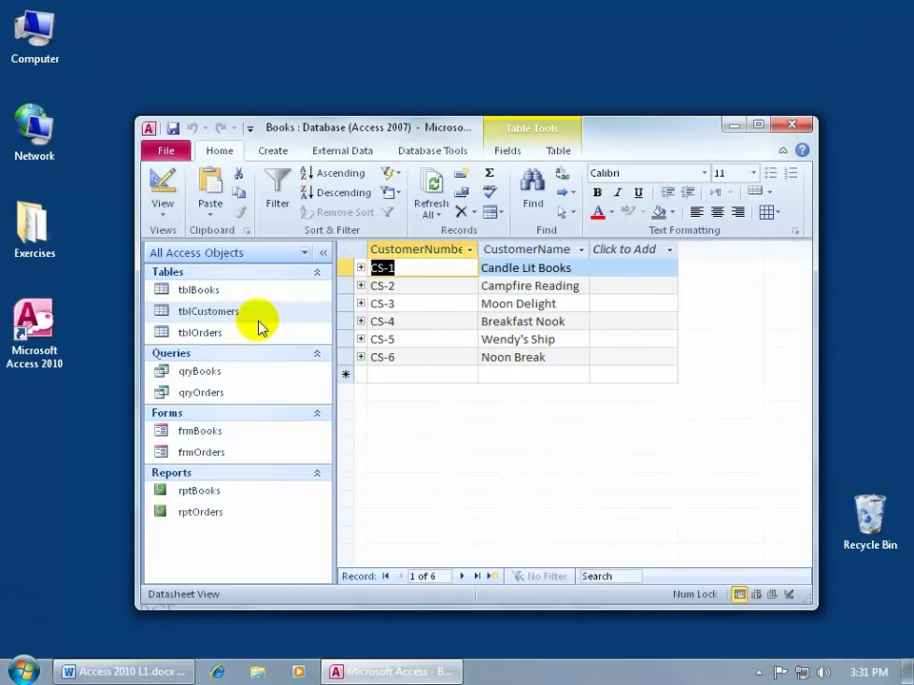
{"action": "left_click", "coordinate": [758, 125]}
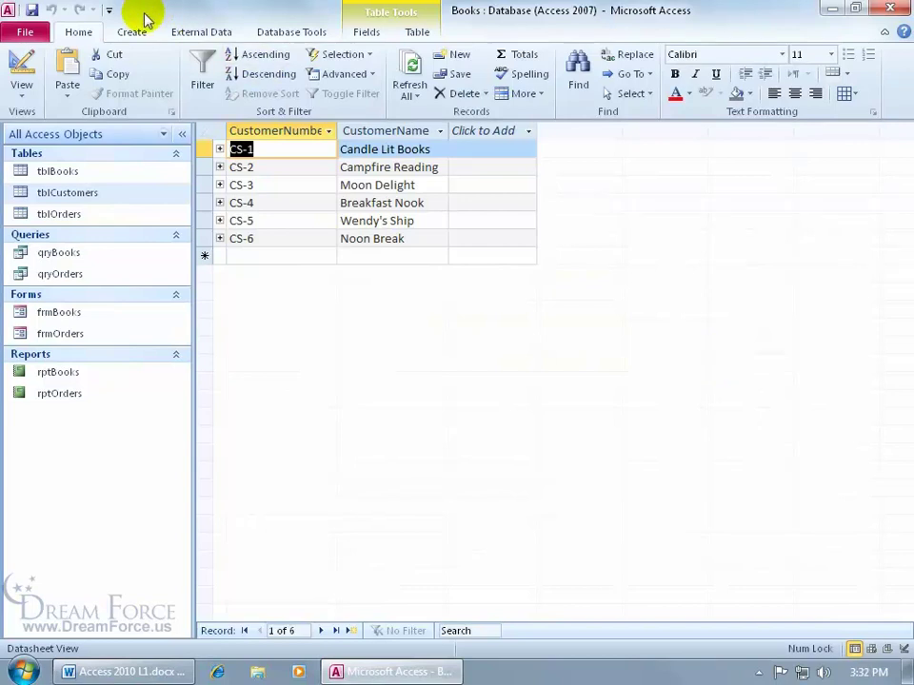
Step: Add Switch Windows from All Commands to the Quick Access Toolbar list and start moving it down
{"action": "right_click", "coordinate": [82, 12]}
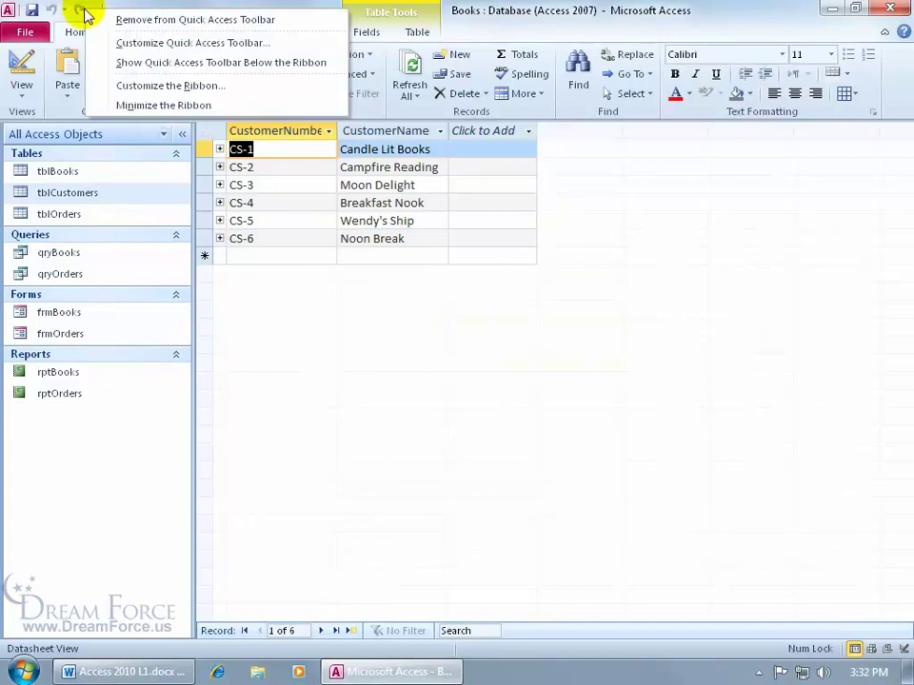
{"action": "left_click", "coordinate": [138, 43]}
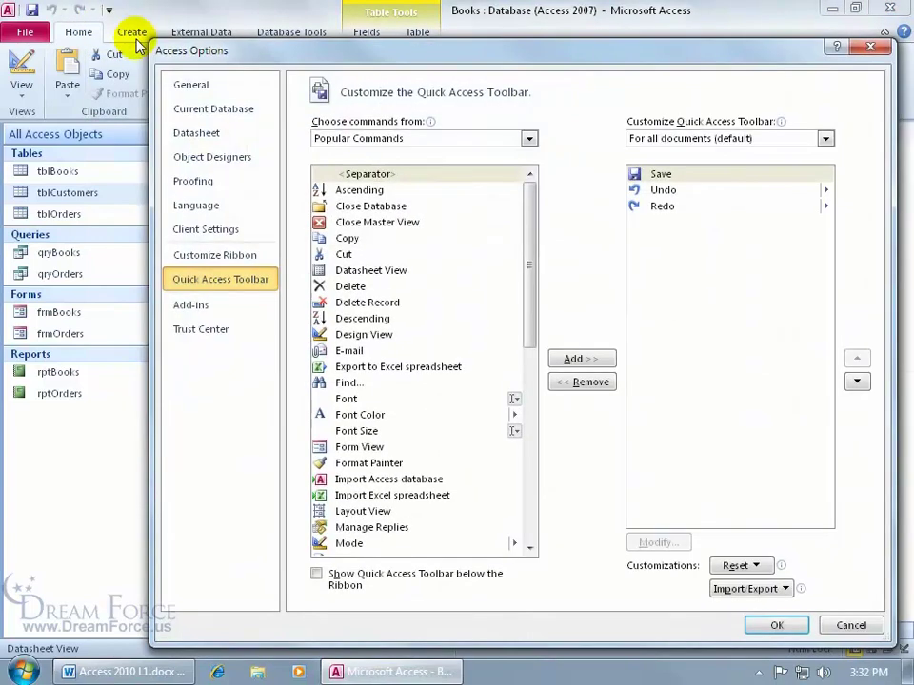
{"action": "left_click", "coordinate": [529, 138]}
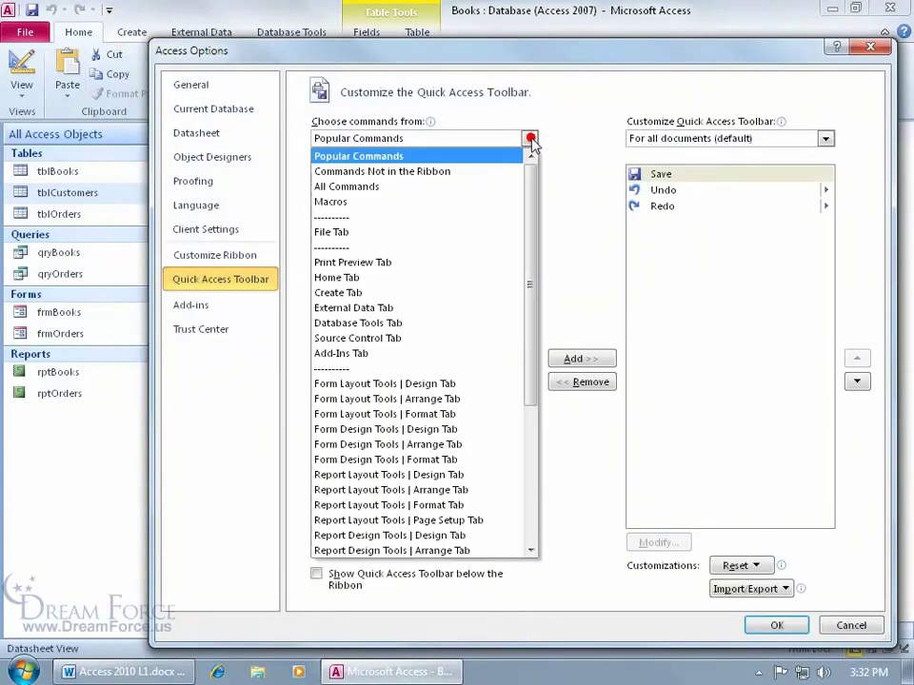
{"action": "left_click", "coordinate": [501, 189]}
{"action": "left_click_drag", "start_coordinate": [530, 190], "coordinate": [530, 491]}
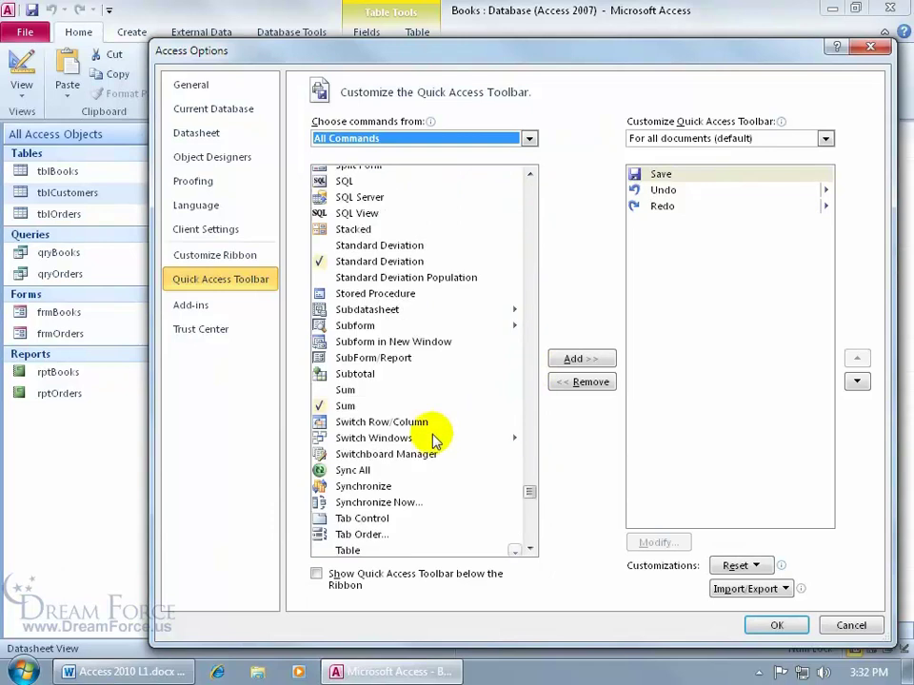
{"action": "double_click", "coordinate": [376, 439]}
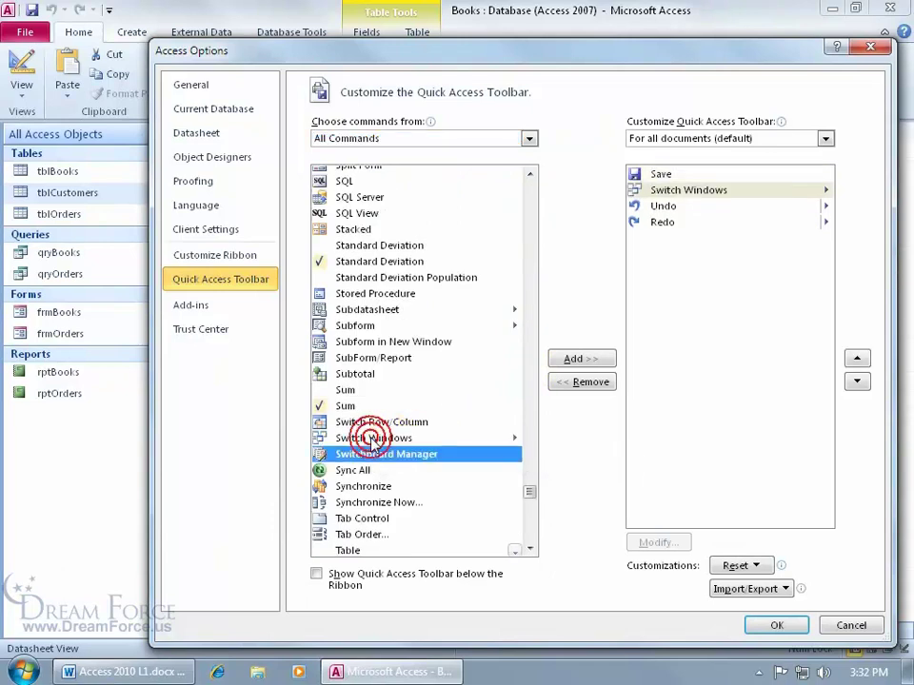
{"action": "left_click", "coordinate": [690, 191]}
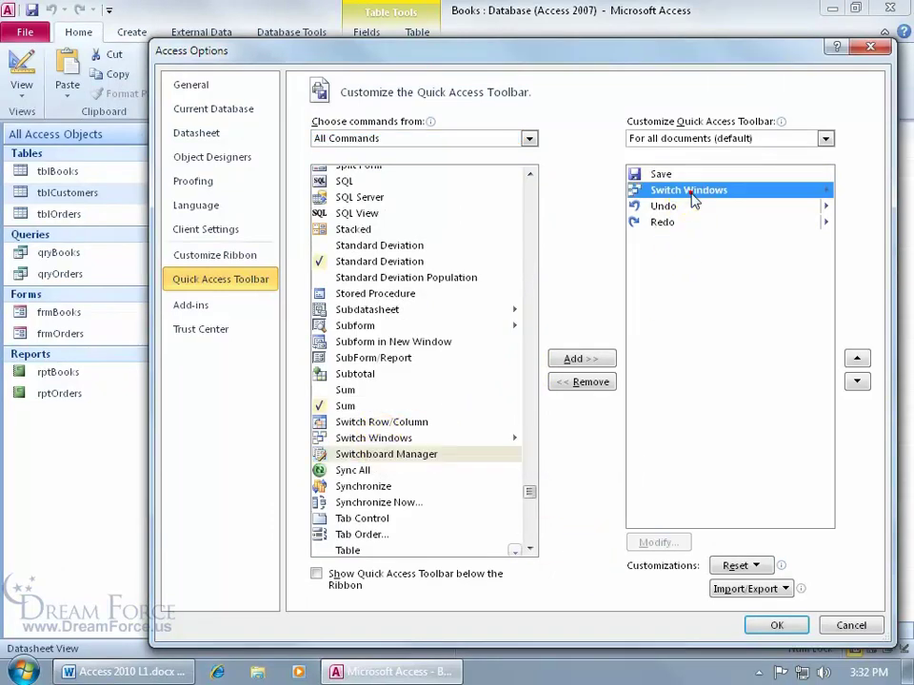
{"action": "left_click", "coordinate": [857, 381]}
Step: Put Switch Windows last after Redo, apply it, then switch to tblBooks and back to tblCustomers
{"action": "left_click", "coordinate": [857, 382]}
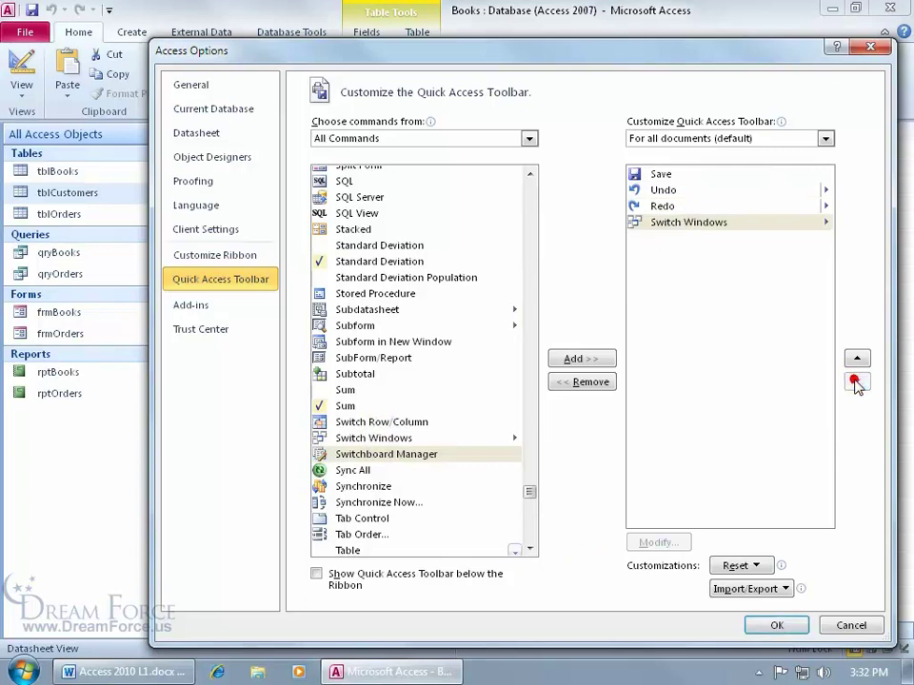
{"action": "left_click", "coordinate": [773, 625]}
{"action": "left_click", "coordinate": [110, 9]}
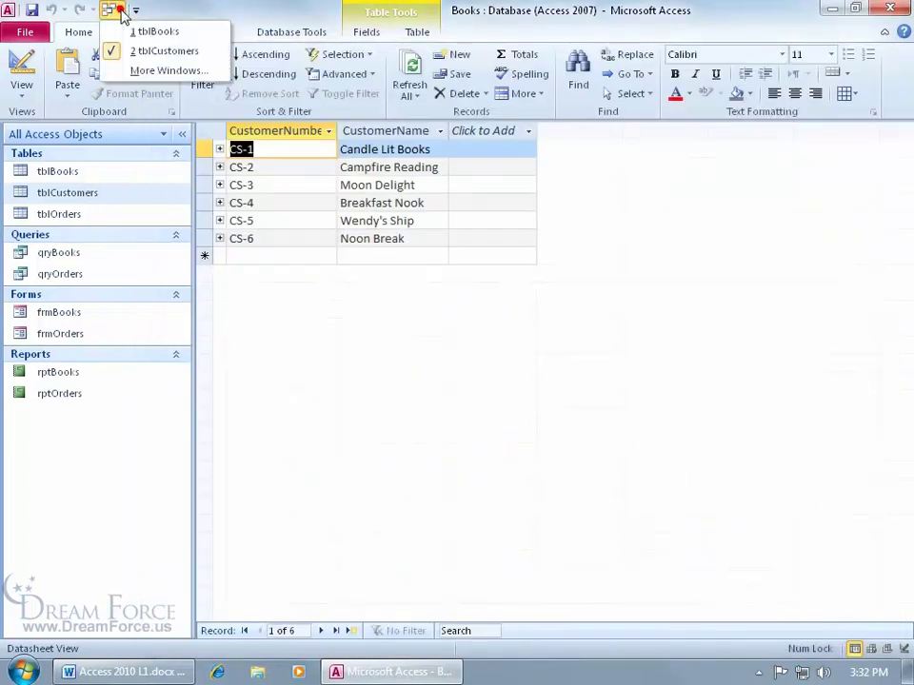
{"action": "left_click", "coordinate": [138, 31]}
{"action": "left_click", "coordinate": [112, 10]}
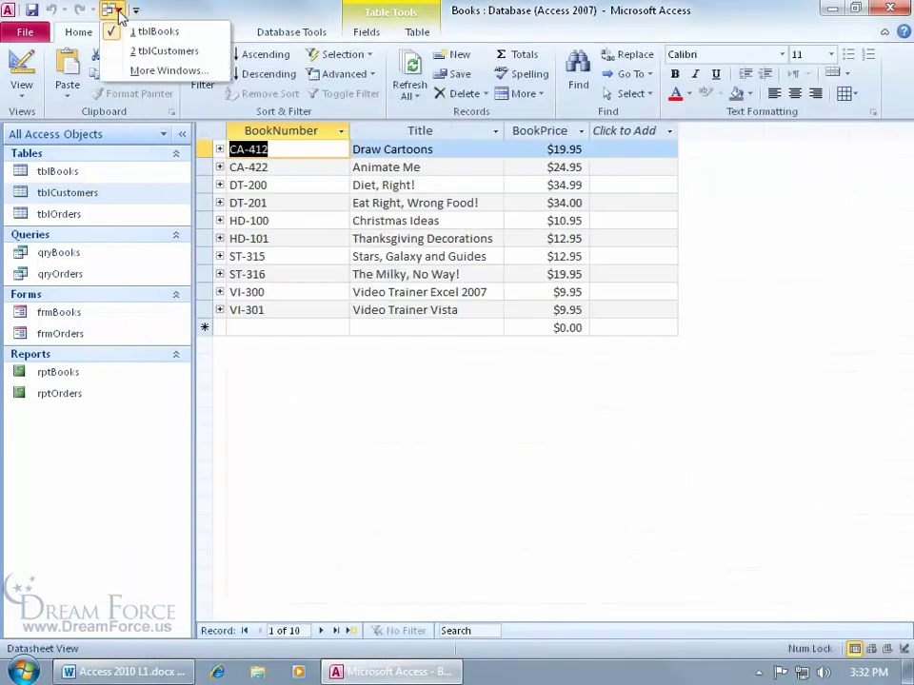
{"action": "left_click", "coordinate": [138, 51]}
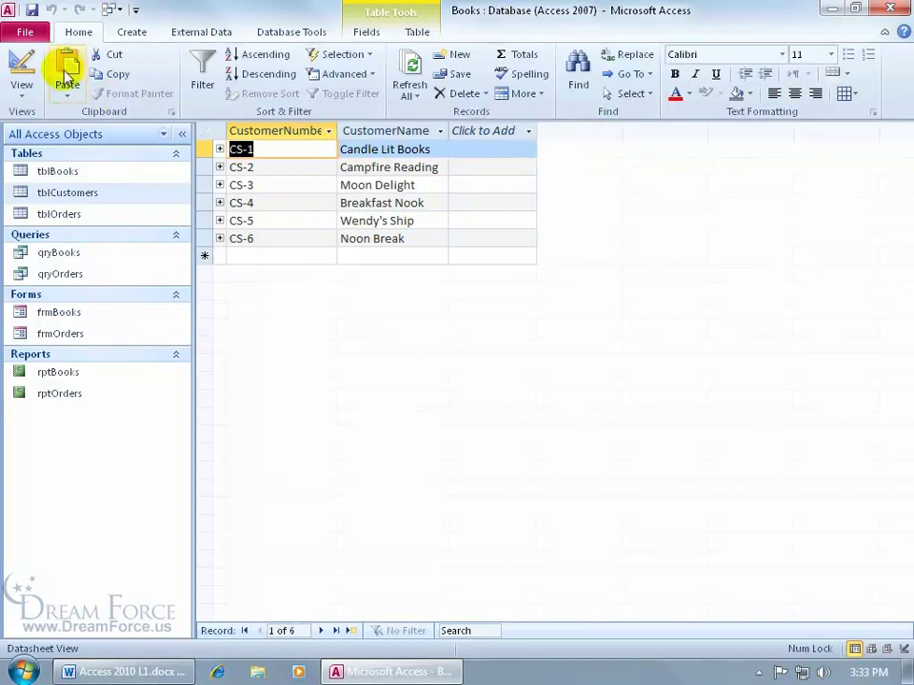
Step: Enable Display Document Tabs in the Current Database options and acknowledge the reopen notice
{"action": "left_click", "coordinate": [25, 29]}
{"action": "left_click", "coordinate": [68, 489]}
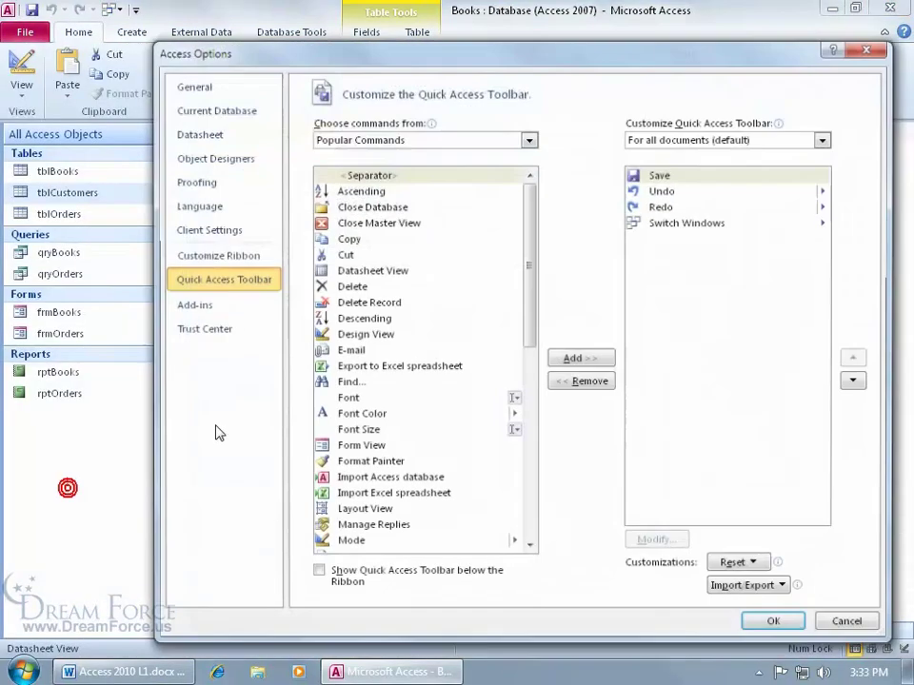
{"action": "left_click", "coordinate": [222, 112]}
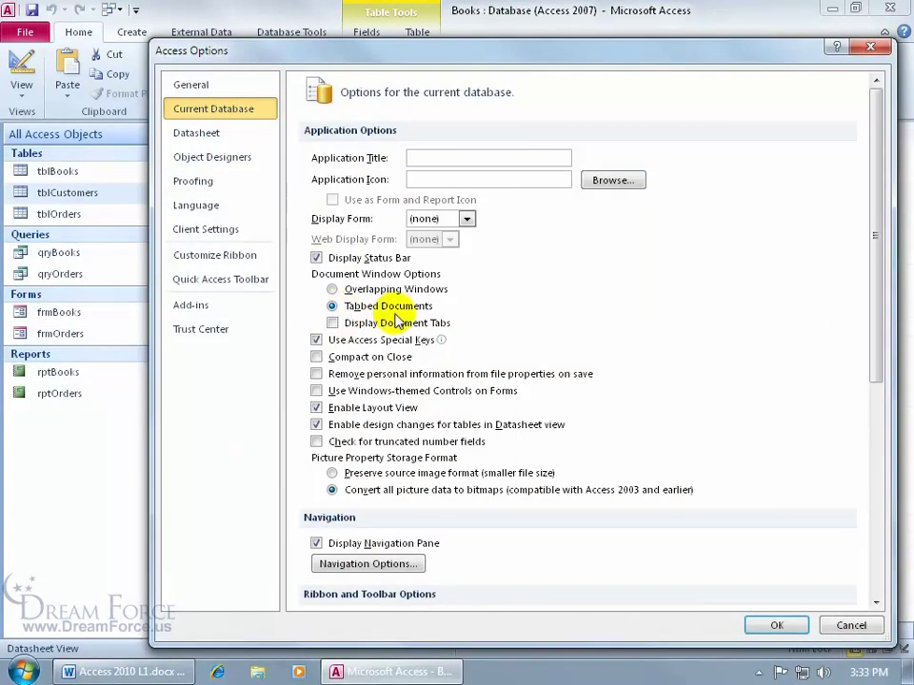
{"action": "left_click", "coordinate": [333, 324]}
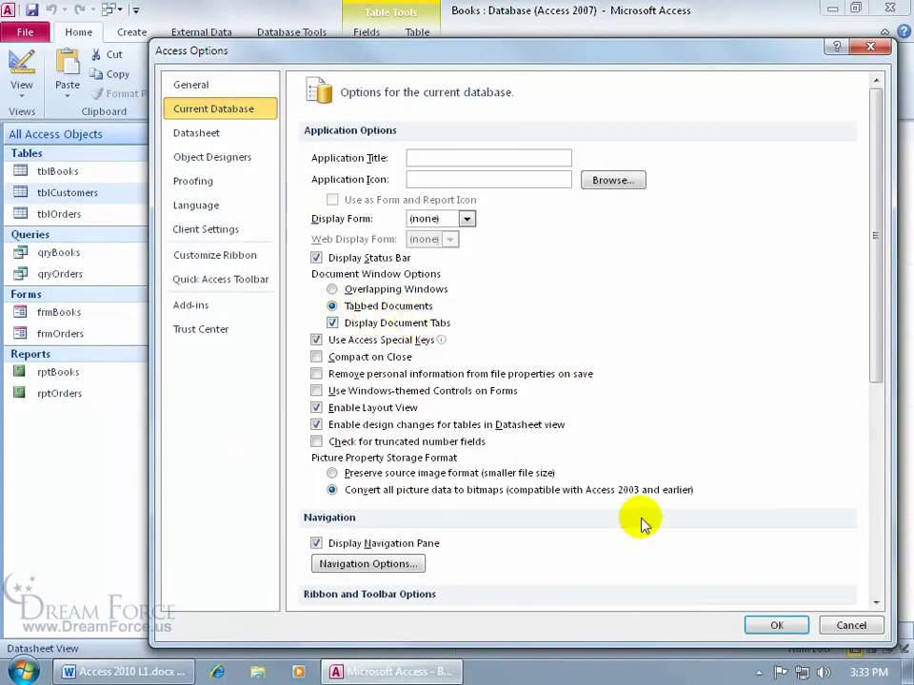
{"action": "left_click", "coordinate": [777, 626]}
{"action": "left_click", "coordinate": [459, 377]}
{"action": "left_click", "coordinate": [25, 31]}
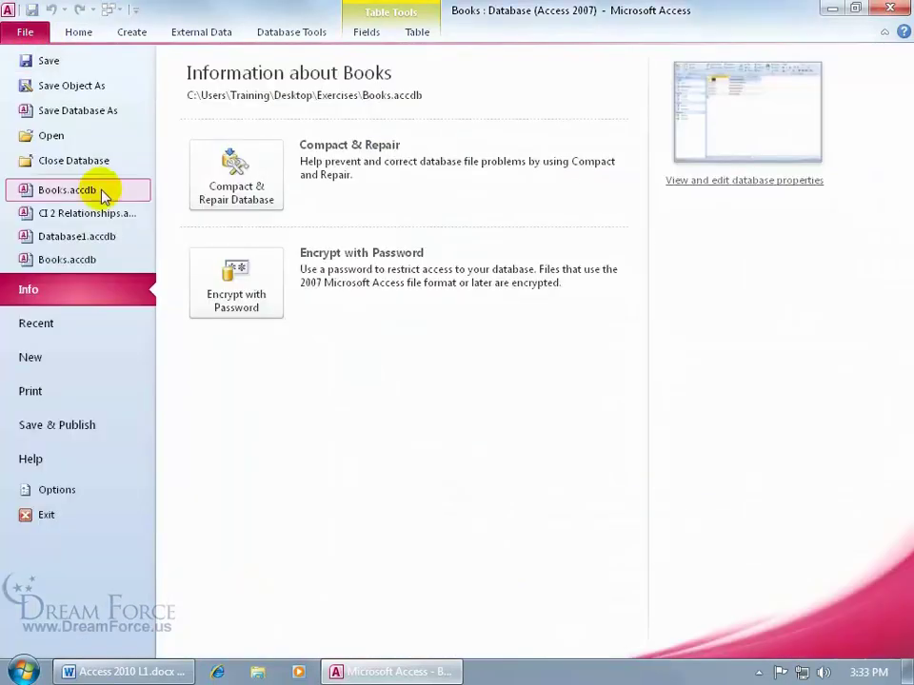
Step: Close and reopen Books.accdb, then open tblBooks and tblCustomers in separate tabs
{"action": "left_click", "coordinate": [91, 162]}
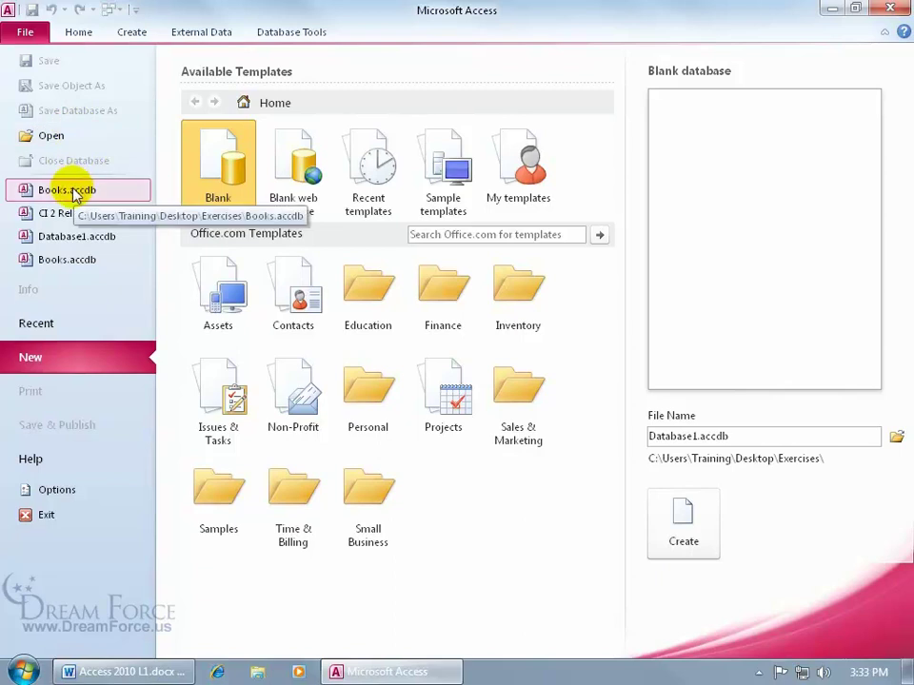
{"action": "left_click", "coordinate": [54, 138]}
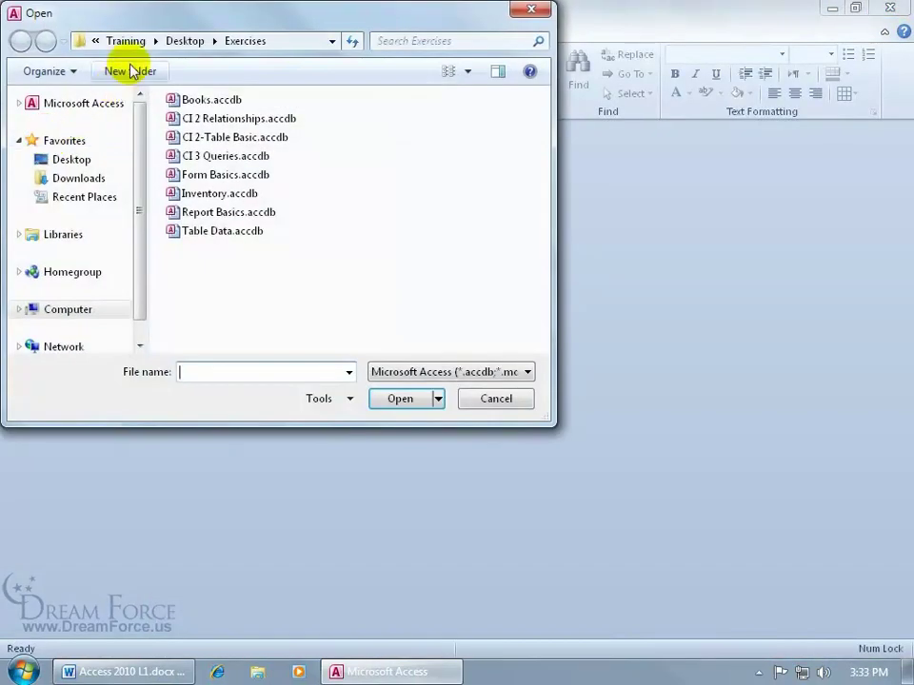
{"action": "double_click", "coordinate": [203, 102]}
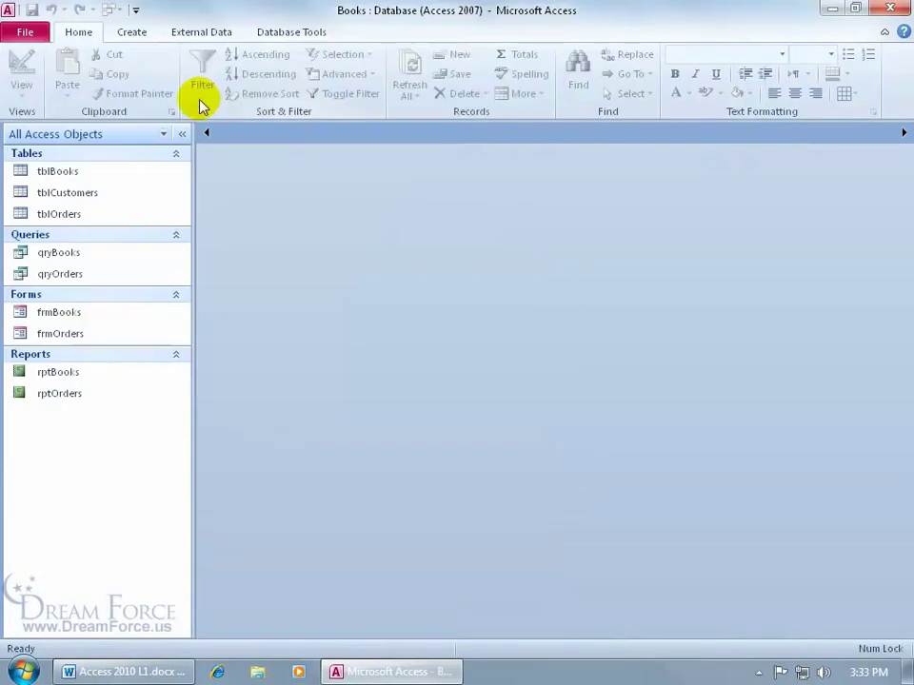
{"action": "double_click", "coordinate": [88, 176]}
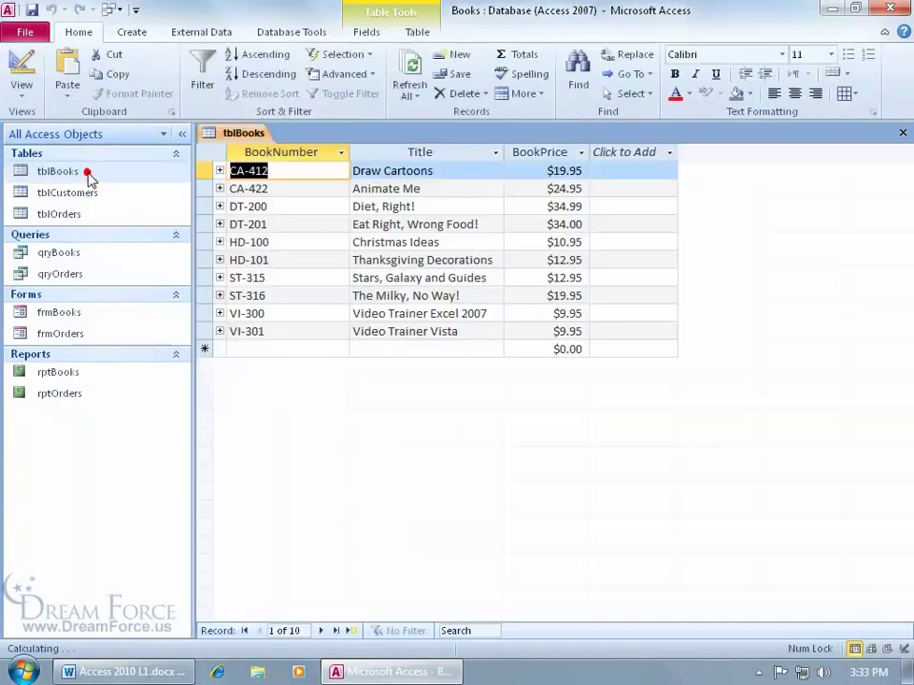
{"action": "double_click", "coordinate": [139, 193]}
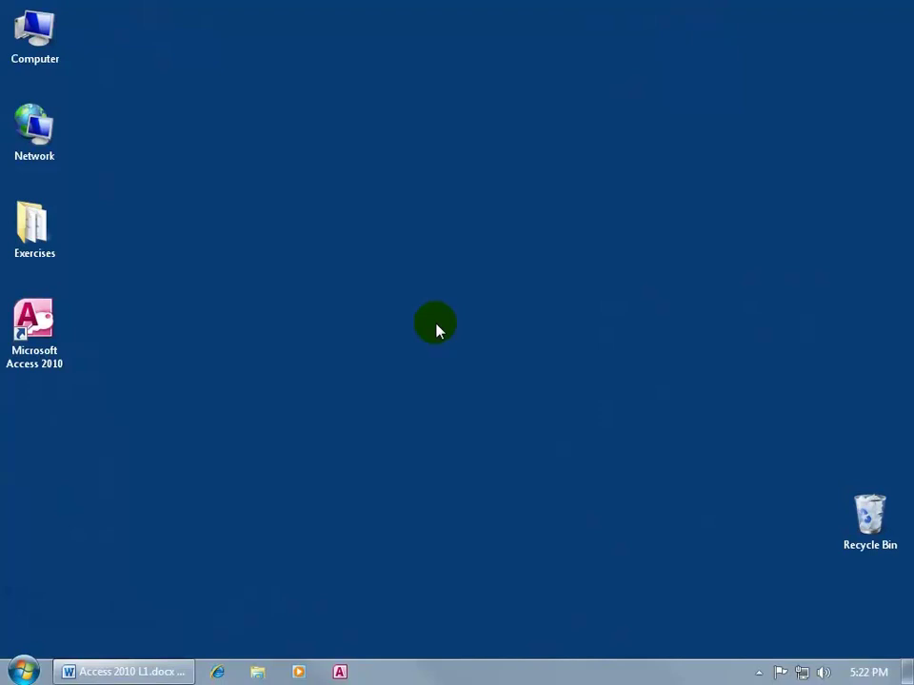
Step: Open the Exercises folder and launch Books.accdb in Access
{"action": "double_click", "coordinate": [21, 233]}
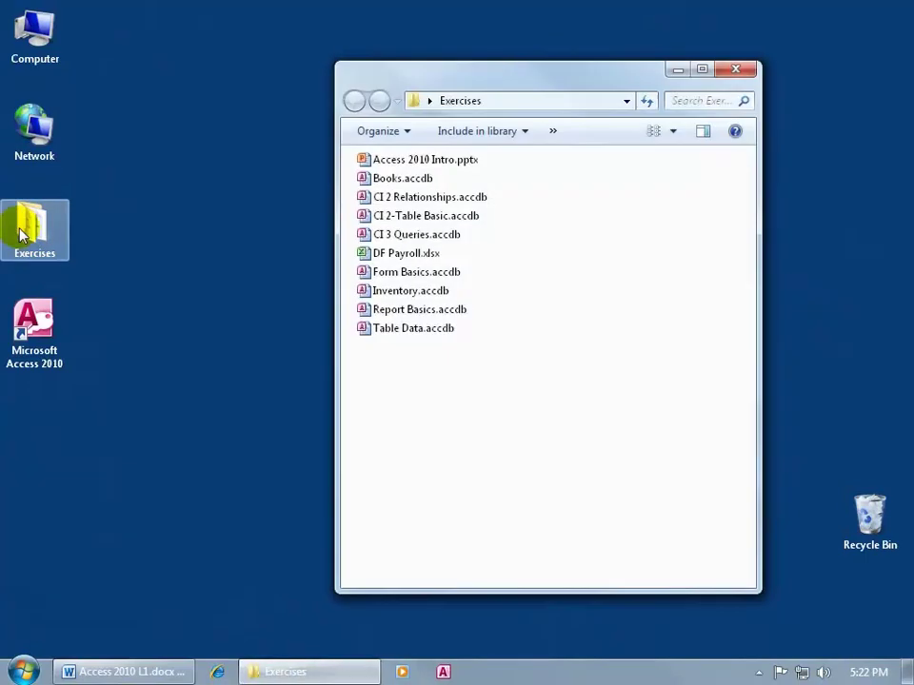
{"action": "double_click", "coordinate": [398, 181]}
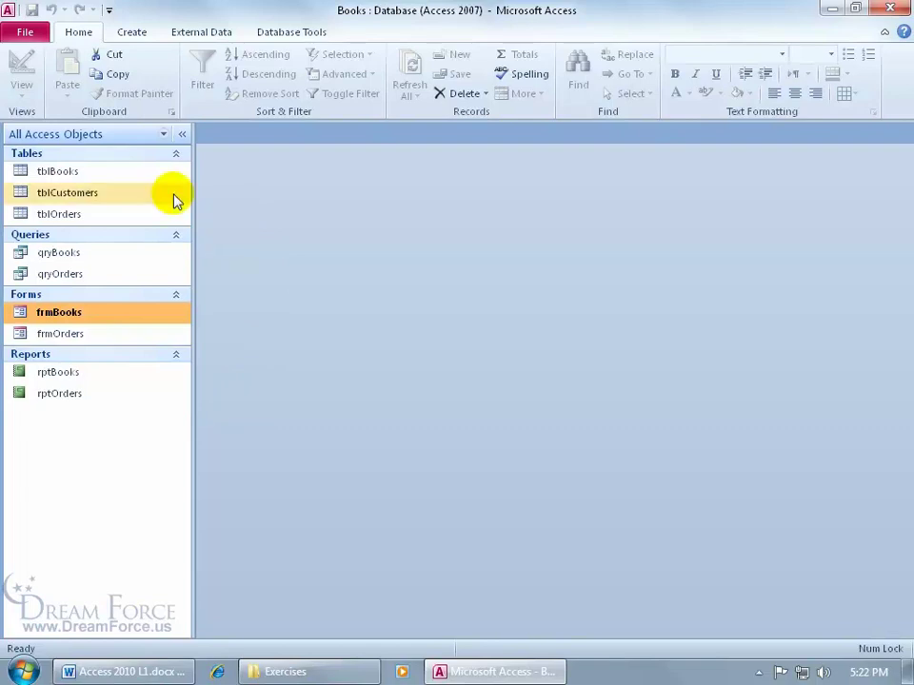
Step: Open tblBooks, step forward three records, then select the ST-316 and HD-101 records
{"action": "double_click", "coordinate": [122, 177]}
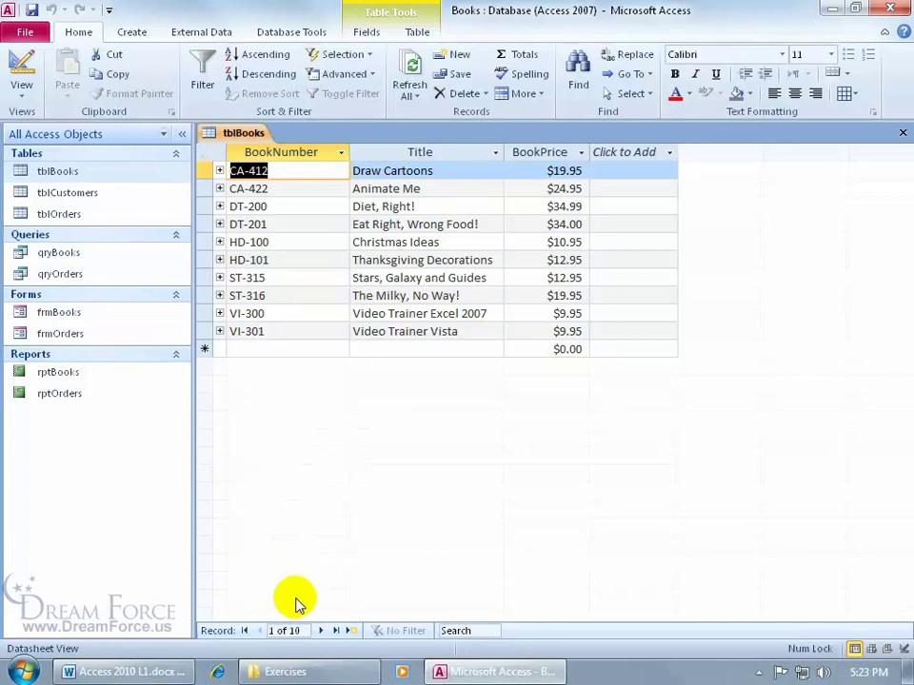
{"action": "left_click", "coordinate": [324, 632]}
{"action": "left_click", "coordinate": [324, 632]}
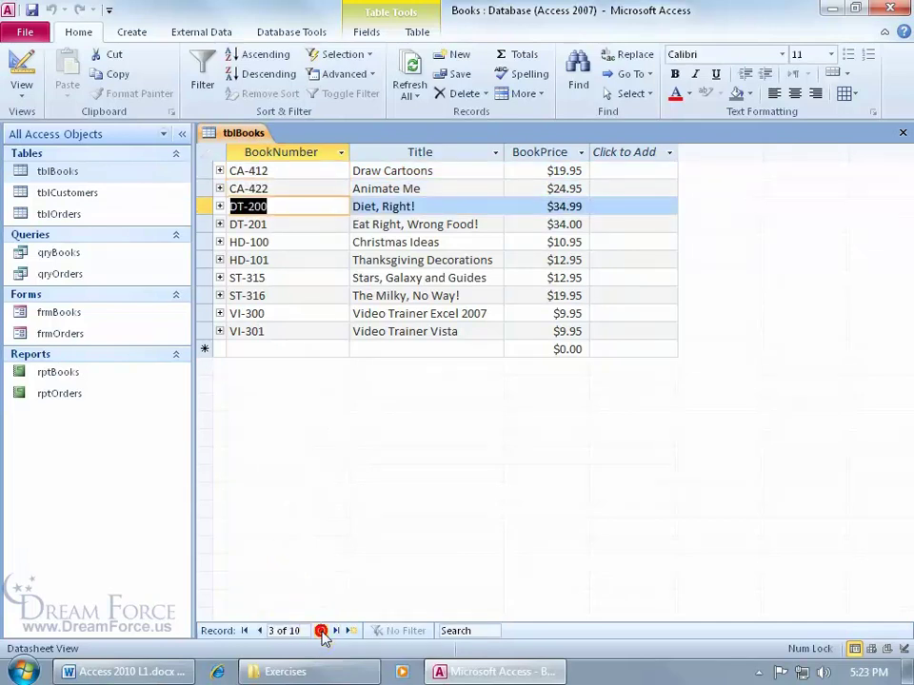
{"action": "left_click", "coordinate": [323, 632]}
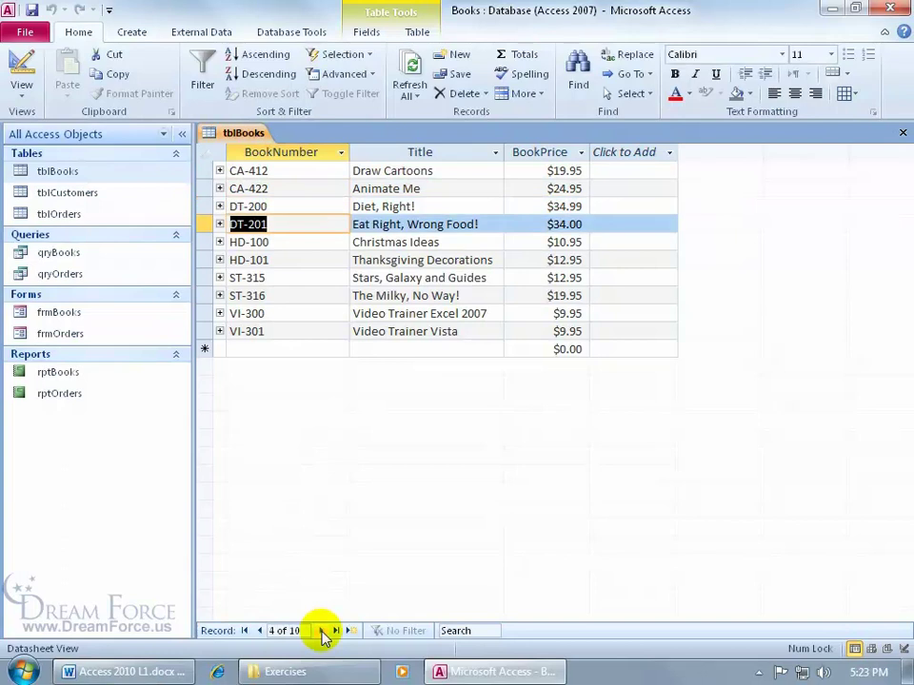
{"action": "left_click", "coordinate": [292, 294]}
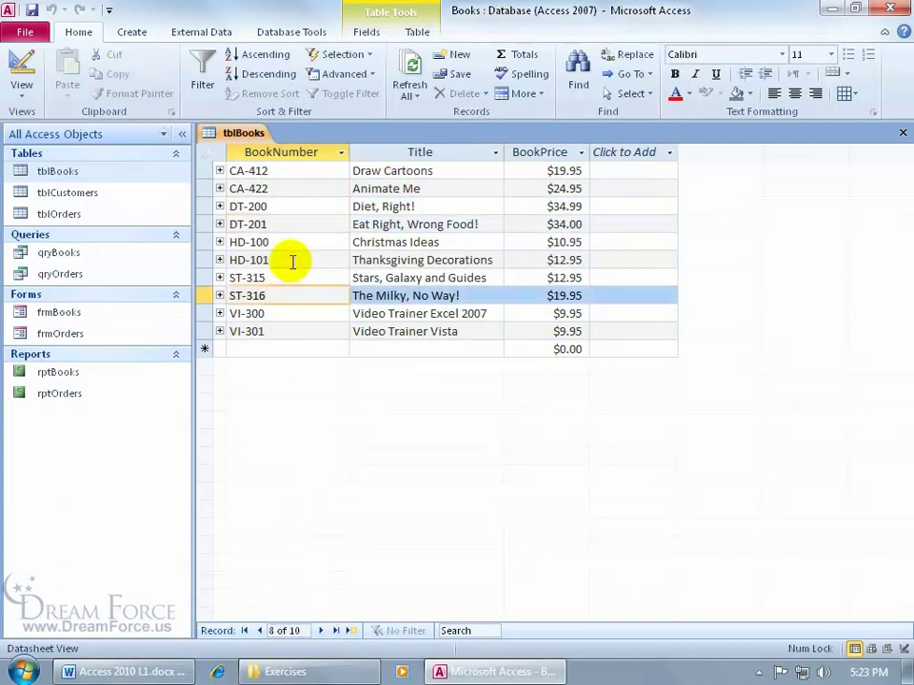
{"action": "left_click", "coordinate": [292, 261]}
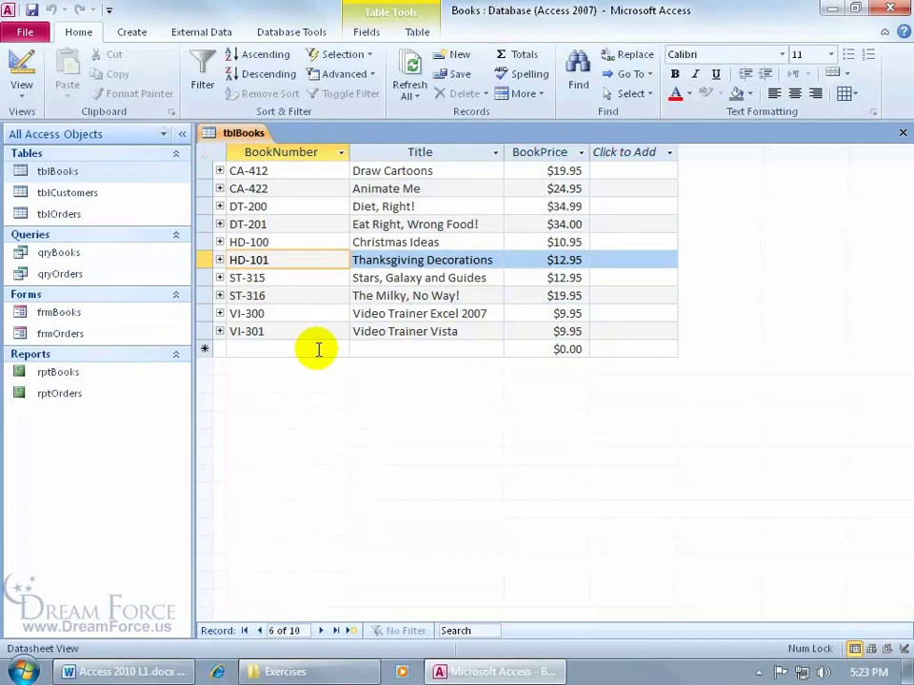
Step: Jump to record 2 by entering 2 in the record navigator box
{"action": "left_click", "coordinate": [292, 630]}
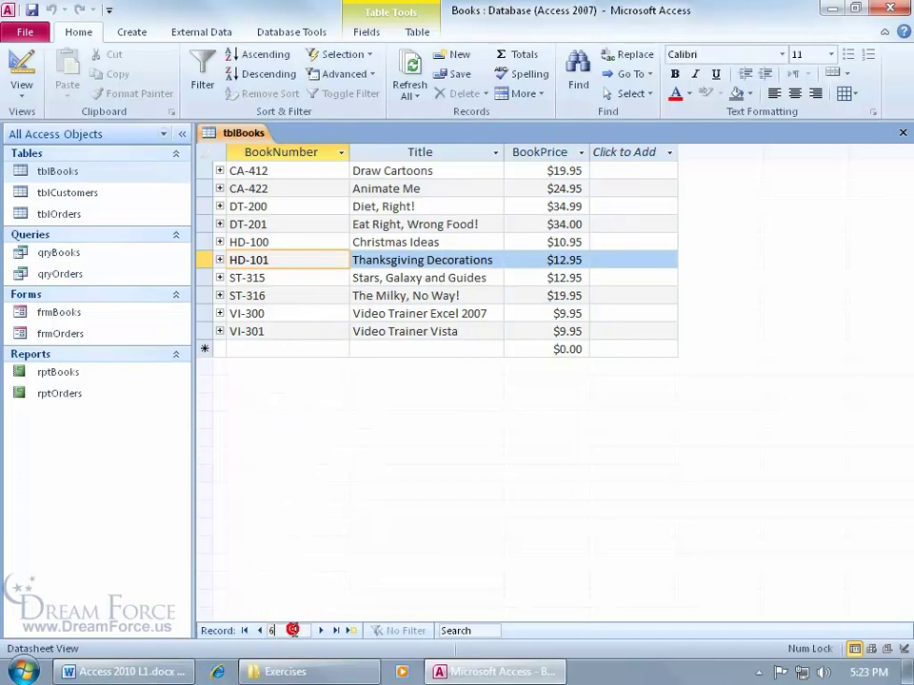
{"action": "key", "text": "BackSpace"}
{"action": "type", "text": "2"}
{"action": "key", "text": "Return"}
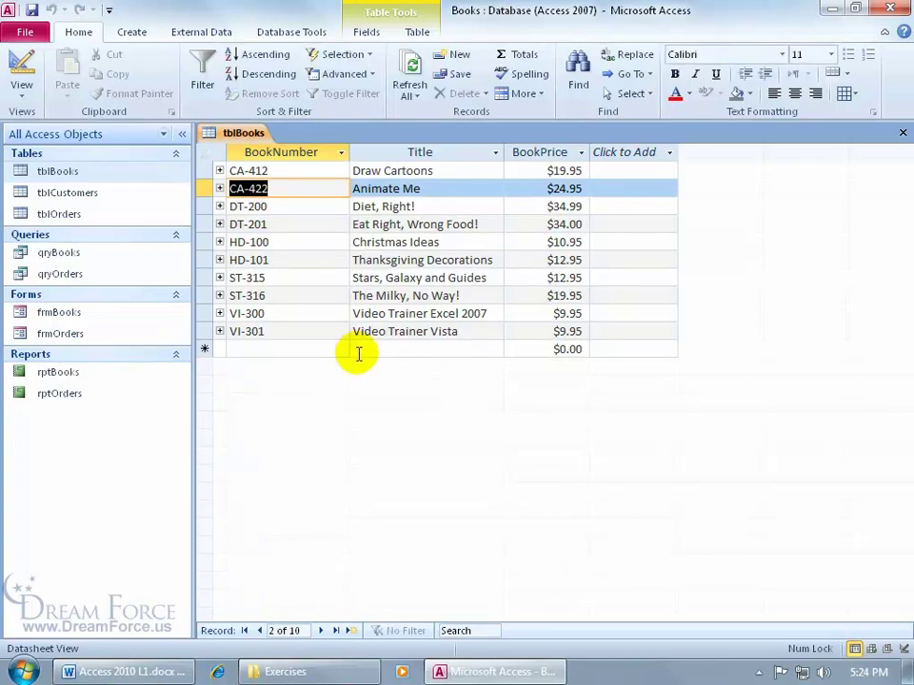
Step: Open tblCustomers, tblOrders and the qryBooks query, each in its own tab
{"action": "double_click", "coordinate": [110, 194]}
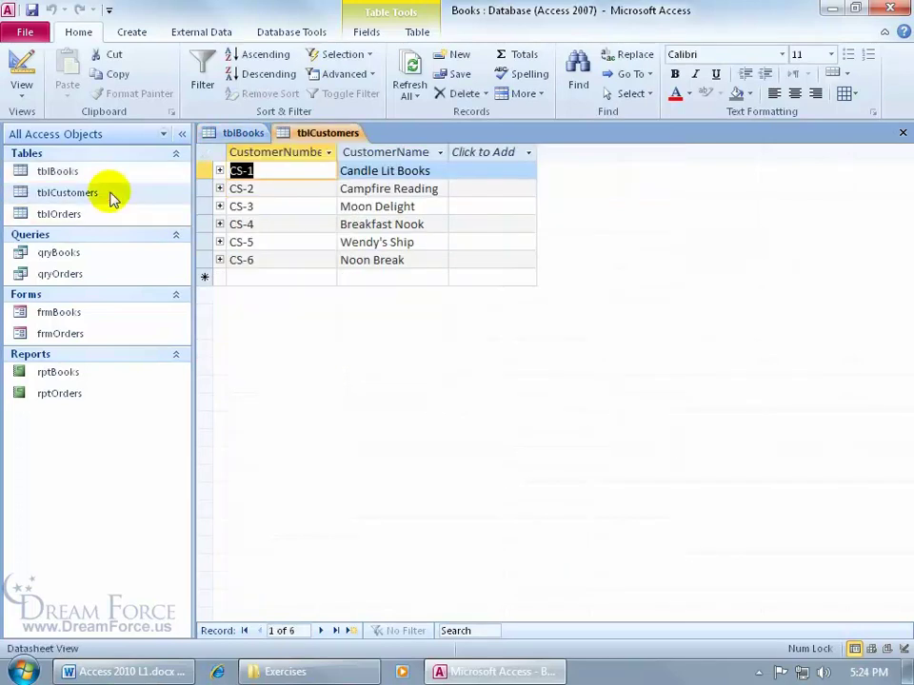
{"action": "double_click", "coordinate": [102, 213]}
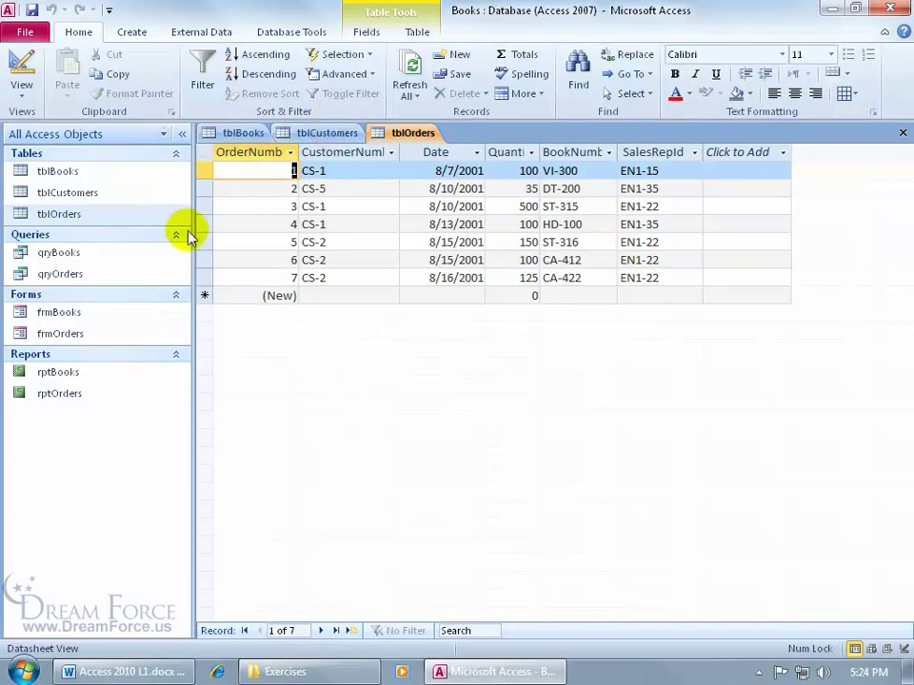
{"action": "left_click", "coordinate": [142, 259]}
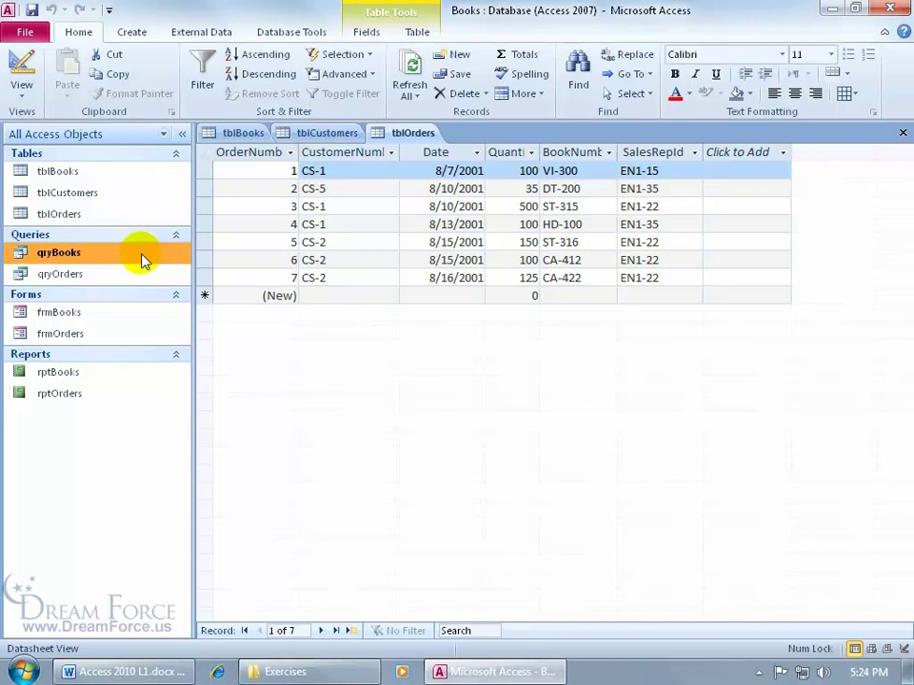
{"action": "double_click", "coordinate": [143, 257]}
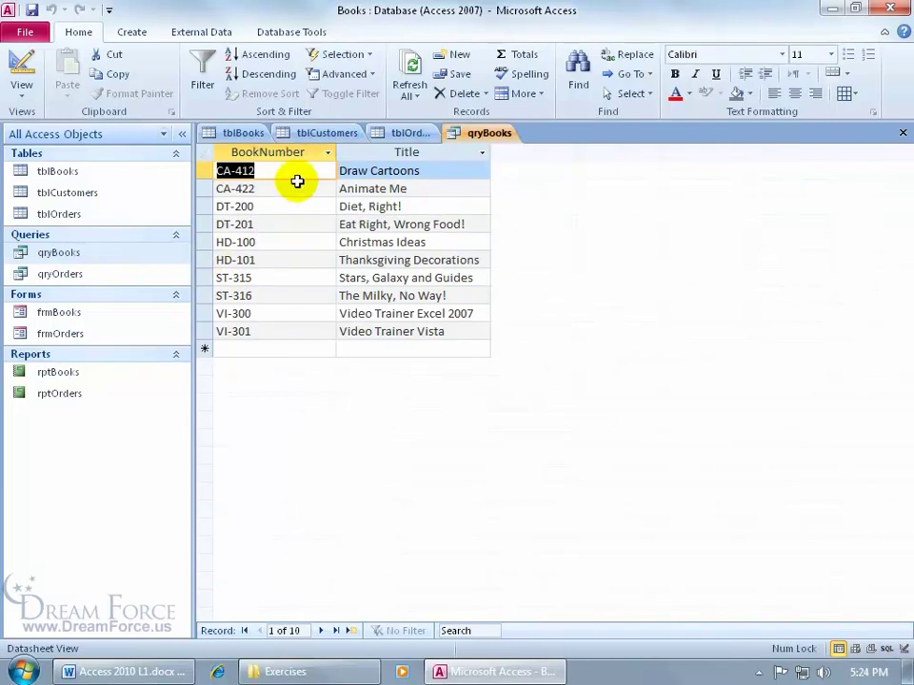
{"action": "left_click", "coordinate": [242, 133]}
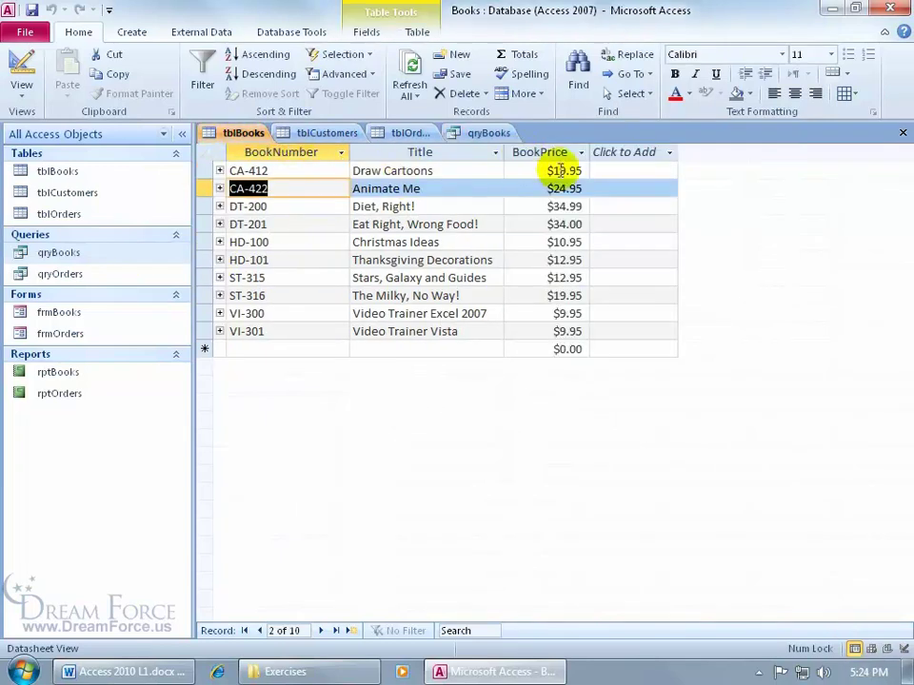
{"action": "left_click", "coordinate": [488, 133]}
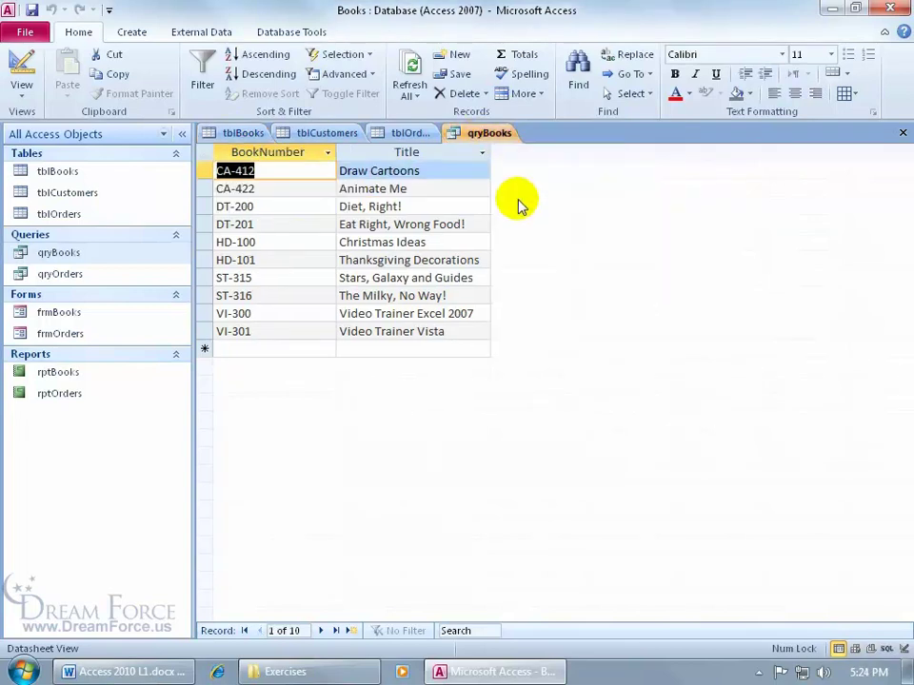
{"action": "left_click", "coordinate": [235, 137]}
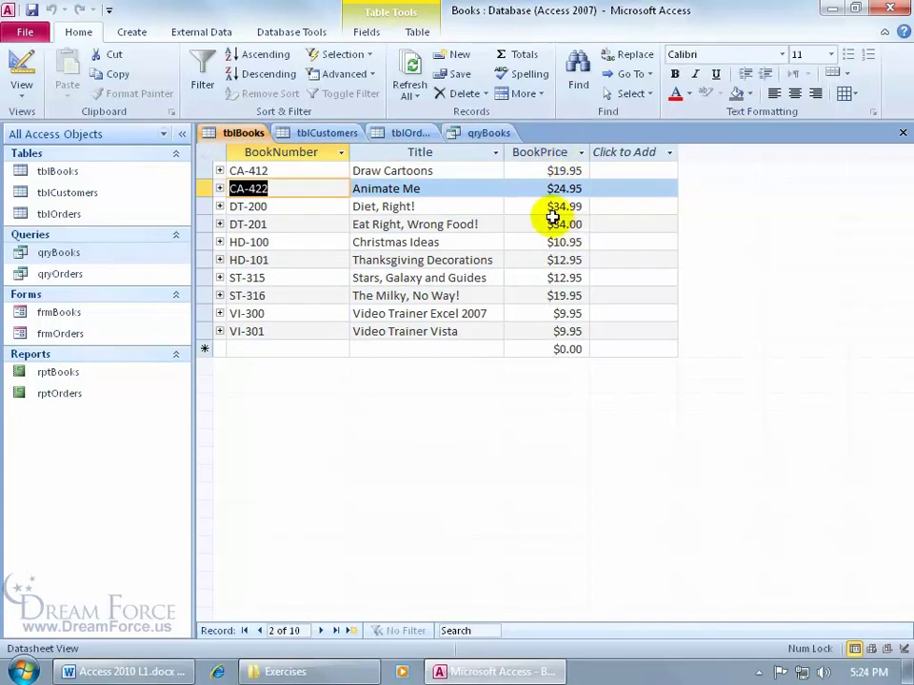
{"action": "left_click", "coordinate": [494, 137]}
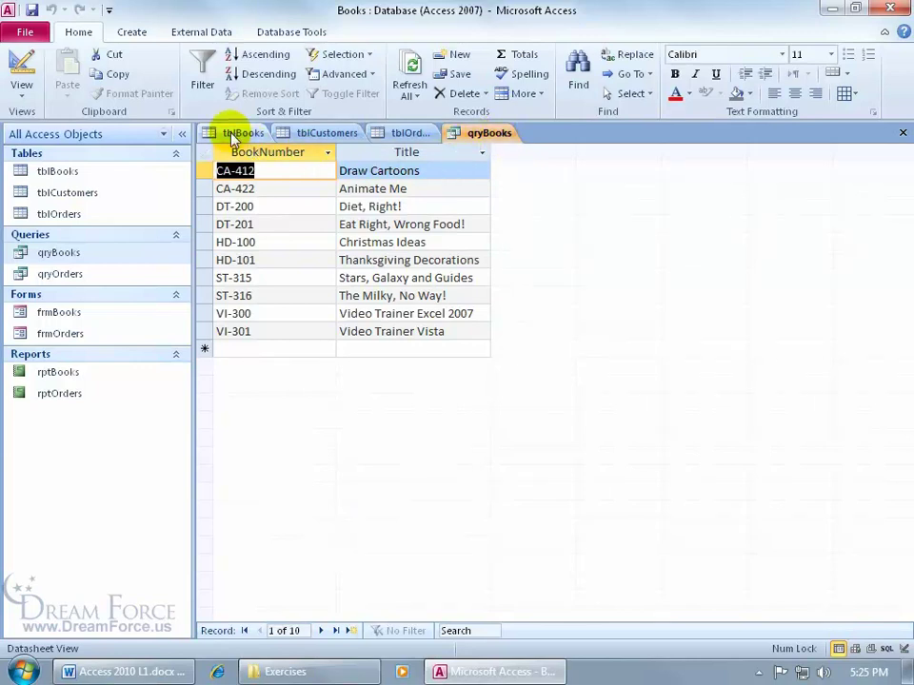
Step: Open the frmBooks form, check the tblBooks tab, then return to frmBooks
{"action": "double_click", "coordinate": [135, 319]}
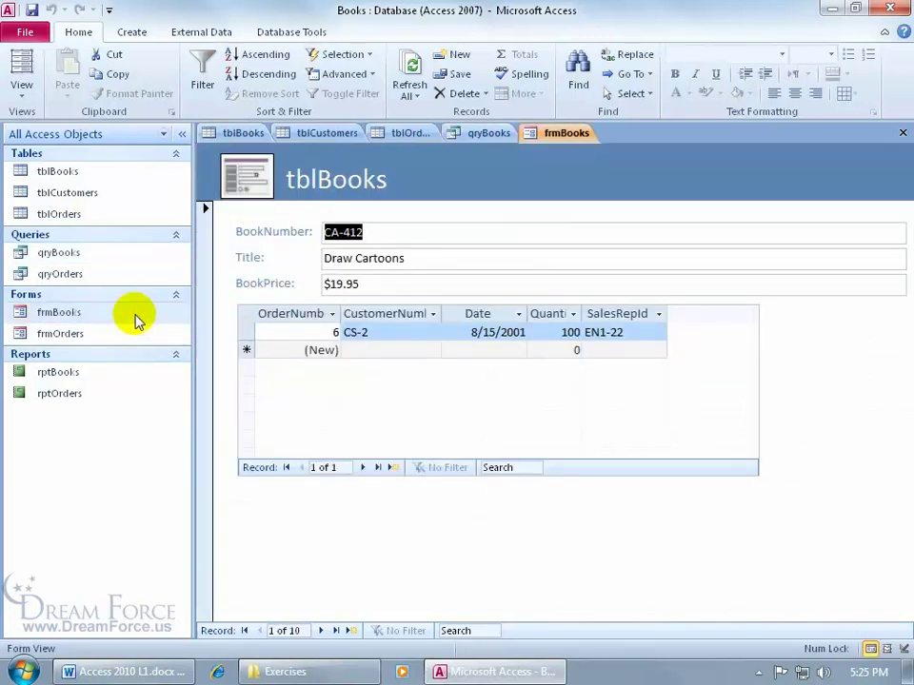
{"action": "left_click", "coordinate": [233, 133]}
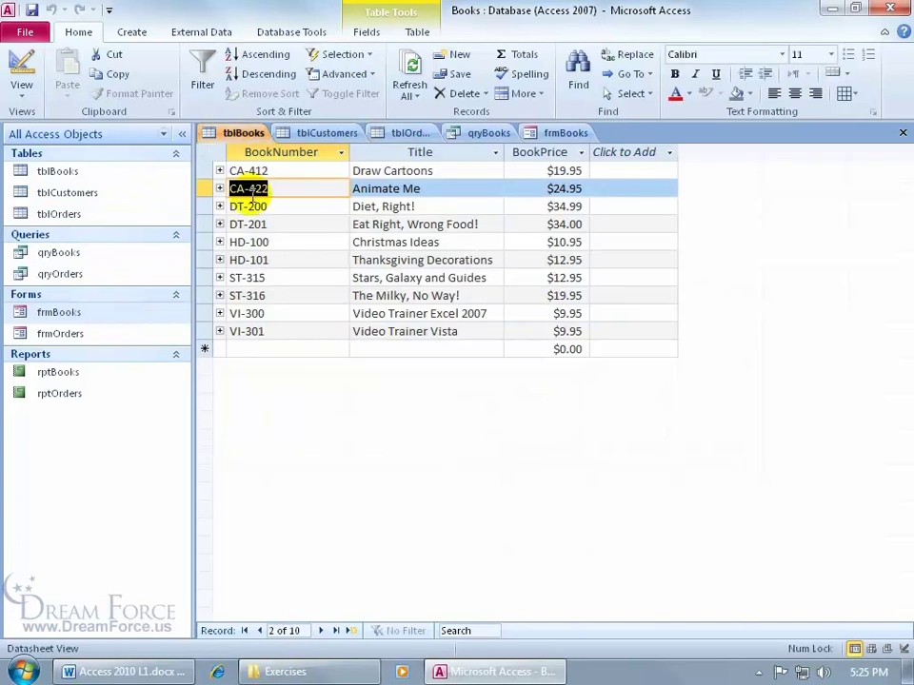
{"action": "left_click", "coordinate": [565, 135]}
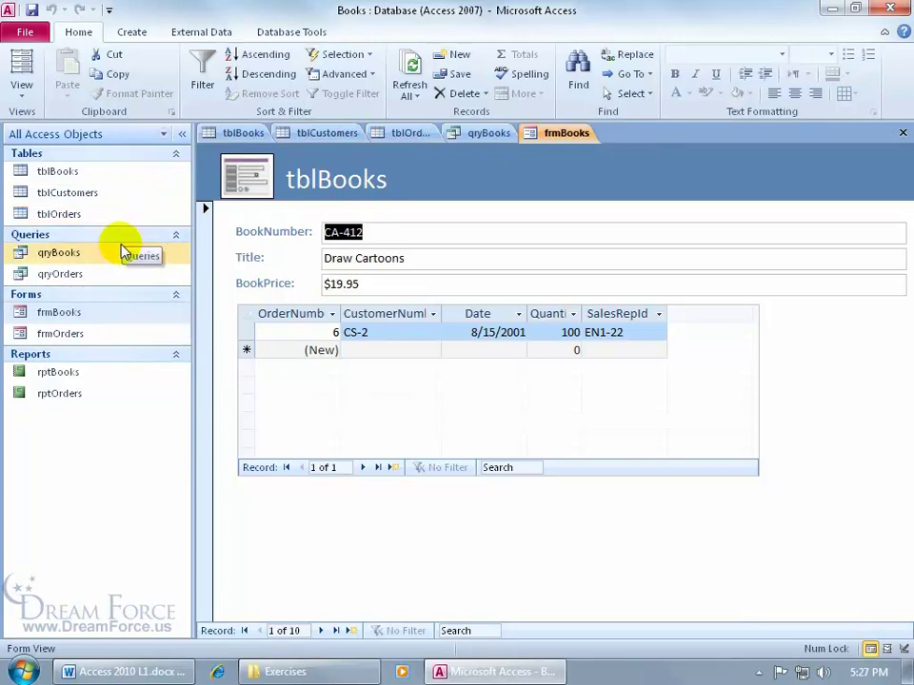
Step: Preview the rptBooks report, then close it and the frmBooks form from their tabs
{"action": "double_click", "coordinate": [78, 372]}
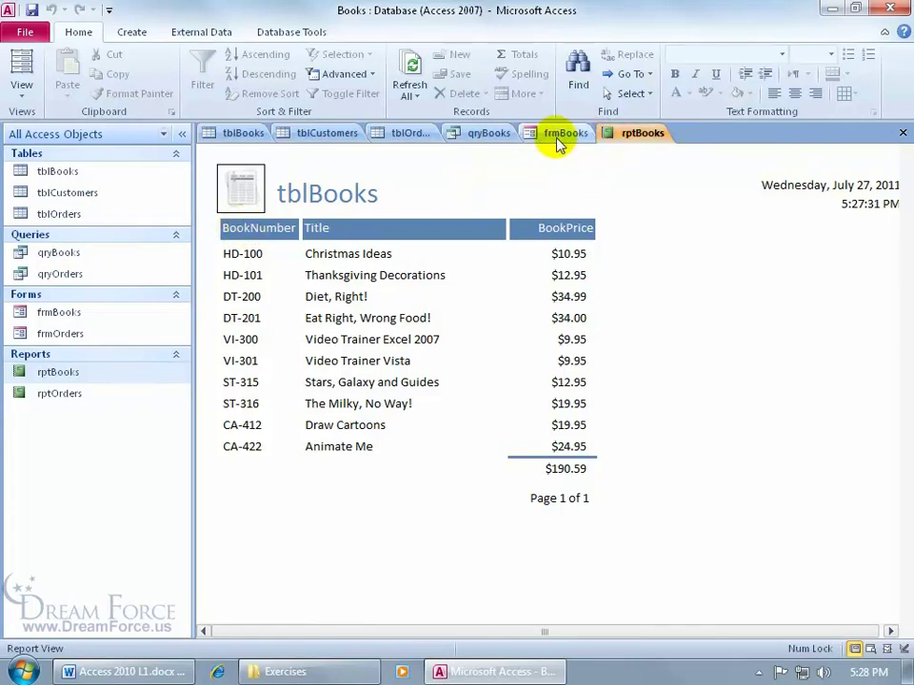
{"action": "left_click", "coordinate": [903, 134]}
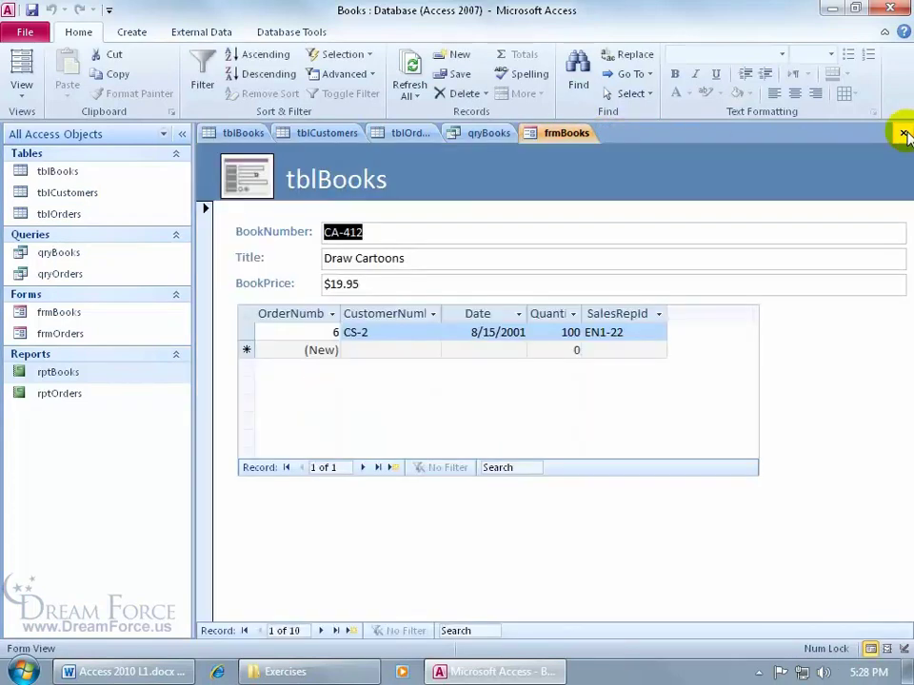
{"action": "right_click", "coordinate": [545, 138]}
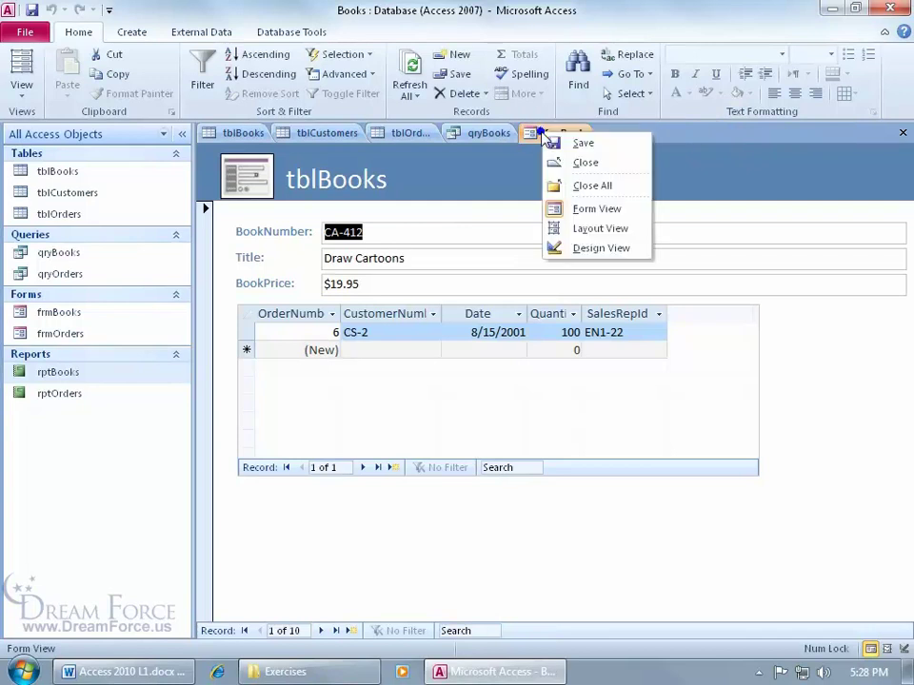
{"action": "left_click", "coordinate": [578, 162]}
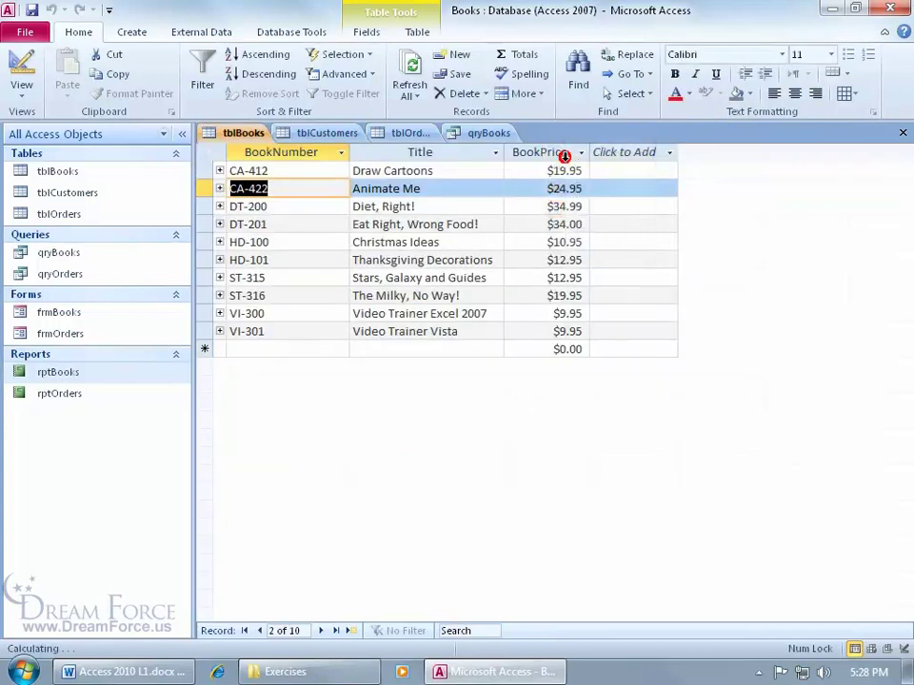
{"action": "right_click", "coordinate": [485, 134]}
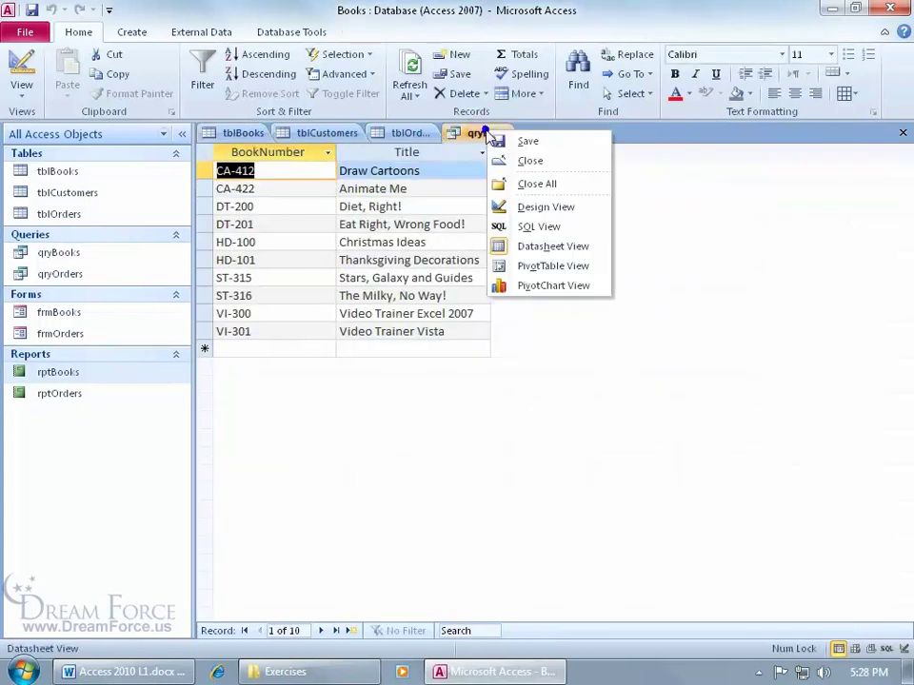
Step: Close all open objects with Close All, then reopen the rptBooks report
{"action": "left_click", "coordinate": [520, 187]}
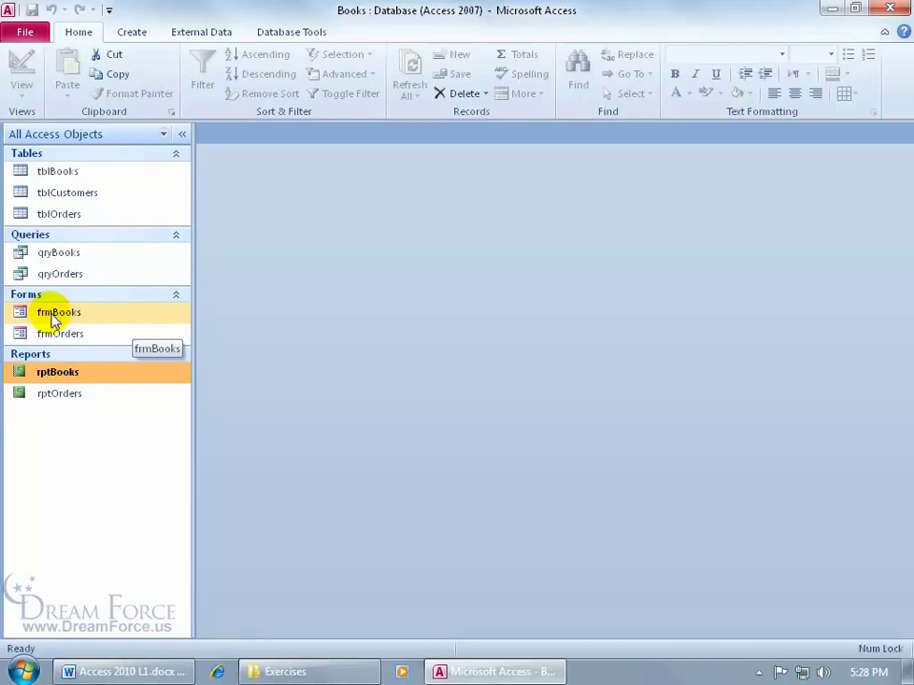
{"action": "double_click", "coordinate": [69, 378]}
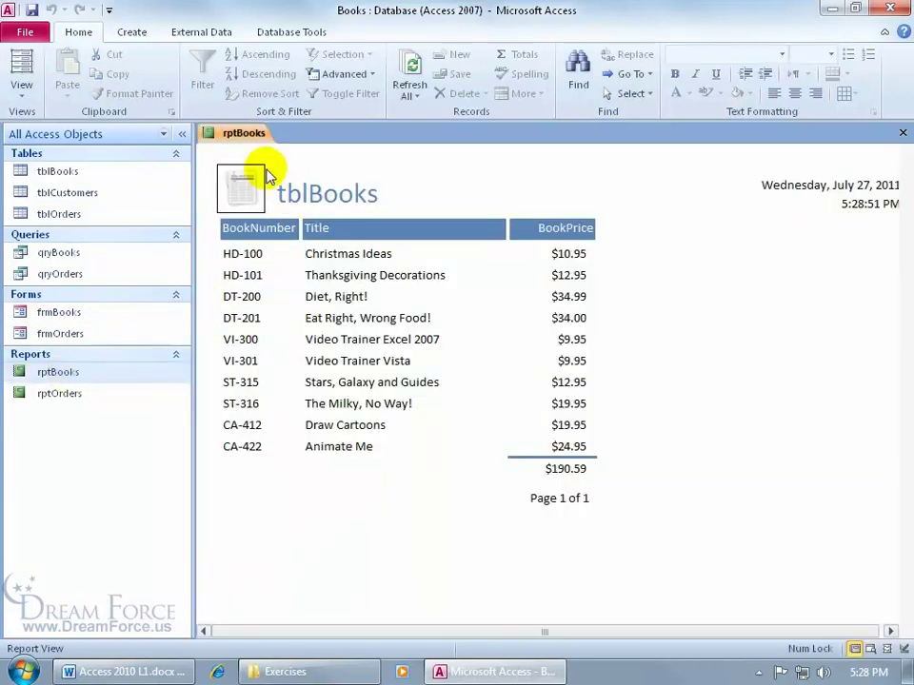
{"action": "right_click", "coordinate": [253, 137]}
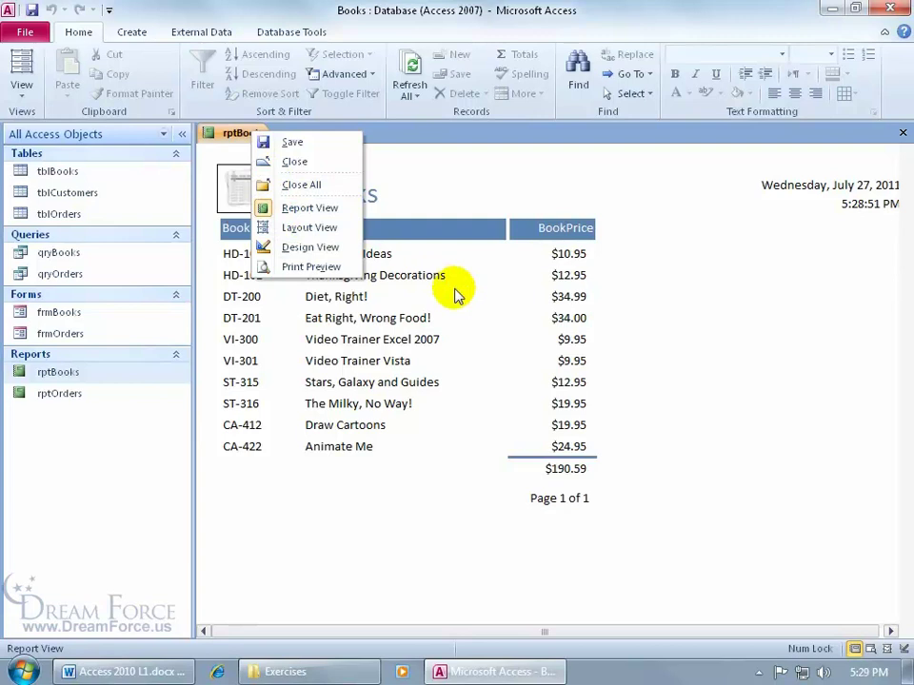
Step: Open rptBooks in Design View and check that its Record Source is tblBooks
{"action": "left_click", "coordinate": [332, 251]}
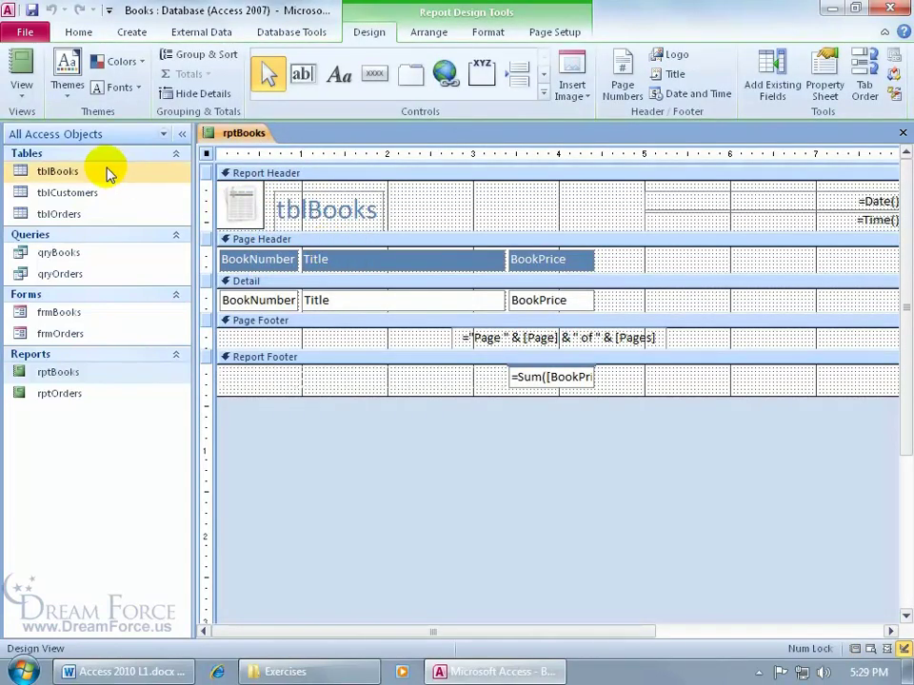
{"action": "left_click", "coordinate": [825, 84]}
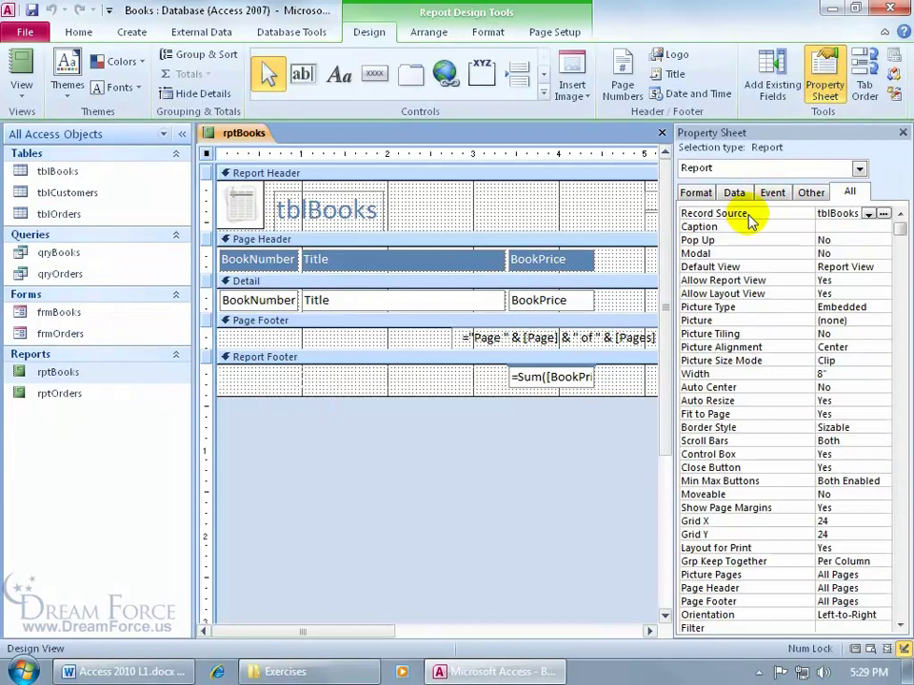
{"action": "left_click", "coordinate": [868, 214]}
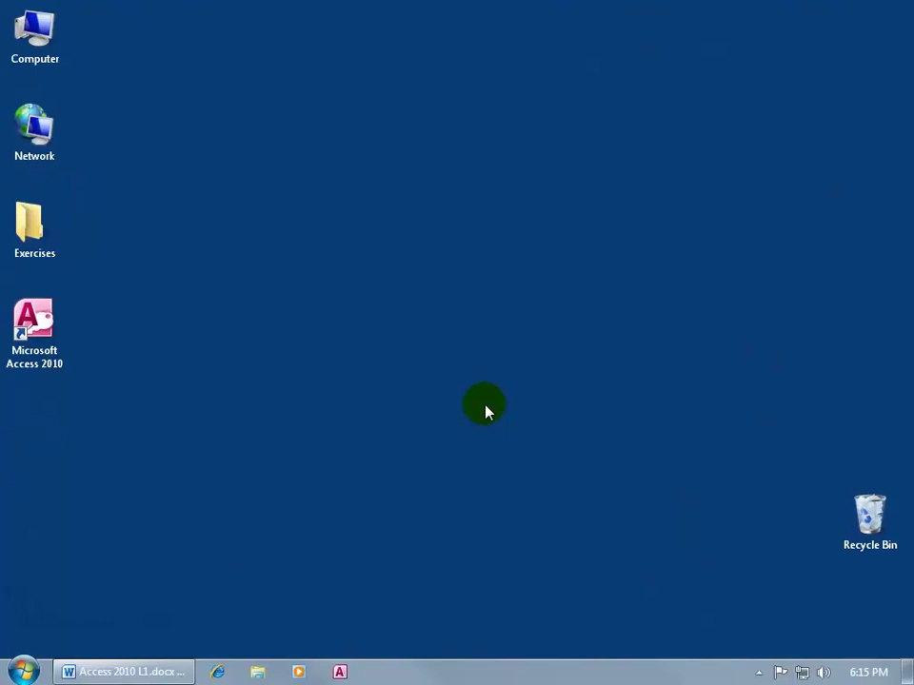
Step: Launch Microsoft Access 2010 from its desktop shortcut
{"action": "double_click", "coordinate": [57, 339]}
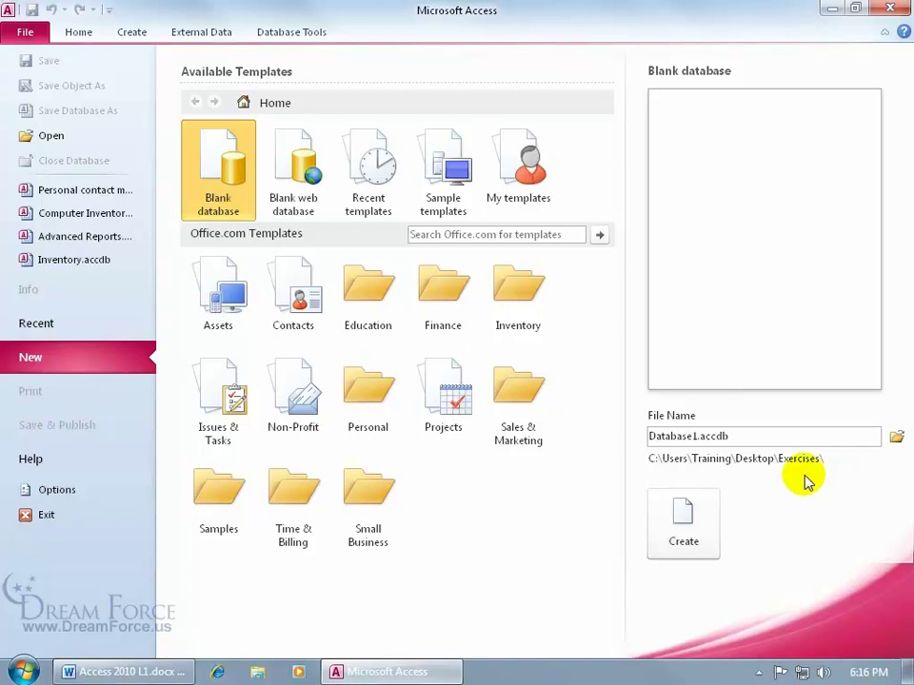
{"action": "left_click", "coordinate": [897, 438]}
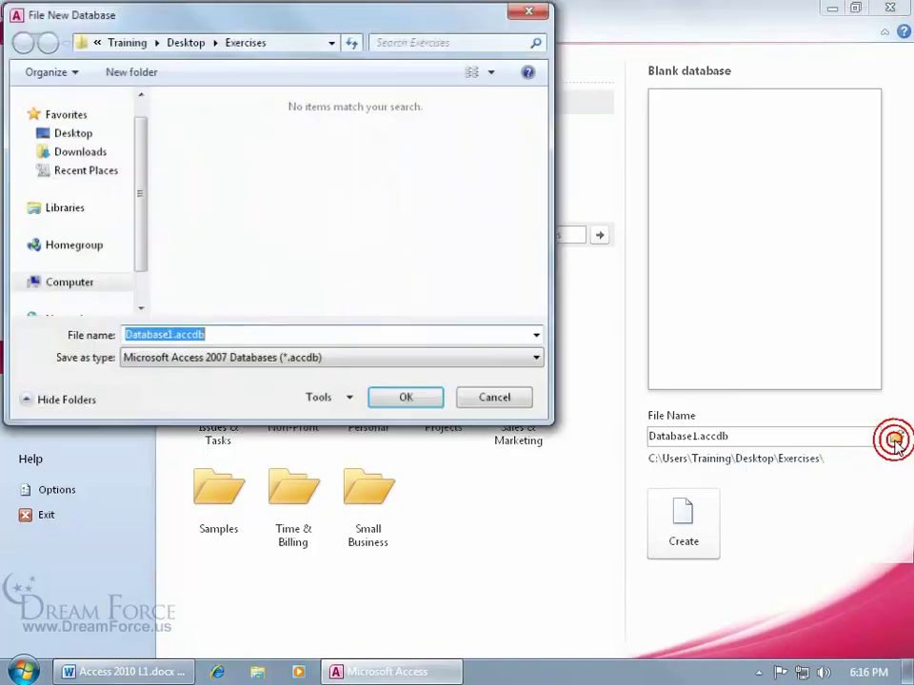
{"action": "left_click", "coordinate": [72, 133]}
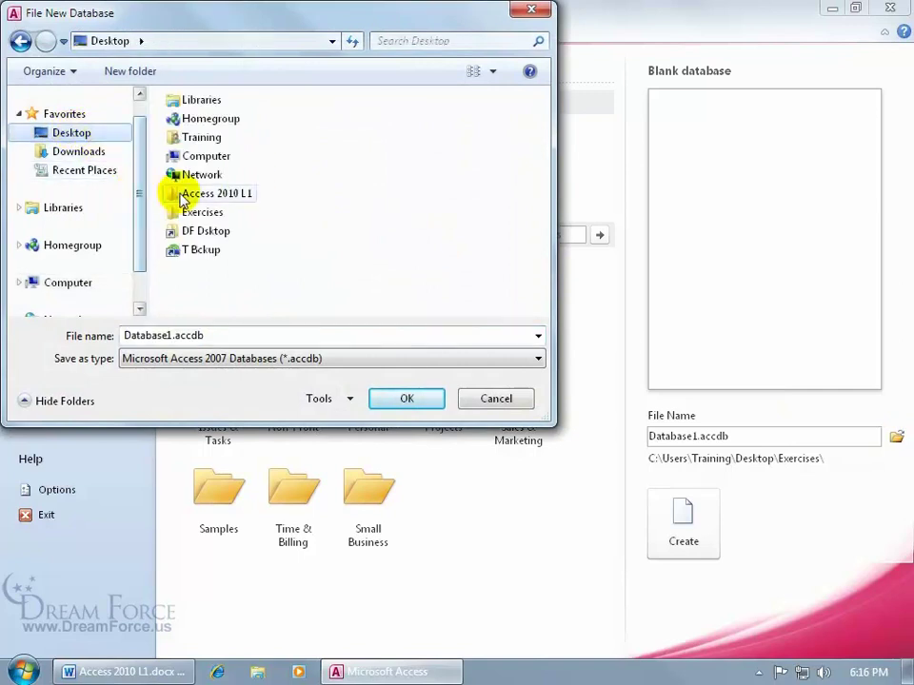
{"action": "left_click", "coordinate": [515, 401]}
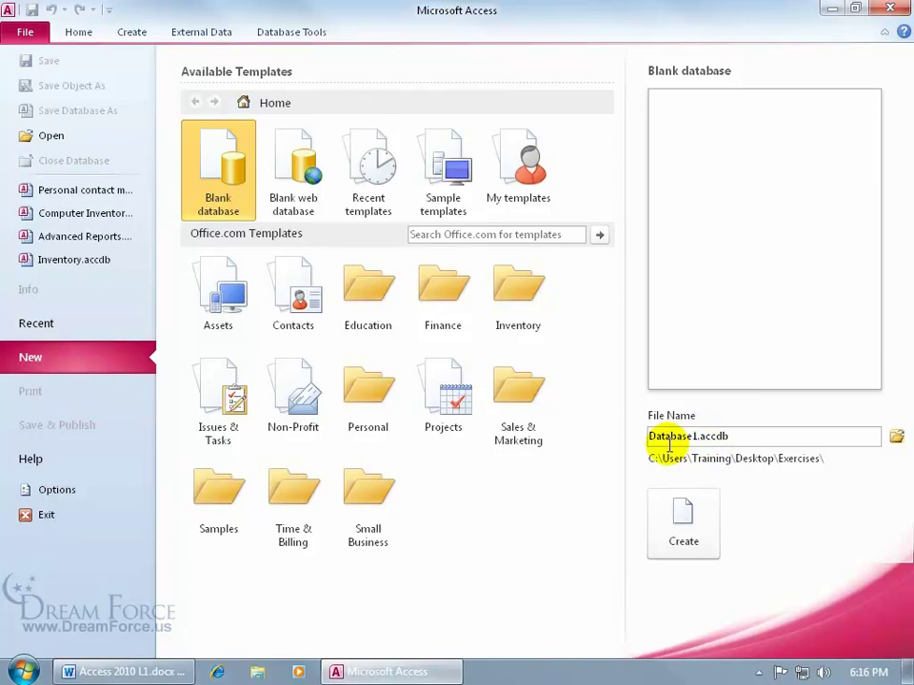
Step: Replace the default Database1 file name with 'Computer Inventory', giving Computer Inventory.accdb
{"action": "double_click", "coordinate": [696, 436]}
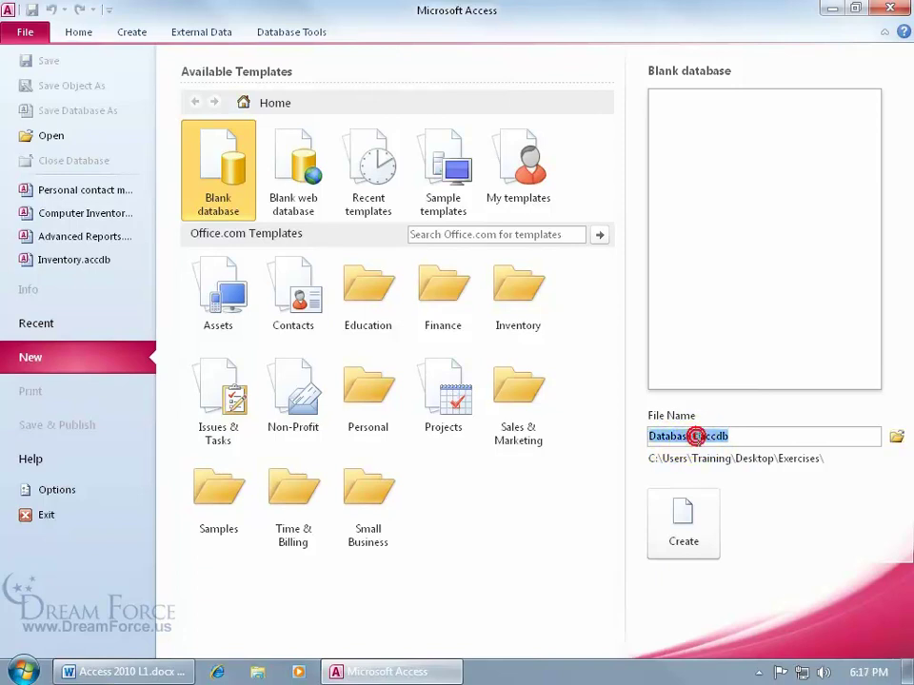
{"action": "left_click", "coordinate": [695, 436]}
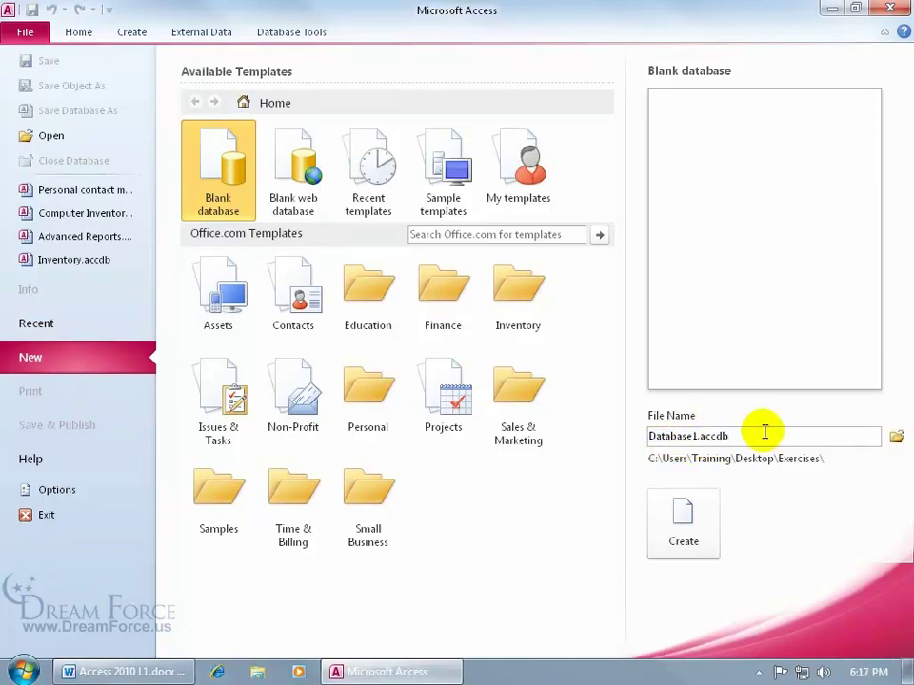
{"action": "key", "text": "BackSpace"}
{"action": "key", "text": "BackSpace"}
{"action": "key", "text": "BackSpace"}
{"action": "key", "text": "BackSpace"}
{"action": "key", "text": "BackSpace"}
{"action": "key", "text": "BackSpace"}
{"action": "key", "text": "BackSpace"}
{"action": "key", "text": "BackSpace"}
{"action": "key", "text": "BackSpace"}
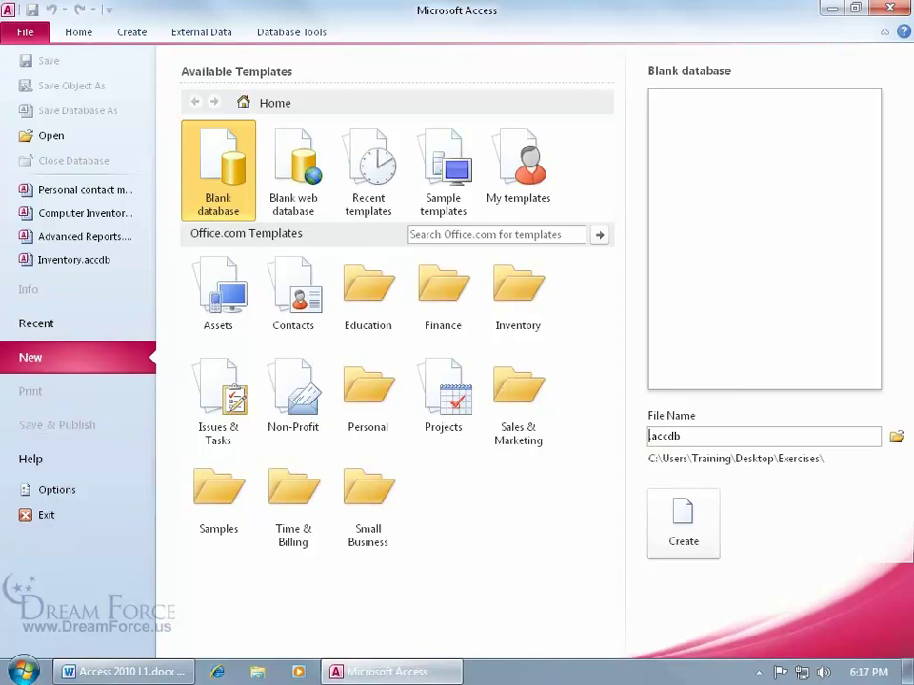
{"action": "type", "text": "Computer Inventory"}
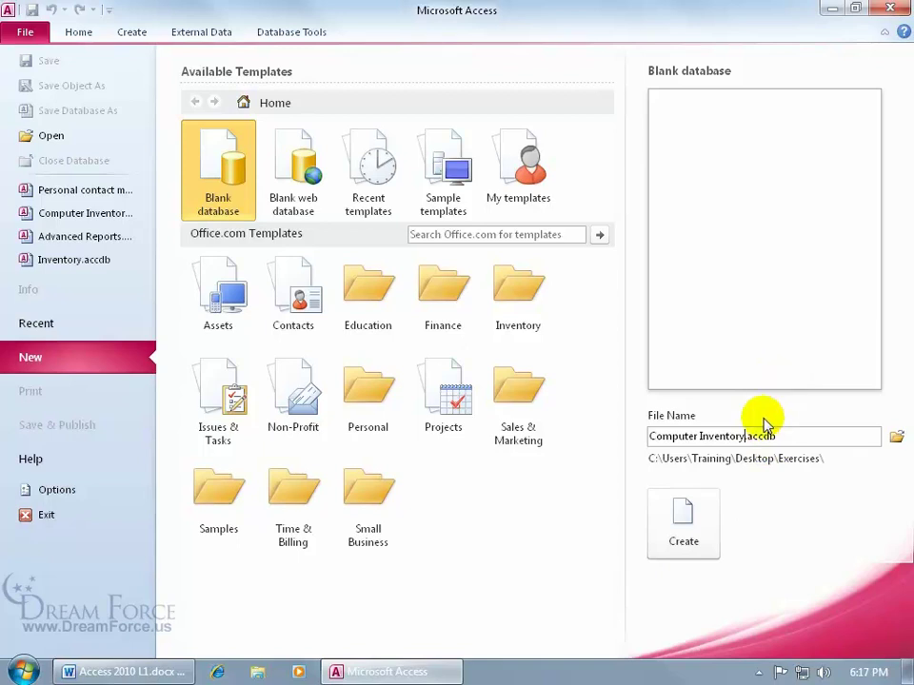
Step: Create Computer Inventory.accdb and close the starter Table1 without saving it
{"action": "left_click", "coordinate": [693, 517]}
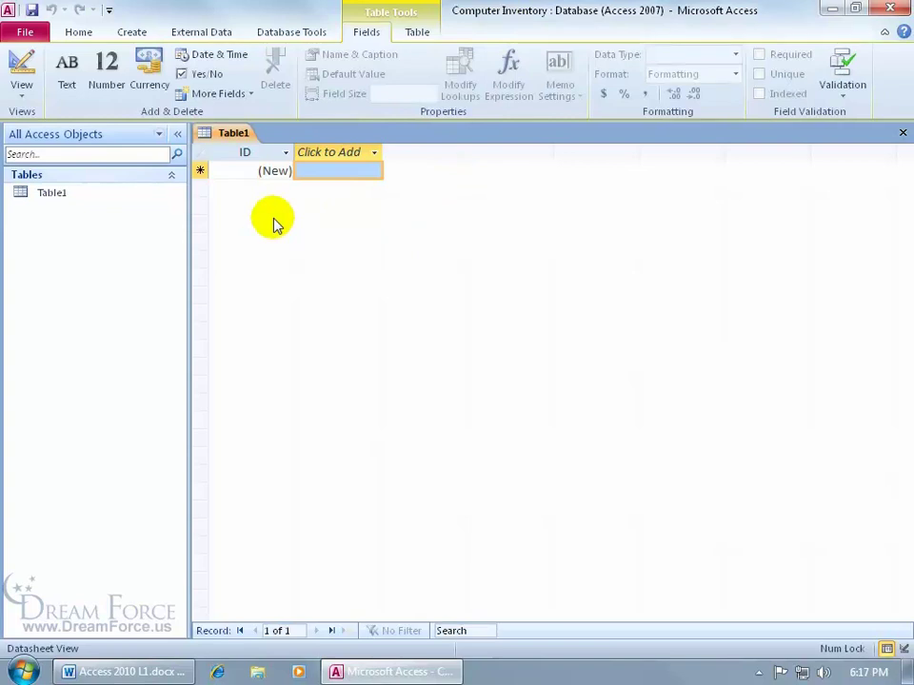
{"action": "left_click", "coordinate": [901, 133]}
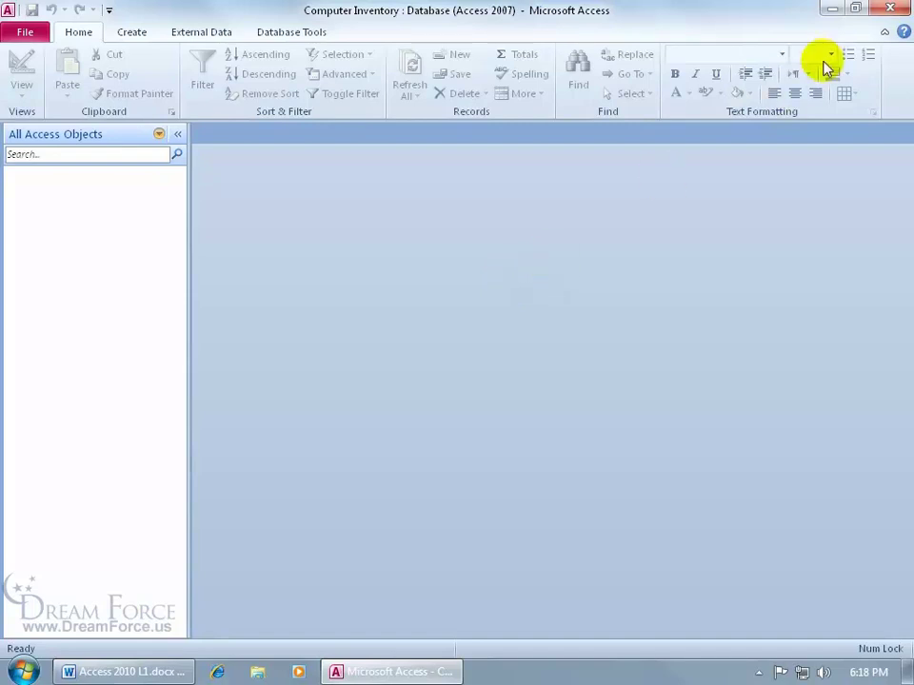
Step: Exit Access and reopen Computer Inventory.accdb from the desktop Exercises folder
{"action": "left_click", "coordinate": [893, 11]}
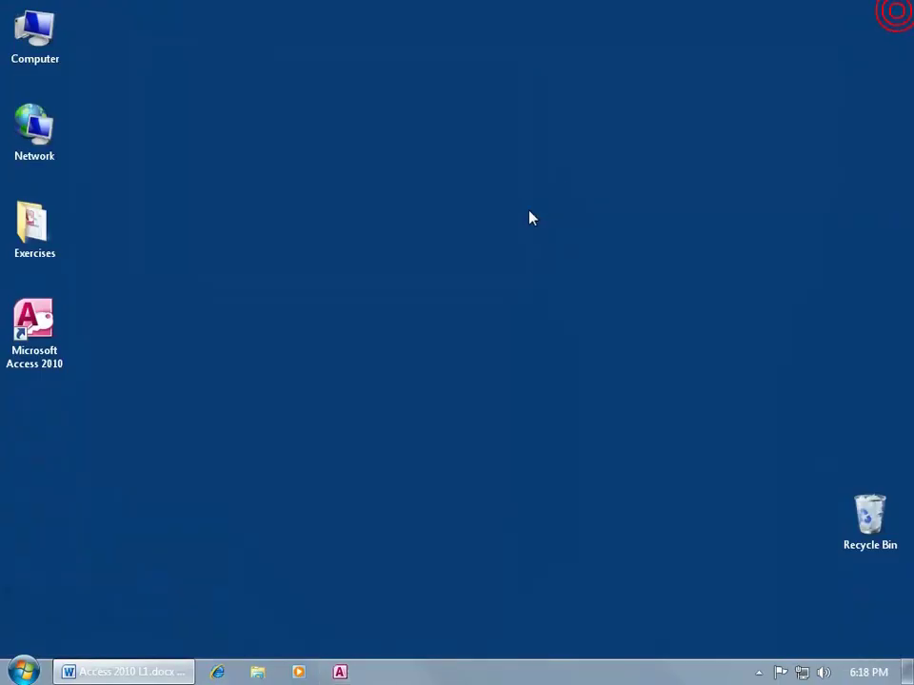
{"action": "double_click", "coordinate": [38, 228]}
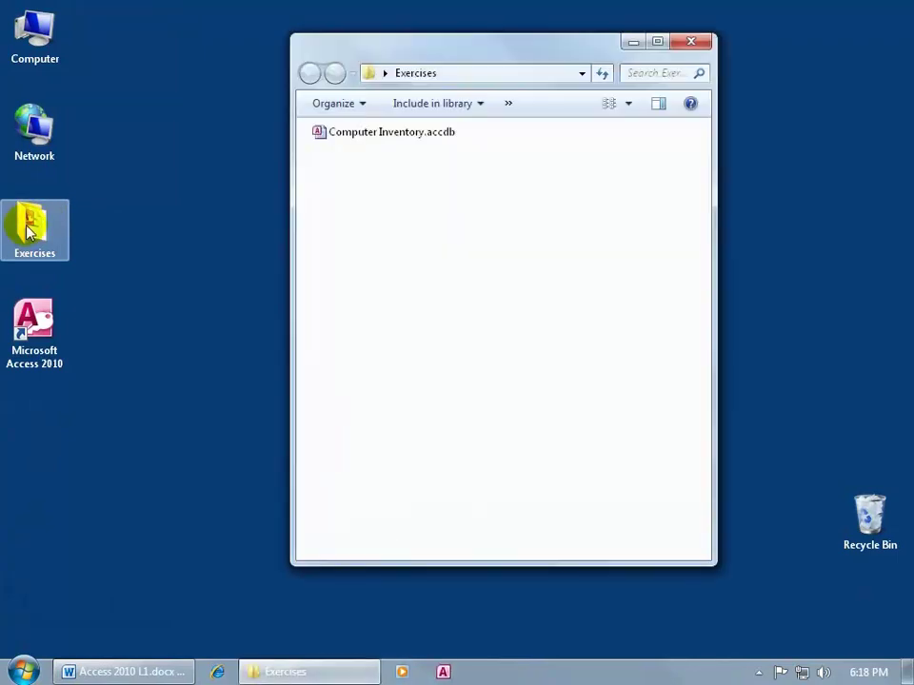
{"action": "double_click", "coordinate": [400, 135]}
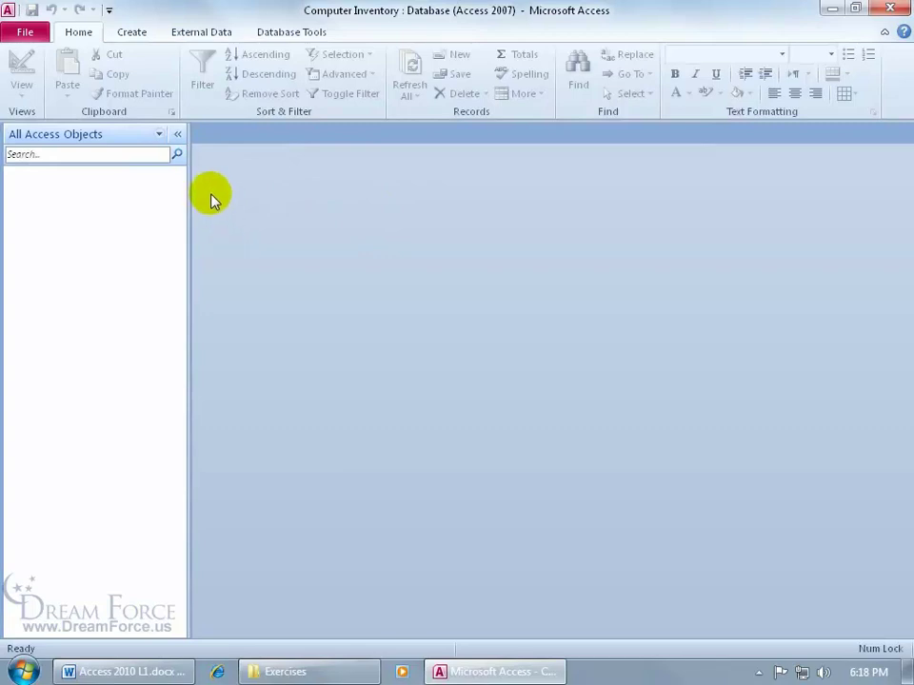
Step: Select the Contacts template from the Office.com Contacts category on the File > New page
{"action": "left_click", "coordinate": [27, 34]}
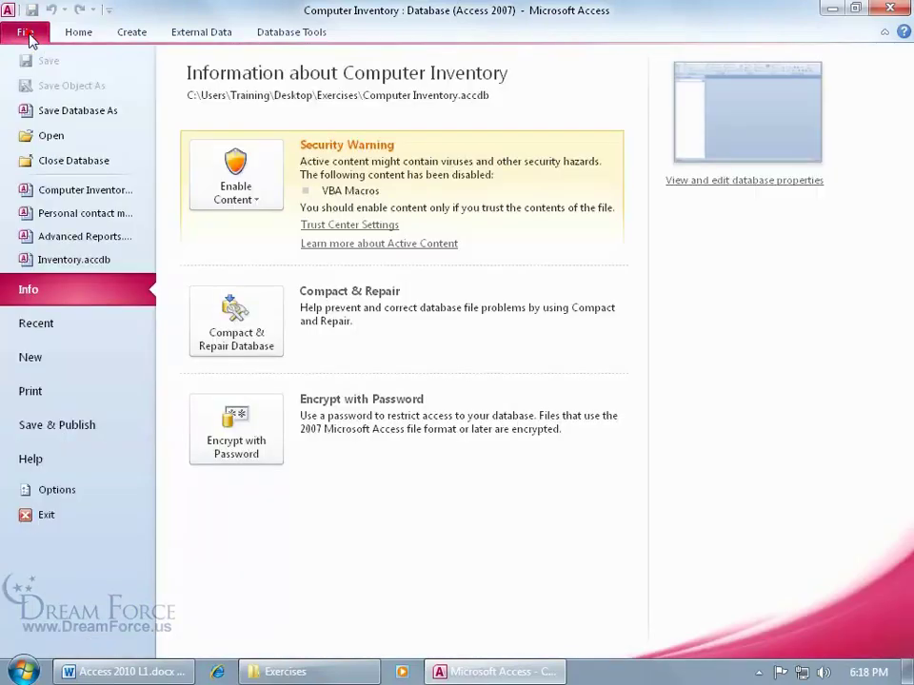
{"action": "left_click", "coordinate": [57, 357]}
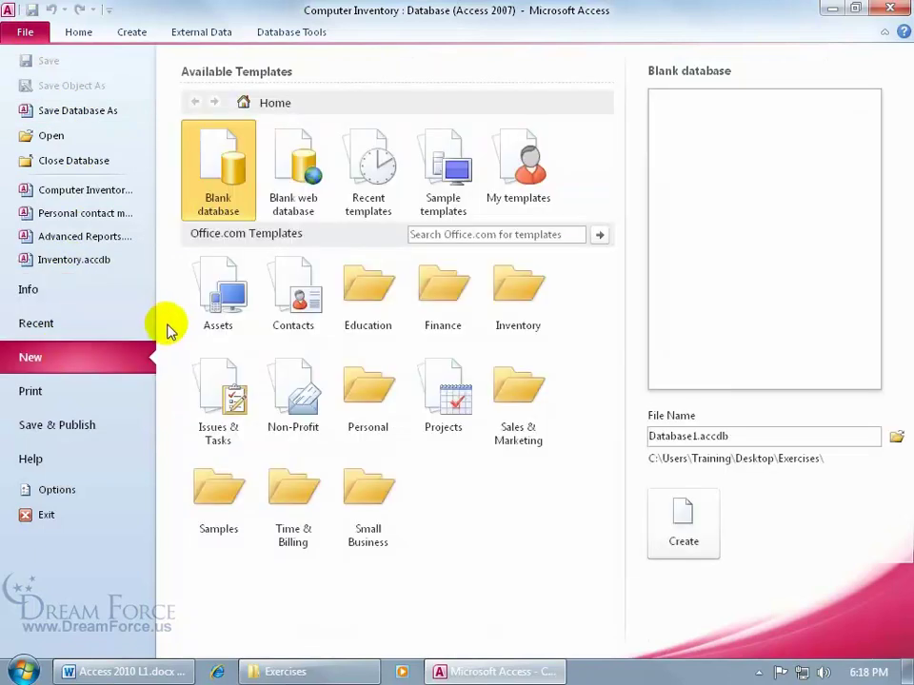
{"action": "left_click", "coordinate": [298, 303]}
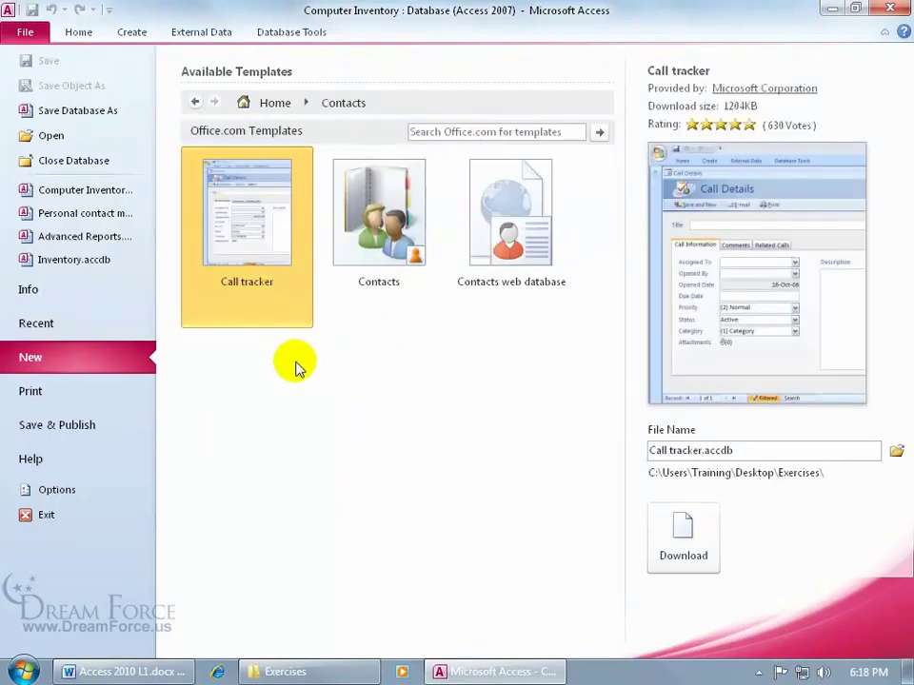
{"action": "left_click", "coordinate": [377, 251]}
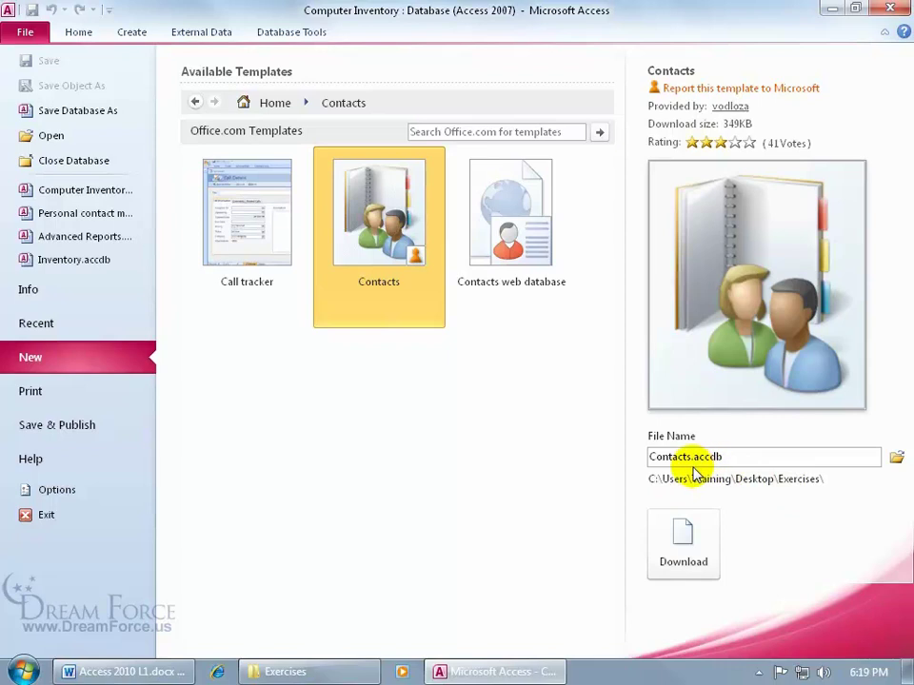
Step: Download the Contacts template and accept the Community Templates licence agreement
{"action": "left_click", "coordinate": [683, 543]}
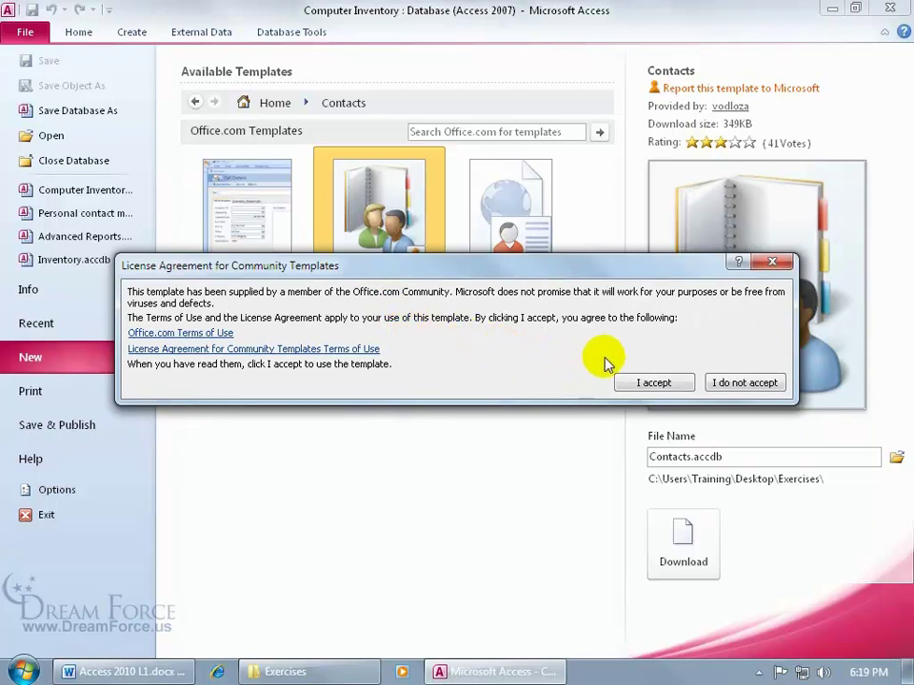
{"action": "left_click", "coordinate": [647, 384]}
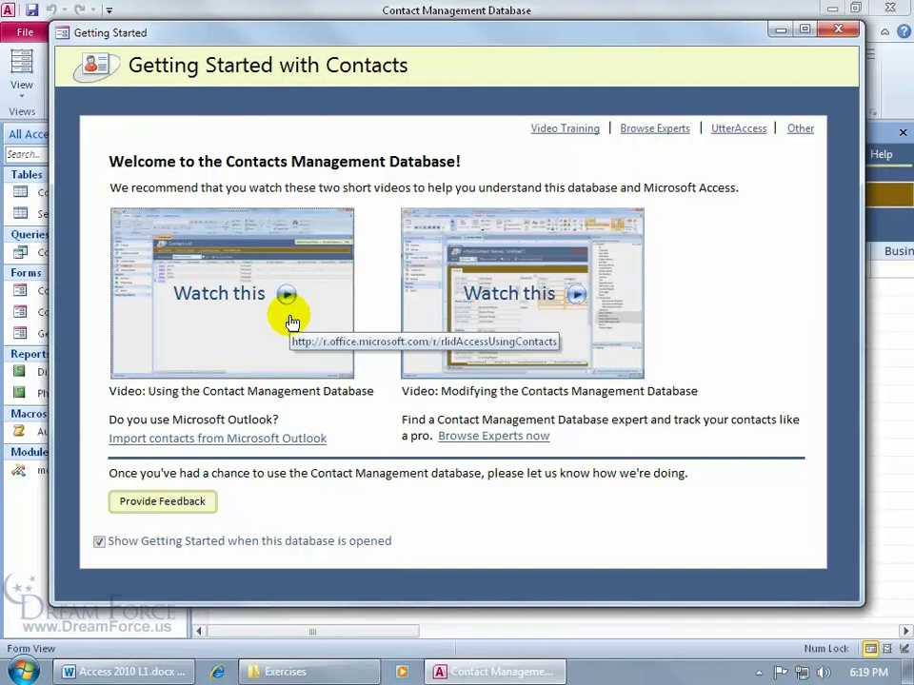
Step: Close the Getting Started with Contacts window to reveal the Contact List form
{"action": "left_click", "coordinate": [835, 30]}
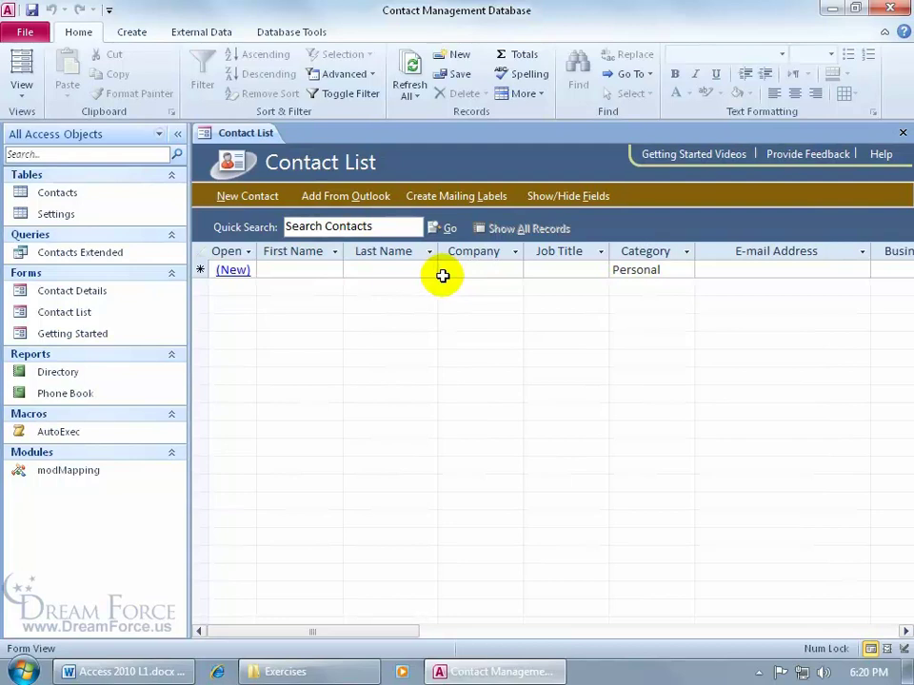
Step: Exit Access, closing the Contact Management Database
{"action": "left_click", "coordinate": [889, 8]}
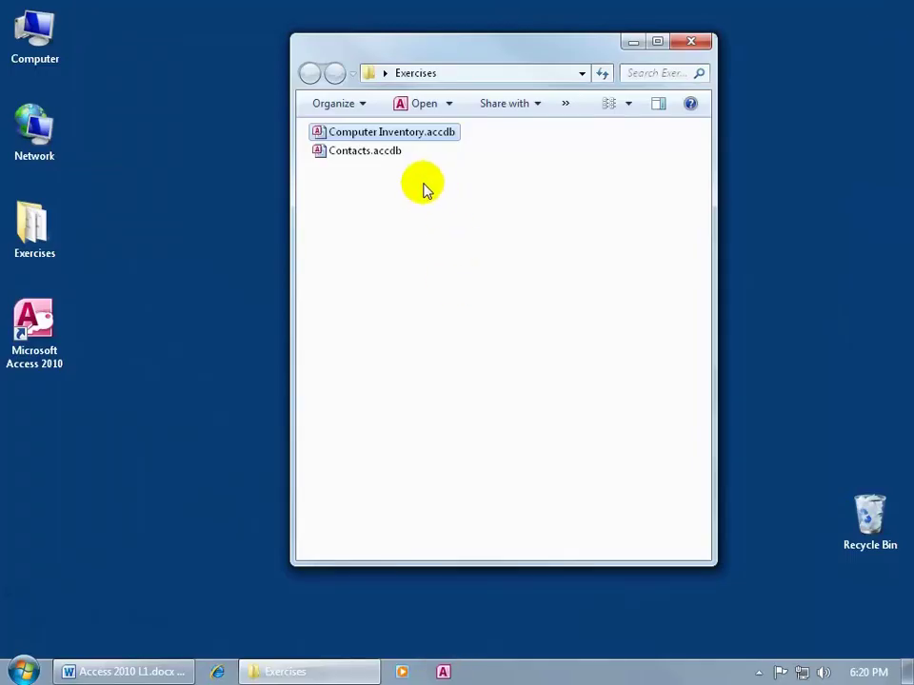
Step: Delete Contacts.accdb from the Exercises folder and reopen Computer Inventory.accdb
{"action": "right_click", "coordinate": [354, 155]}
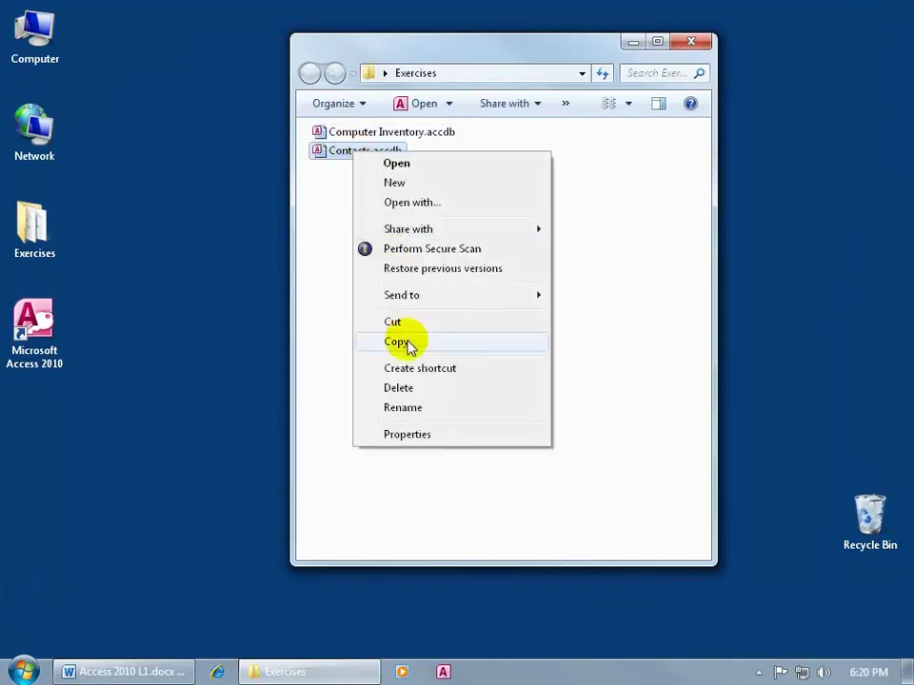
{"action": "left_click", "coordinate": [412, 388]}
{"action": "left_click", "coordinate": [527, 409]}
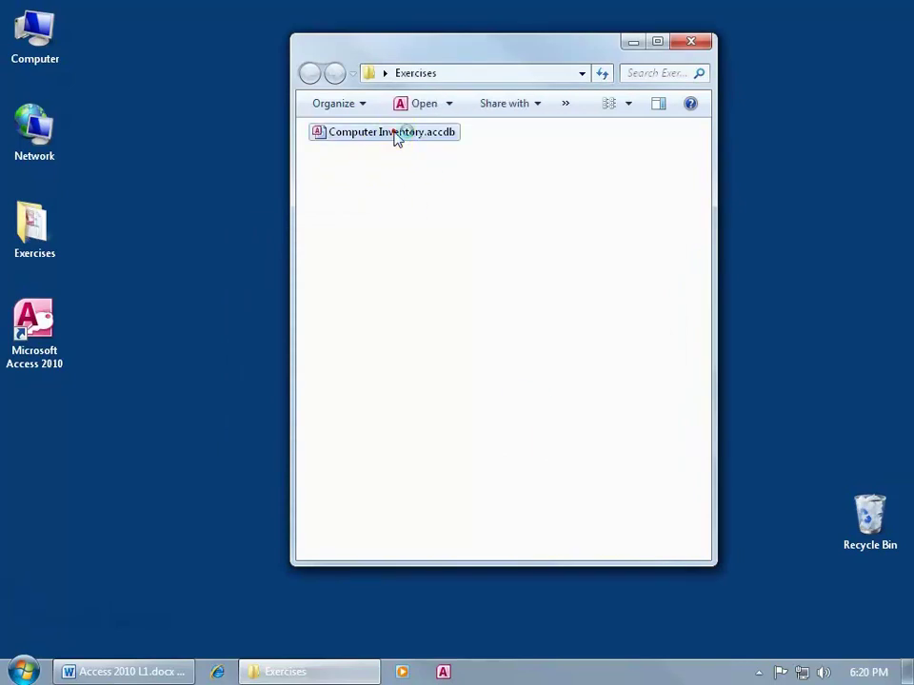
{"action": "double_click", "coordinate": [394, 134]}
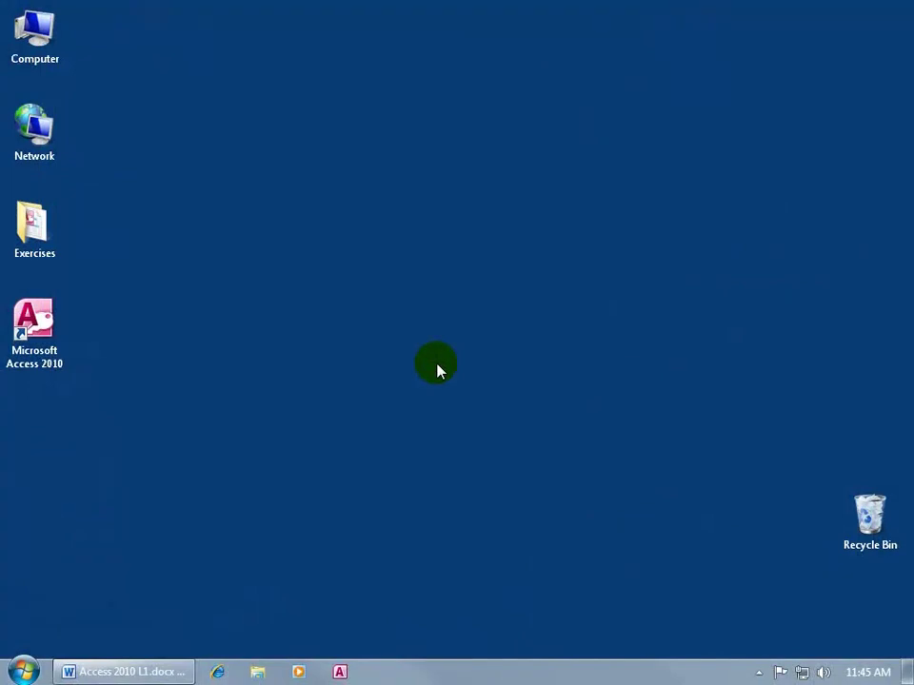
Step: Open Computer Inventory.accdb in Access from the Exercises desktop folder
{"action": "double_click", "coordinate": [31, 228]}
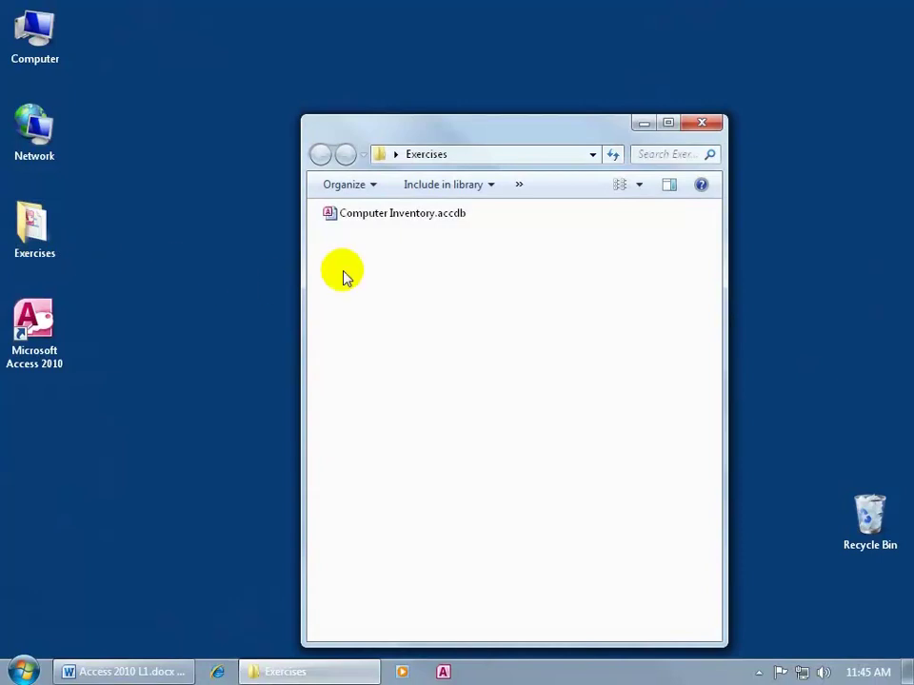
{"action": "double_click", "coordinate": [392, 215]}
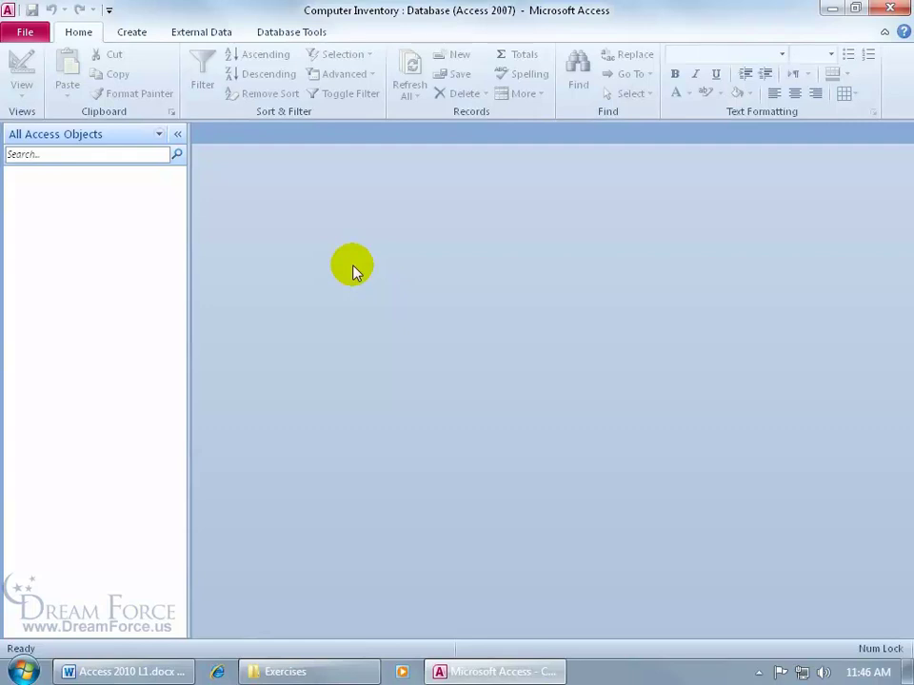
Step: Create a new Table1 in Computer Inventory and bring up its Save As dialog
{"action": "left_click", "coordinate": [150, 35]}
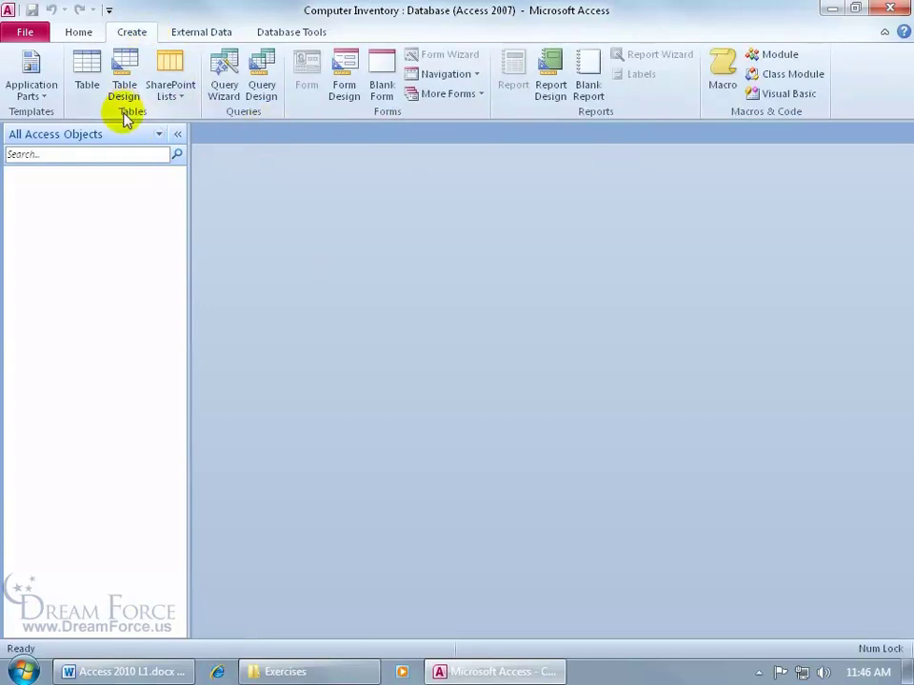
{"action": "left_click", "coordinate": [87, 69]}
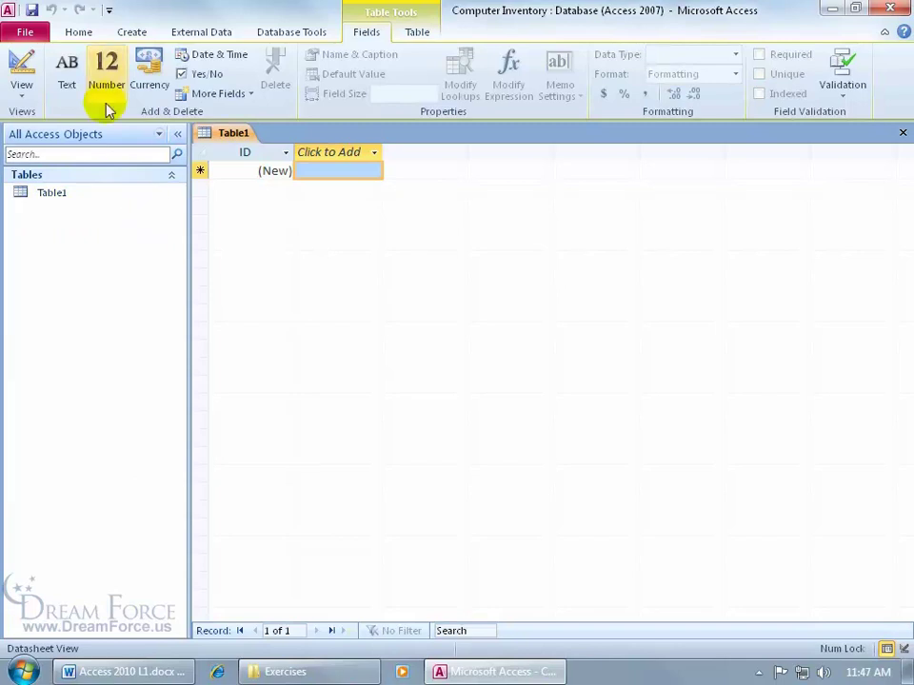
{"action": "left_click", "coordinate": [31, 10]}
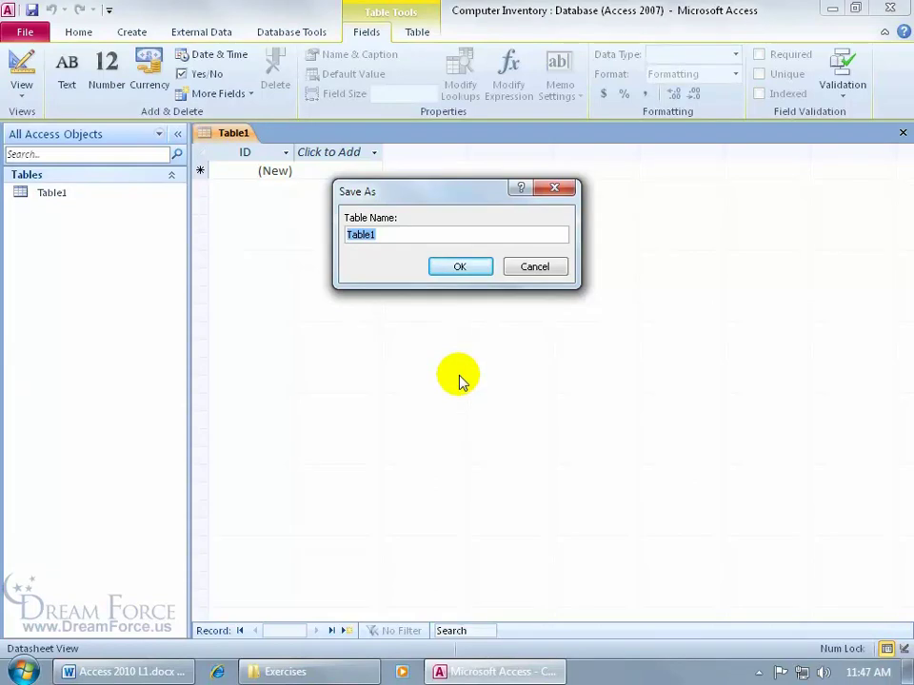
Step: Save the new table with the name tblComputers
{"action": "type", "text": "tbl"}
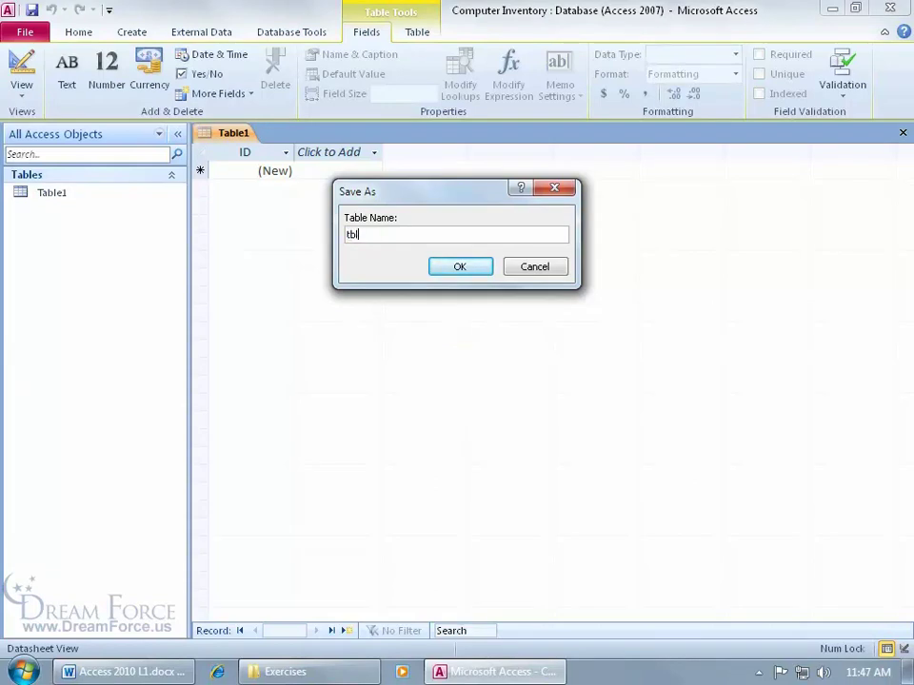
{"action": "type", "text": "Computers"}
{"action": "left_click", "coordinate": [469, 267]}
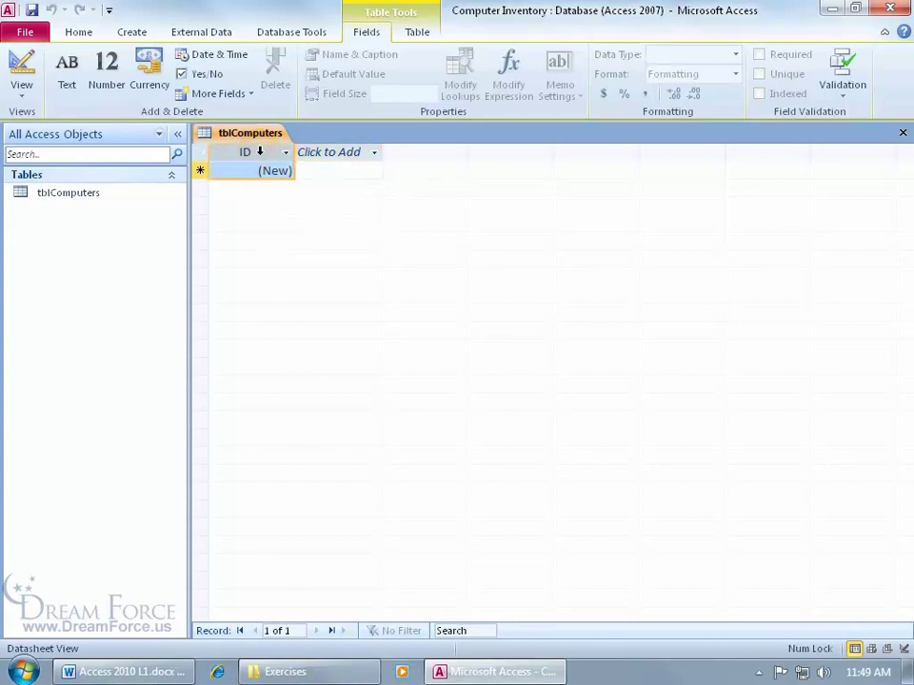
Step: Change the first field's name from ID to Asset Tag
{"action": "double_click", "coordinate": [259, 152]}
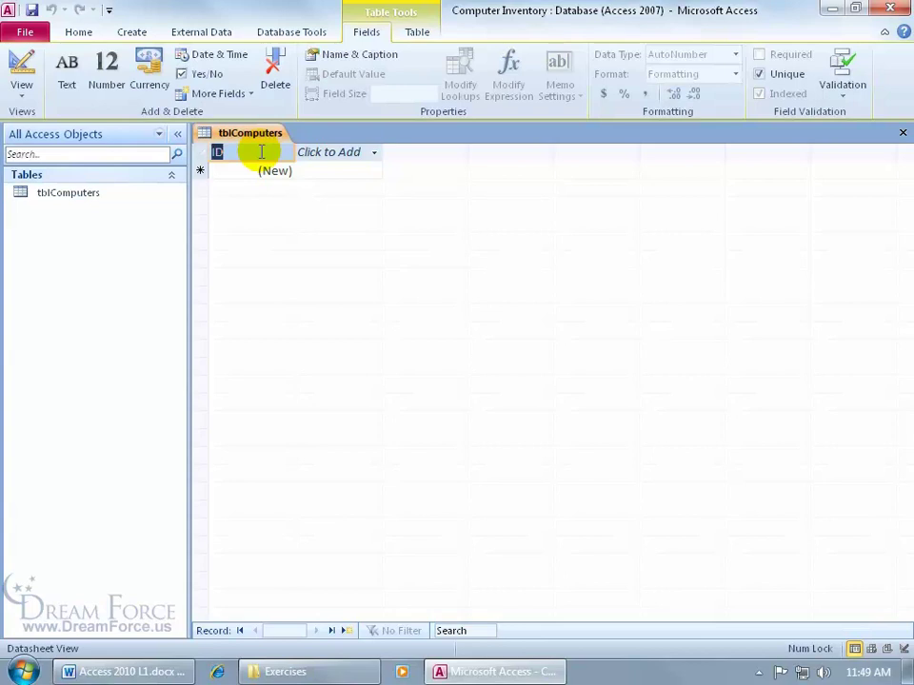
{"action": "type", "text": "Asset Tag"}
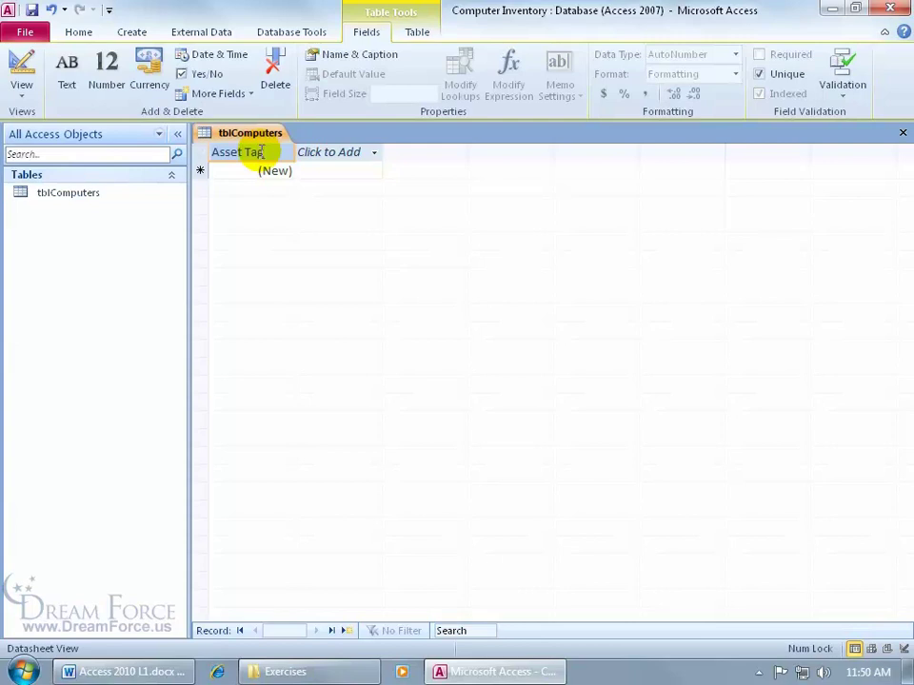
{"action": "key", "text": "Return"}
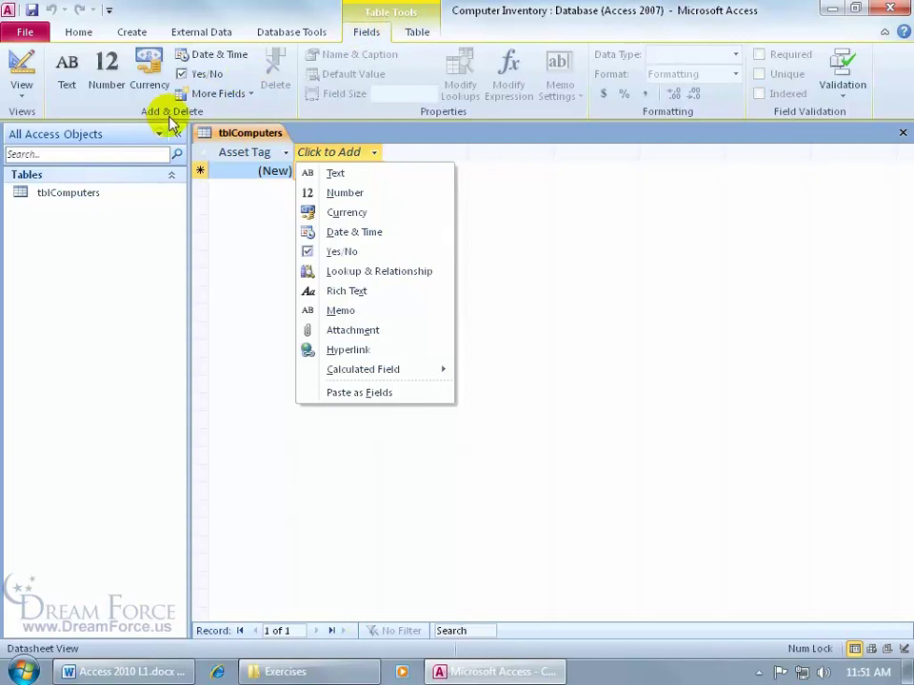
Step: Add a Text field, temporarily named Field1, after the Asset Tag column
{"action": "left_click", "coordinate": [237, 94]}
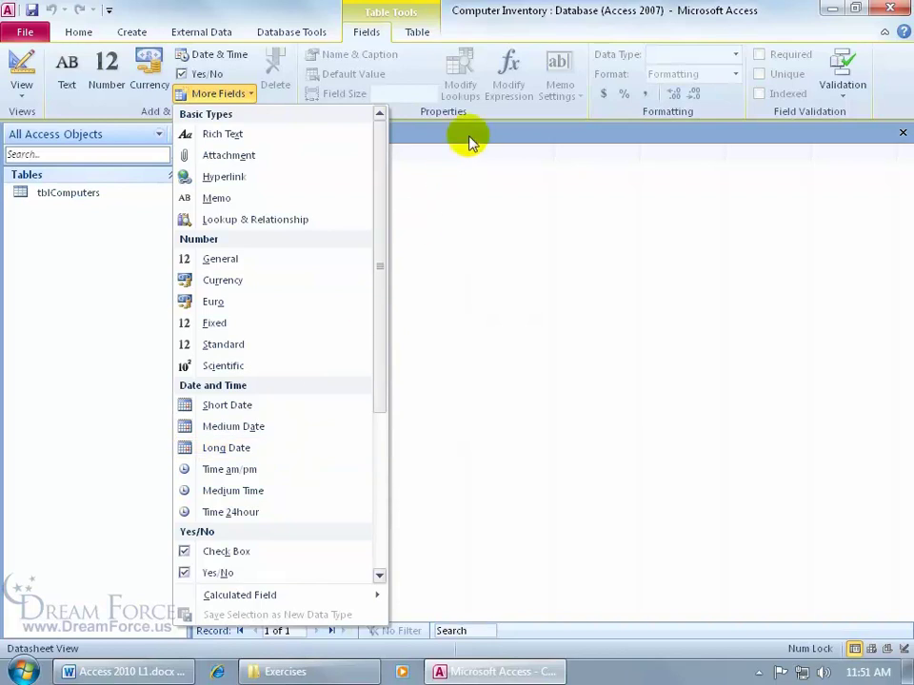
{"action": "left_click", "coordinate": [421, 72]}
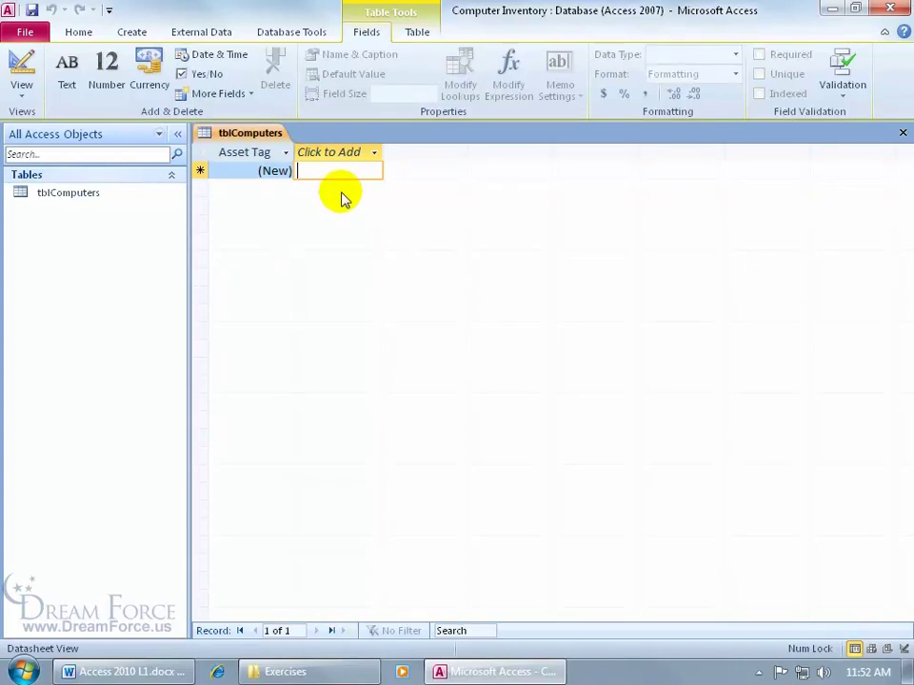
{"action": "left_click", "coordinate": [377, 154]}
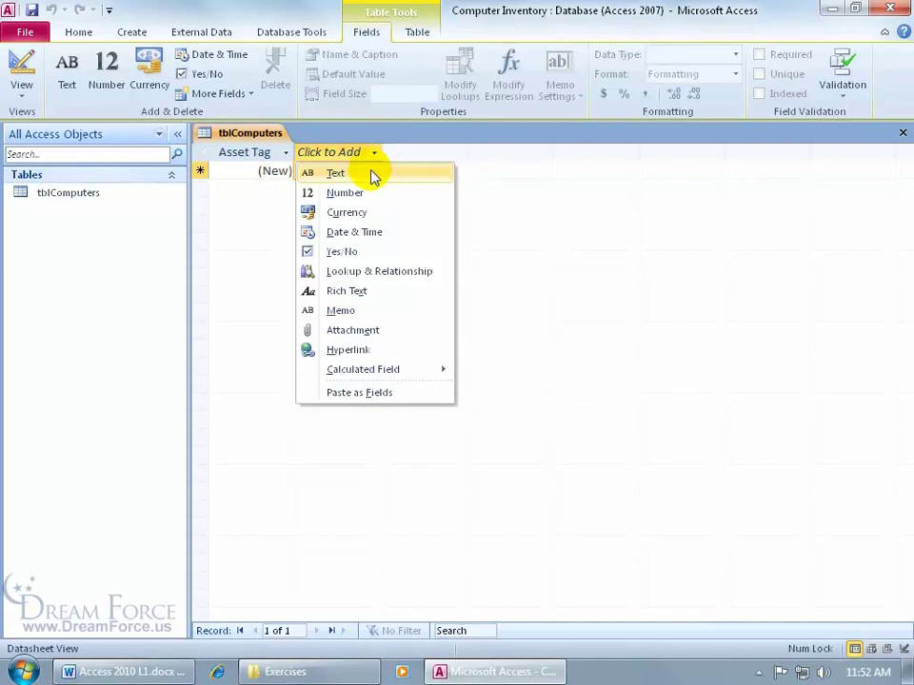
{"action": "left_click", "coordinate": [333, 173]}
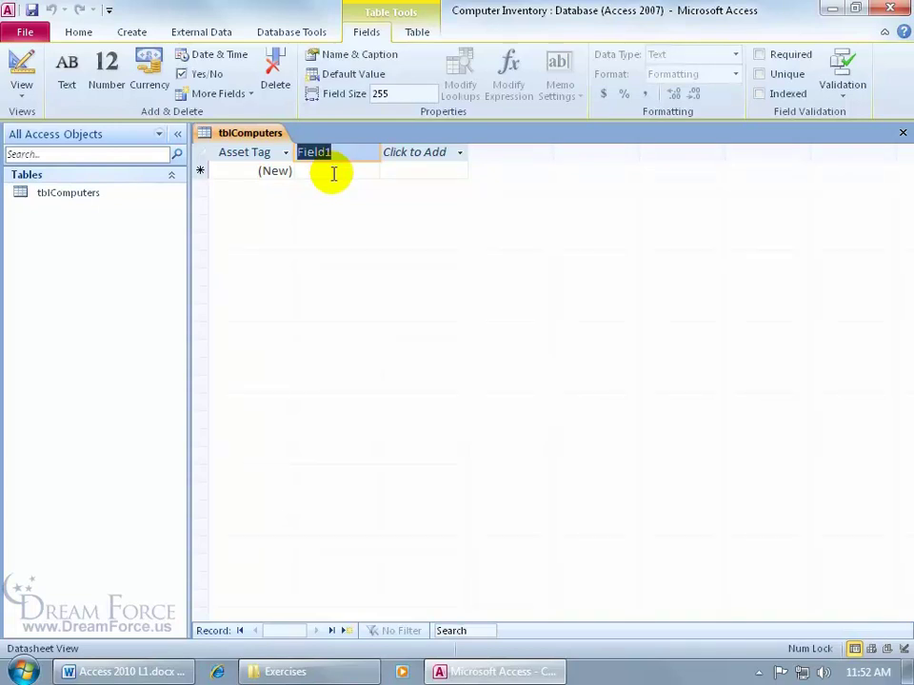
Step: Rename the Field1 column to Manufacturer
{"action": "type", "text": "Manufacturer"}
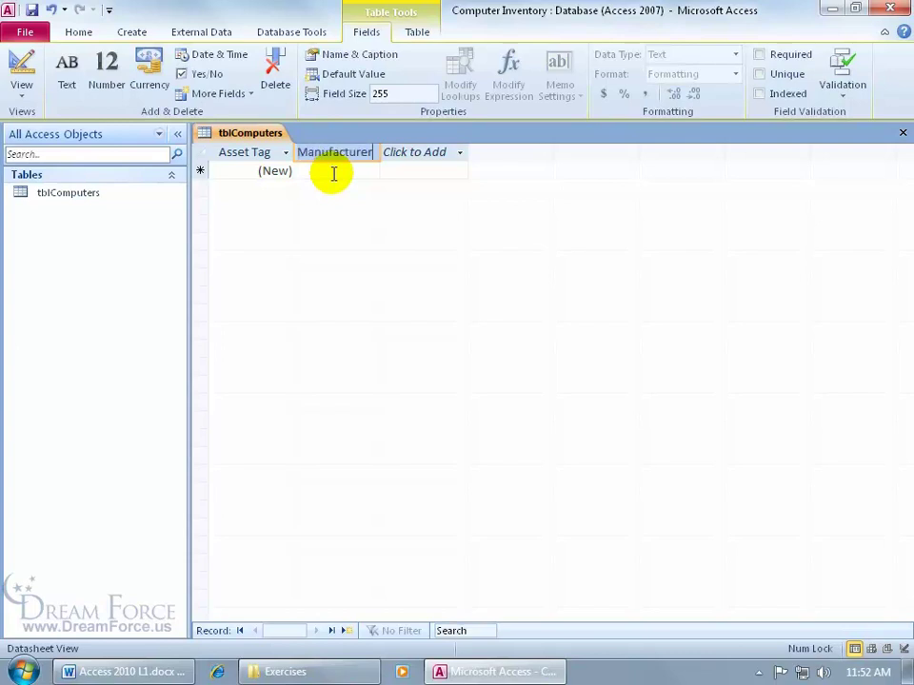
{"action": "key", "text": "Tab"}
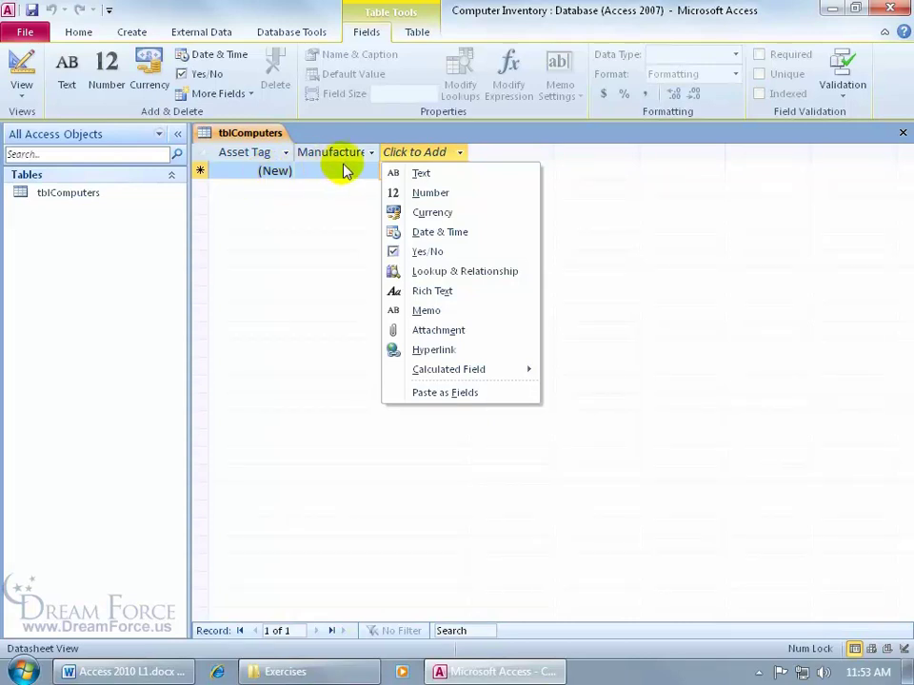
{"action": "left_click", "coordinate": [358, 115]}
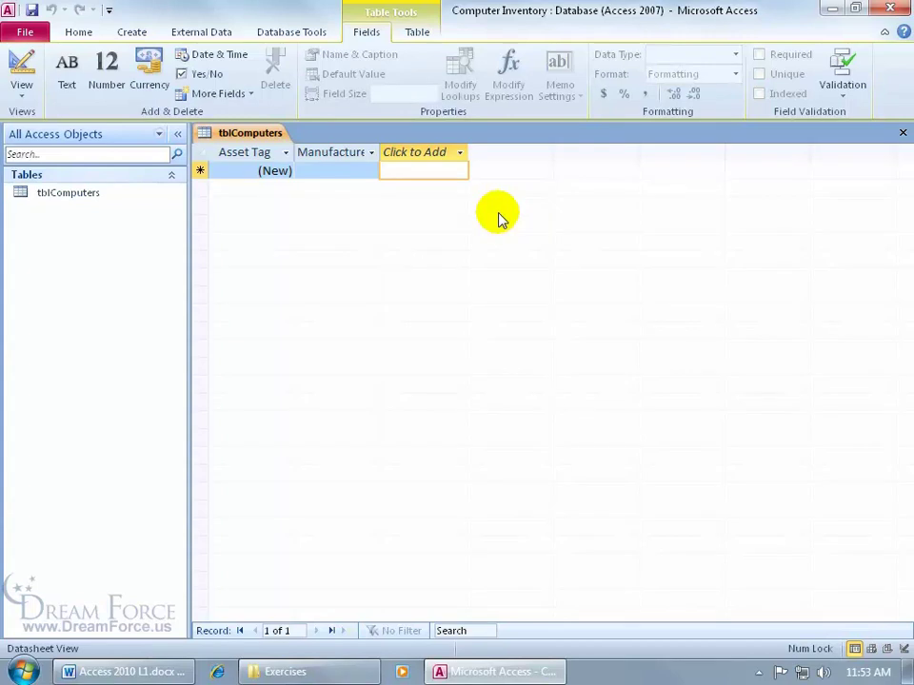
Step: Switch tblComputers to Design View and back to Datasheet, then list available views
{"action": "right_click", "coordinate": [239, 139]}
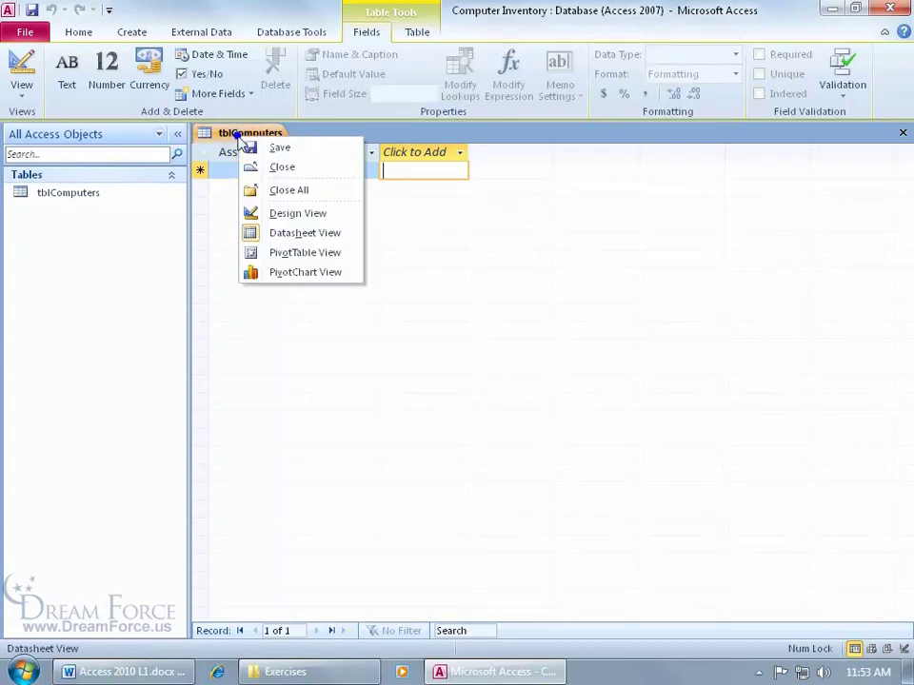
{"action": "left_click", "coordinate": [303, 215]}
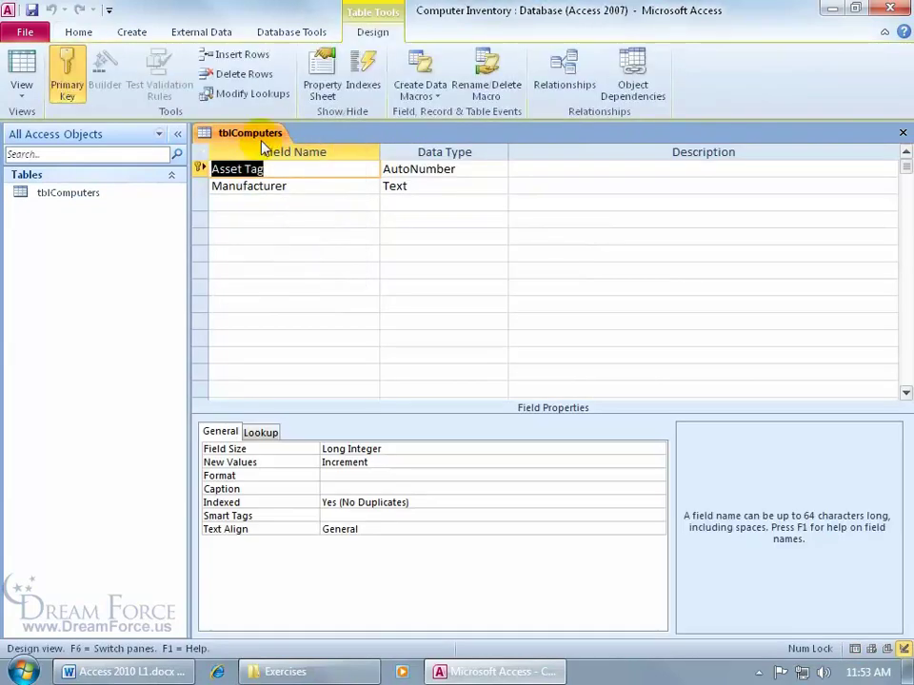
{"action": "right_click", "coordinate": [263, 134]}
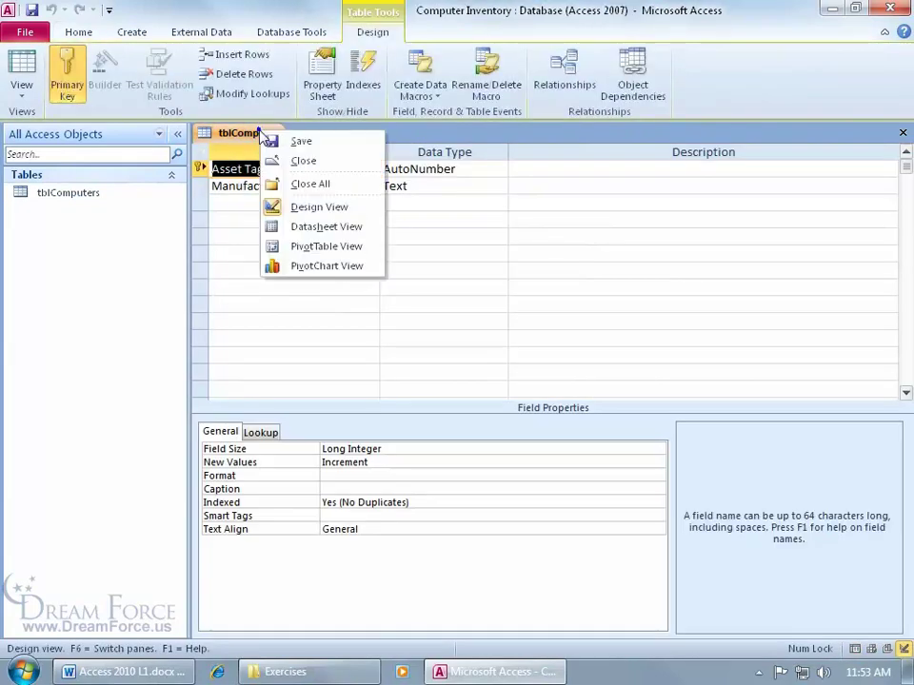
{"action": "left_click", "coordinate": [306, 230]}
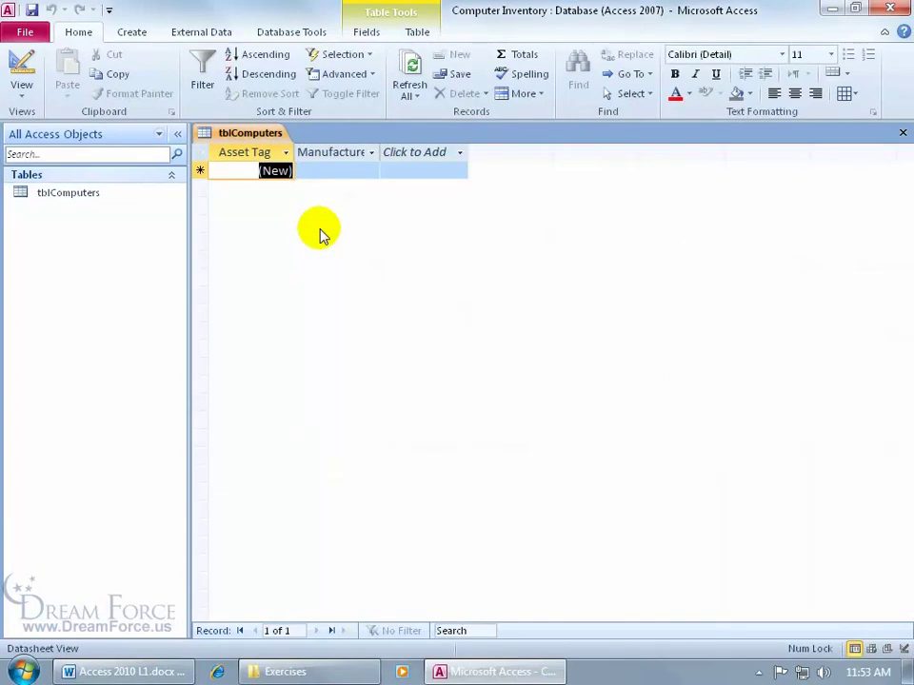
{"action": "left_click", "coordinate": [23, 88]}
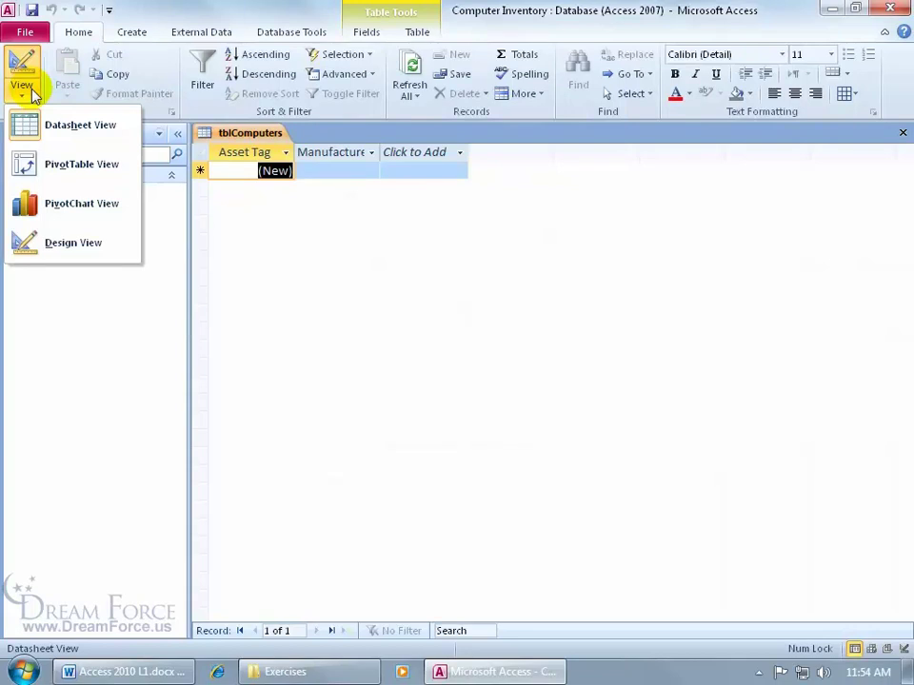
{"action": "left_click", "coordinate": [55, 243]}
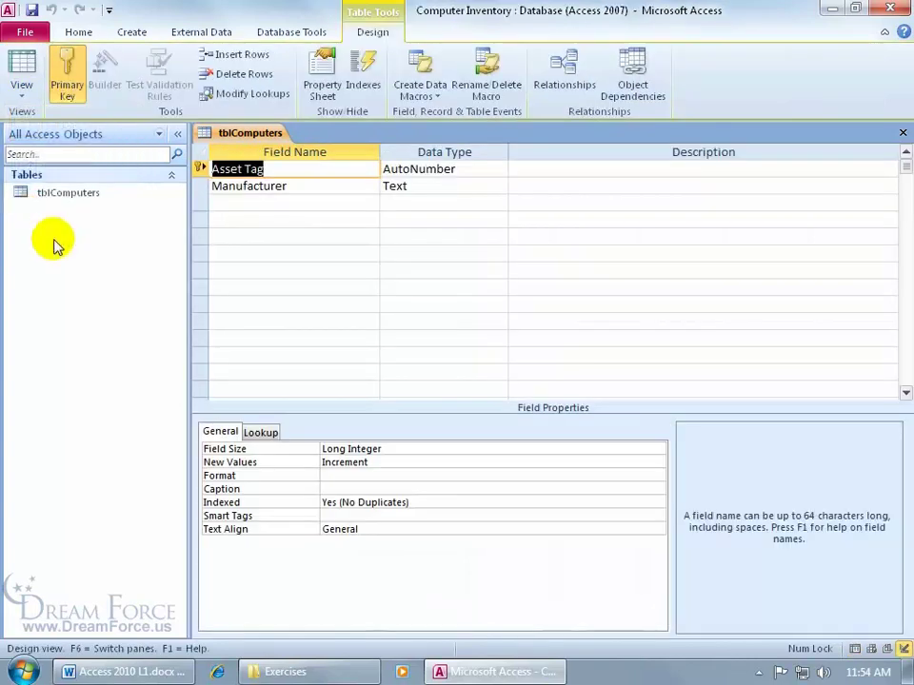
{"action": "left_click", "coordinate": [23, 88]}
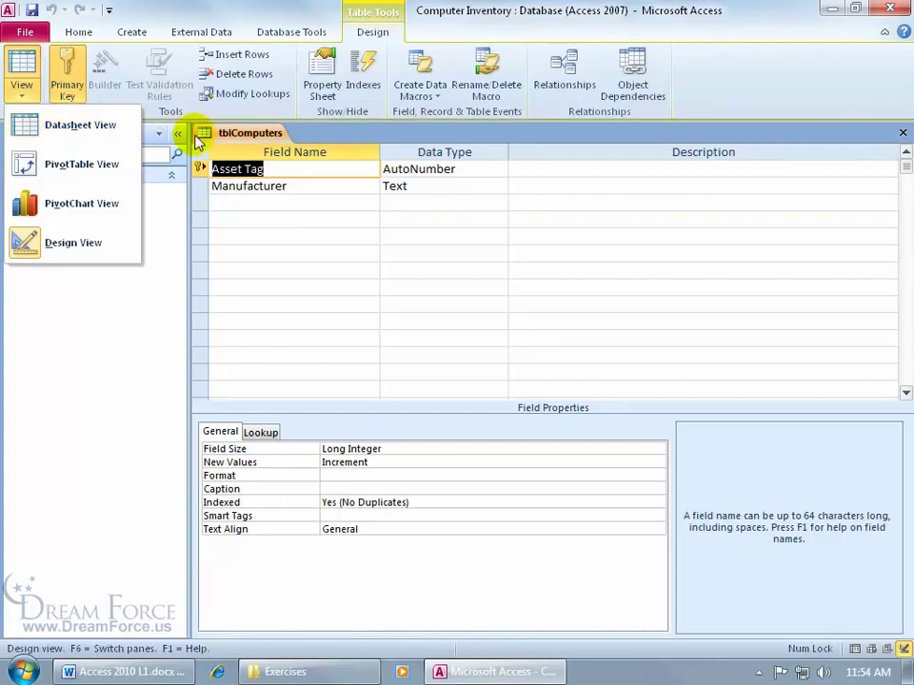
{"action": "left_click", "coordinate": [220, 139]}
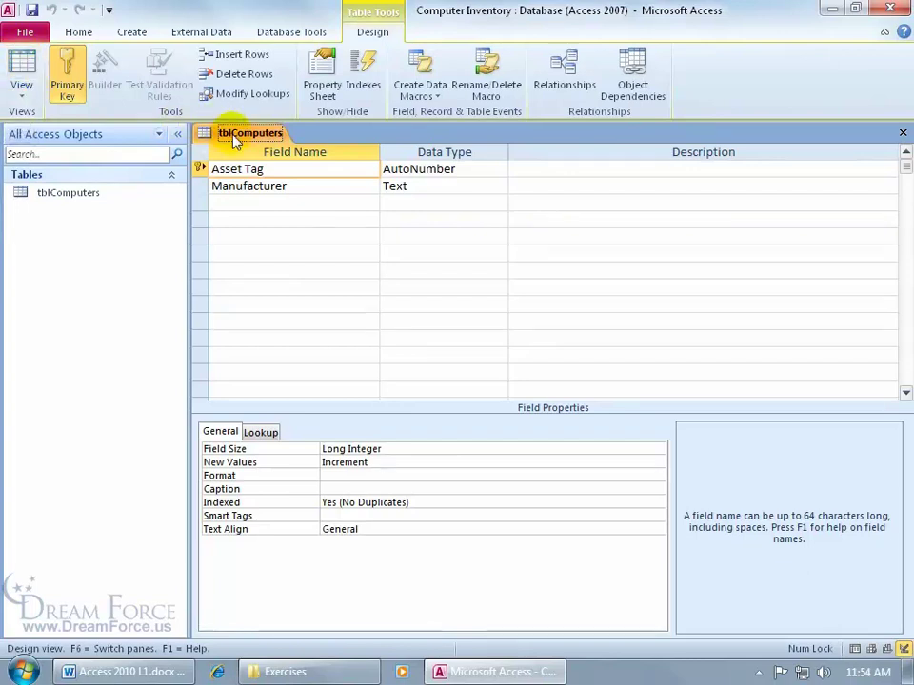
{"action": "left_click", "coordinate": [21, 62]}
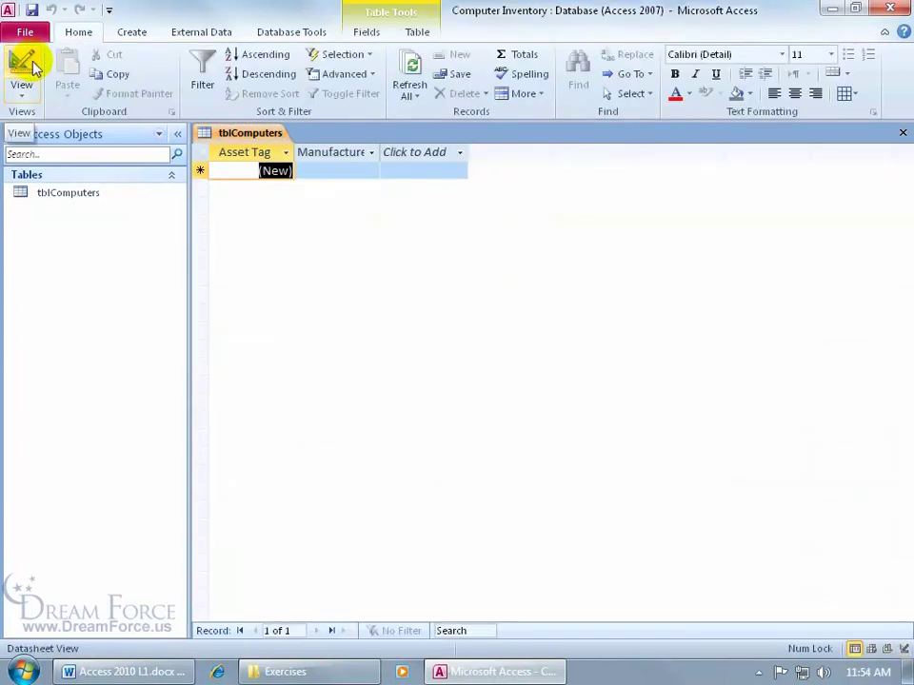
{"action": "left_click", "coordinate": [25, 67]}
{"action": "left_click", "coordinate": [22, 71]}
{"action": "left_click", "coordinate": [22, 71]}
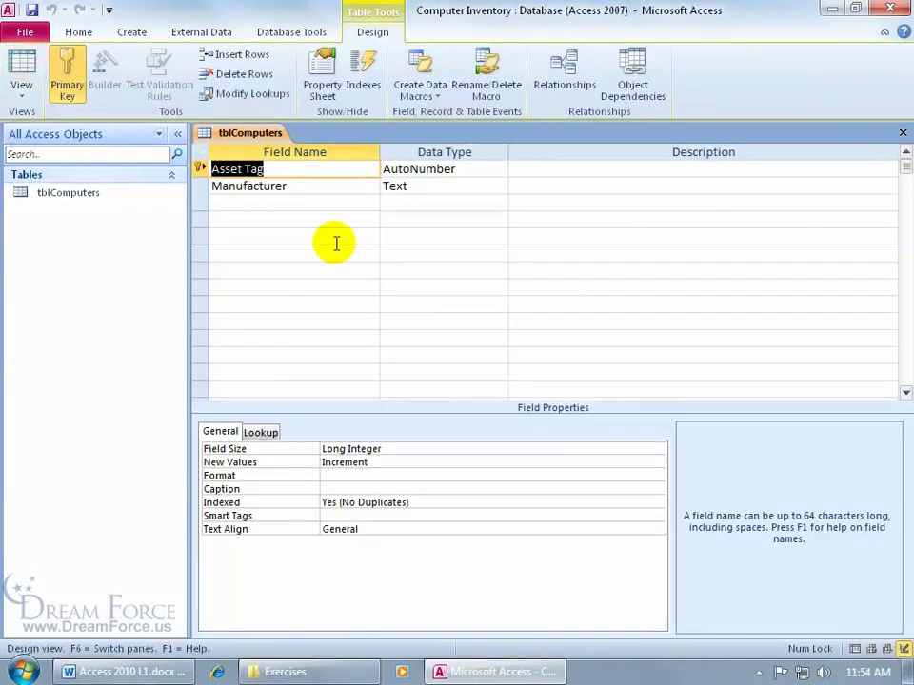
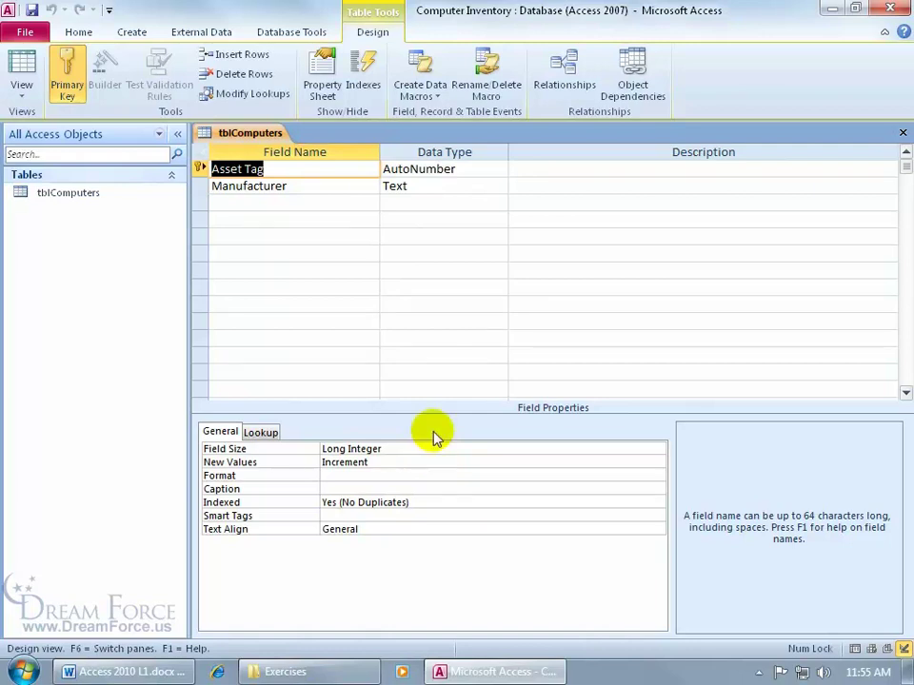
Step: Add a Date Received field in the third row with the Date/Time data type
{"action": "left_click", "coordinate": [307, 203]}
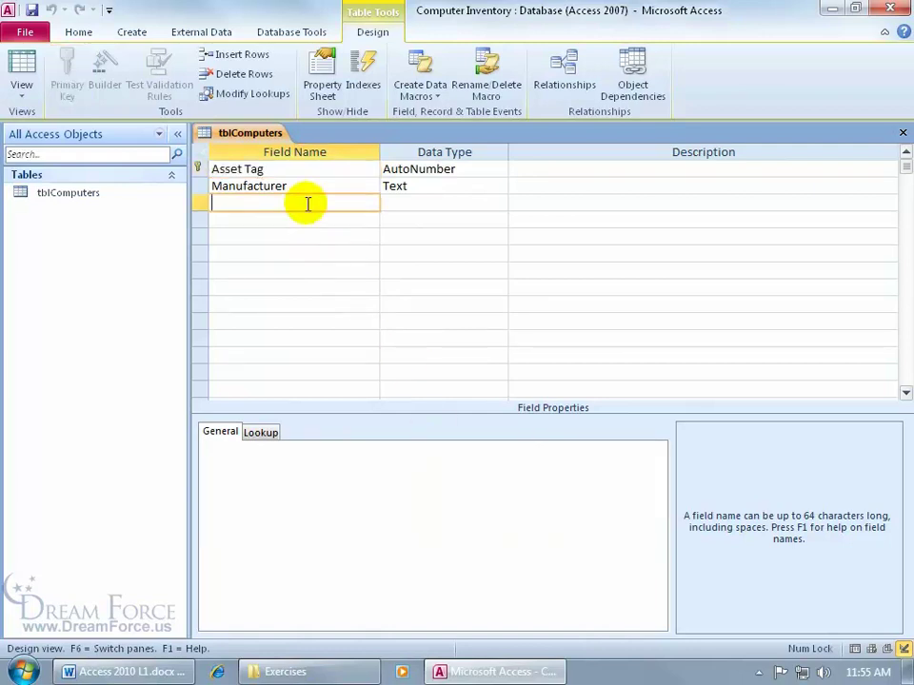
{"action": "type", "text": "Date Received"}
{"action": "key", "text": "Tab"}
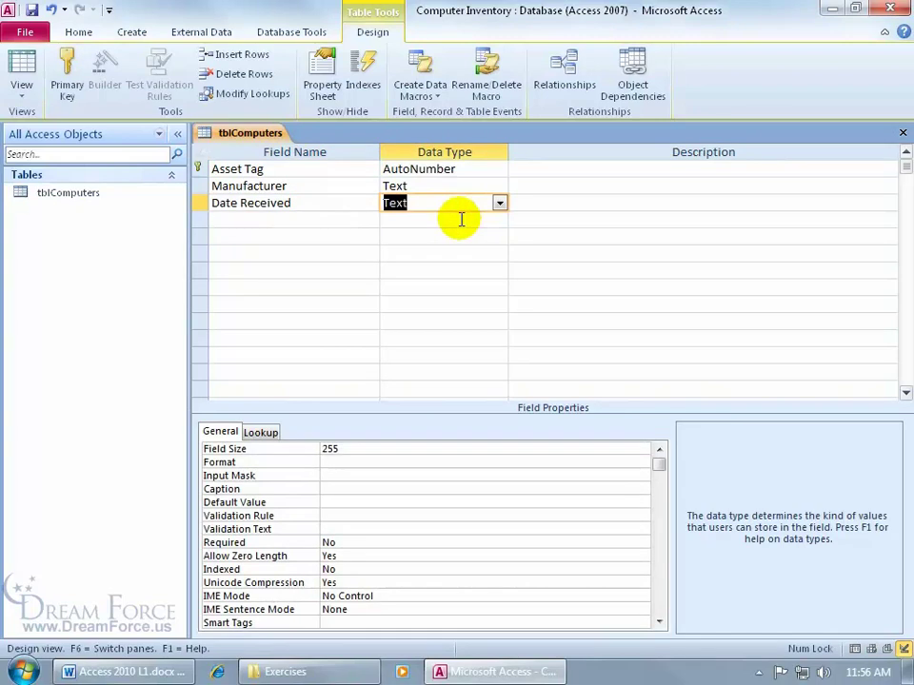
{"action": "left_click", "coordinate": [500, 205]}
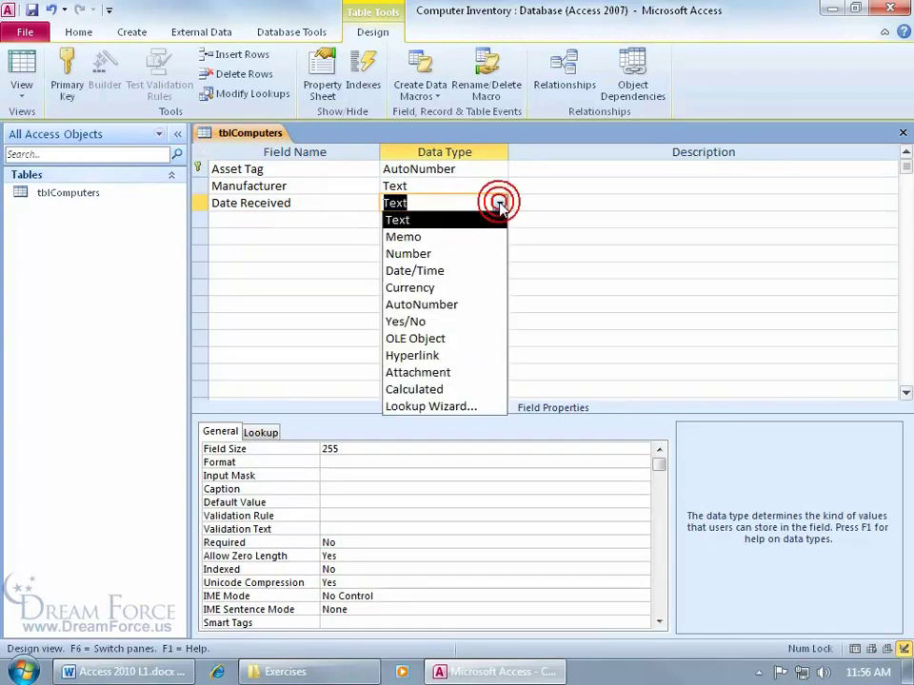
{"action": "left_click", "coordinate": [481, 272]}
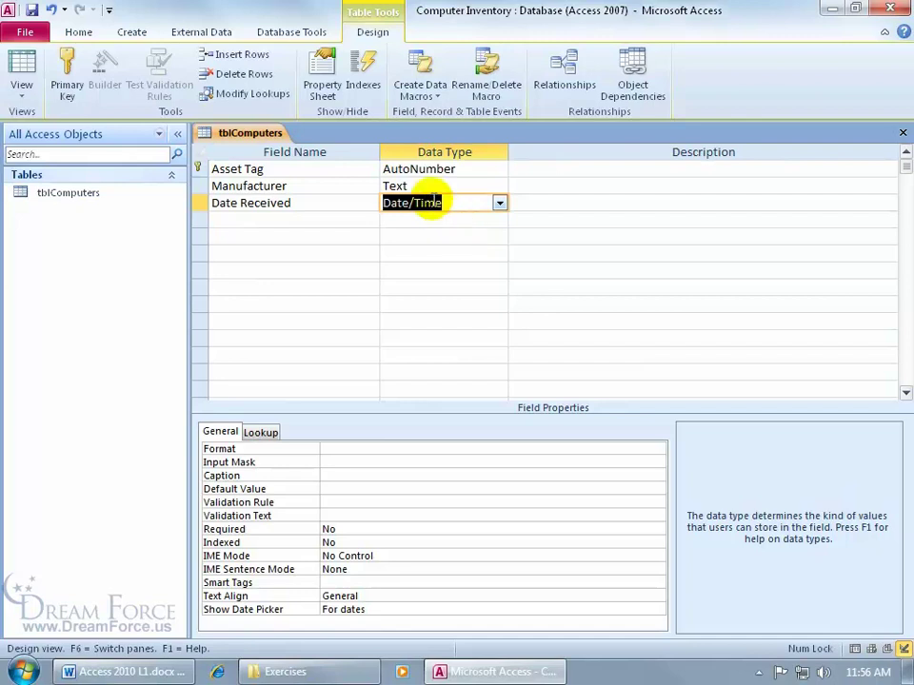
Step: Inspect the Date Received format property, then the Asset Tag field's properties
{"action": "left_click", "coordinate": [433, 449]}
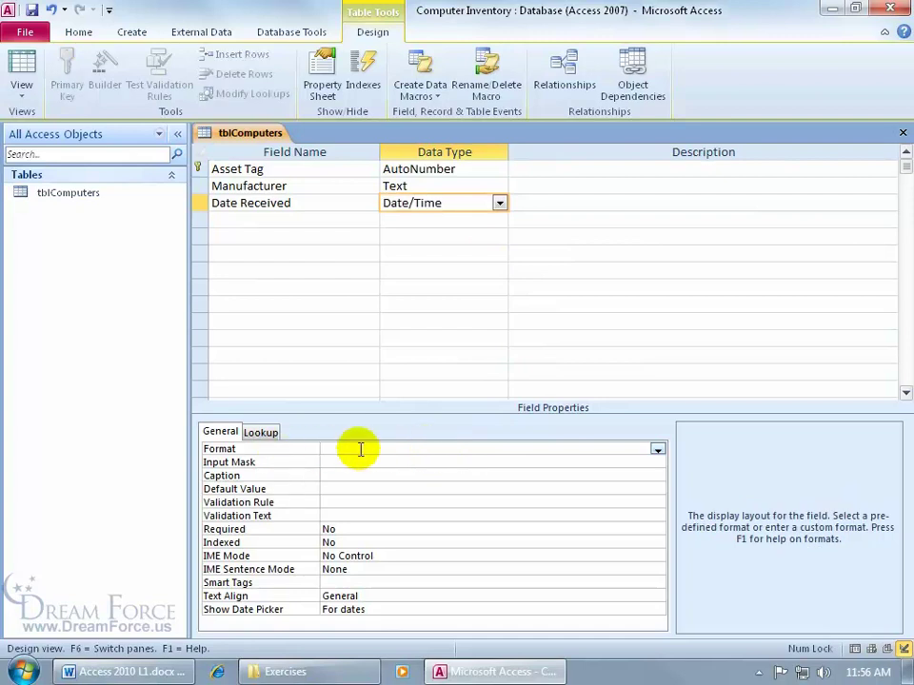
{"action": "left_click", "coordinate": [430, 203]}
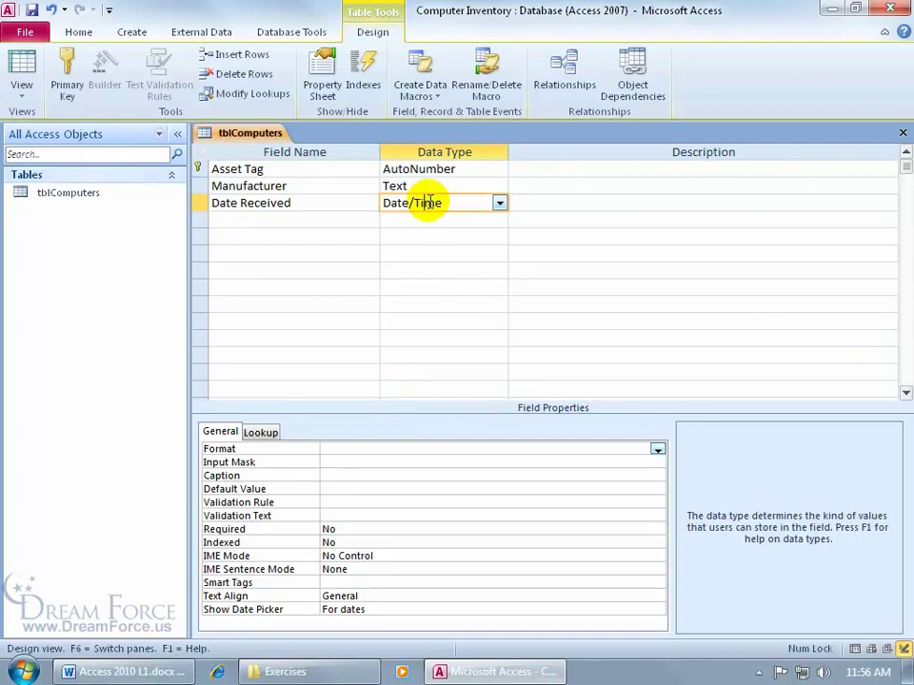
{"action": "key", "text": "F6"}
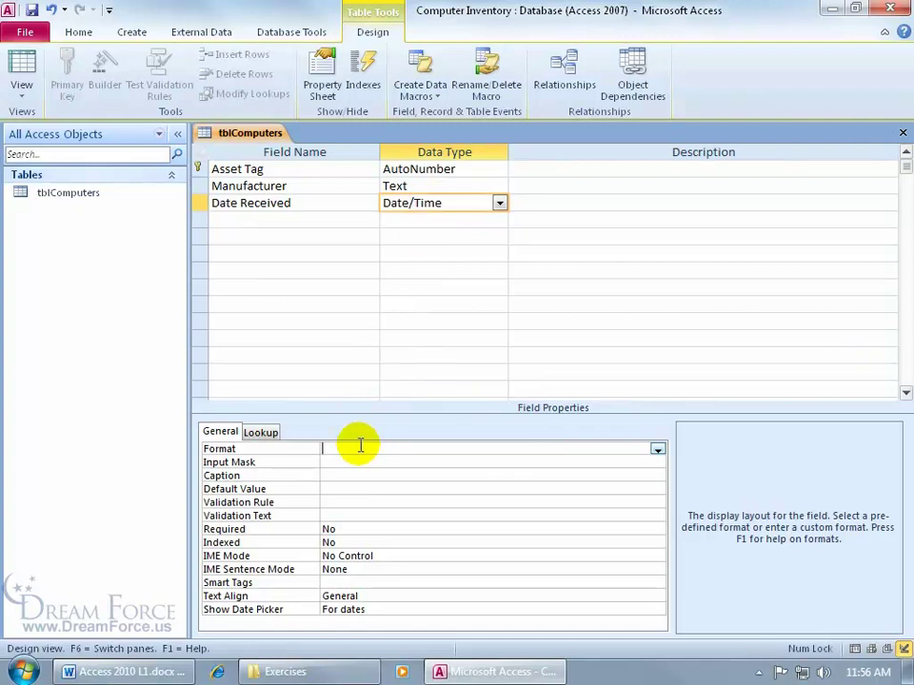
{"action": "left_click", "coordinate": [310, 171]}
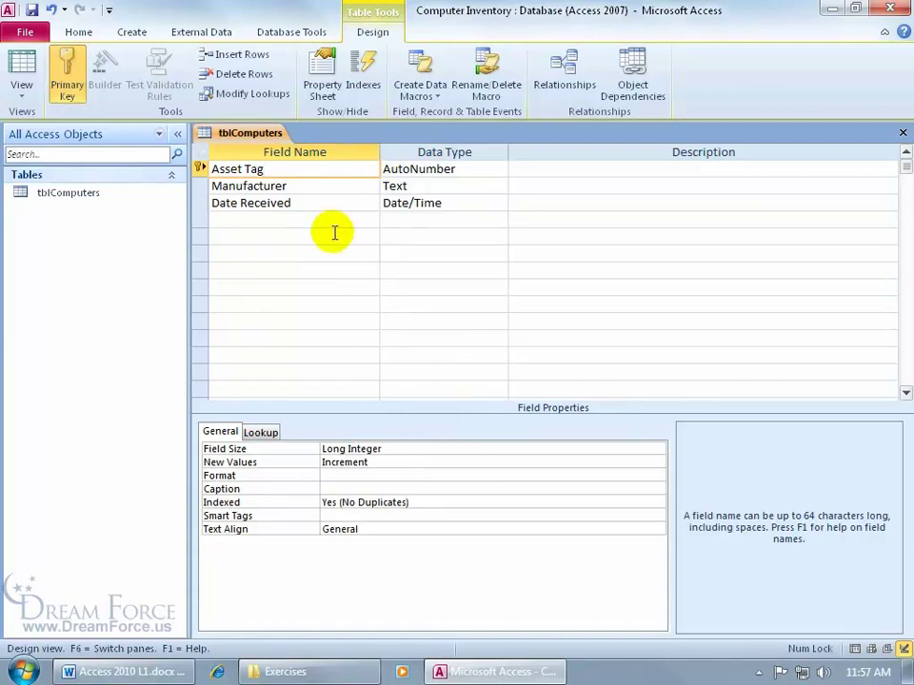
Step: Set Date Received's Format to Short Date without propagating the update options
{"action": "left_click", "coordinate": [316, 202]}
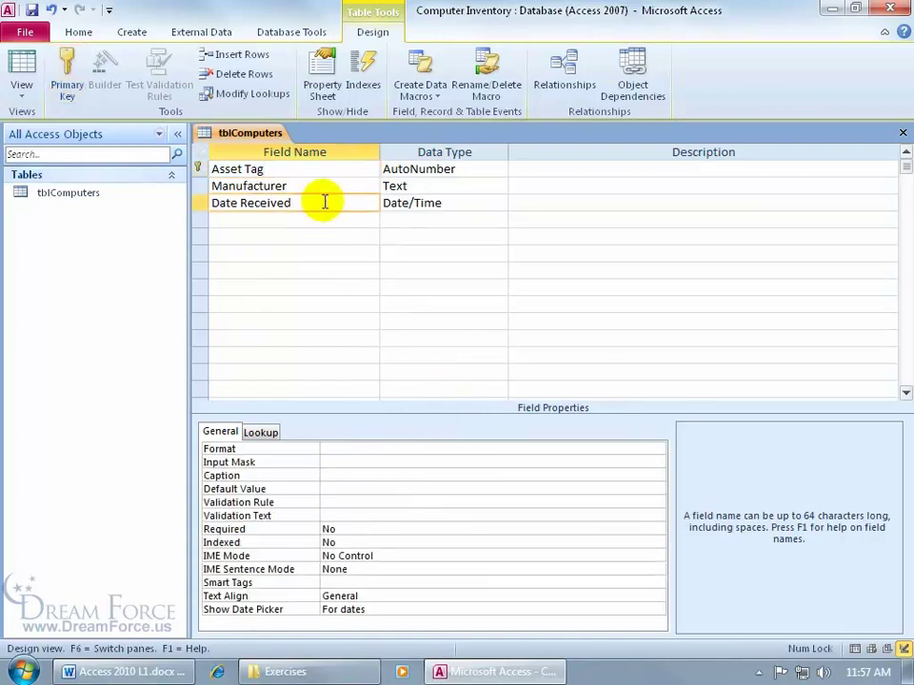
{"action": "key", "text": "F6"}
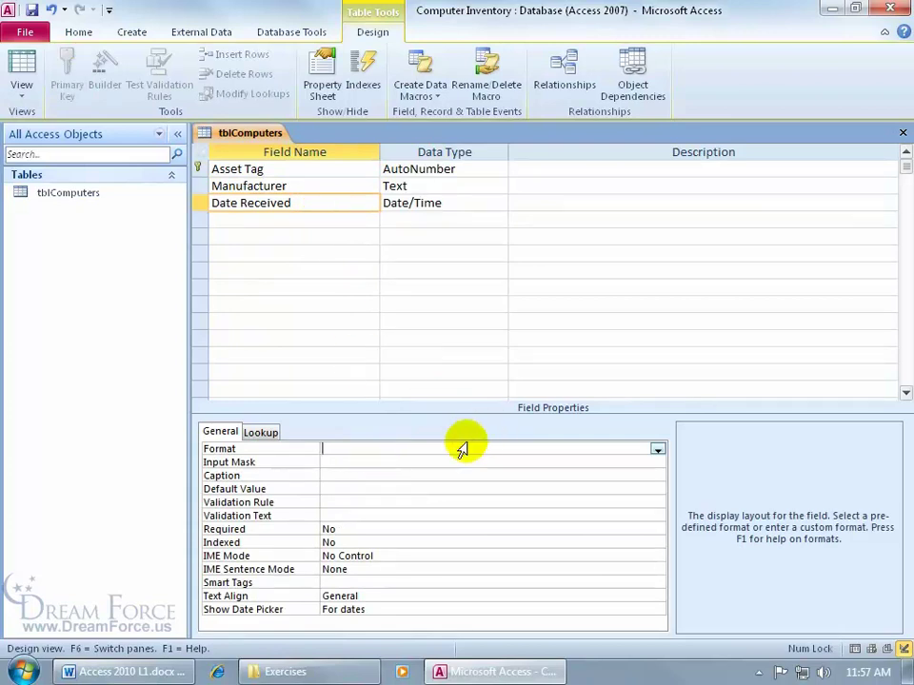
{"action": "left_click", "coordinate": [657, 449]}
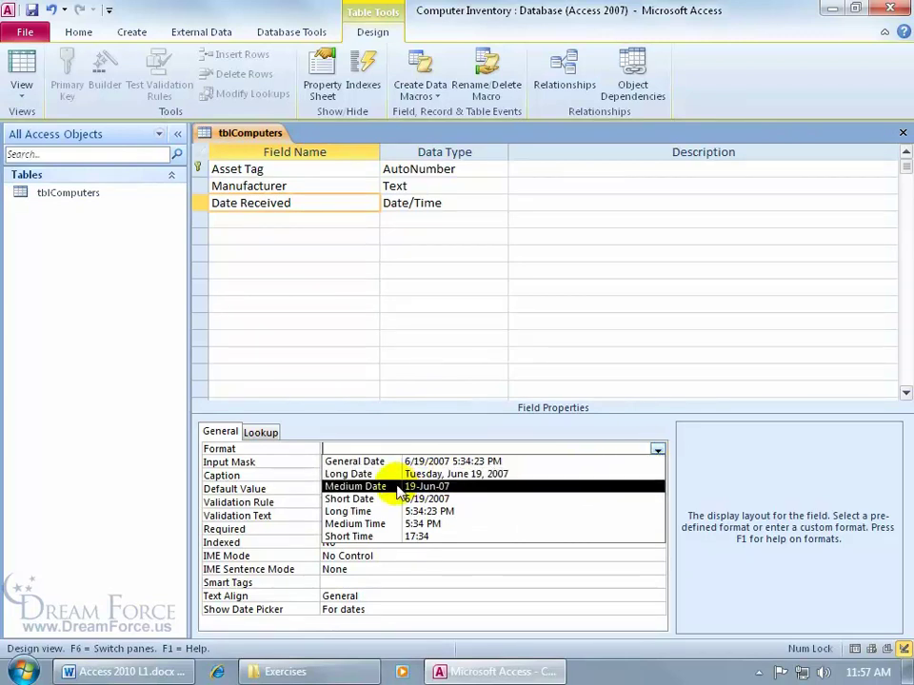
{"action": "left_click", "coordinate": [496, 500]}
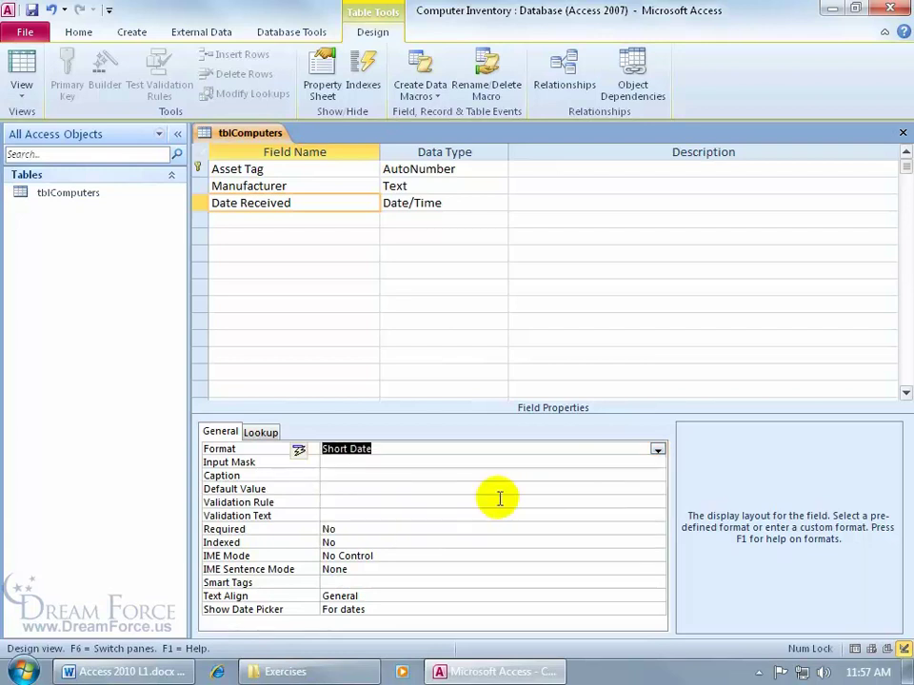
{"action": "left_click", "coordinate": [312, 455]}
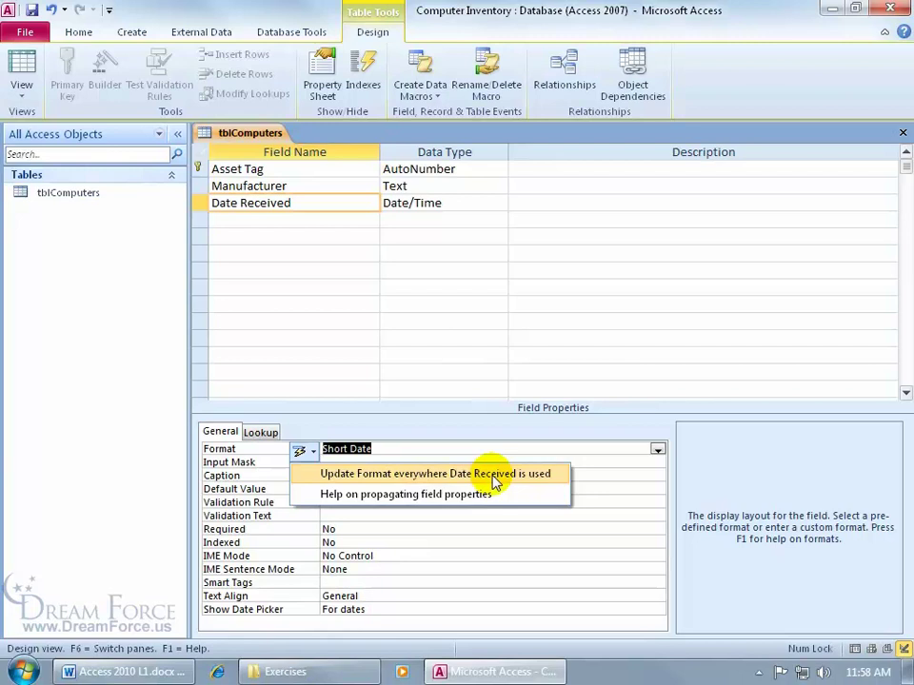
{"action": "left_click", "coordinate": [407, 447]}
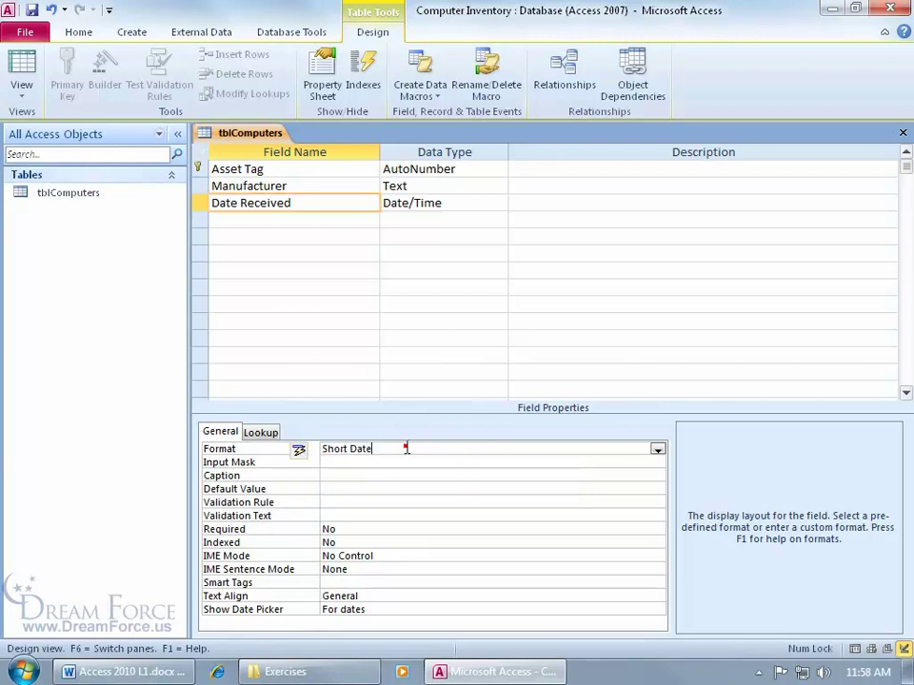
{"action": "left_click", "coordinate": [282, 220]}
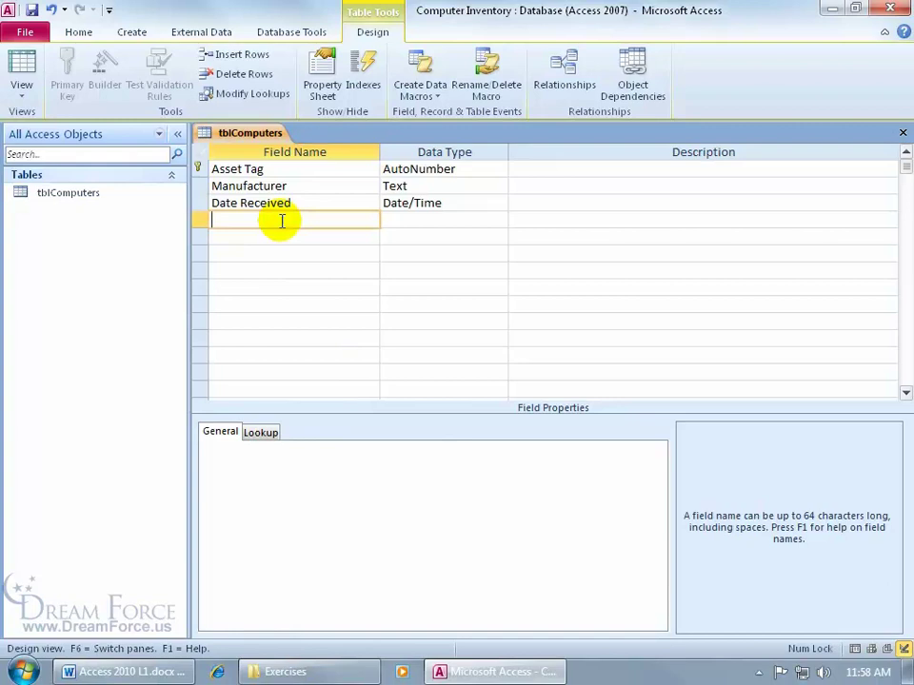
Step: Add a Purchase Price field of type Currency, keeping the Currency format
{"action": "type", "text": "Purchase Price"}
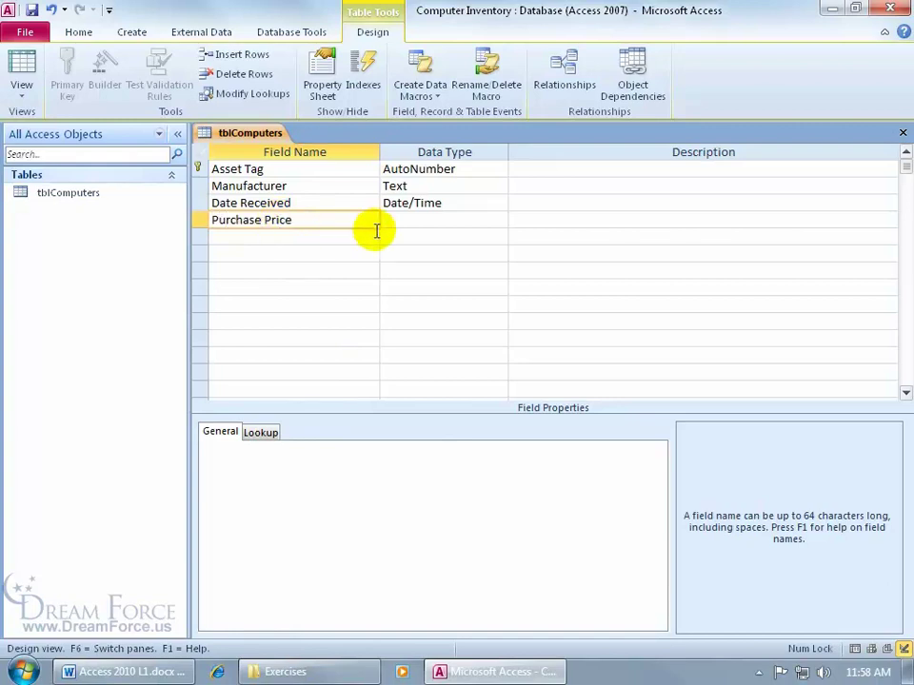
{"action": "key", "text": "Tab"}
{"action": "left_click", "coordinate": [499, 220]}
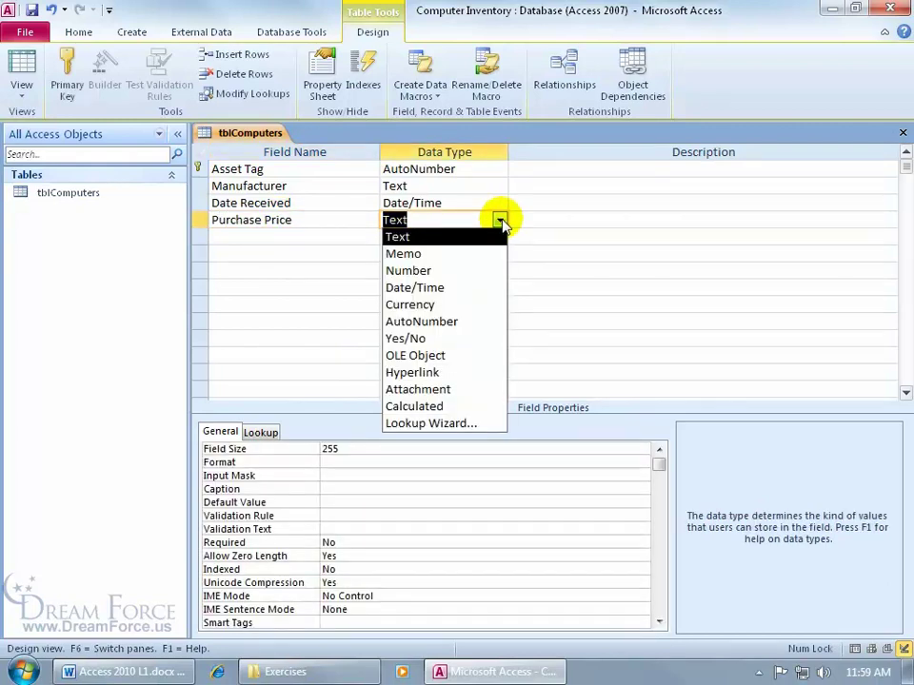
{"action": "left_click", "coordinate": [470, 305]}
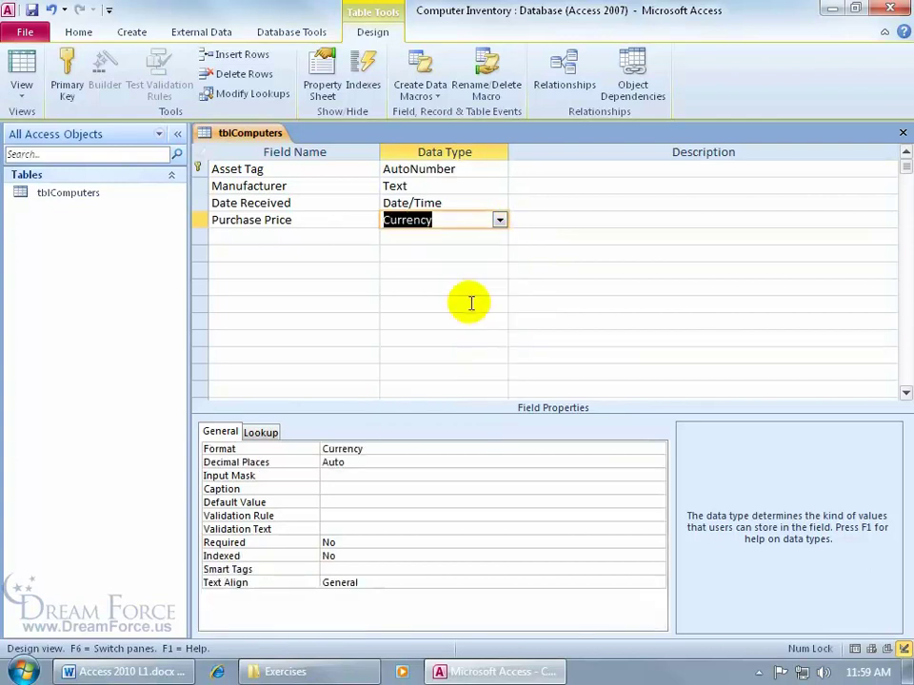
{"action": "key", "text": "F6"}
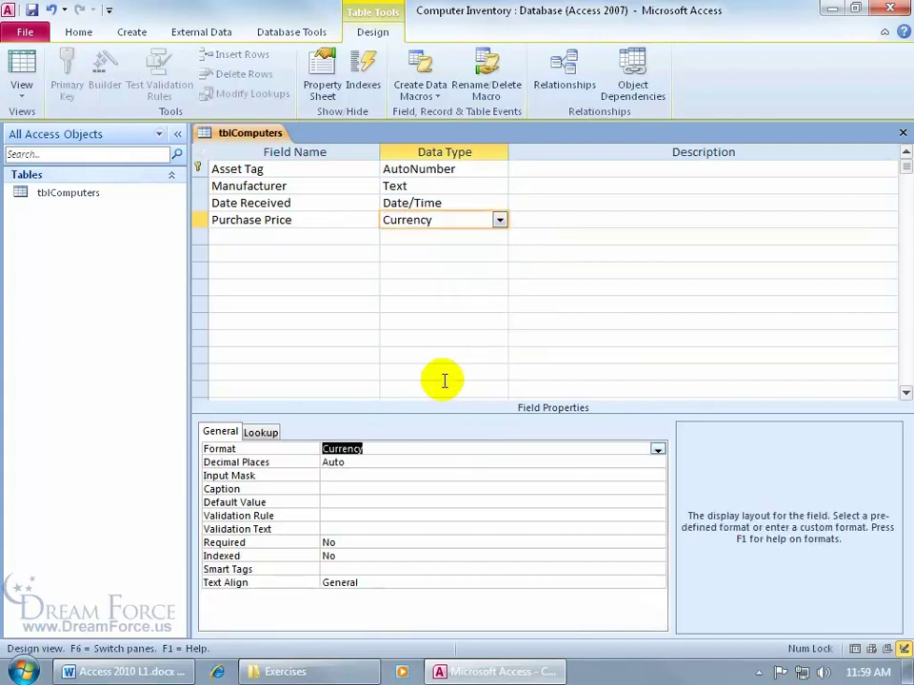
{"action": "left_click", "coordinate": [657, 449]}
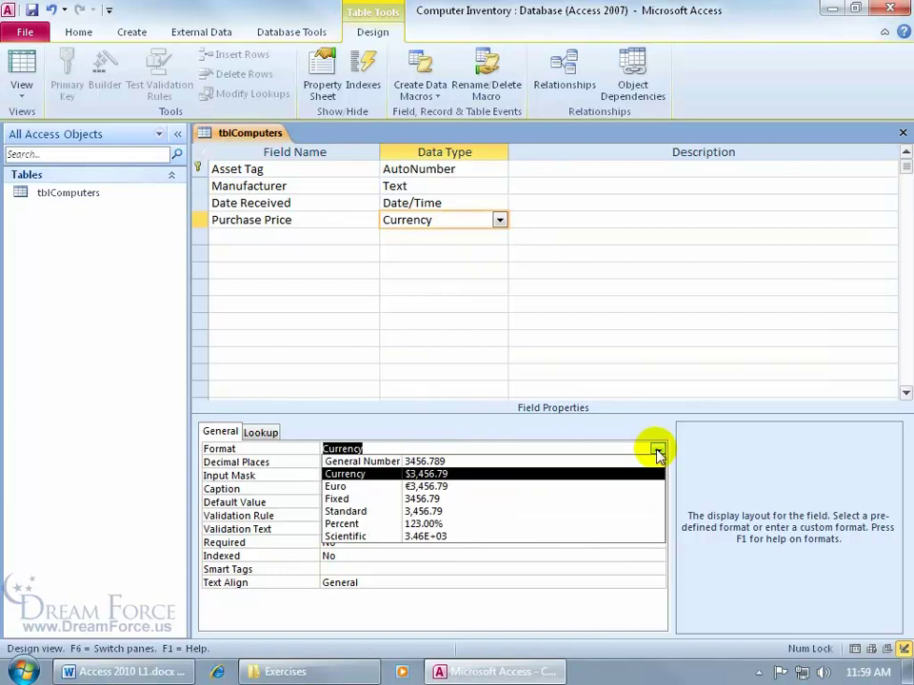
{"action": "left_click", "coordinate": [266, 474]}
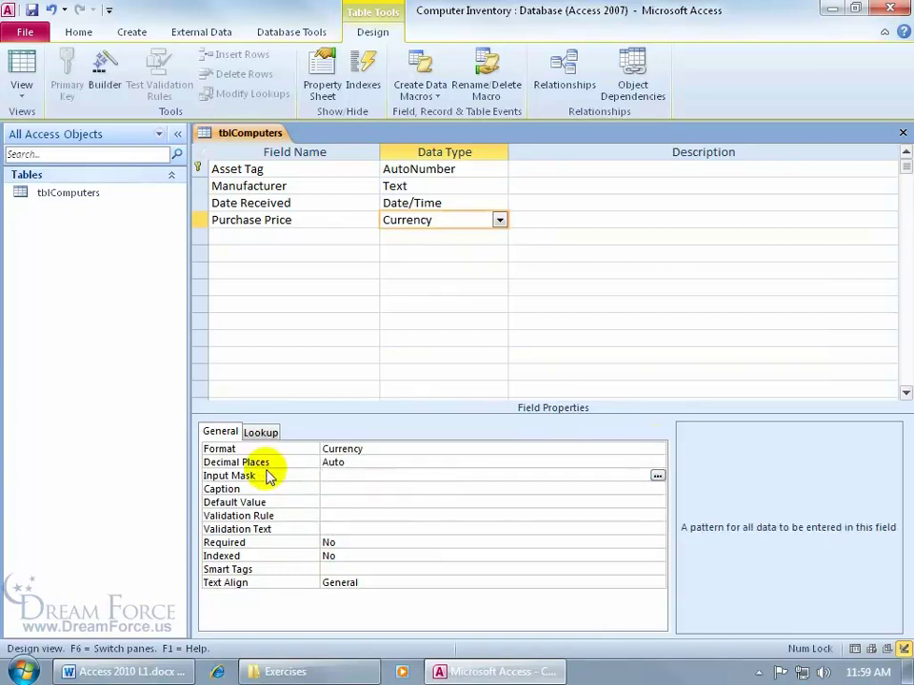
Step: Try 0 decimal places for Purchase Price, then set Decimal Places back to Auto
{"action": "left_click", "coordinate": [372, 463]}
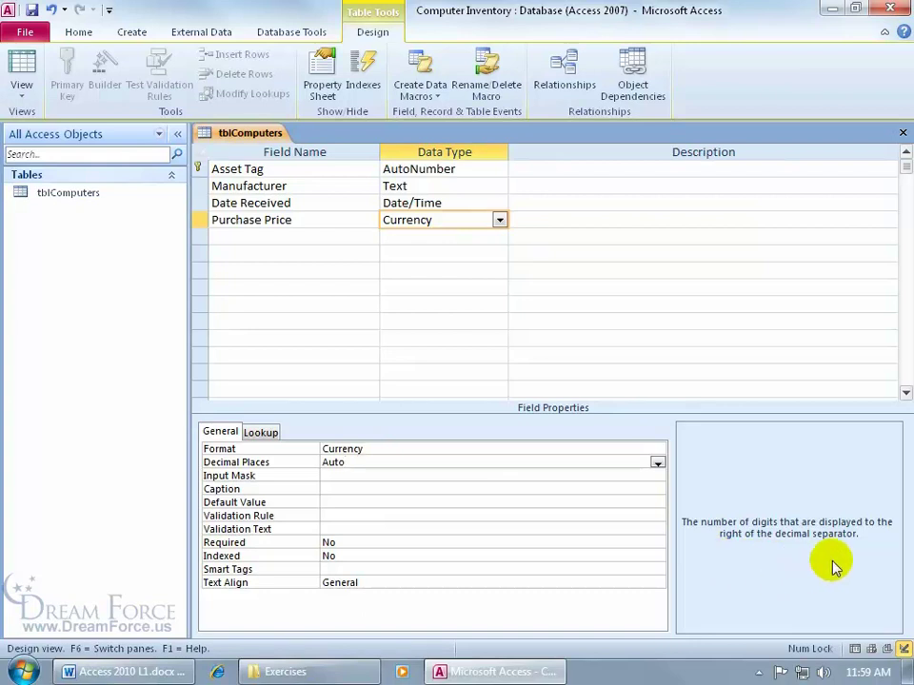
{"action": "left_click", "coordinate": [657, 462]}
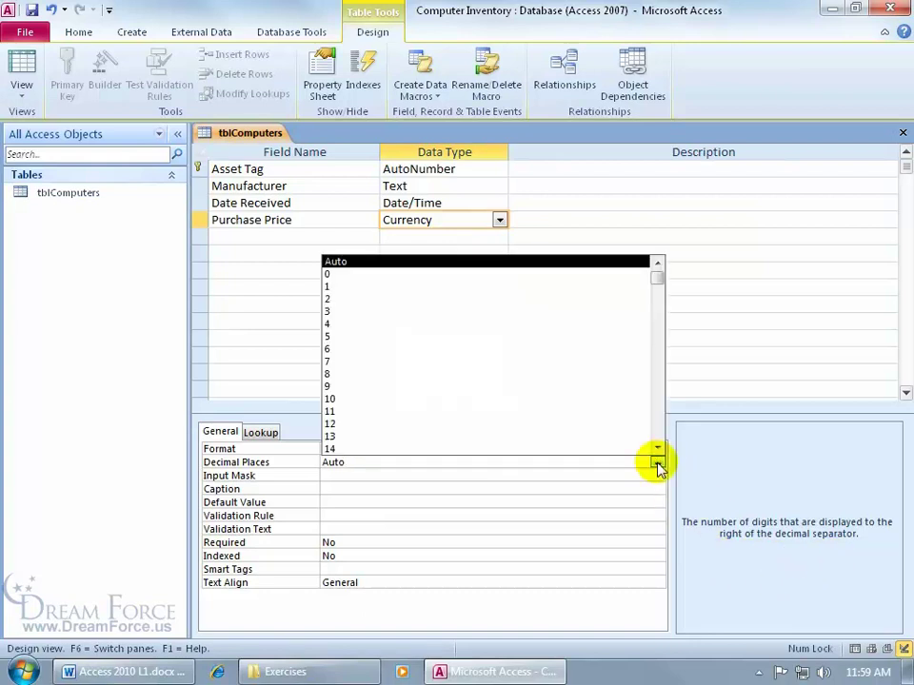
{"action": "left_click", "coordinate": [552, 275]}
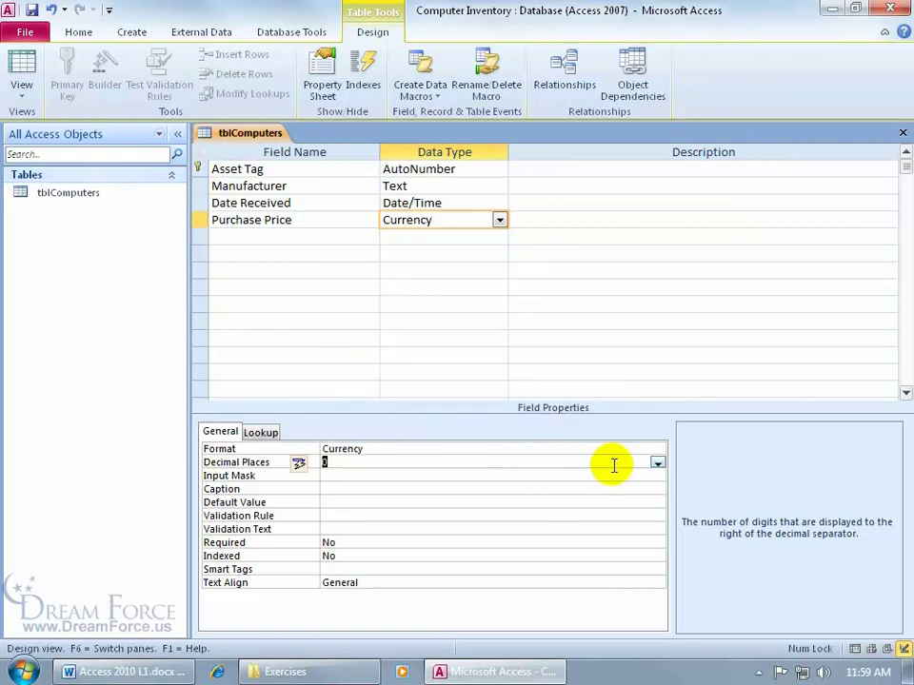
{"action": "left_click", "coordinate": [656, 462]}
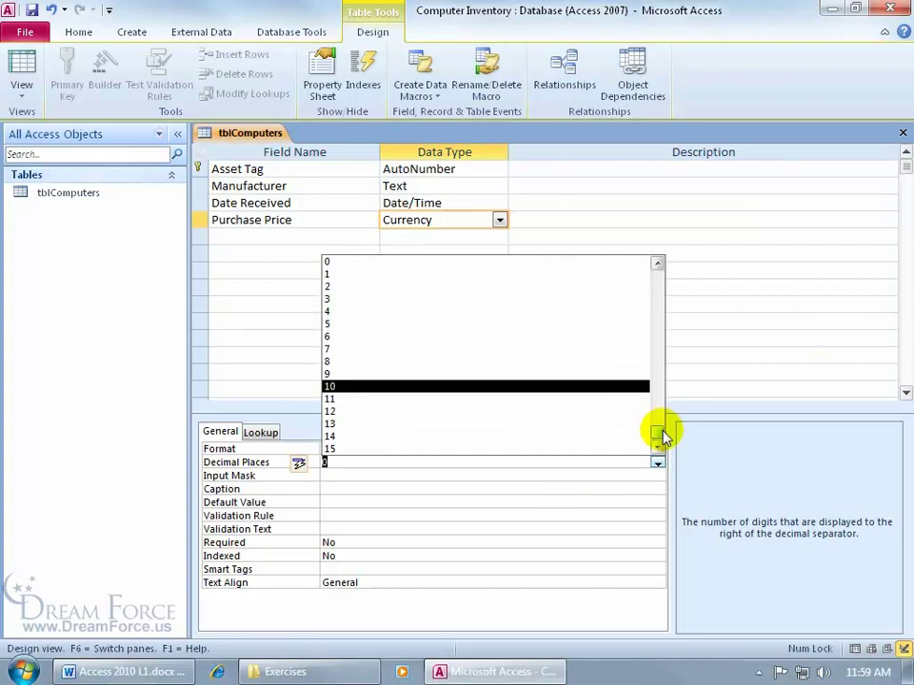
{"action": "left_click_drag", "start_coordinate": [659, 433], "coordinate": [657, 290]}
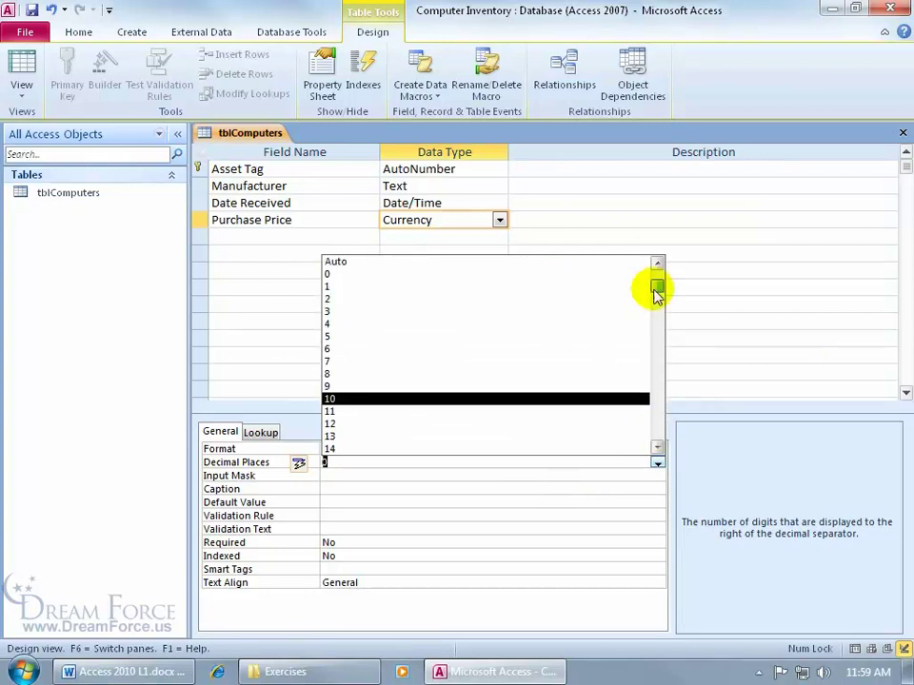
{"action": "left_click", "coordinate": [566, 262]}
{"action": "left_click", "coordinate": [301, 237]}
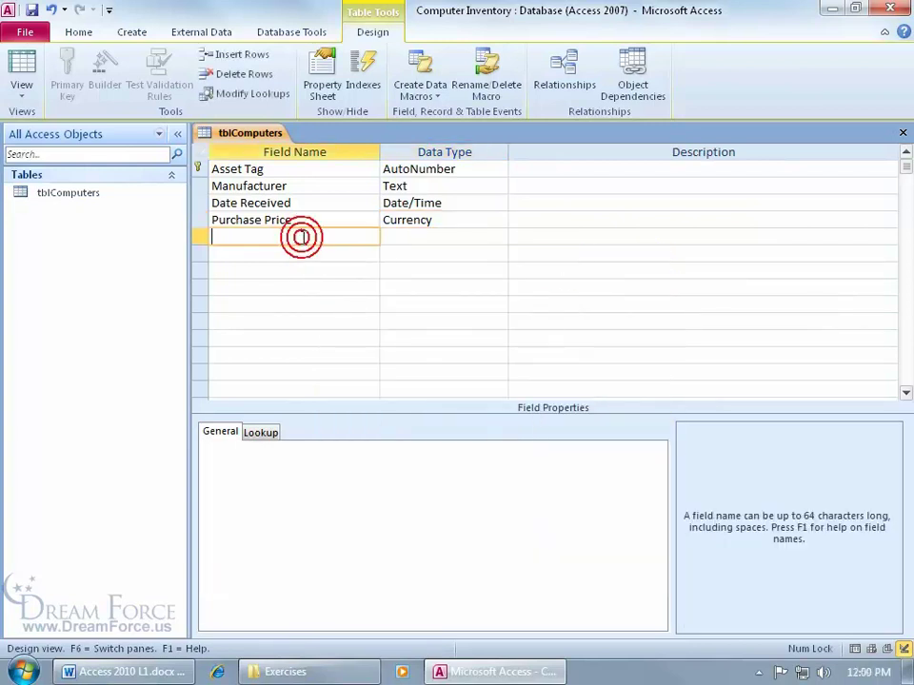
Step: Enter a fifth field named Warranty and look at its data type list
{"action": "type", "text": "Warranty"}
{"action": "key", "text": "Tab"}
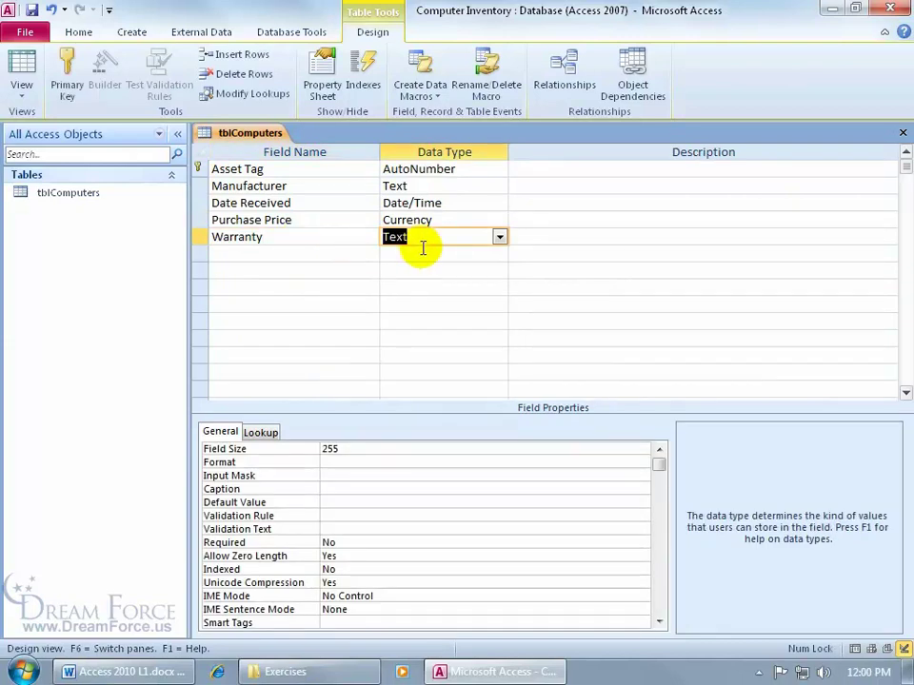
{"action": "left_click", "coordinate": [499, 237]}
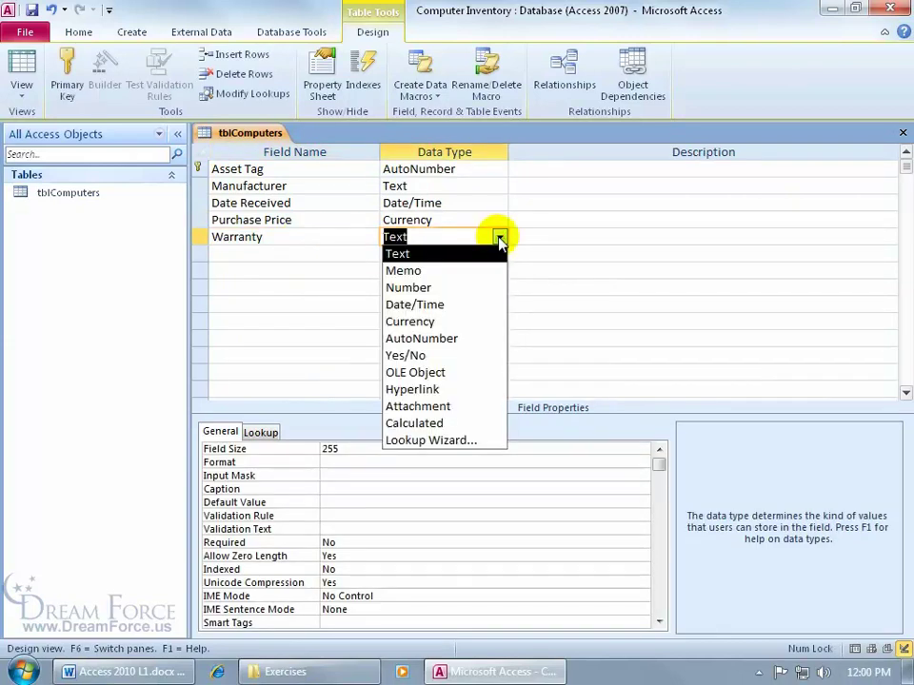
{"action": "left_click", "coordinate": [446, 234]}
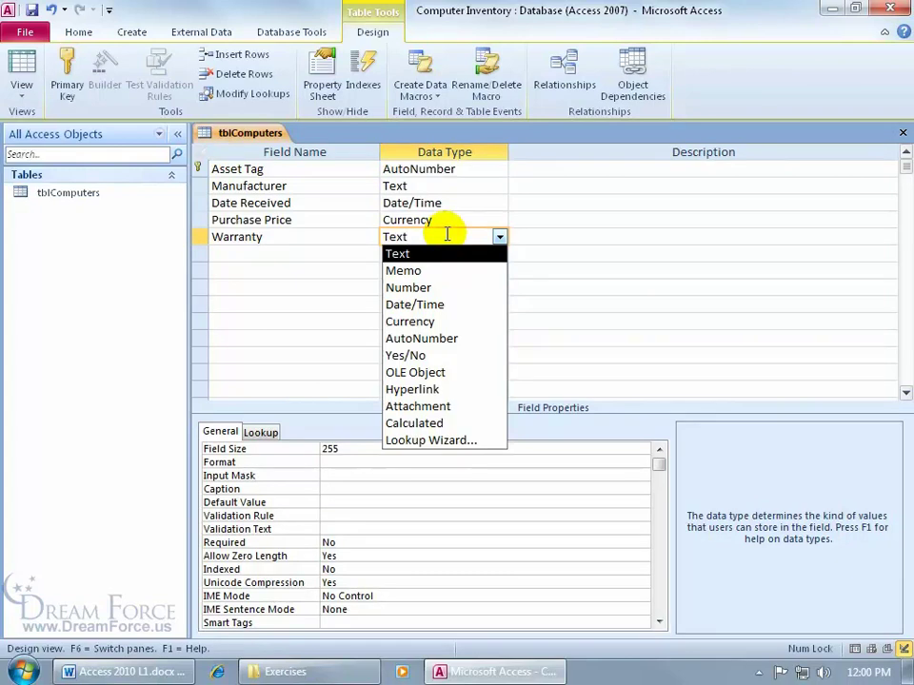
Step: Consult the F1 help topic on data types, maximized, then close it
{"action": "key", "text": "F1"}
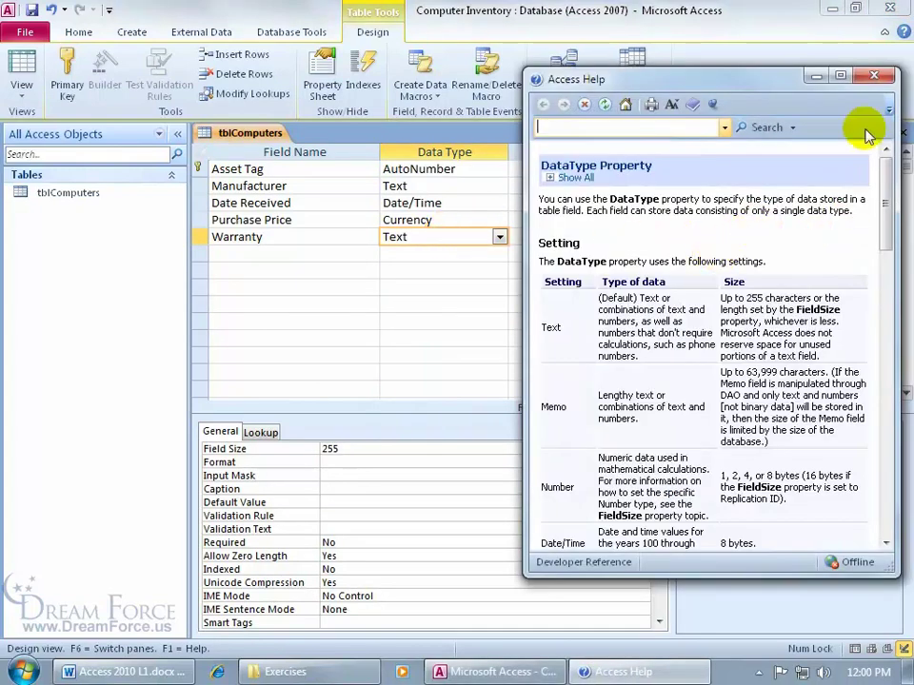
{"action": "left_click", "coordinate": [840, 75]}
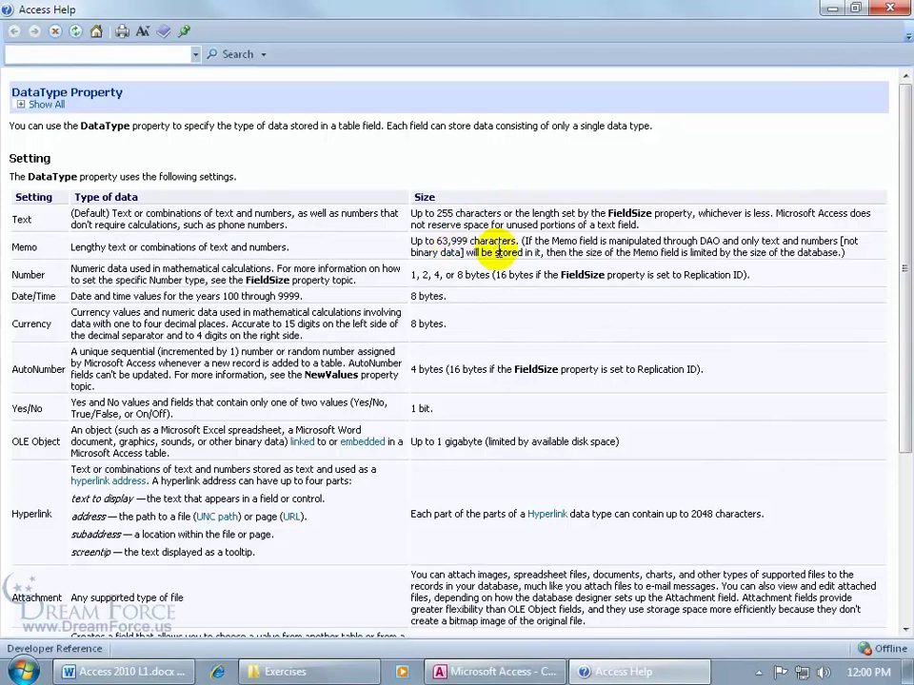
{"action": "left_click", "coordinate": [890, 9]}
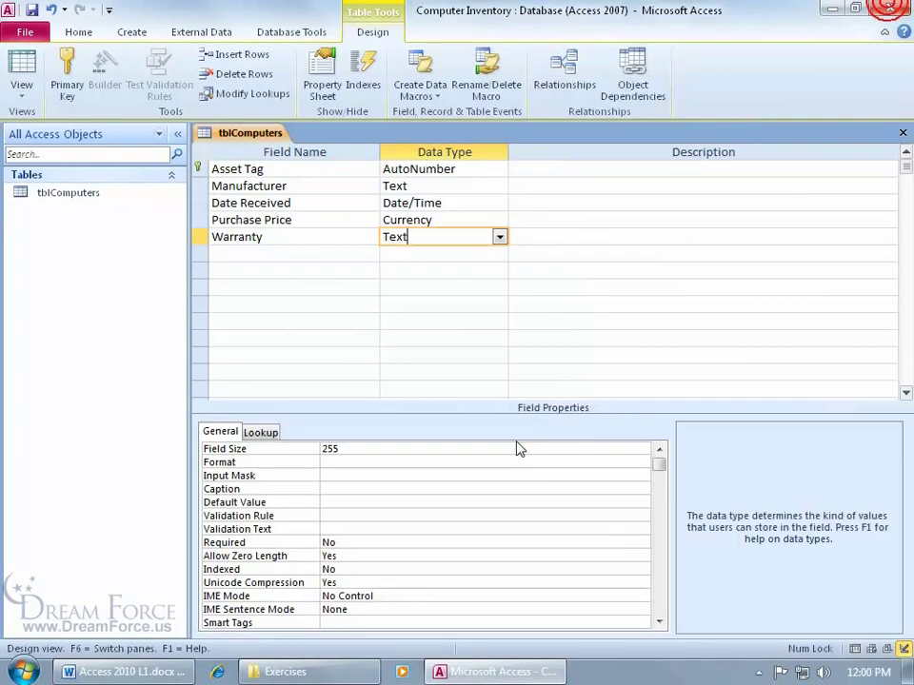
Step: Change Warranty to the Yes/No data type with Yes/No display format instead of True/False
{"action": "left_click", "coordinate": [499, 237]}
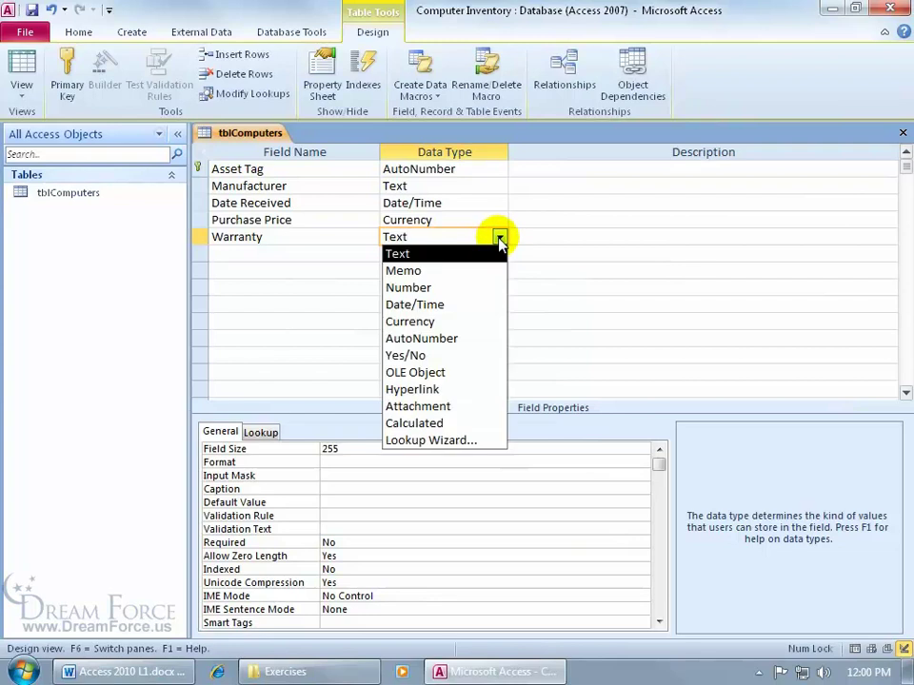
{"action": "left_click", "coordinate": [480, 359]}
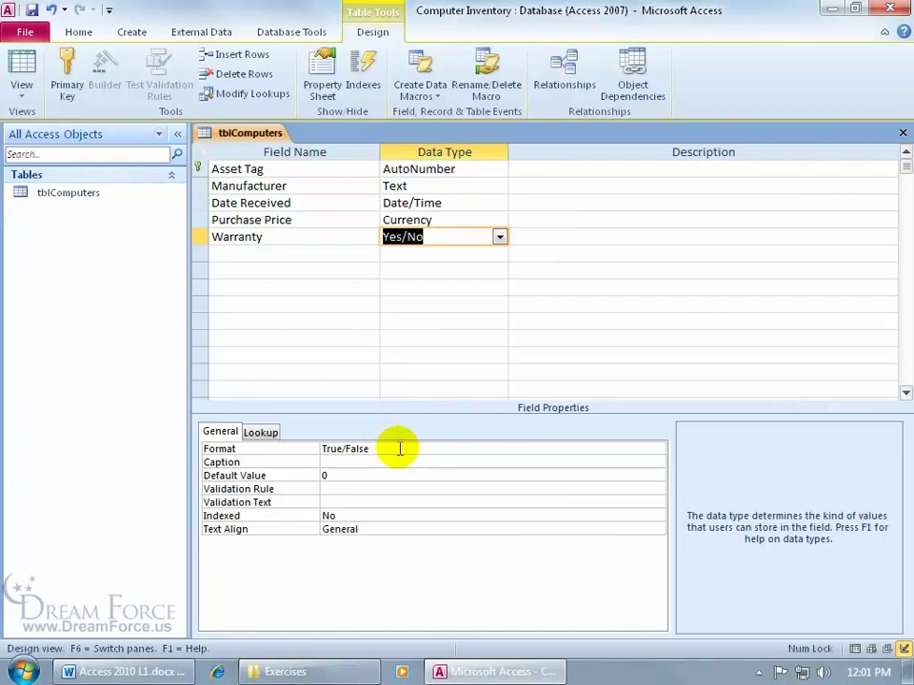
{"action": "left_click", "coordinate": [614, 448]}
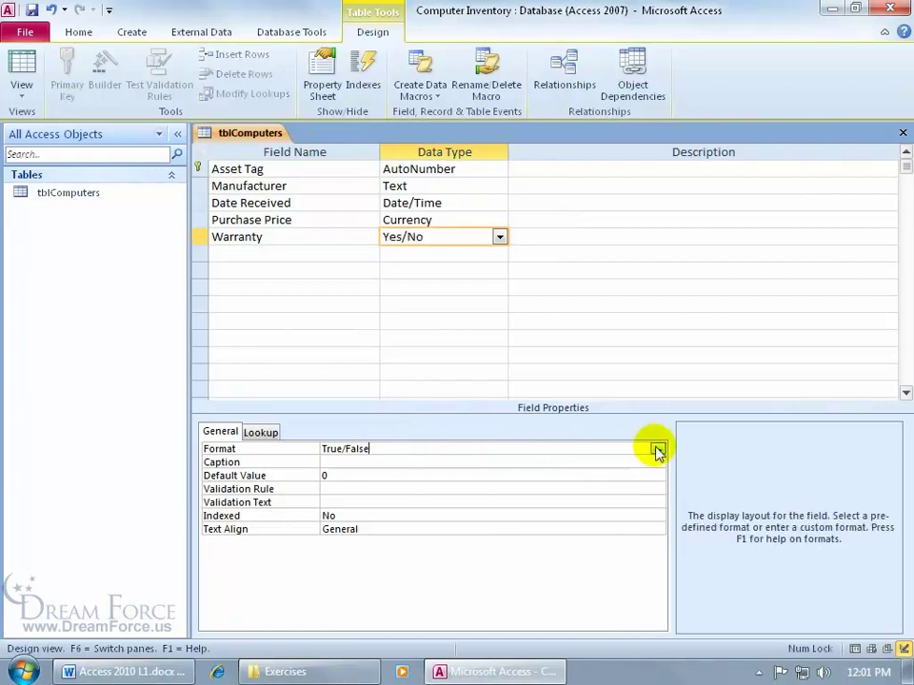
{"action": "left_click", "coordinate": [657, 449]}
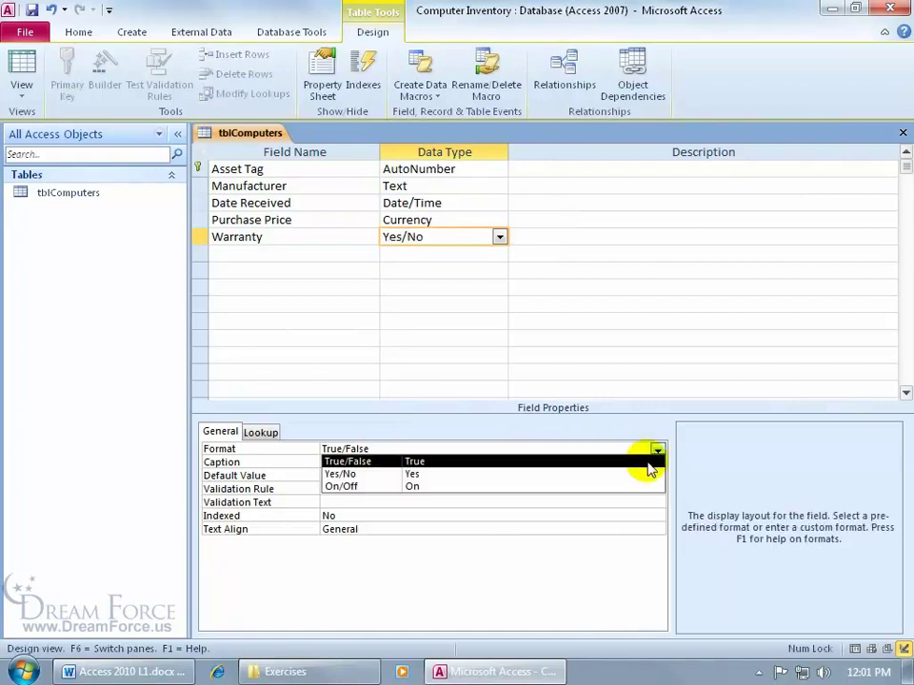
{"action": "left_click", "coordinate": [647, 476]}
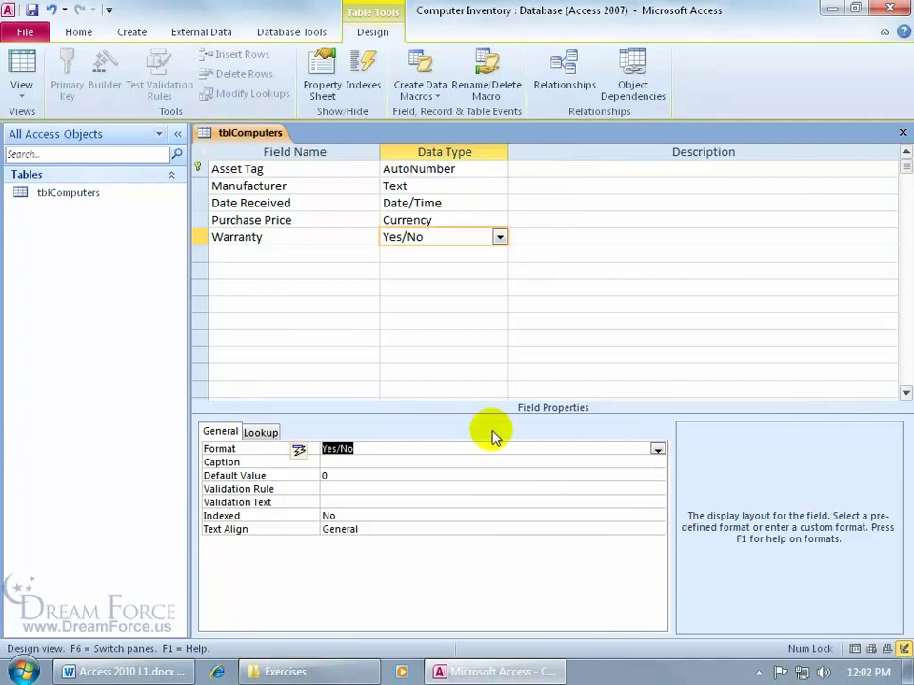
{"action": "left_click", "coordinate": [422, 185]}
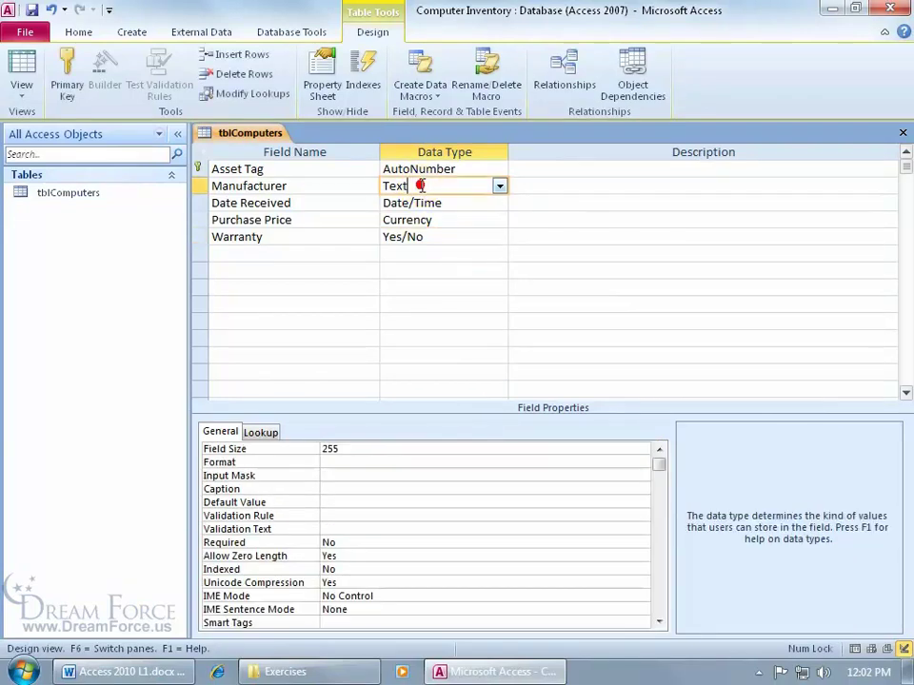
Step: Choose Lookup Wizard from Manufacturer's Data Type list
{"action": "left_click", "coordinate": [499, 186]}
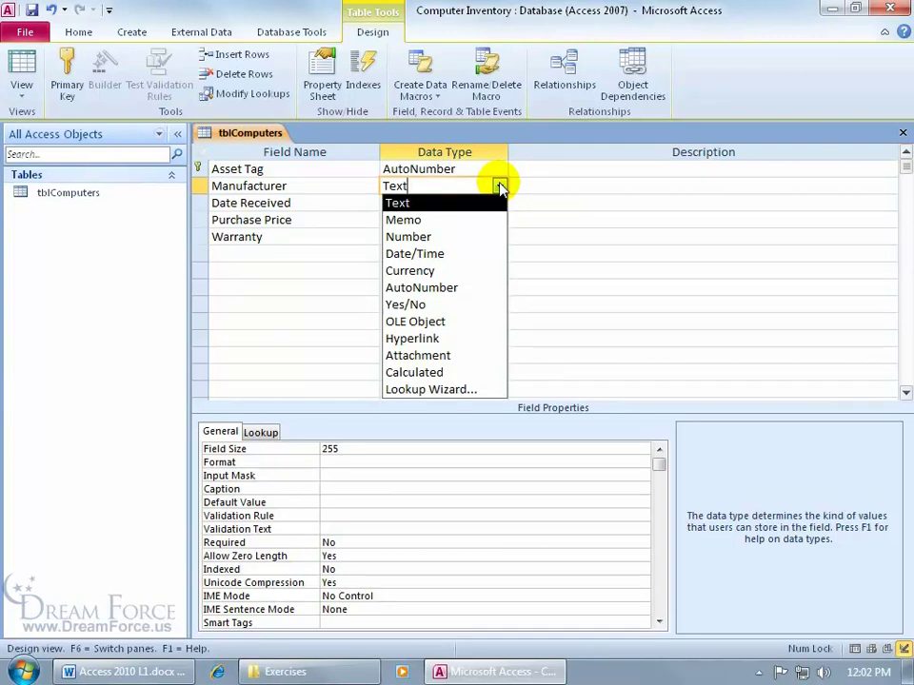
{"action": "left_click", "coordinate": [466, 391]}
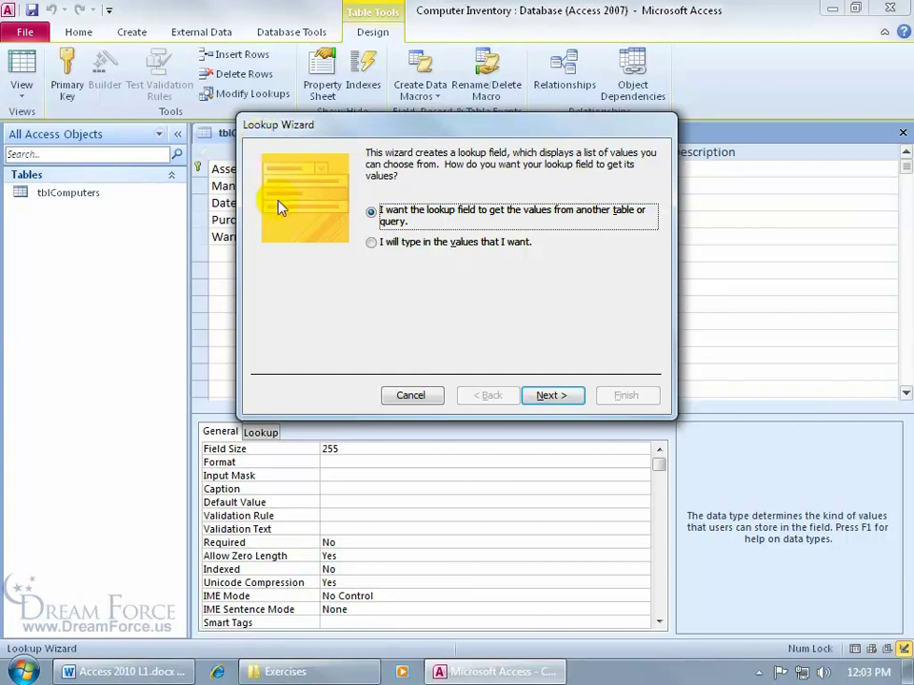
Step: Choose to type the lookup values and enter Global, SpyTech and Macron
{"action": "left_click", "coordinate": [371, 243]}
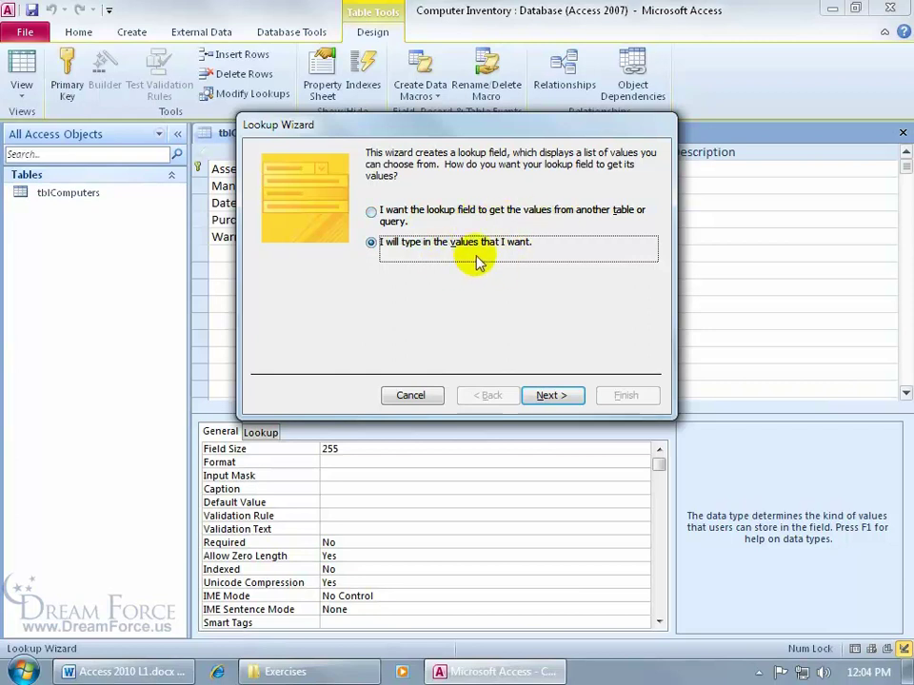
{"action": "left_click", "coordinate": [546, 394]}
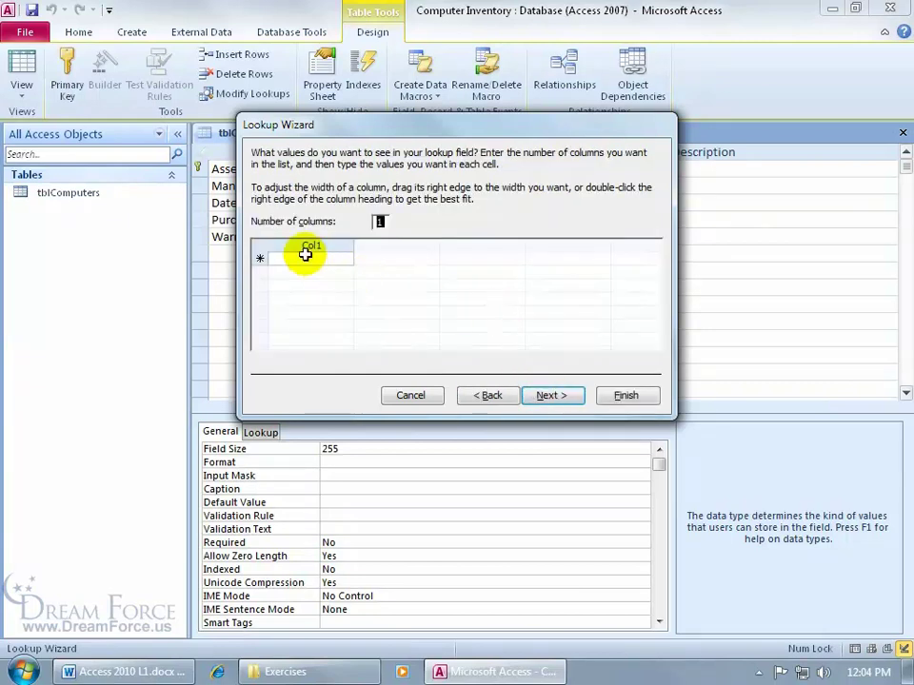
{"action": "left_click", "coordinate": [296, 259]}
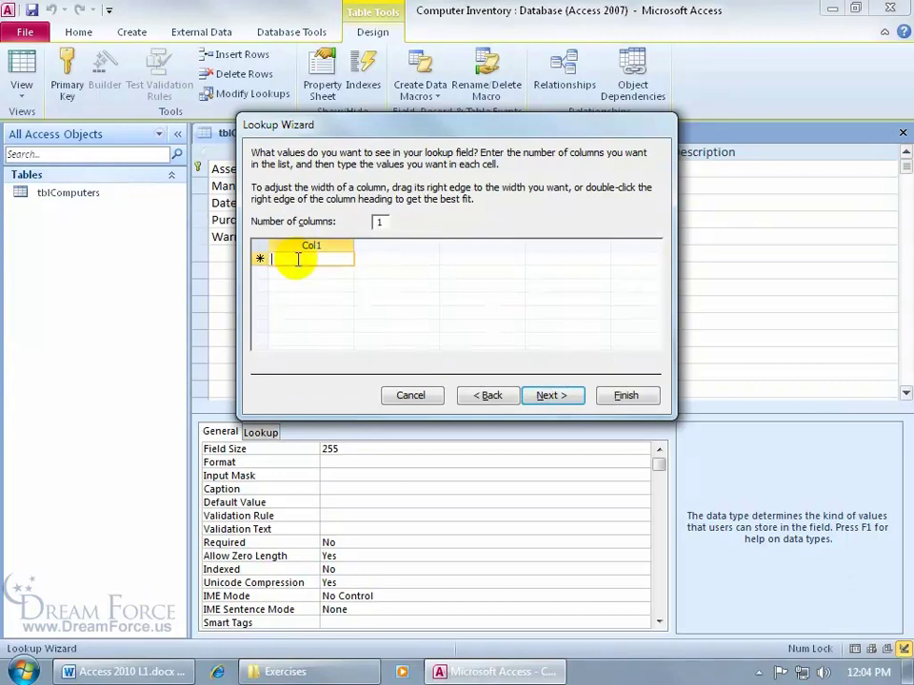
{"action": "type", "text": "Global"}
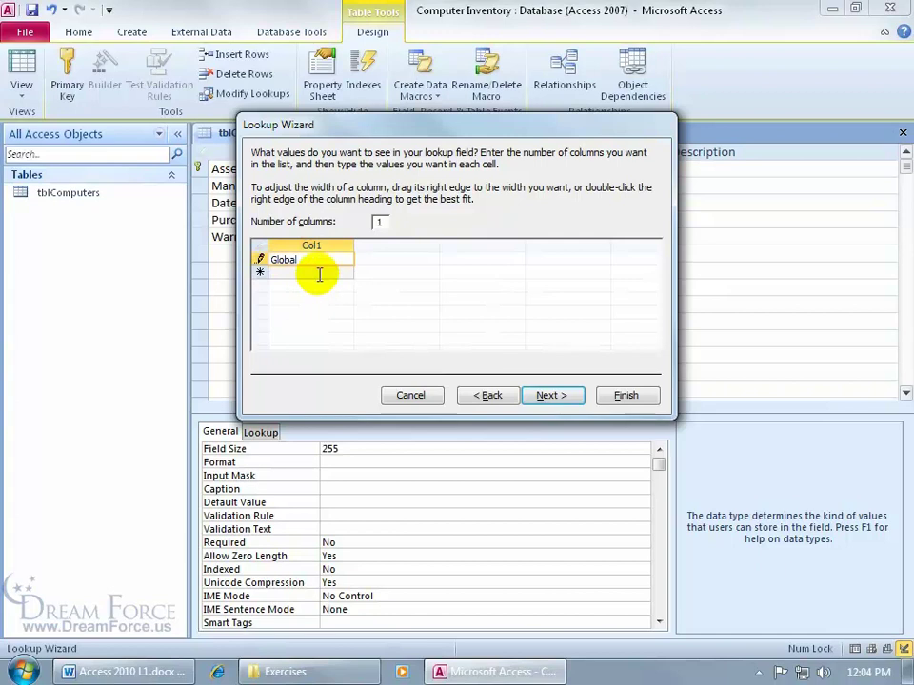
{"action": "key", "text": "Return"}
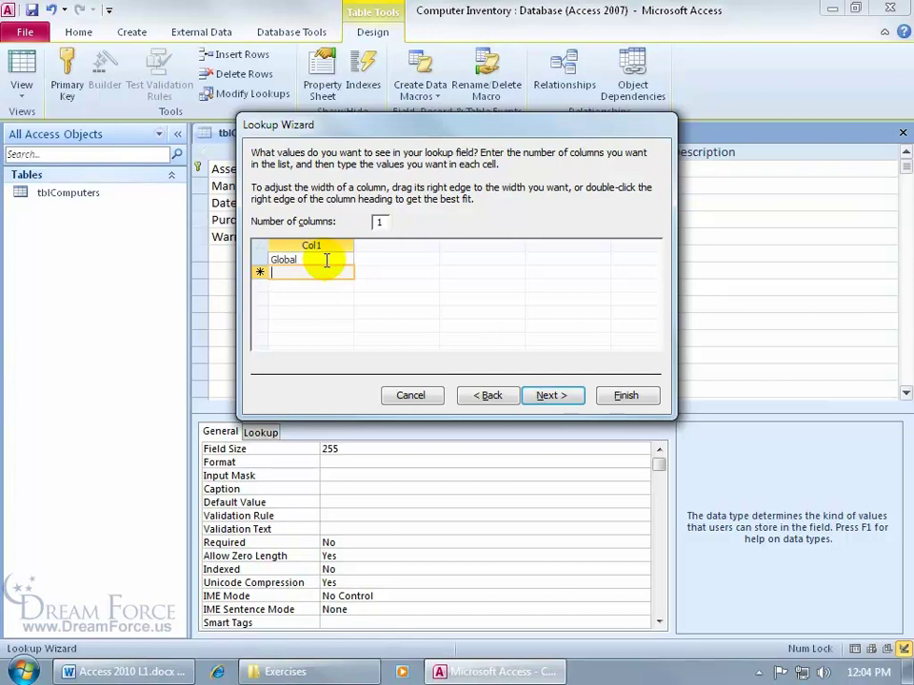
{"action": "type", "text": "SpyTech"}
{"action": "key", "text": "Tab"}
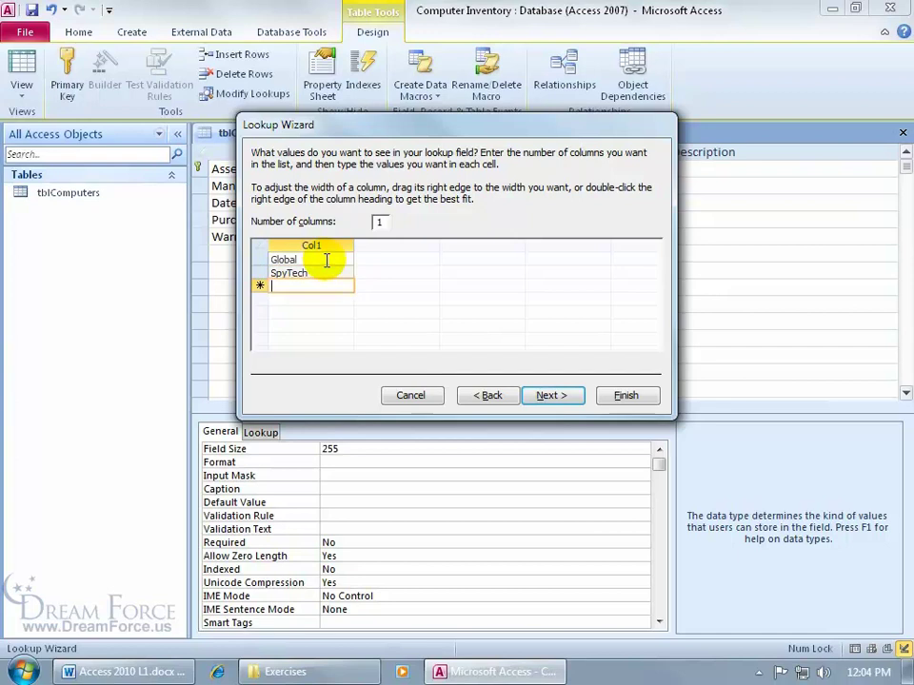
{"action": "type", "text": "Macron"}
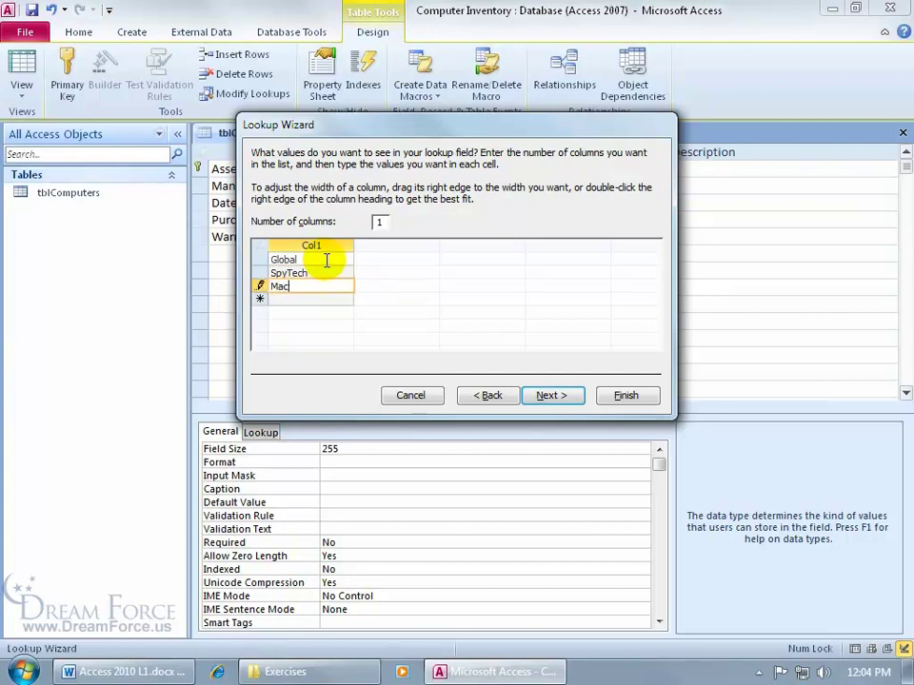
{"action": "left_click", "coordinate": [327, 273]}
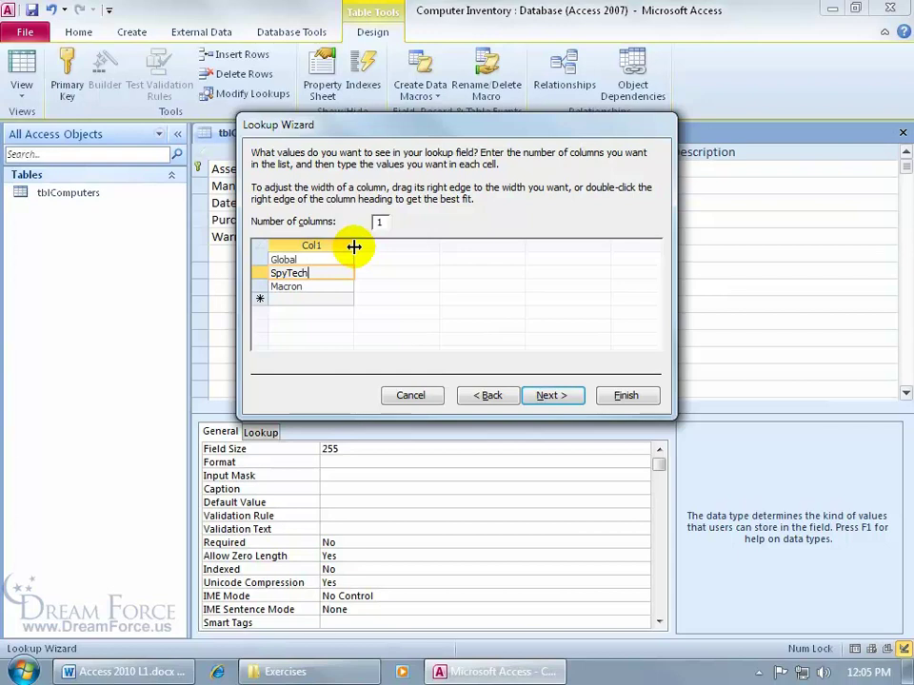
Step: Widen the values column and try 2 columns before resetting to 1
{"action": "left_click_drag", "start_coordinate": [353, 245], "coordinate": [377, 248]}
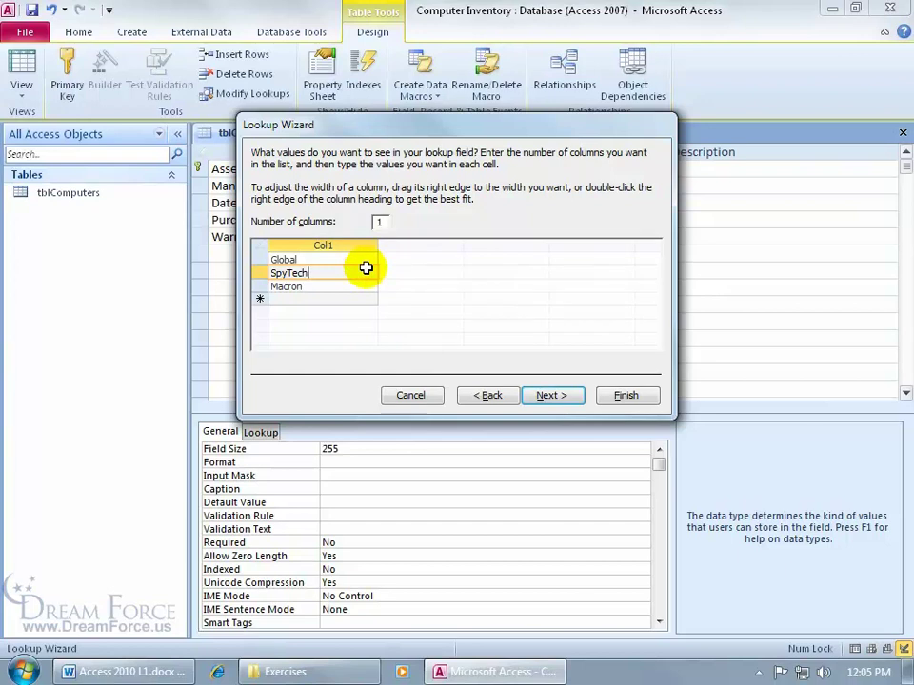
{"action": "double_click", "coordinate": [378, 222]}
{"action": "type", "text": "2"}
{"action": "key", "text": "Tab"}
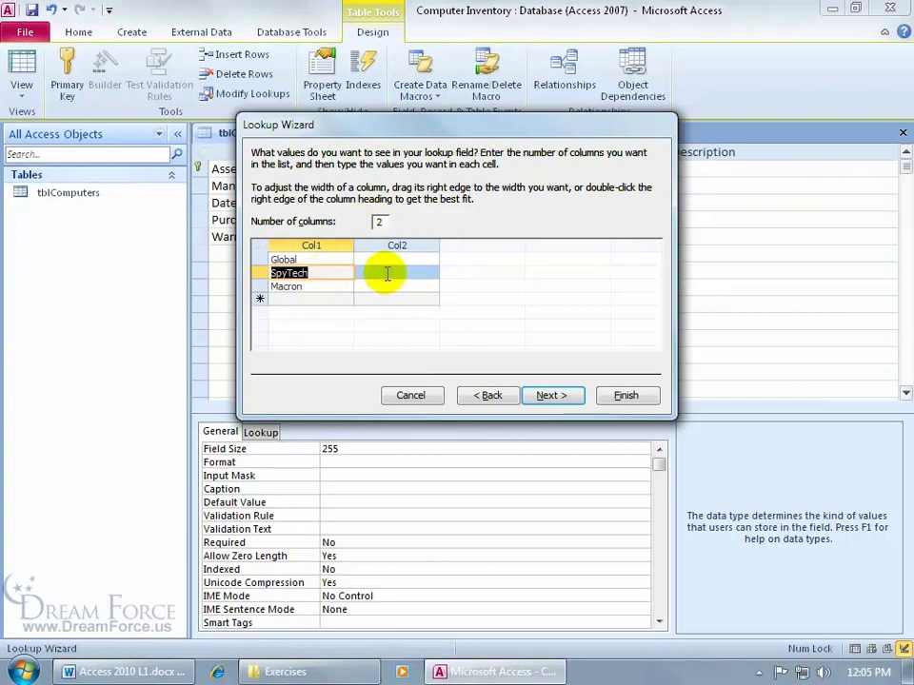
{"action": "double_click", "coordinate": [378, 221]}
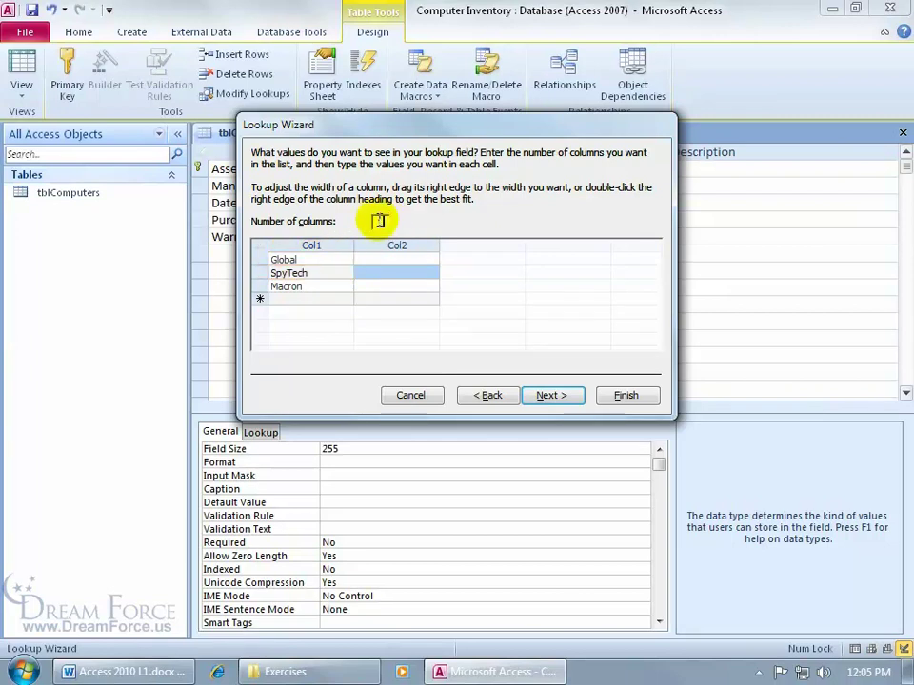
{"action": "type", "text": "1"}
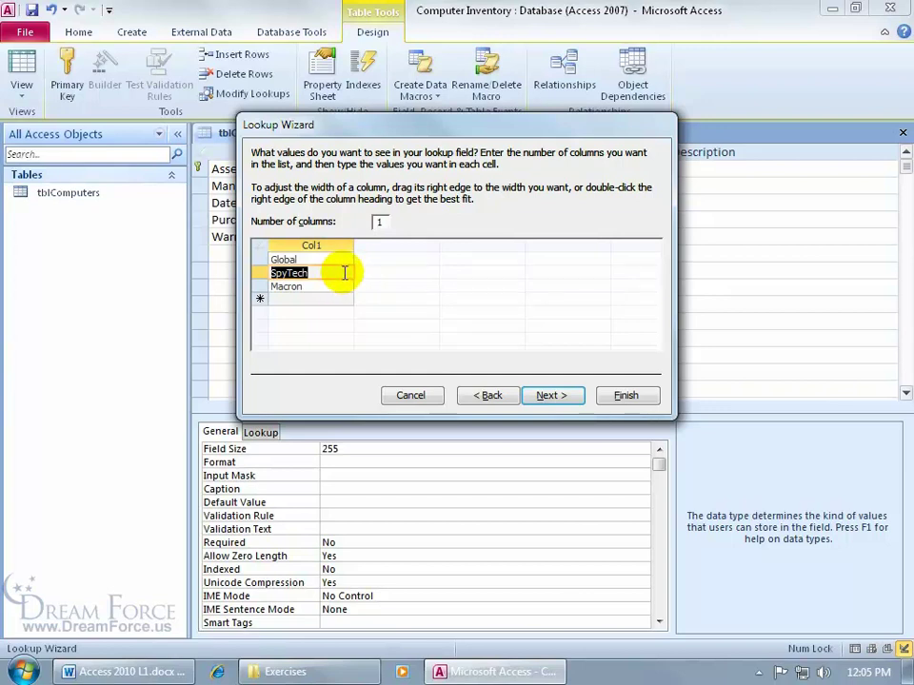
Step: Keep the Manufacturer label, tick Allow Multiple Values, and finish the wizard
{"action": "left_click", "coordinate": [550, 396]}
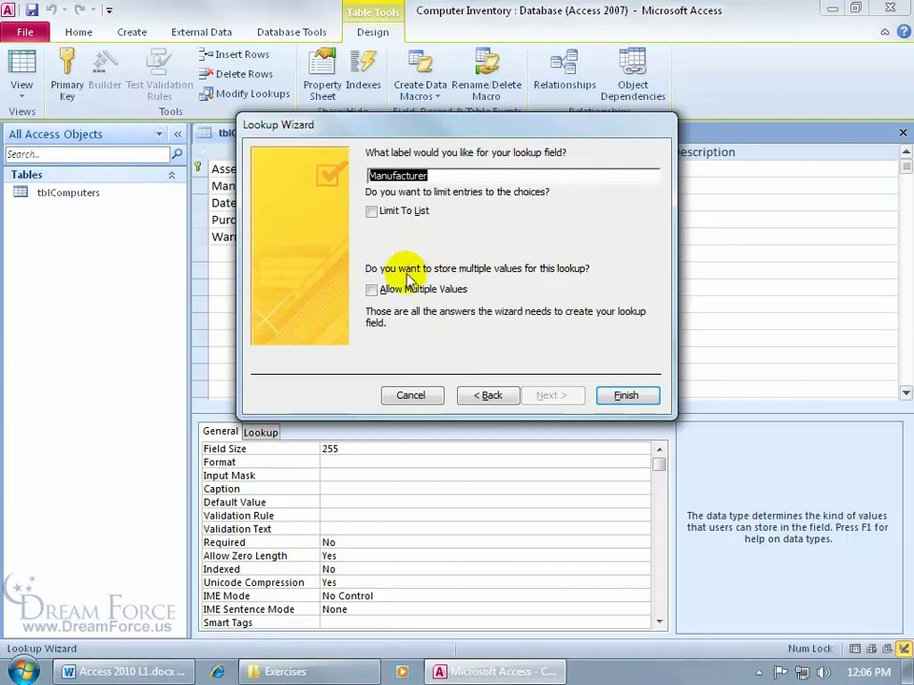
{"action": "left_click", "coordinate": [373, 290]}
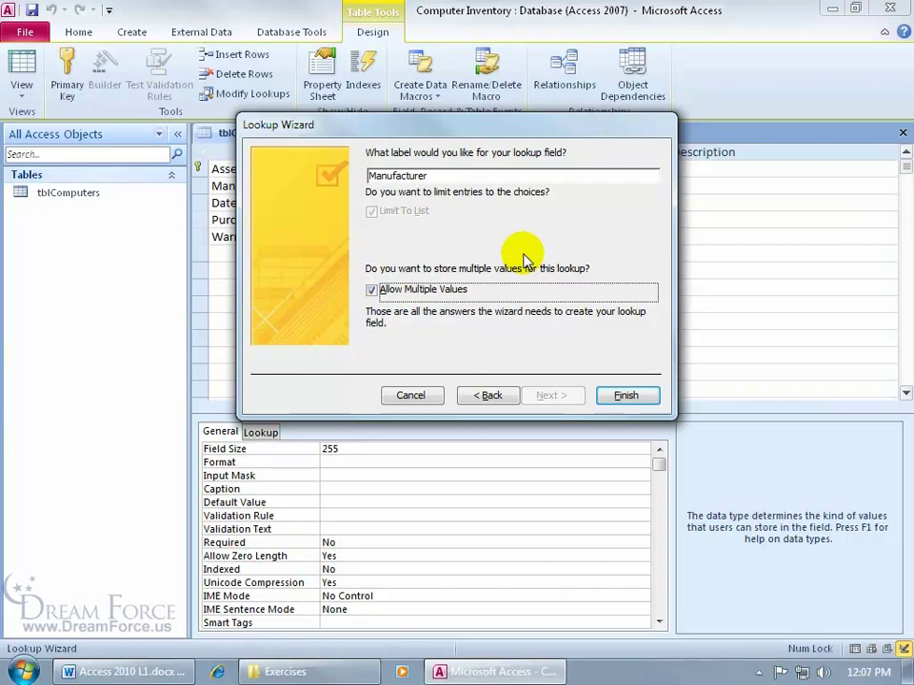
{"action": "left_click", "coordinate": [638, 398]}
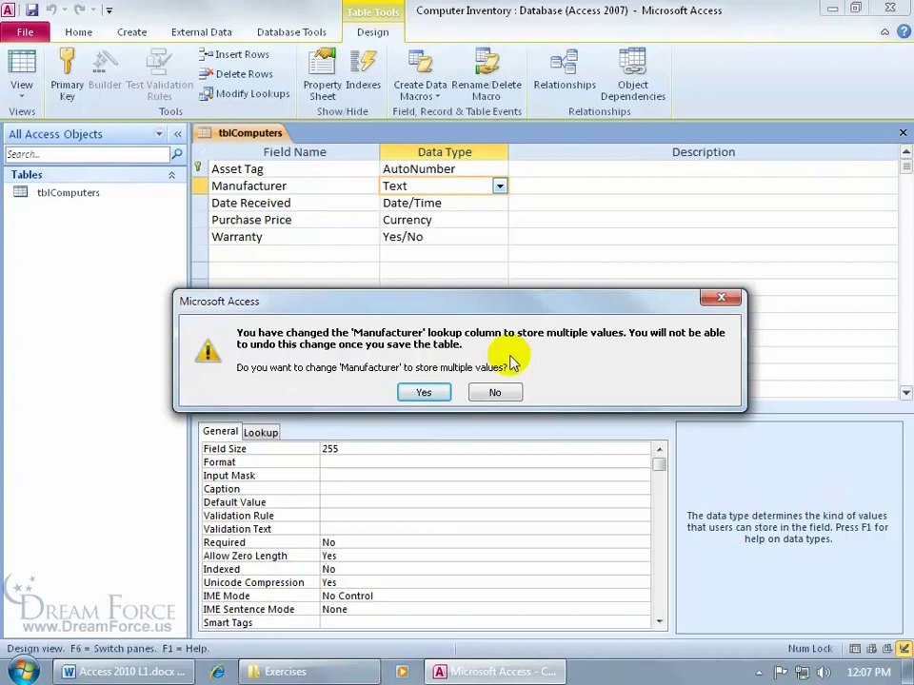
Step: Confirm multiple values for Manufacturer and save the tblComputers design
{"action": "left_click", "coordinate": [428, 393]}
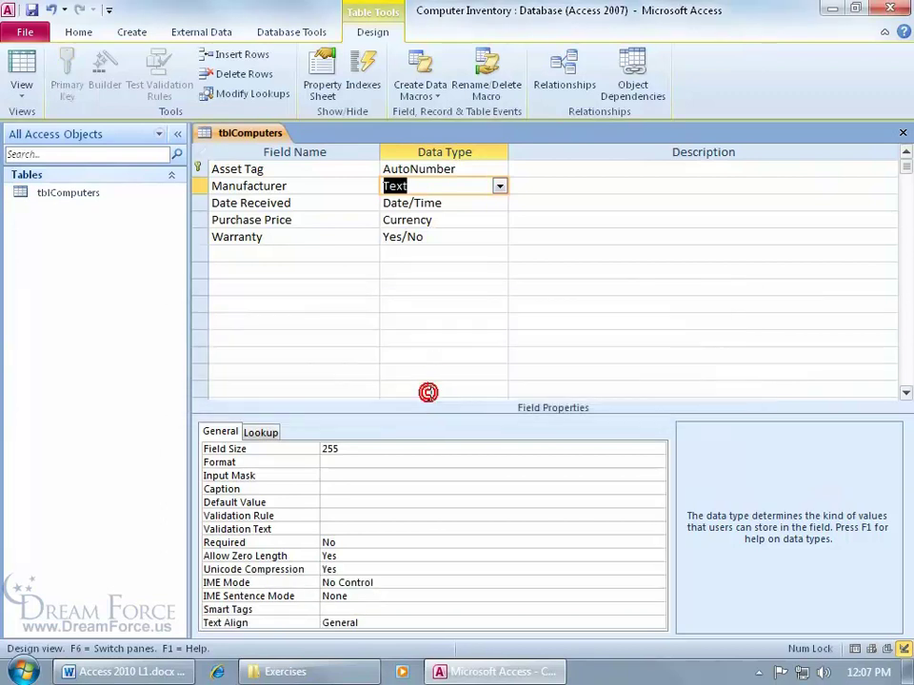
{"action": "left_click", "coordinate": [31, 12]}
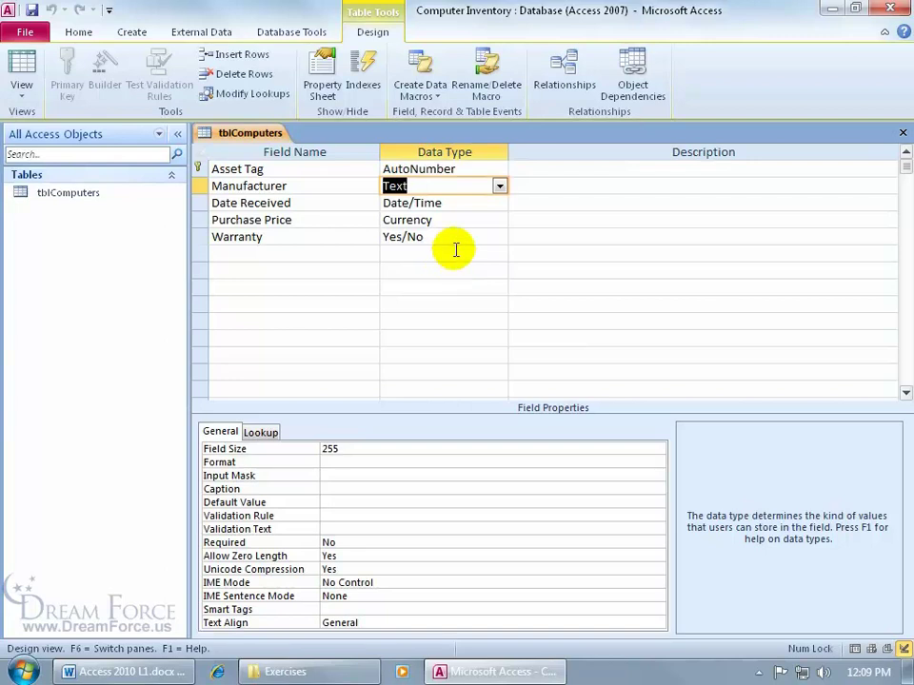
Step: Check Manufacturer's data type, then switch tblComputers to Datasheet View
{"action": "left_click", "coordinate": [499, 186]}
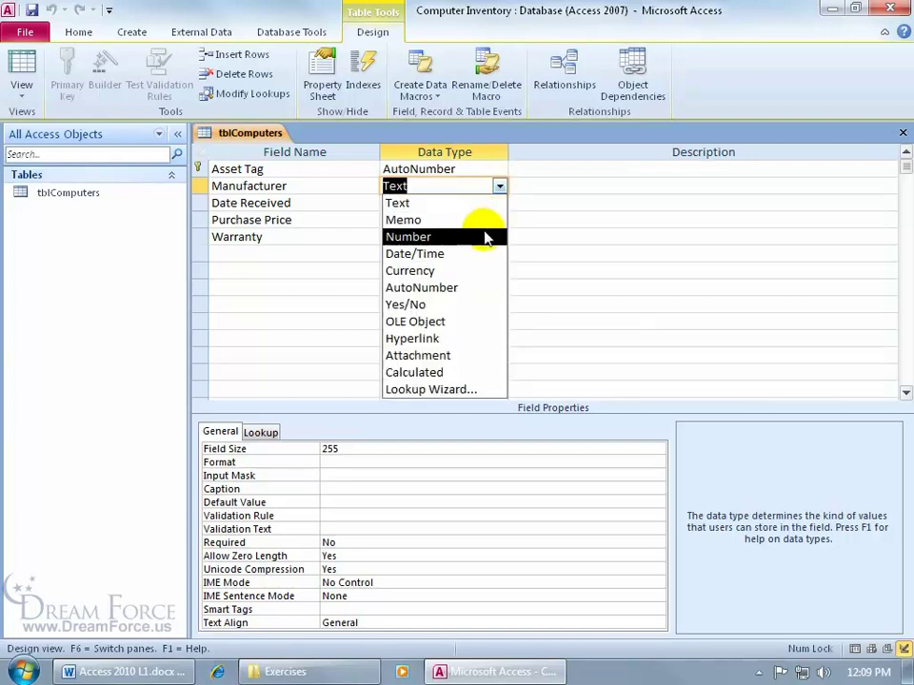
{"action": "left_click", "coordinate": [540, 185]}
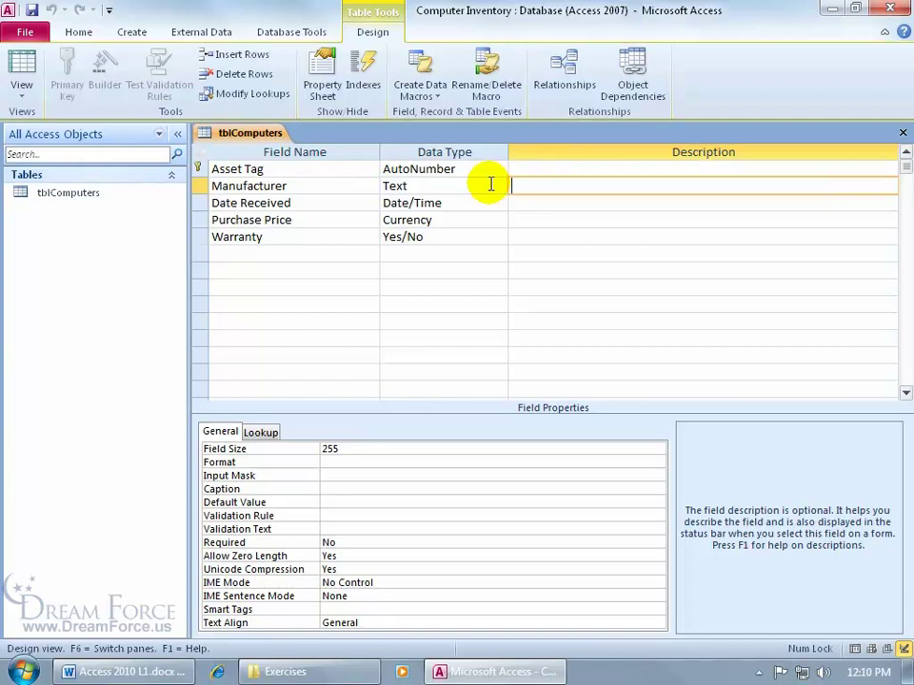
{"action": "right_click", "coordinate": [238, 138]}
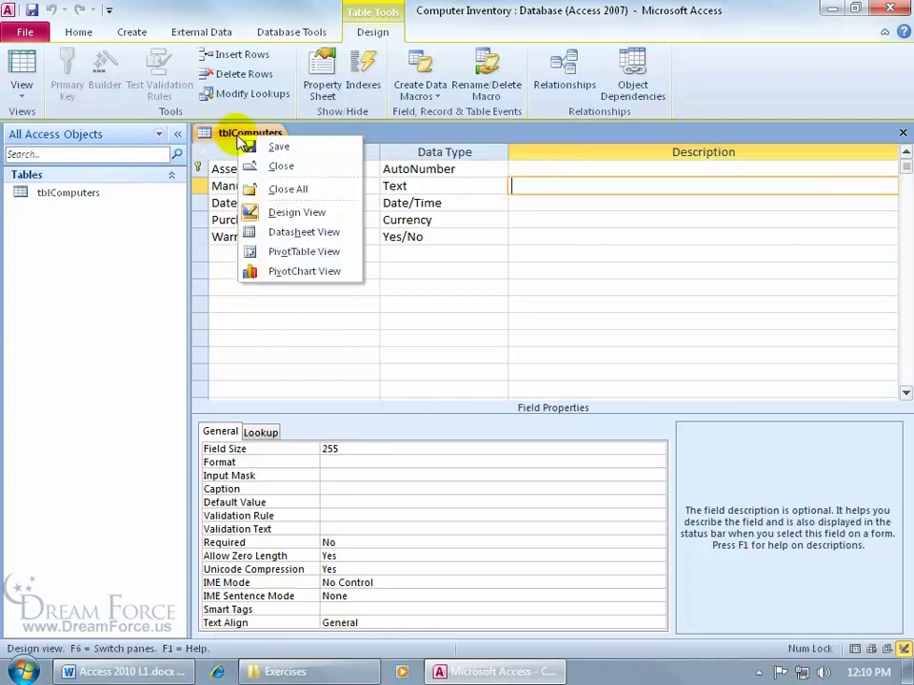
{"action": "left_click", "coordinate": [282, 233]}
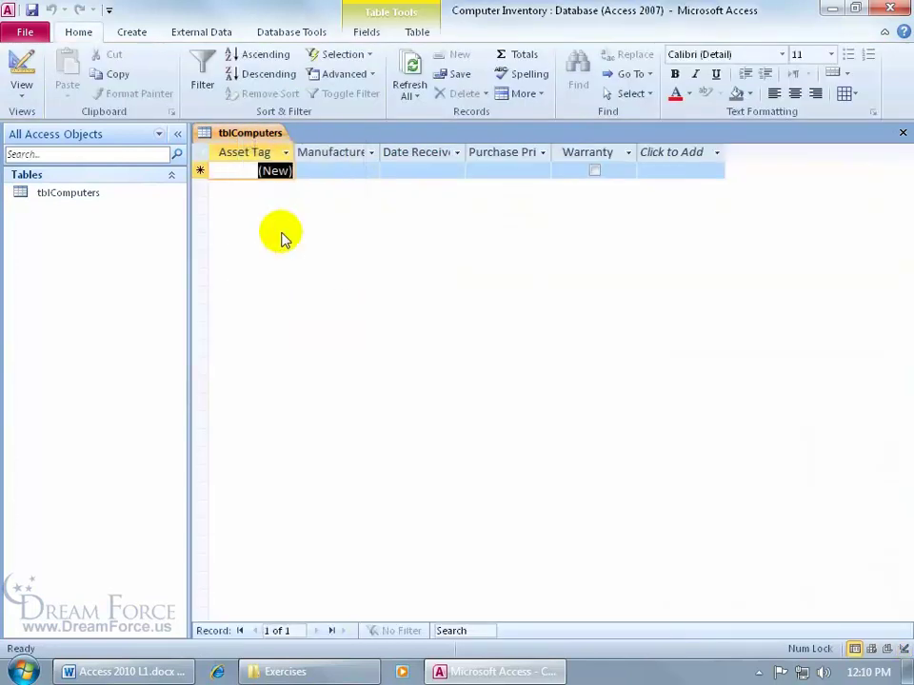